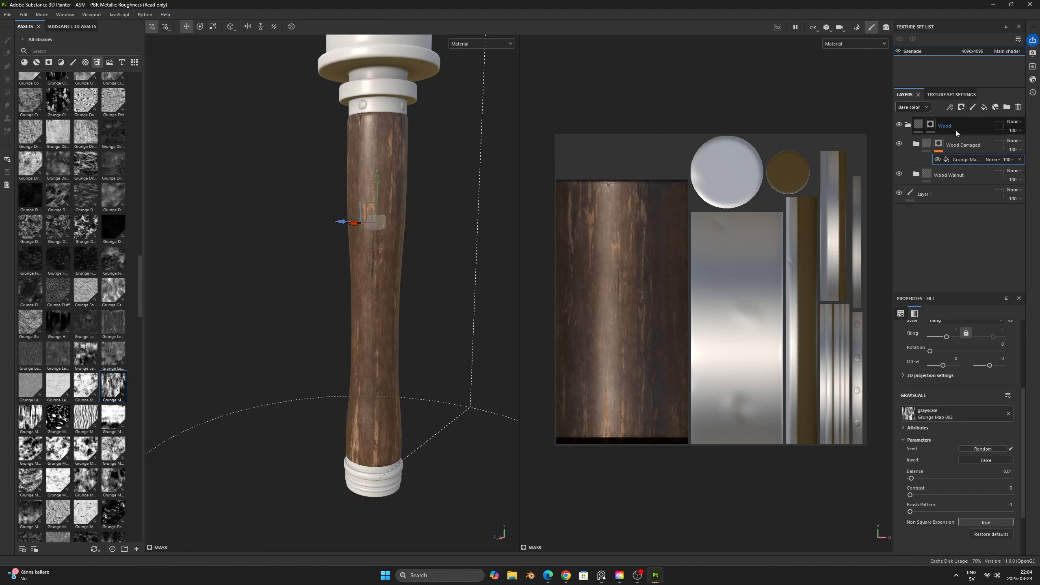
- Add a fill layer at the top of the contents of the Wood Damaged folder
left_click(916, 144)
left_click(965, 174)
left_click(984, 107)
mouse_move(464, 254)
left_mouse_down("alt")
mouse_move(452, 253)
mouse_move(485, 253)
left_mouse_up("alt")
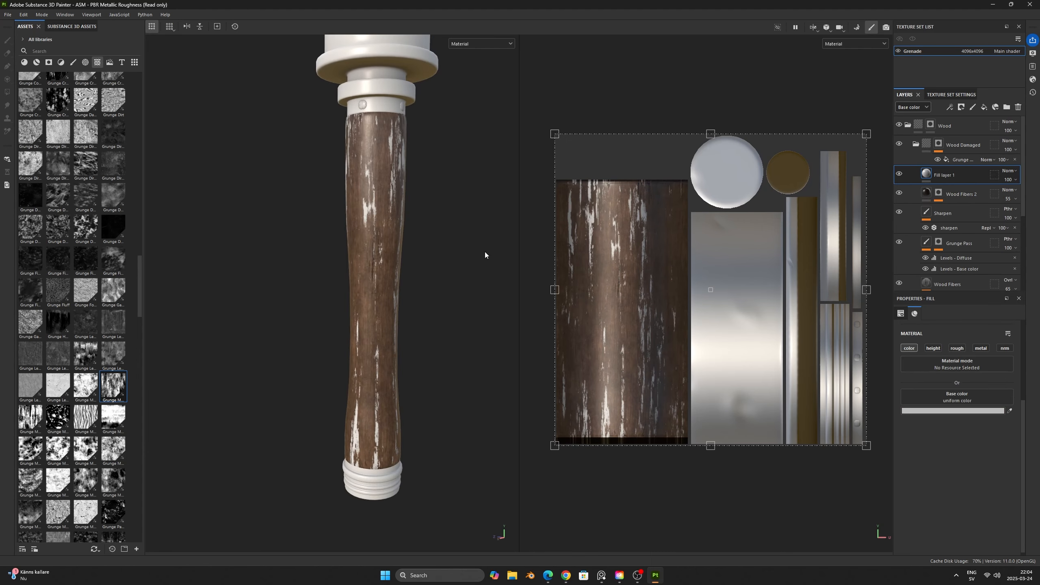
- Limit the new fill layer in Wood Damaged to the height channel and give it a slight negative height
left_click(909, 347)
left_click(933, 348)
scroll(402, 212, "up", 3)
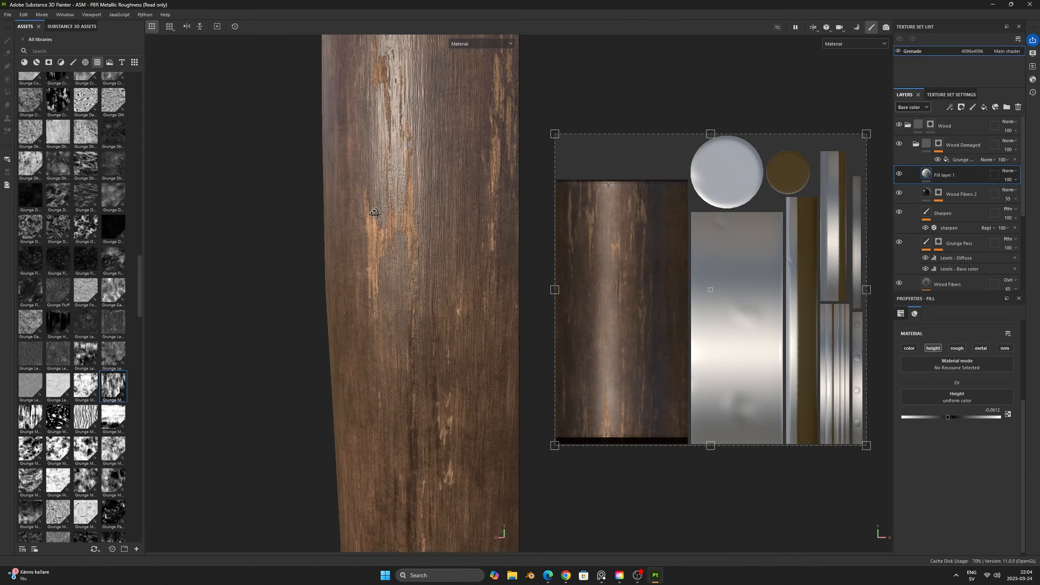
left_click_drag(948, 417, 949, 417)
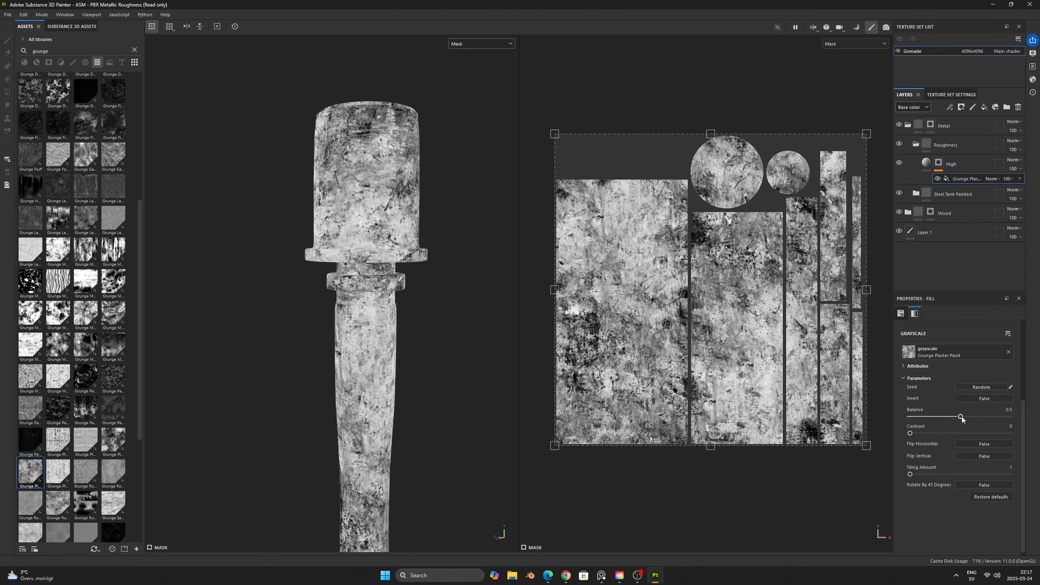
left_click_drag(962, 417, 922, 417)
mouse_move(404, 279)
left_mouse_down("alt")
mouse_move(395, 332)
mouse_move(405, 283)
left_mouse_up("alt")
- Examine the grenade's individual channels, including height, and return to the full material view
key("c")
key("c")
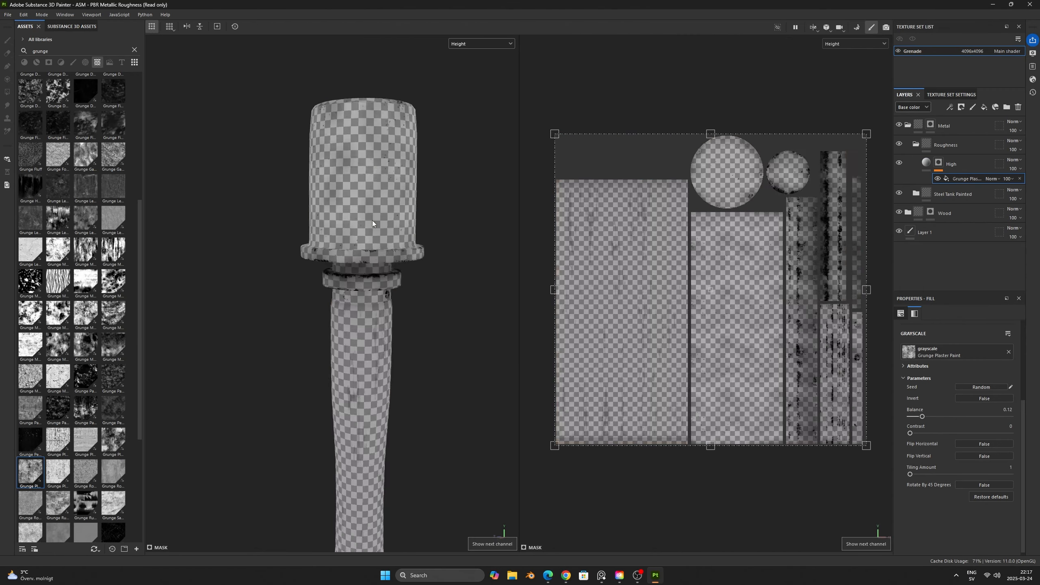
key("m")
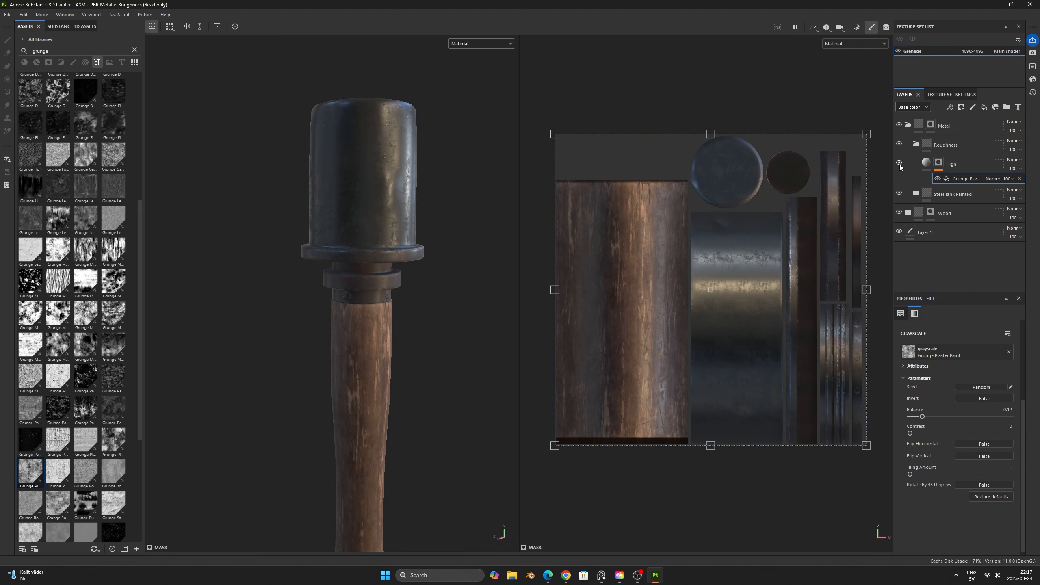
- Set the High fill layer's roughness to 0.6408 while checking the roughness channel, and expand the Steel Tank Painted folder
left_click(926, 163)
key("c")
left_click_drag(972, 417, 965, 417)
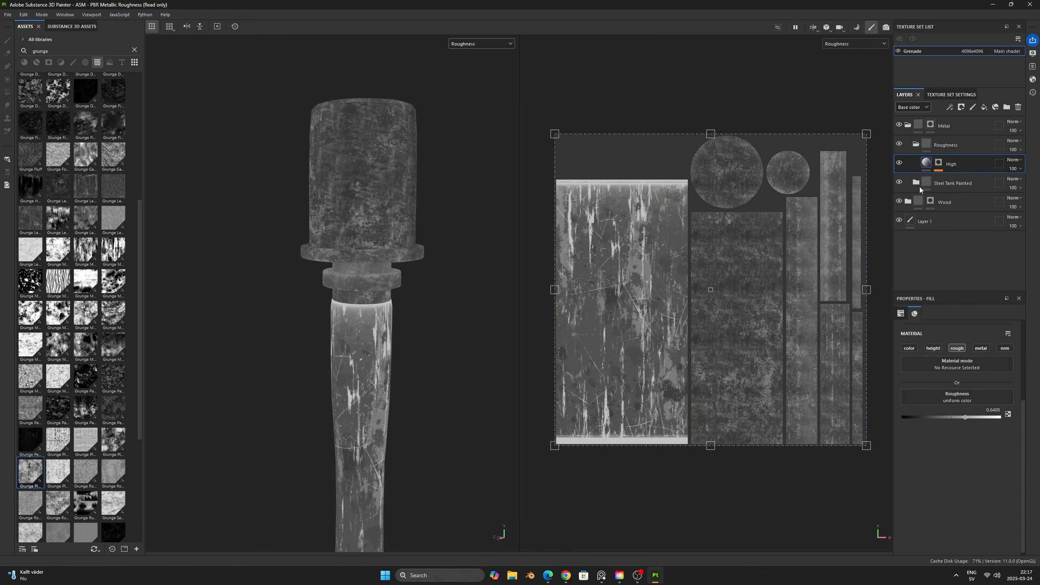
left_click(916, 183)
key("m")
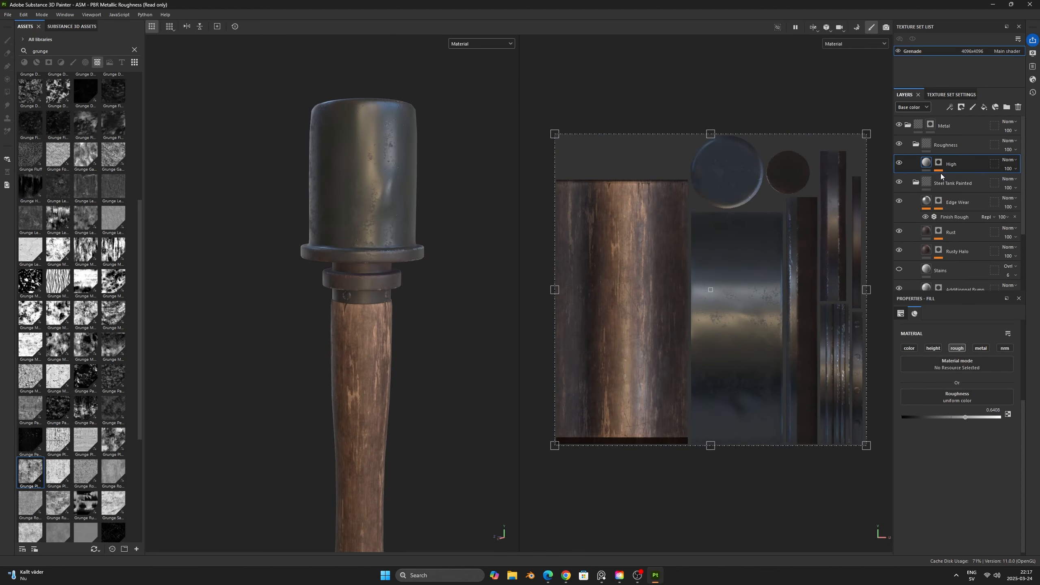
- Add a fill layer named Low above the High layer and set its roughness to 0.2122
left_click(984, 107)
double_click(944, 164)
type("Low")
key("Return")
left_click(957, 347)
left_click(922, 448)
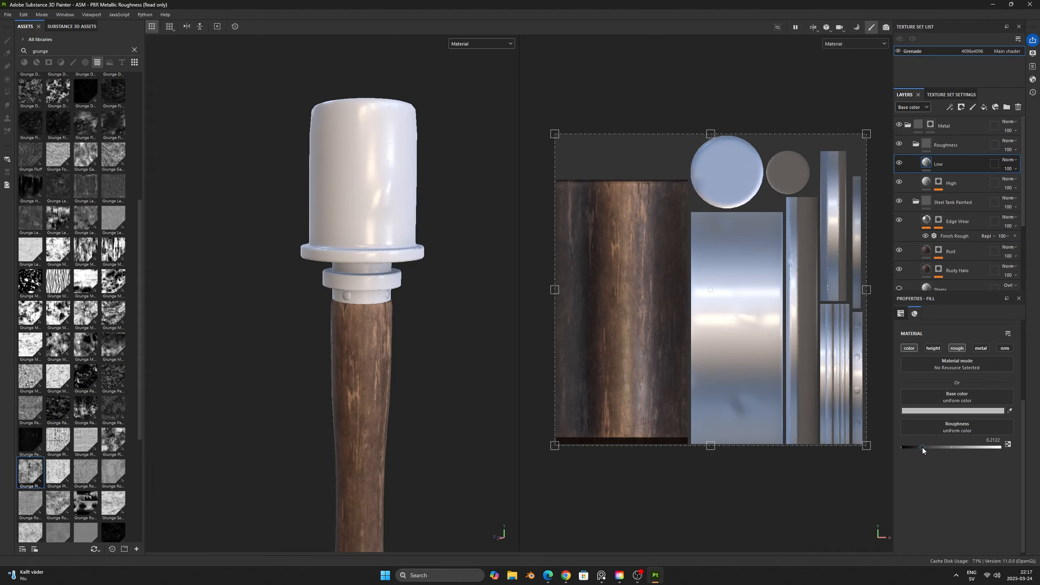
key("c")
key("m")
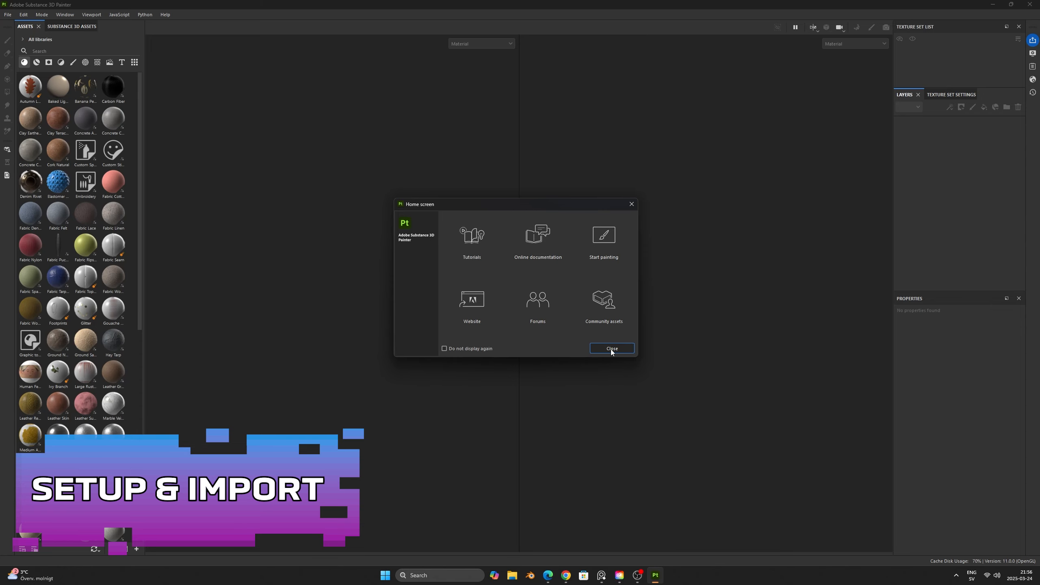
- Dismiss the home screen and start a new project with Handgrenade_low.obj as the mesh file
left_click(611, 349)
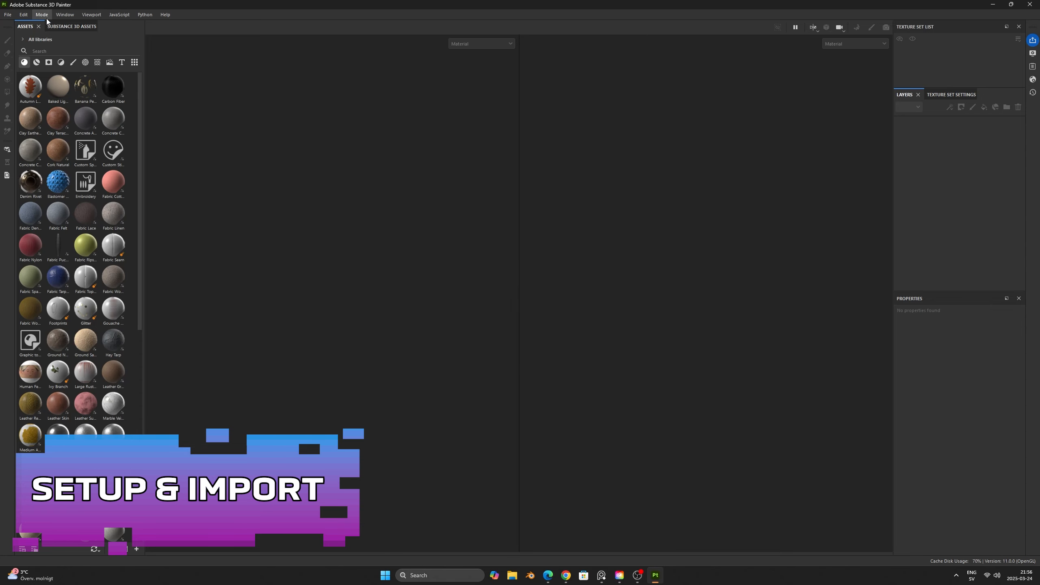
left_click(8, 14)
left_click(19, 28)
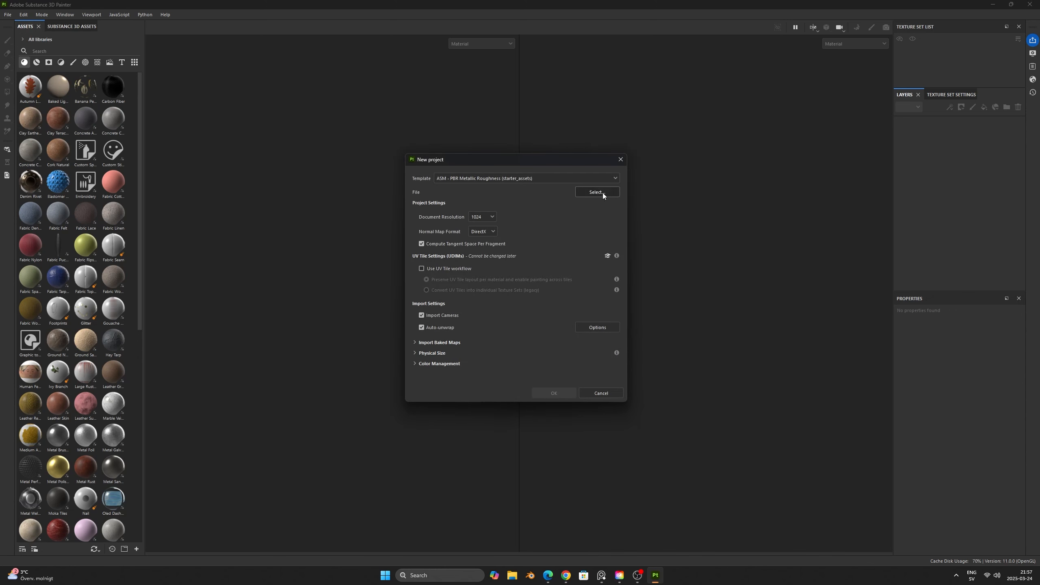
left_click(603, 192)
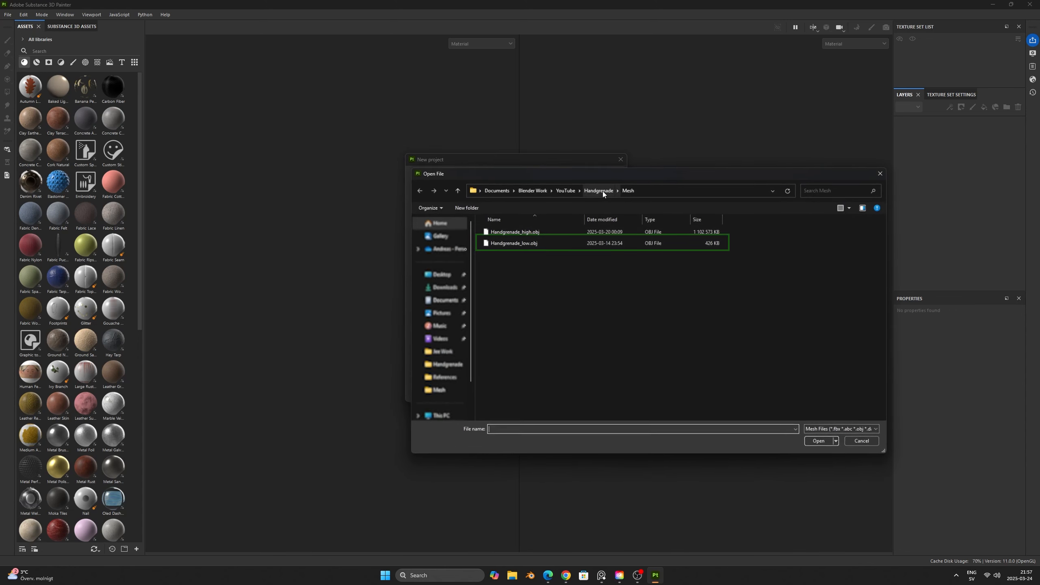
left_click(533, 245)
left_click(821, 442)
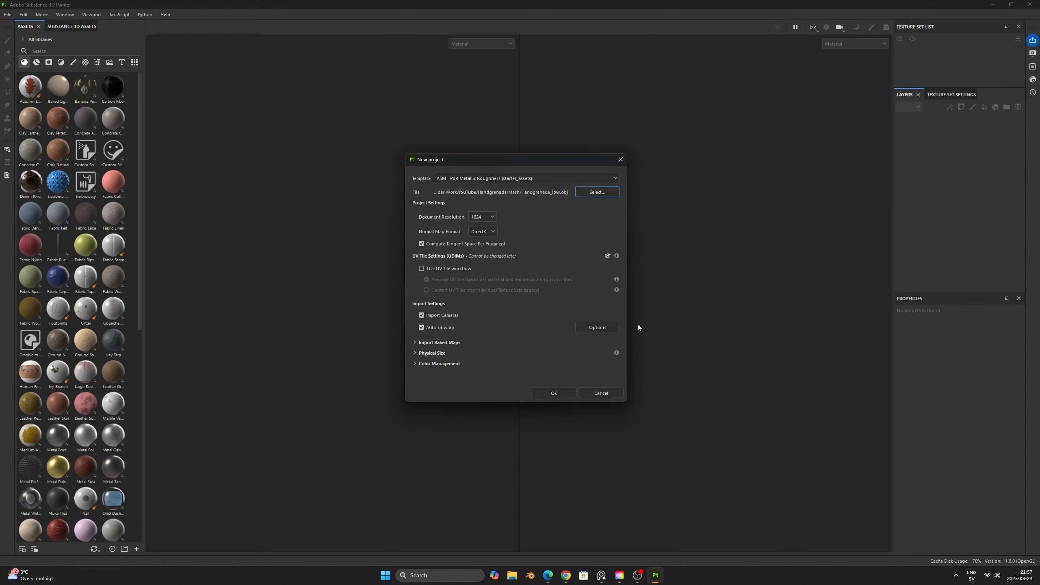
- Set the document resolution to 4096 and create the project
left_click(487, 217)
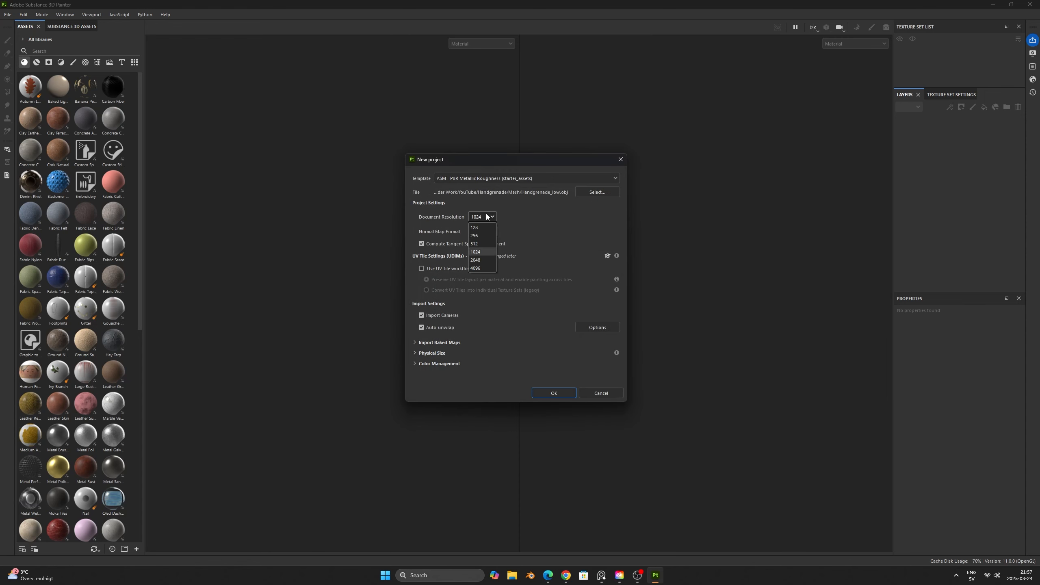
left_click(481, 268)
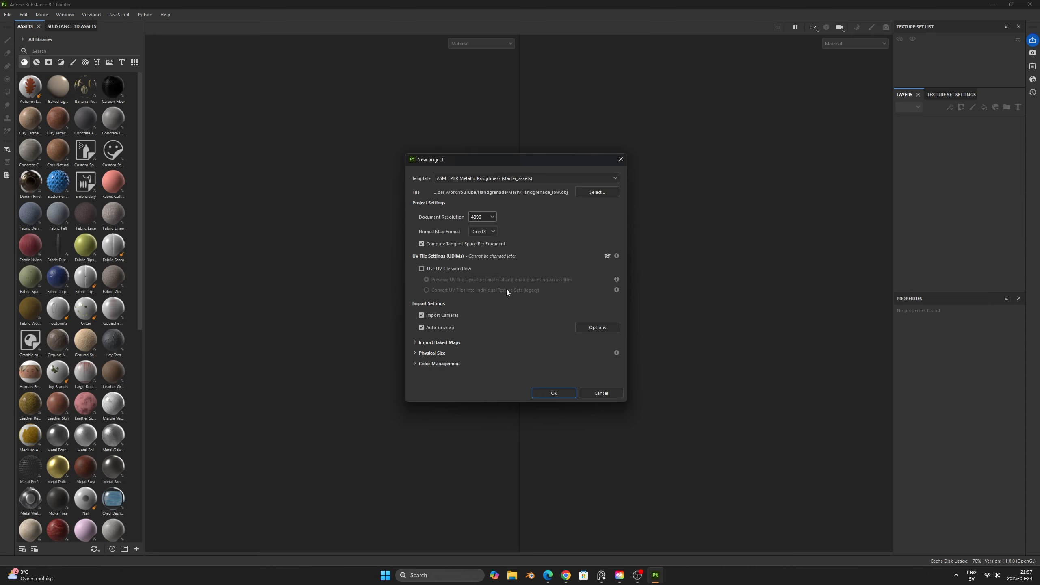
left_click(550, 394)
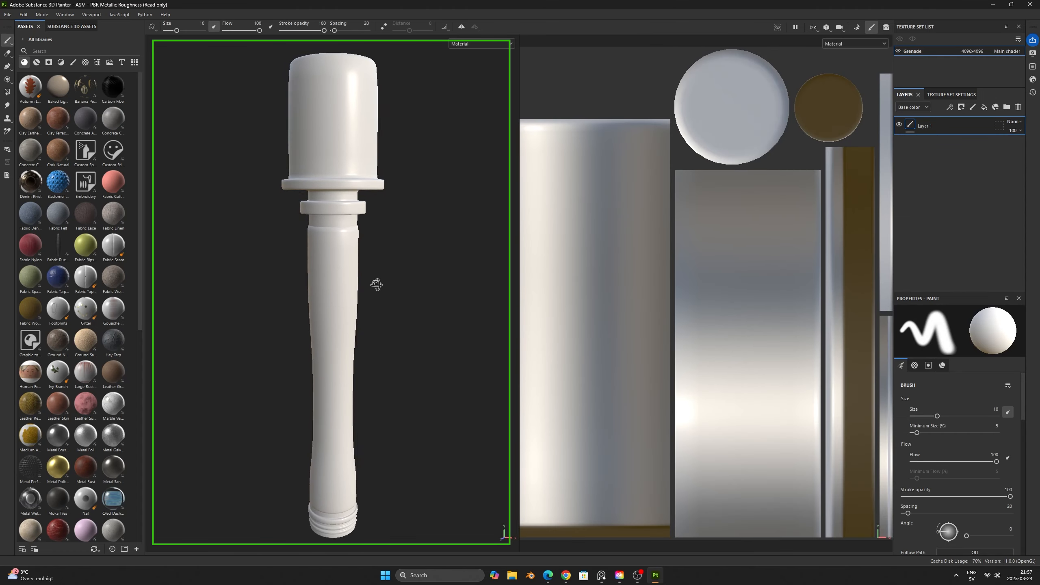
- Open mesh map baking for the Grenade texture set
scroll(718, 332, "down", 1)
mouse_move(730, 340)
middle_mouse_down("alt")
mouse_move(722, 318)
mouse_move(730, 323)
middle_mouse_up("alt")
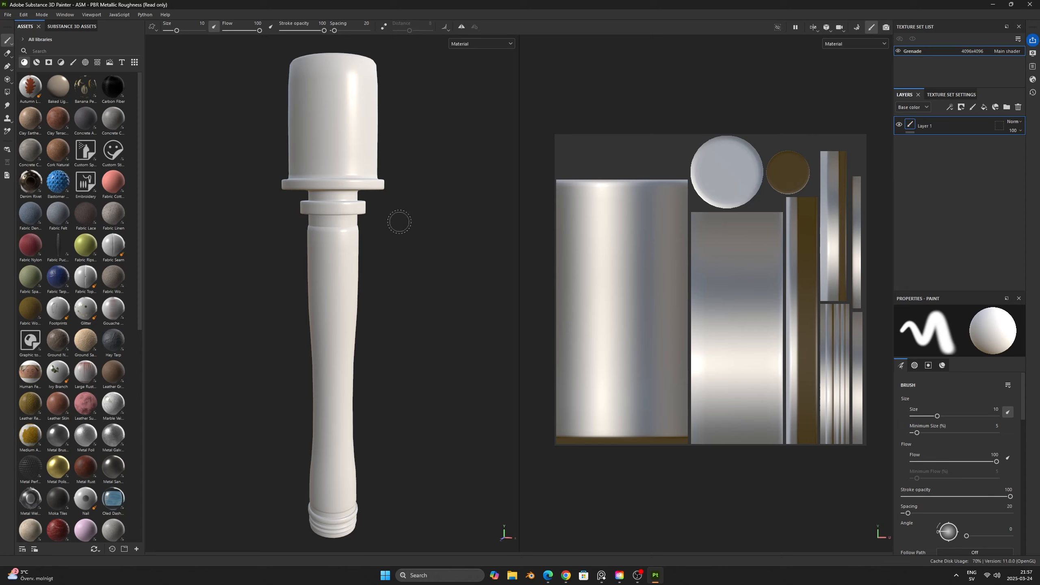
left_click(953, 95)
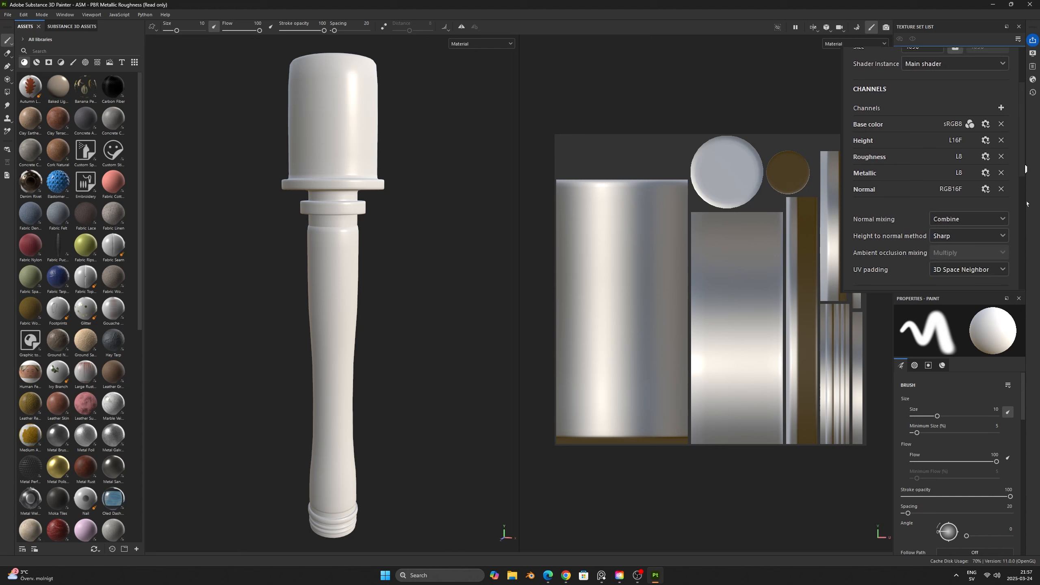
scroll(1002, 192, "down", 5)
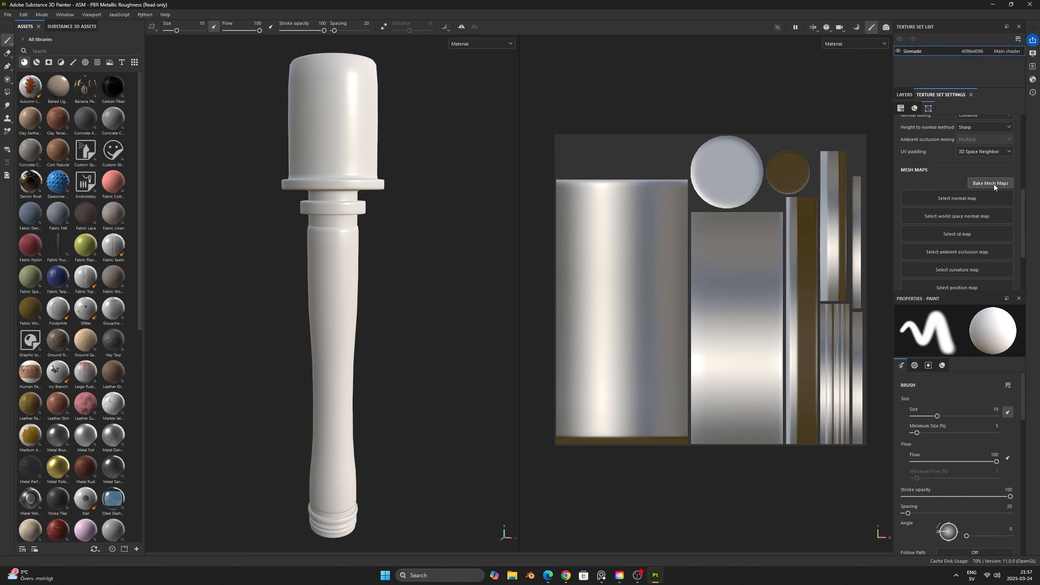
left_click(994, 185)
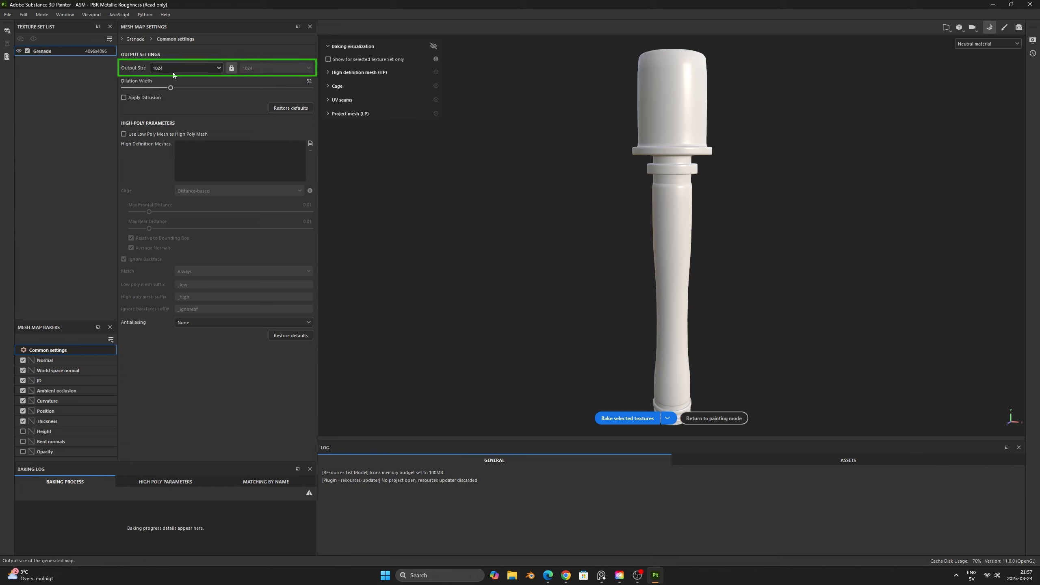
- Set the bake output size to 4096 and load Handgrenade_high.obj as the high definition mesh
left_click(217, 68)
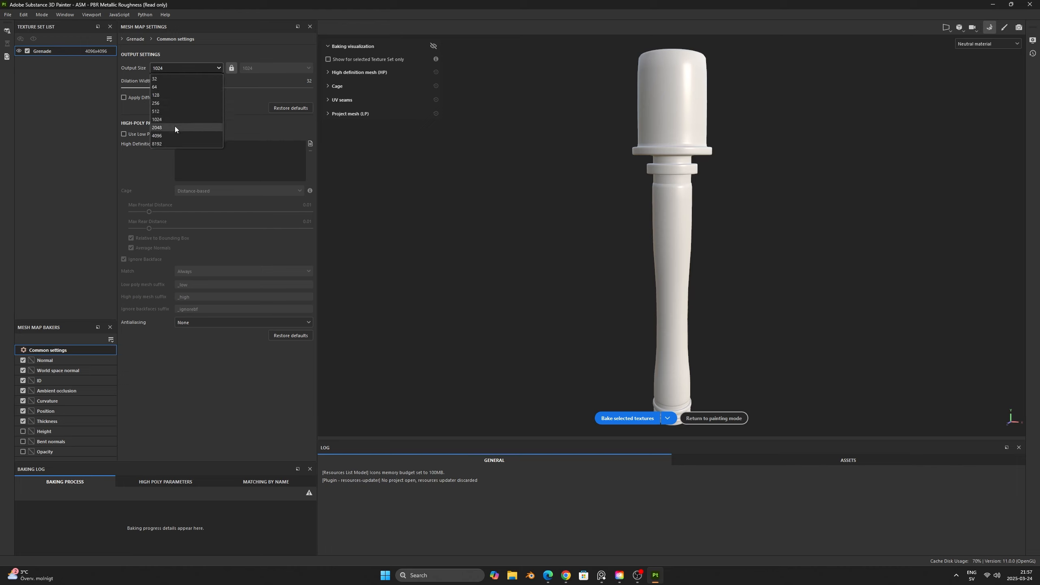
left_click(169, 135)
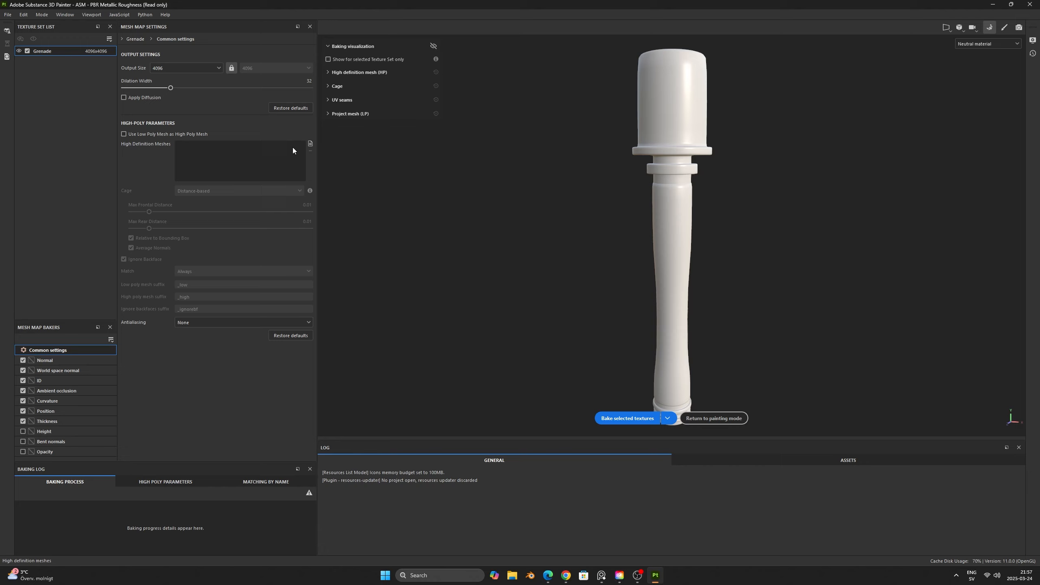
left_click(310, 143)
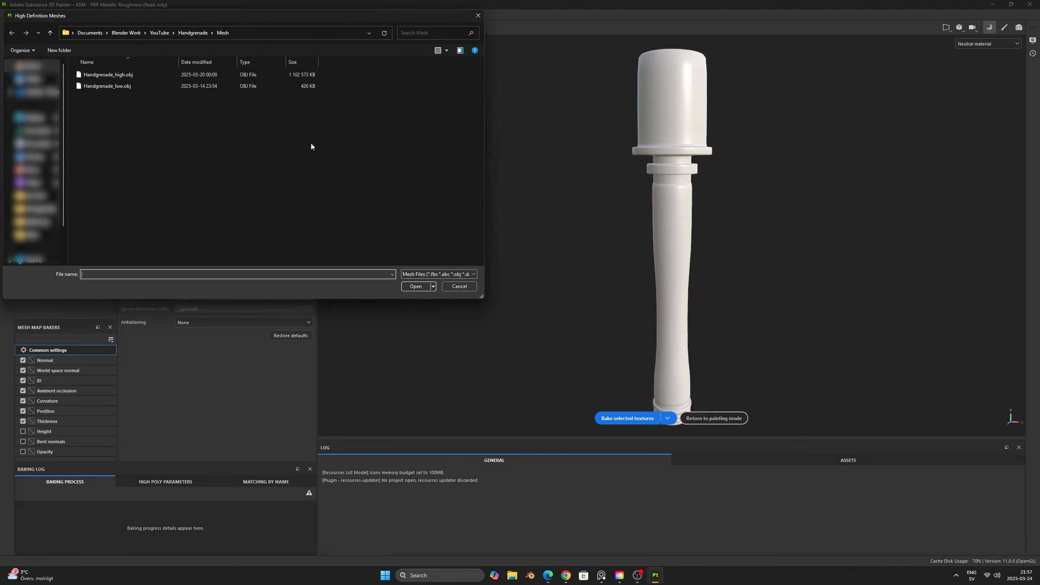
left_click(134, 76)
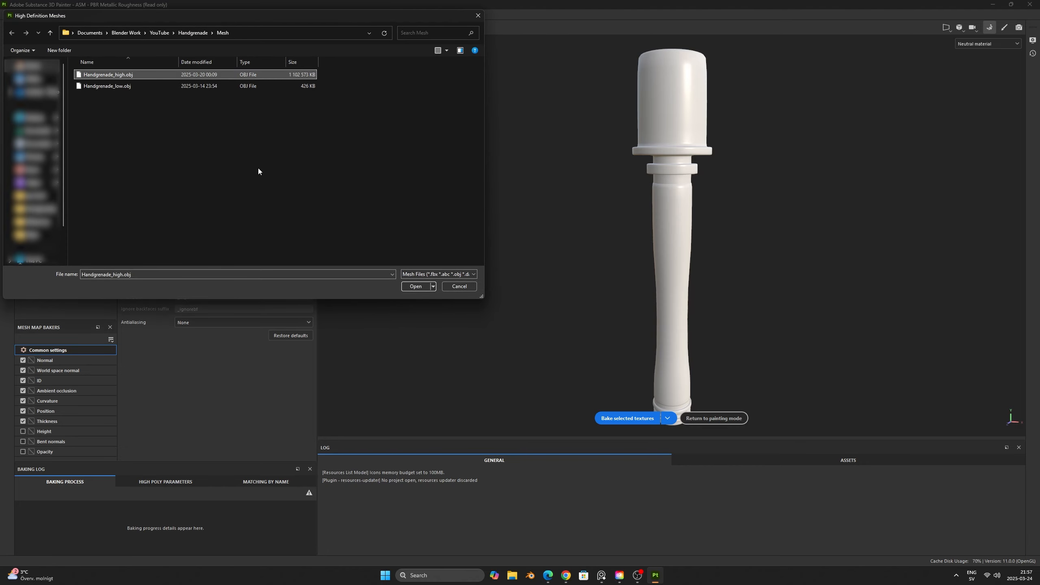
left_click(416, 286)
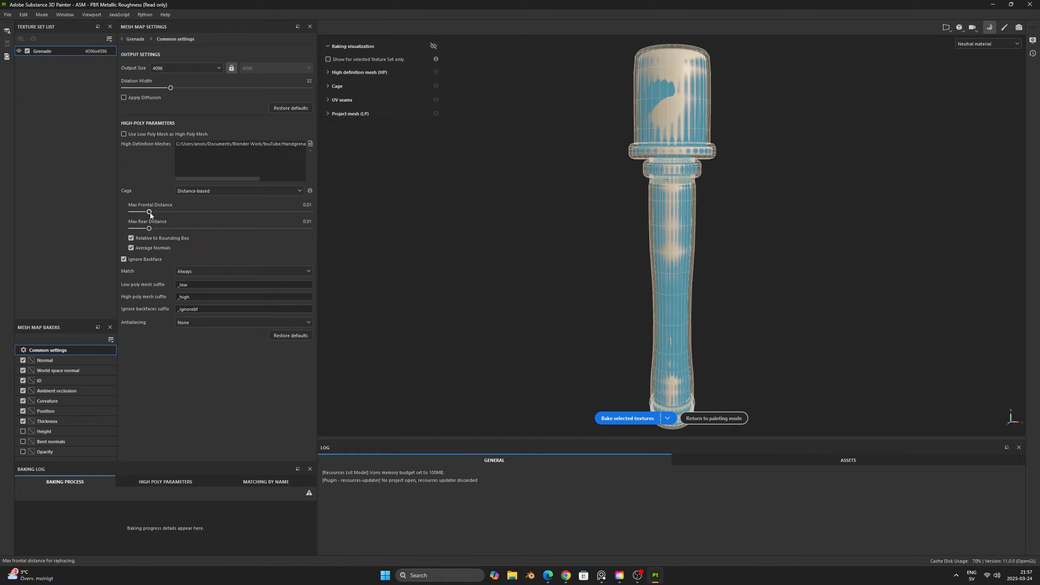
- Set the baking cage's max frontal distance to 0.0053, comparing it with 0.0015 and checking the coverage around the mesh
mouse_move(150, 213)
left_mouse_down()
mouse_move(164, 213)
mouse_move(145, 213)
left_mouse_up()
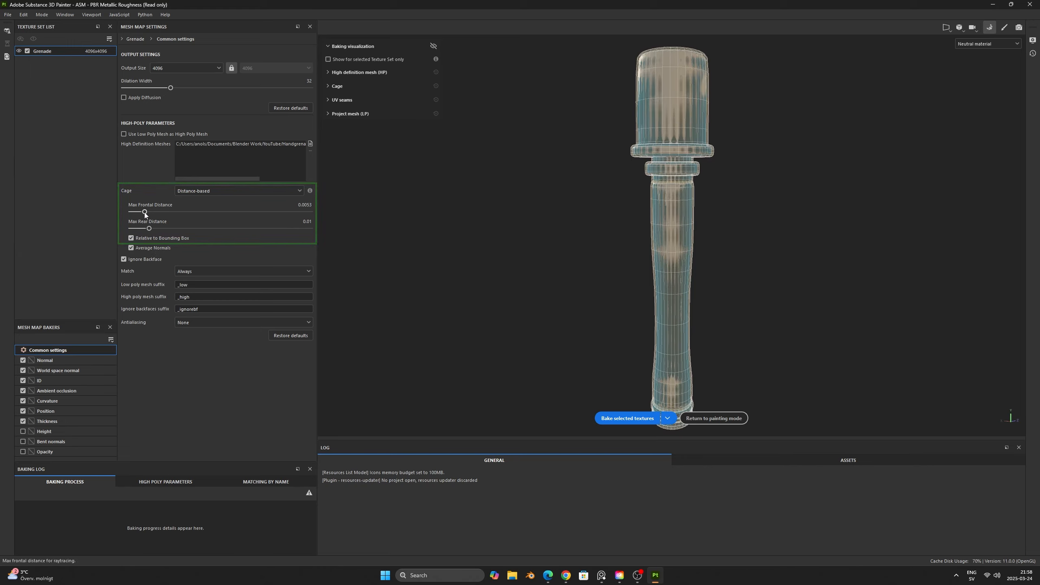
left_click_drag(145, 212, 138, 215)
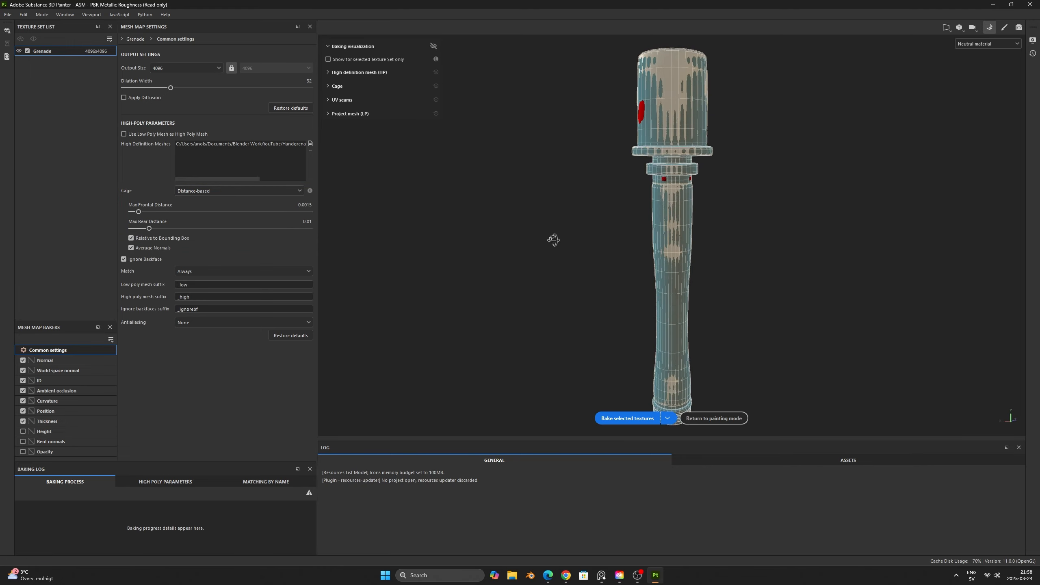
left_click_drag(552, 236, 672, 245, "alt")
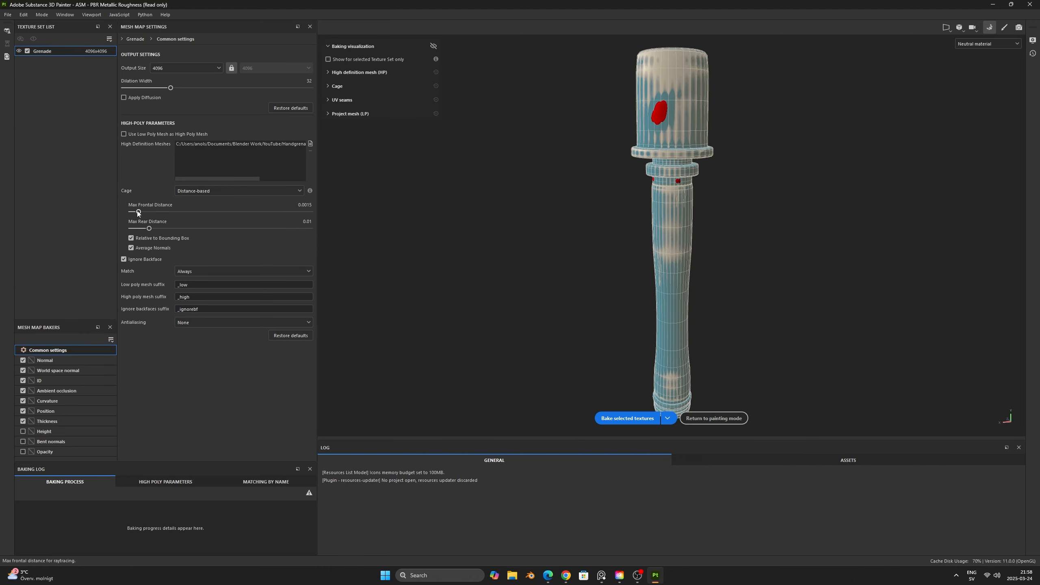
left_click_drag(138, 212, 145, 213)
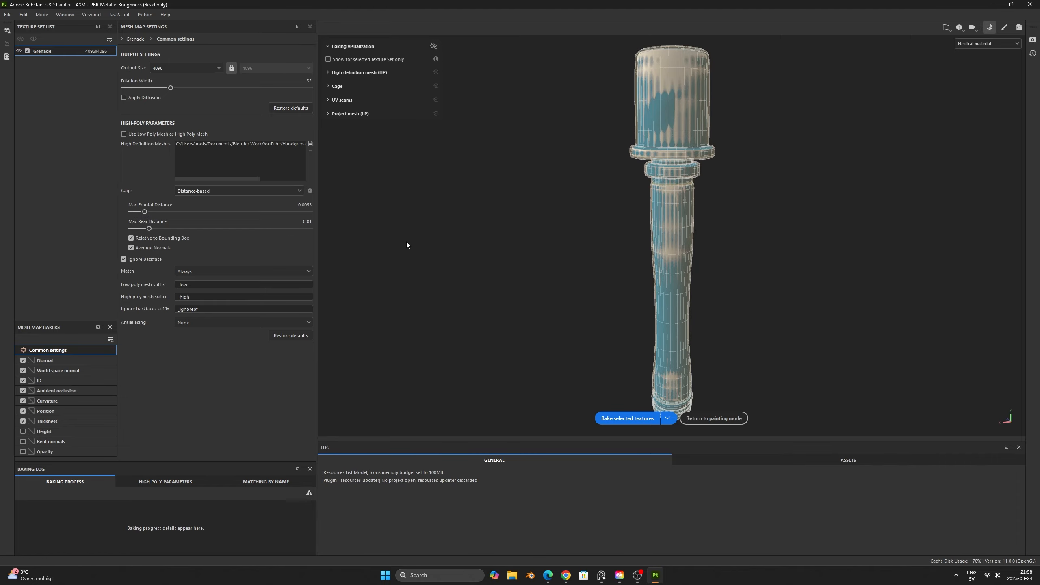
left_click_drag(434, 244, 703, 237, "alt")
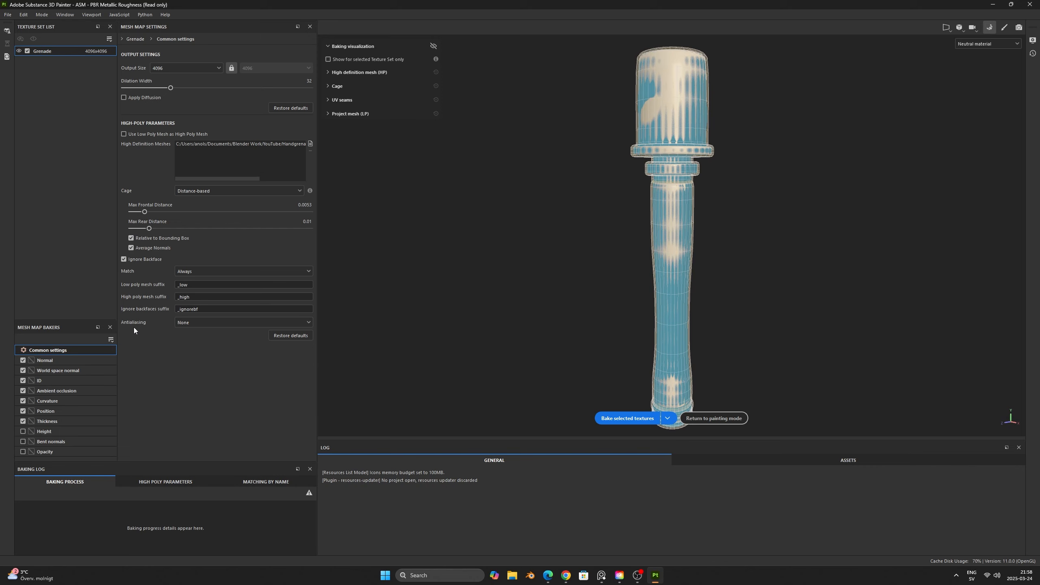
- Bake the selected mesh maps with Supersampling 4x antialiasing and return to painting mode
left_click(209, 326)
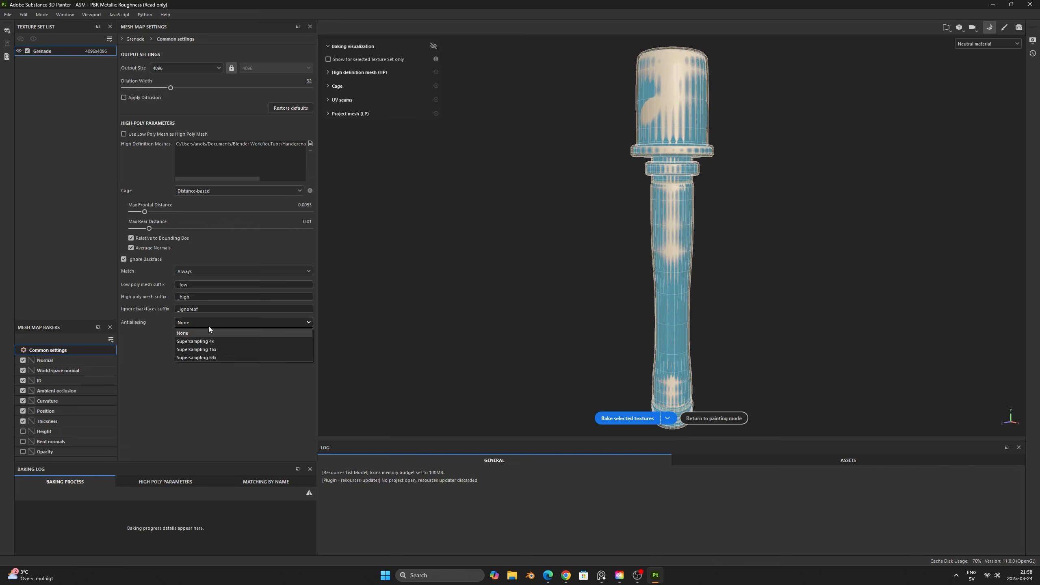
left_click(228, 341)
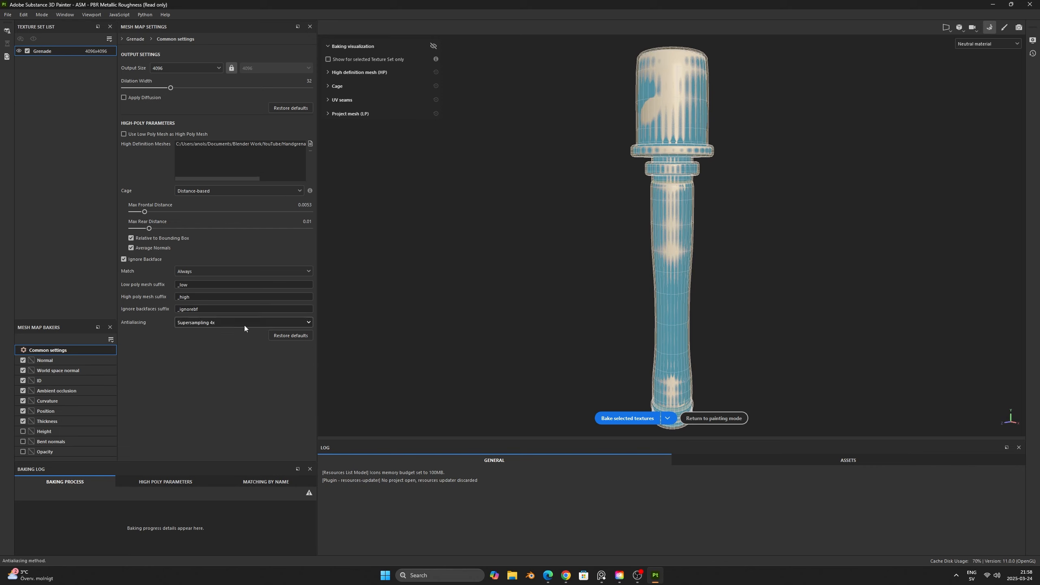
left_click(635, 418)
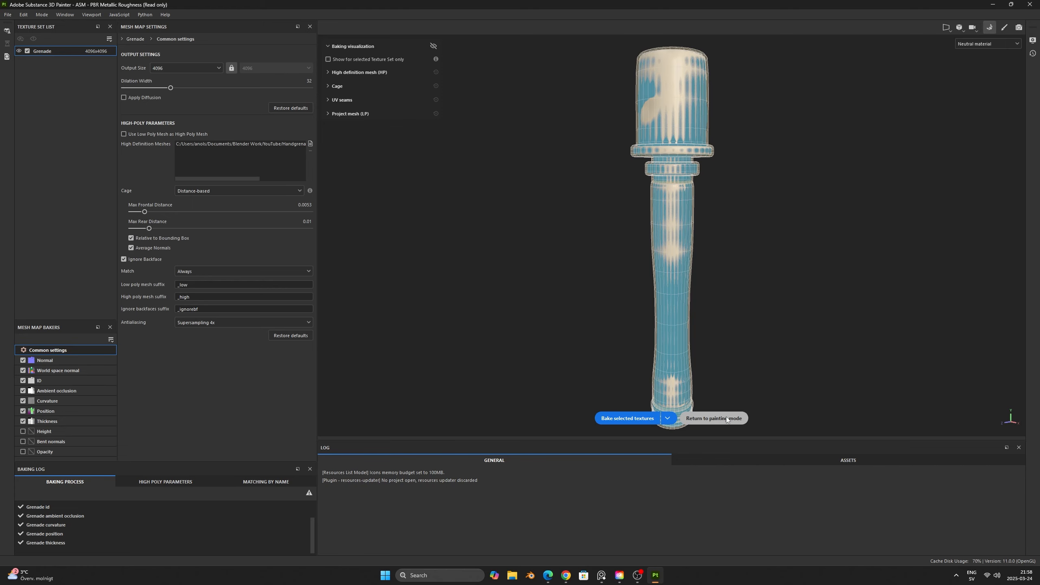
left_click(713, 418)
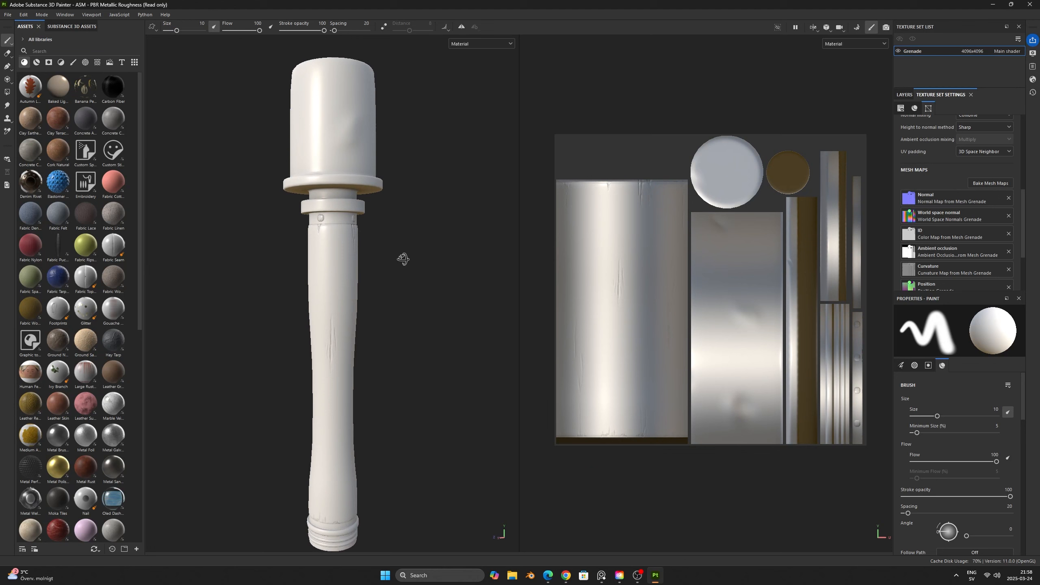
- Examine the baked high-poly details from all sides of the grenade
left_click_drag(337, 265, 340, 267, "alt")
right_click_drag(340, 269, 467, 277, "shift")
left_click_drag(463, 277, 328, 277, "alt")
right_click_drag(327, 277, 402, 295, "shift")
left_click_drag(422, 295, 162, 293, "alt")
left_click_drag(422, 311, 384, 309, "alt")
mouse_move(384, 307)
right_mouse_down("shift")
mouse_move(404, 311)
mouse_move(396, 311)
right_mouse_up("shift")
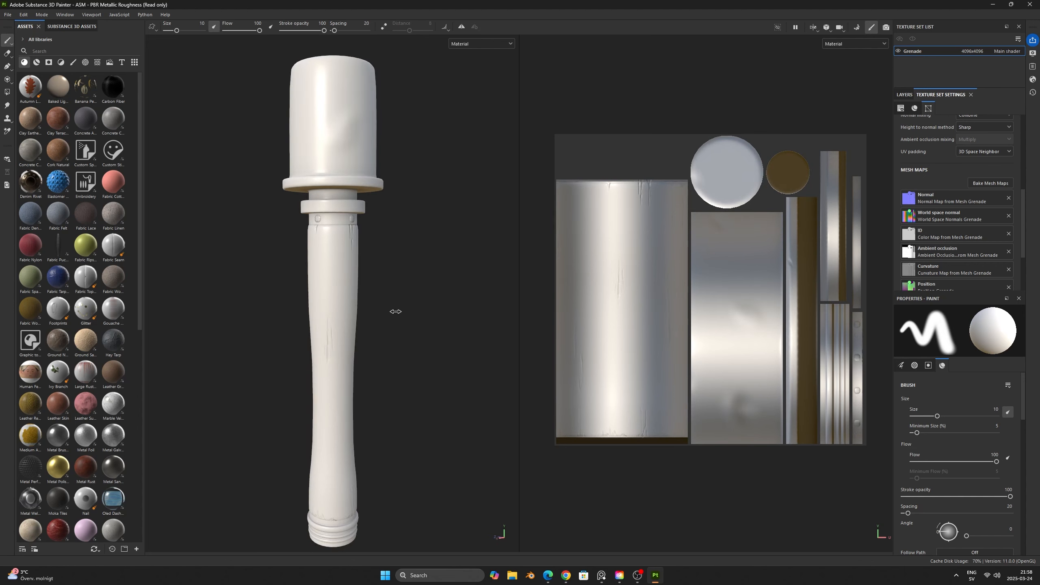
left_click_drag(405, 308, 398, 309, "alt")
mouse_move(398, 308)
middle_mouse_down("alt")
mouse_move(382, 297)
mouse_move(392, 304)
middle_mouse_up("alt")
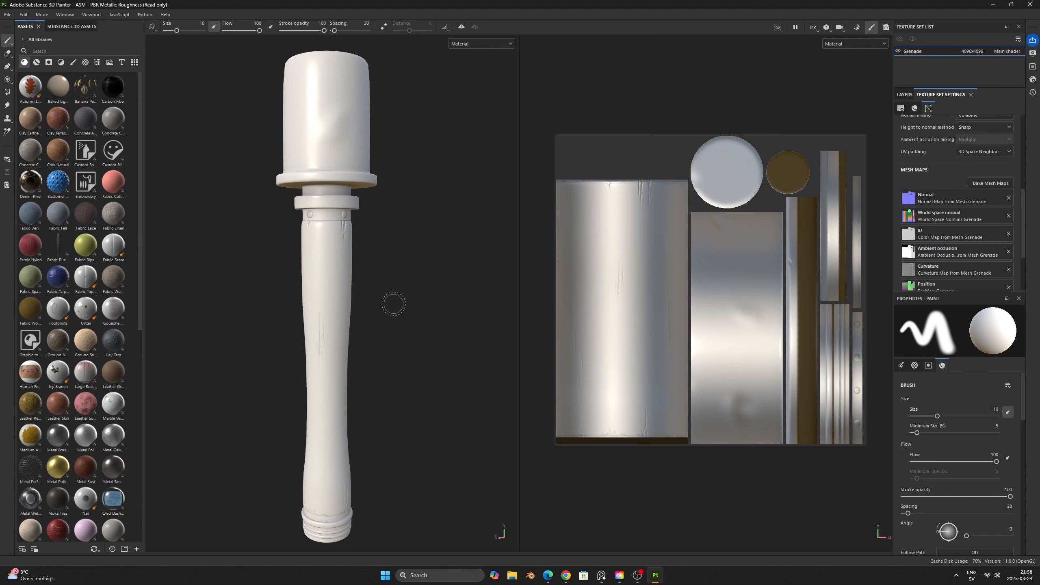
scroll(394, 304, "down", 1)
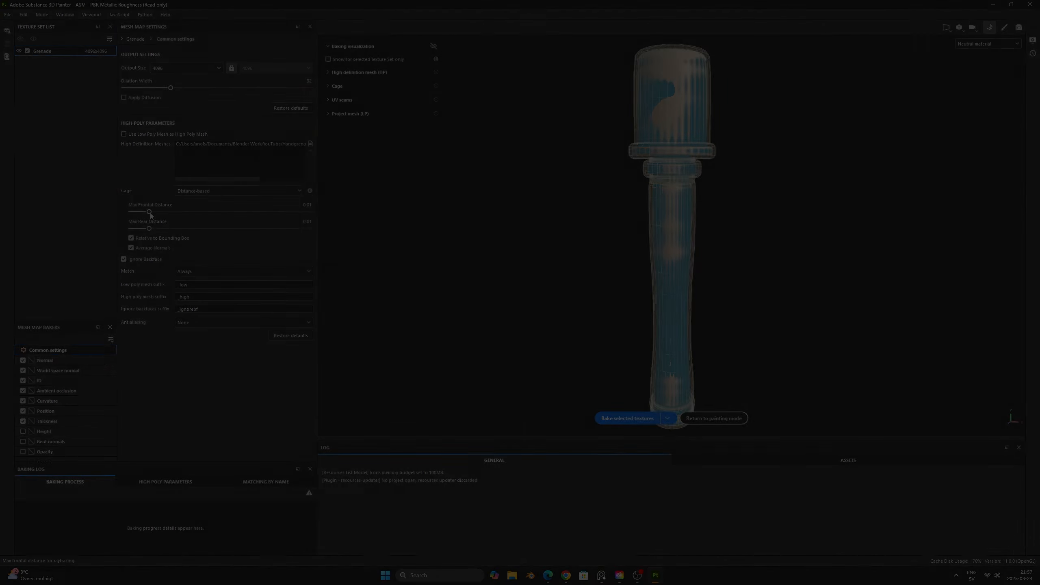
mouse_move(149, 212)
left_mouse_down()
mouse_move(164, 213)
mouse_move(145, 213)
left_mouse_up()
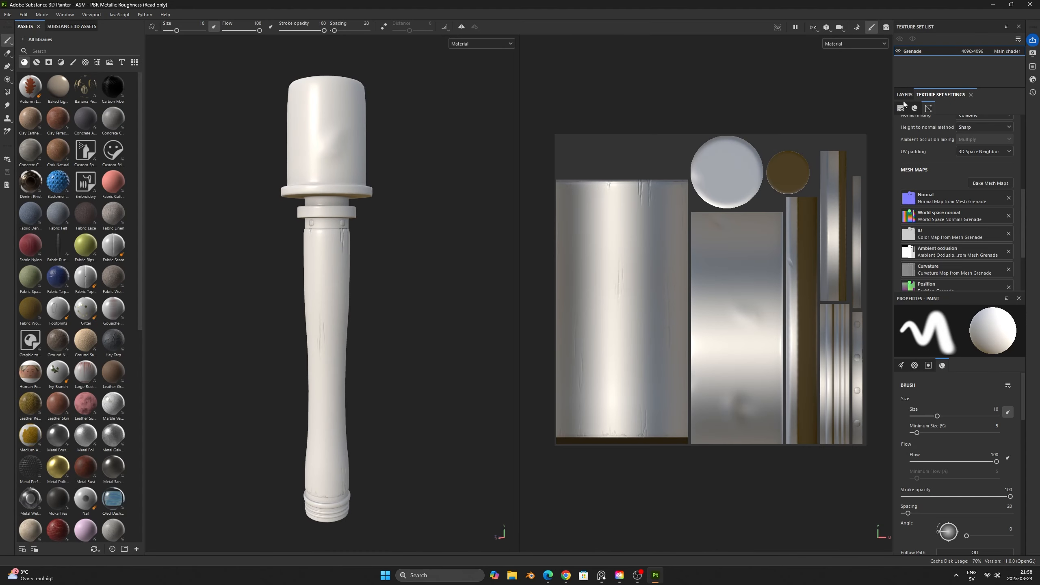
- Create a folder named Wood above Layer 1 in the layer stack
left_click(905, 95)
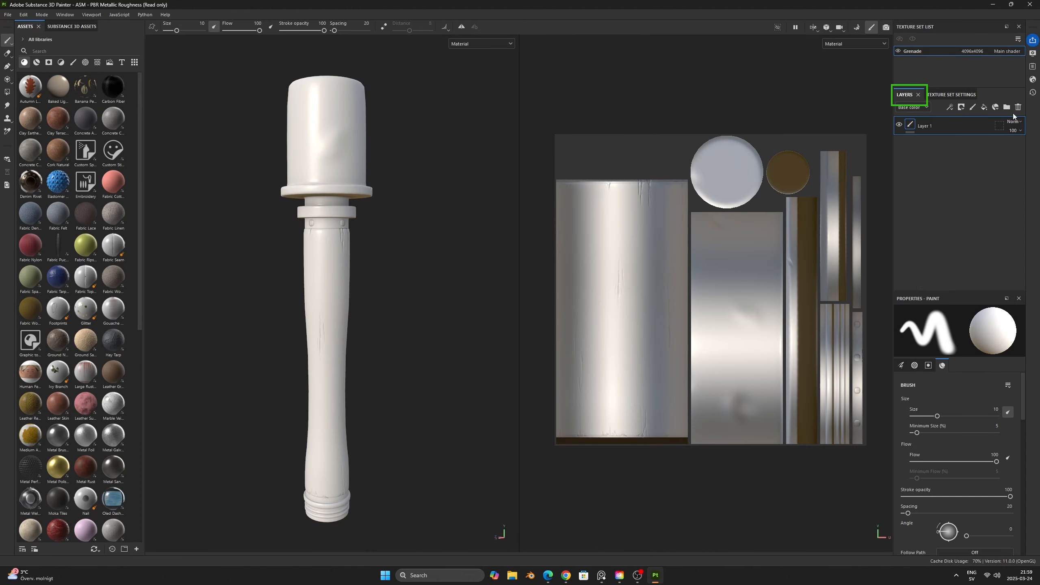
left_click(1007, 107)
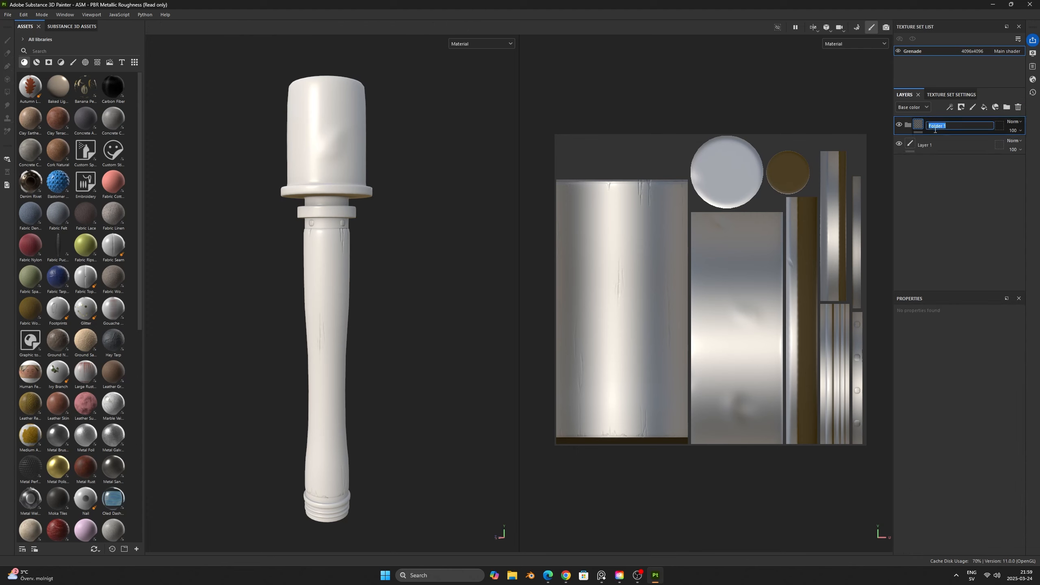
type("Wood")
key("Return")
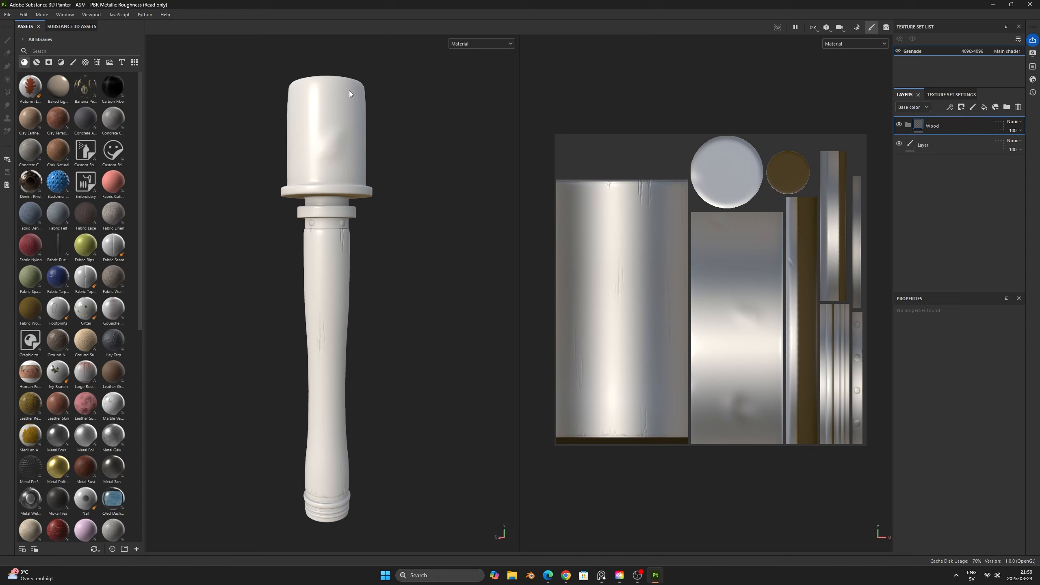
- Place the Wood Walnut smart material inside the Wood folder and give the folder a black mask
left_click(39, 63)
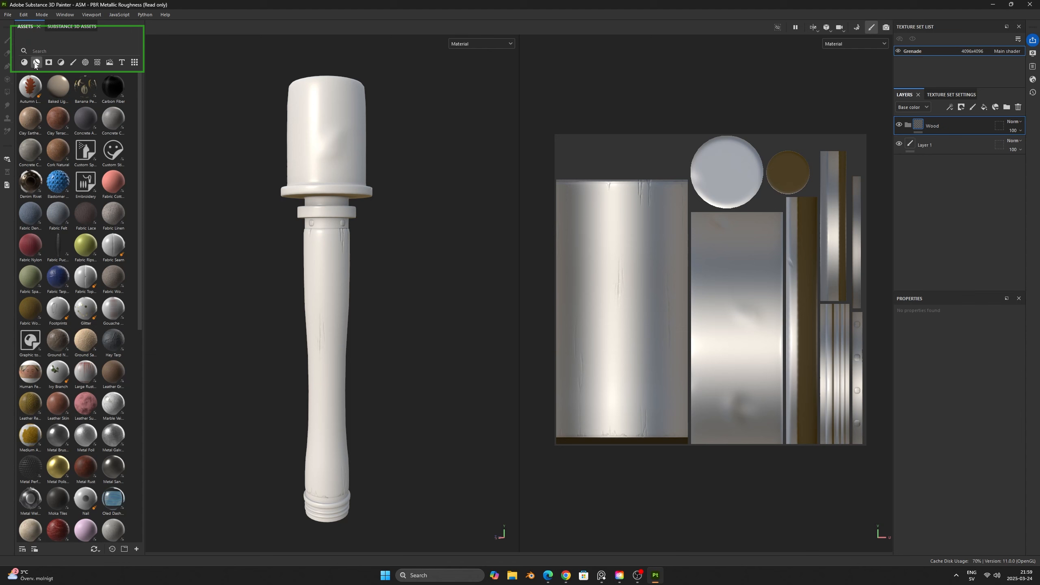
left_click(54, 48)
type("Wood")
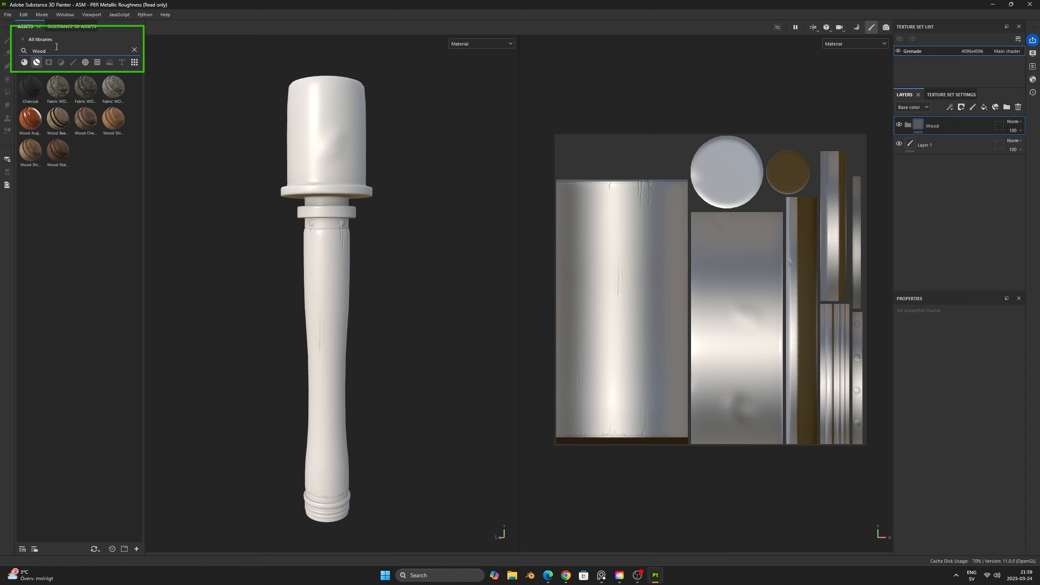
left_click(57, 154)
left_click_drag(57, 154, 957, 126)
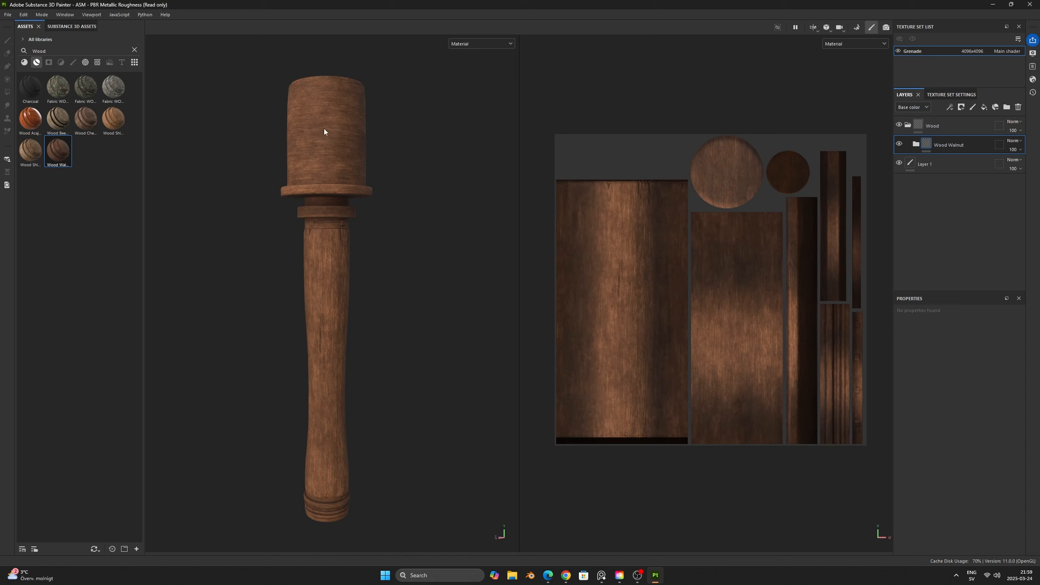
right_click(967, 126)
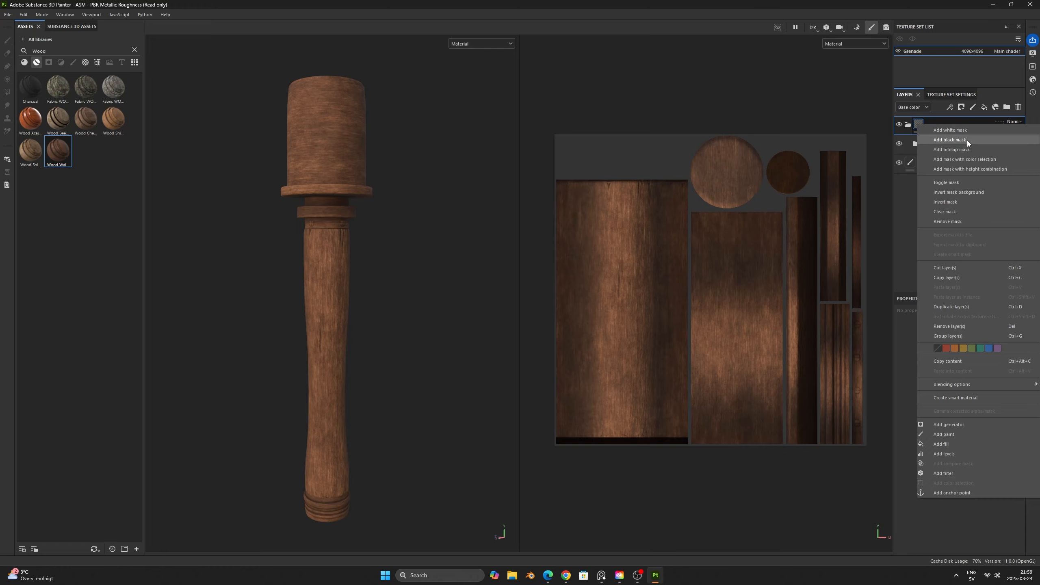
left_click(967, 139)
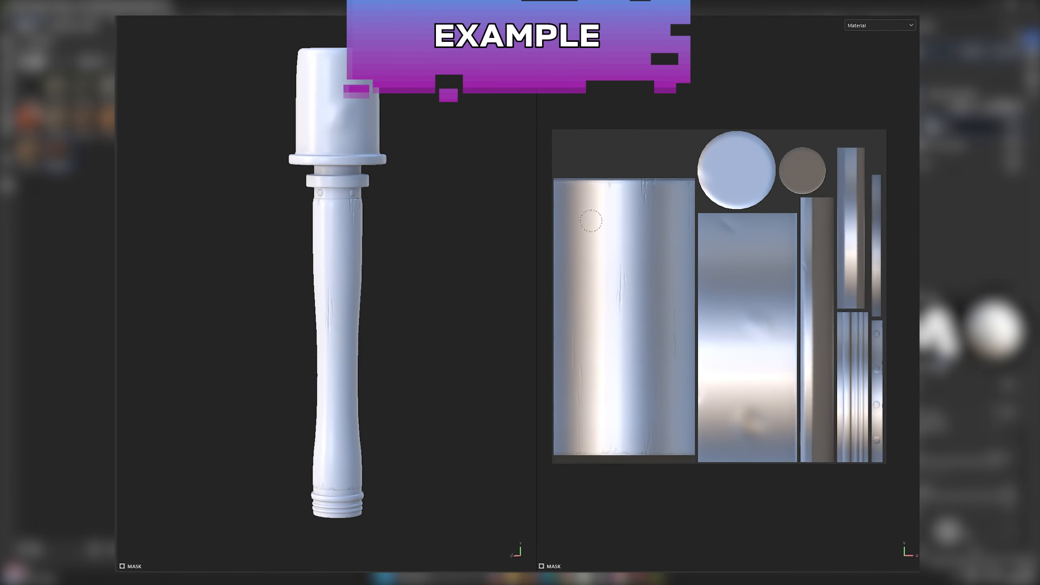
- Try painting white and mid-grey patches over the handle on the Wood folder's mask
mouse_move(589, 217)
left_mouse_down()
mouse_move(640, 223)
mouse_move(606, 238)
mouse_move(665, 271)
mouse_move(610, 272)
left_mouse_up()
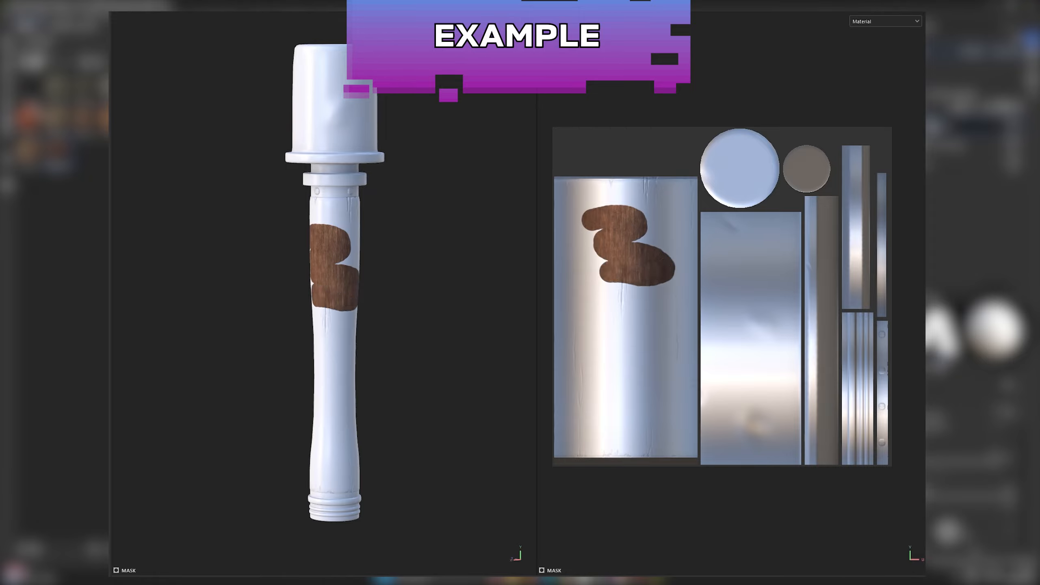
mouse_move(643, 309)
left_mouse_down()
mouse_move(600, 318)
mouse_move(651, 328)
mouse_move(596, 340)
mouse_move(639, 355)
mouse_move(618, 371)
mouse_move(623, 388)
mouse_move(638, 389)
left_mouse_up()
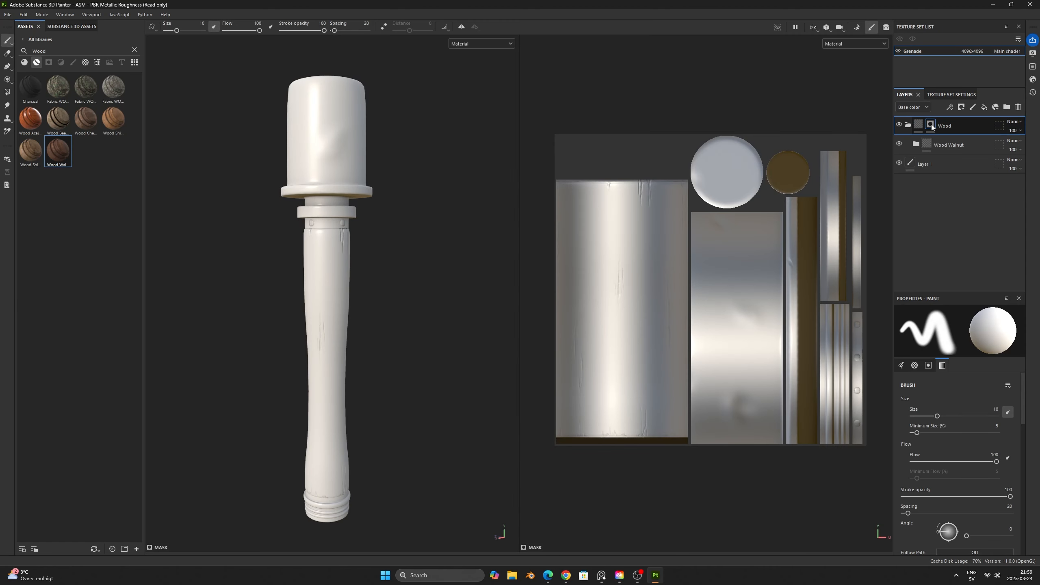
right_click(931, 124)
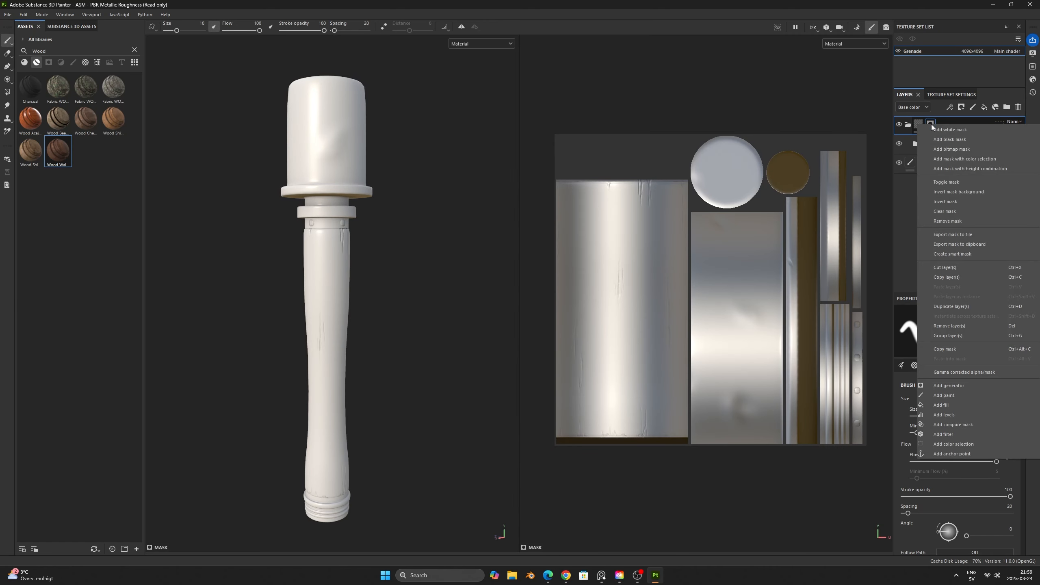
left_click(950, 122)
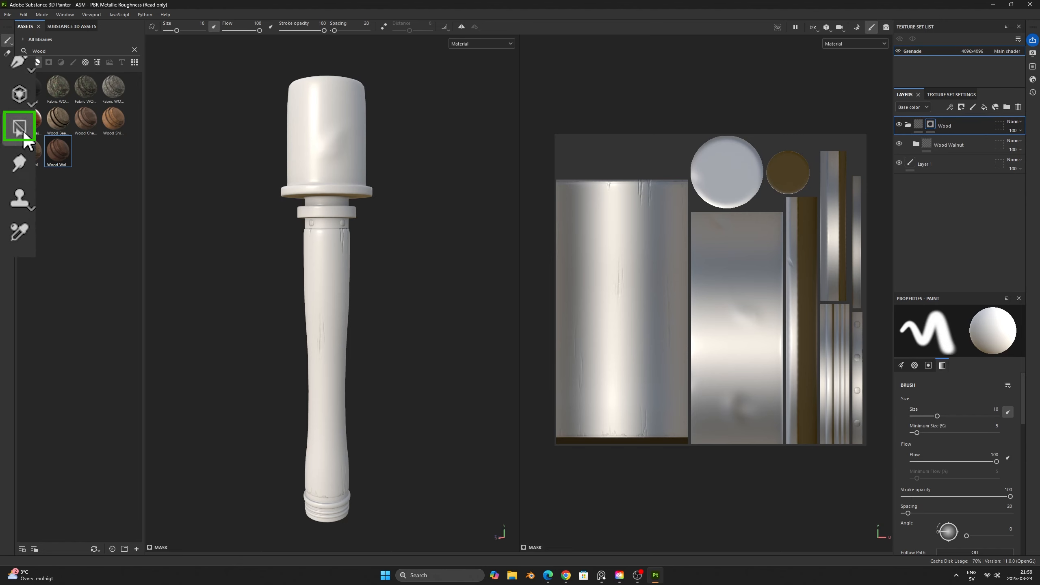
- Set up Polygon Fill in mesh fill mode with color value 1 for the Wood folder's mask
left_click(8, 93)
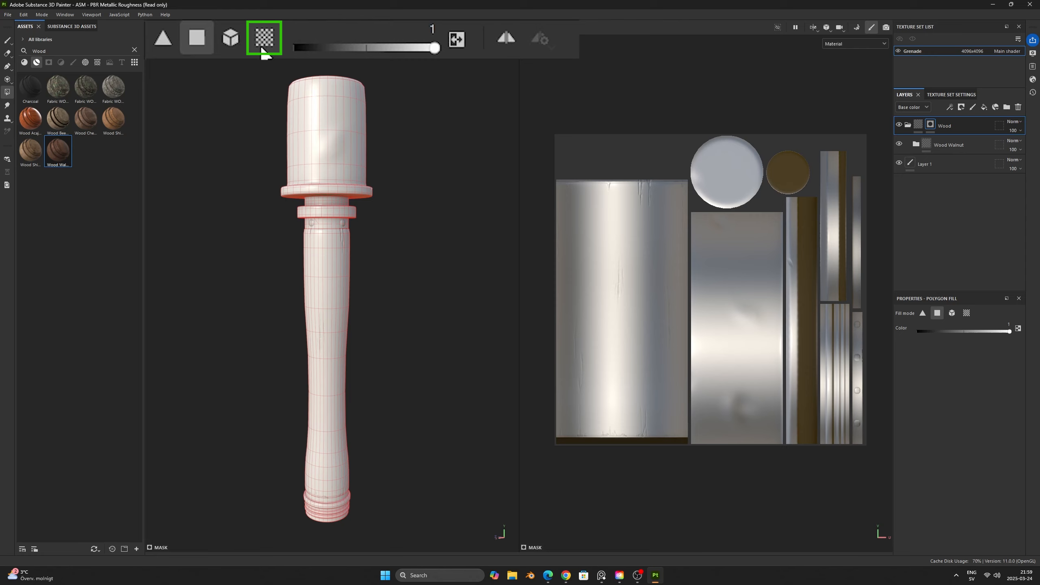
mouse_move(435, 48)
left_mouse_down()
mouse_move(287, 52)
mouse_move(442, 52)
left_mouse_up()
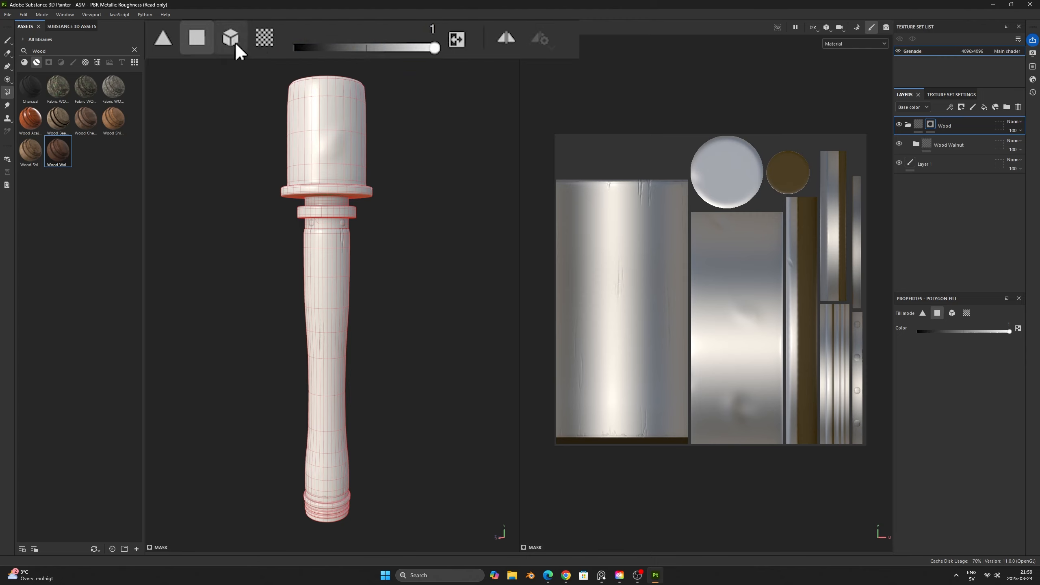
left_click(178, 27)
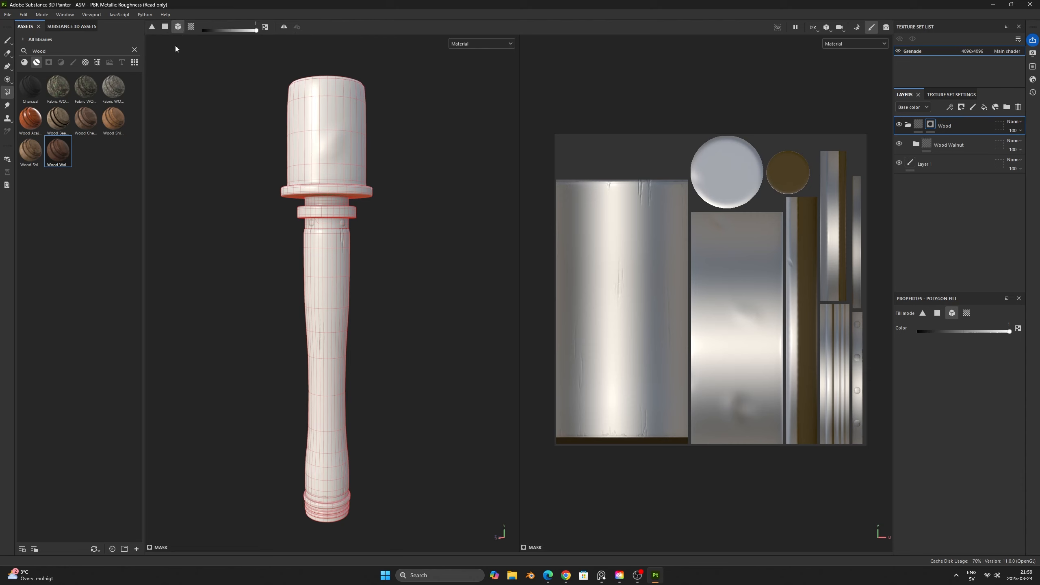
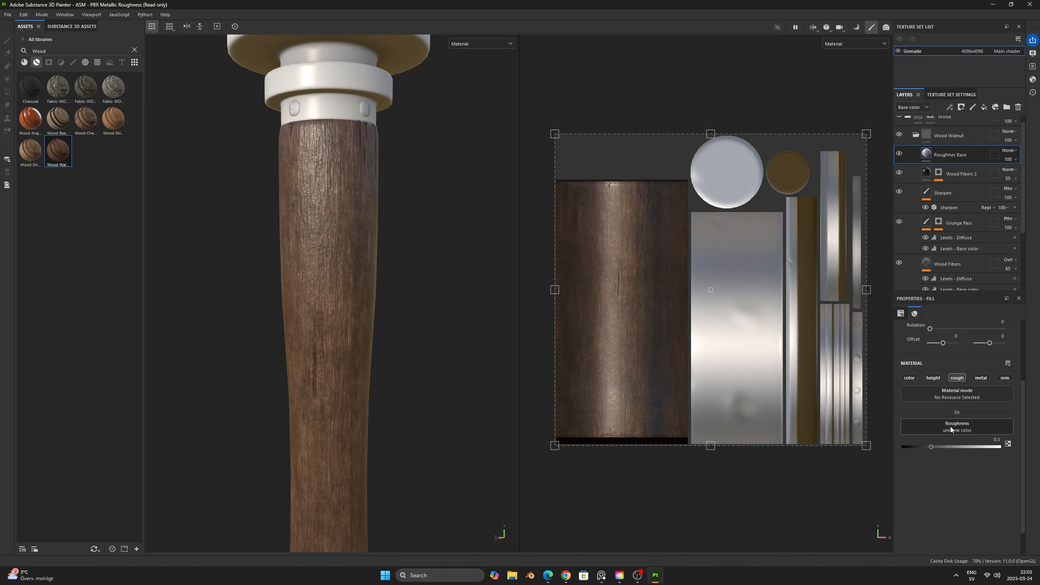
- Set the roughness of the Roughnes Base layer in the Wood Walnut folder to 0.4
left_click(931, 447)
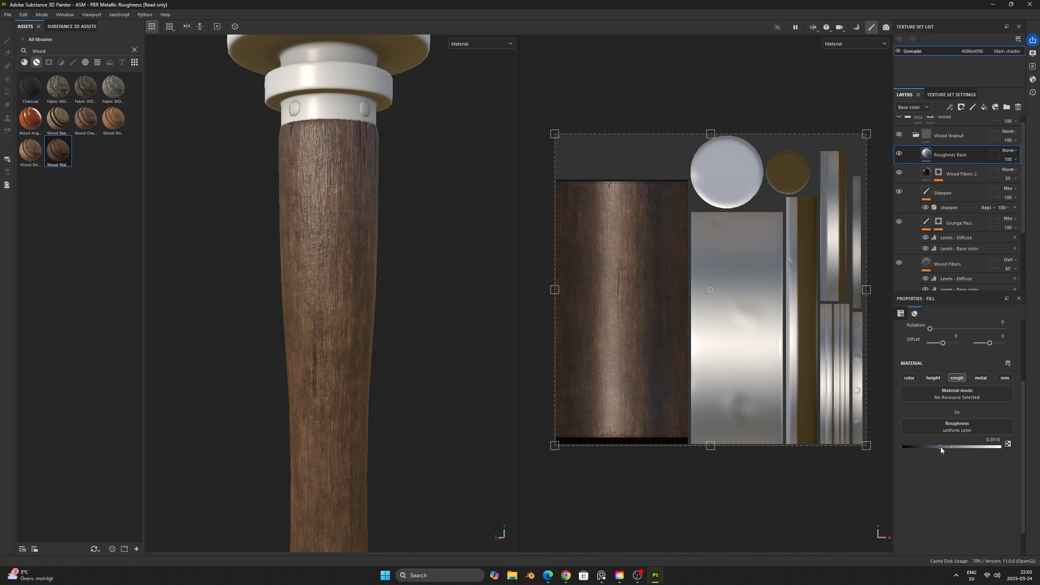
left_click_drag(940, 446, 942, 448)
left_click_drag(941, 447, 941, 448)
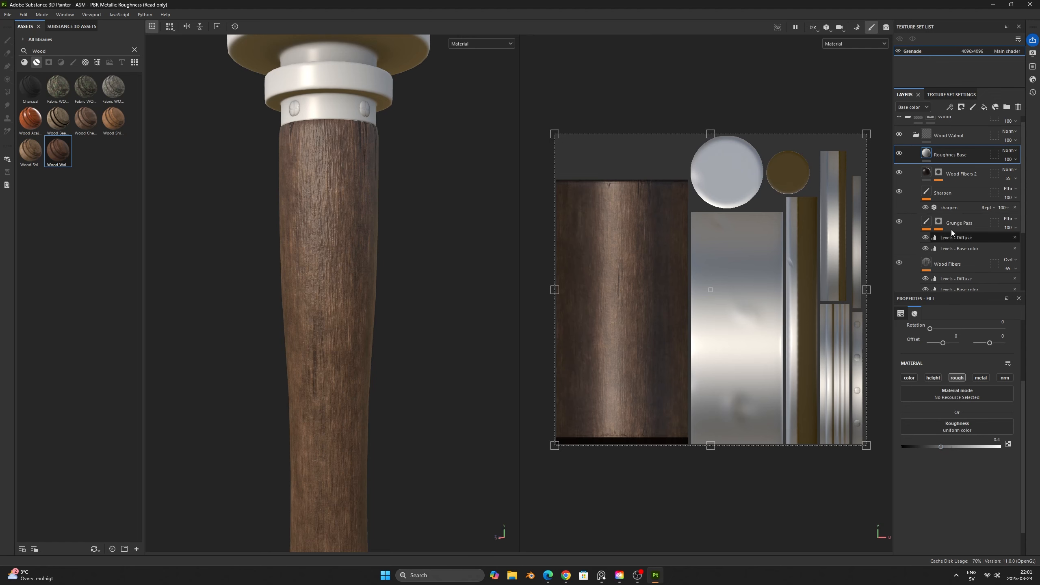
- Set the Wood Walnut folder's opacity to 20 for the Height channel and 24 for the Normal channel
left_click(916, 108)
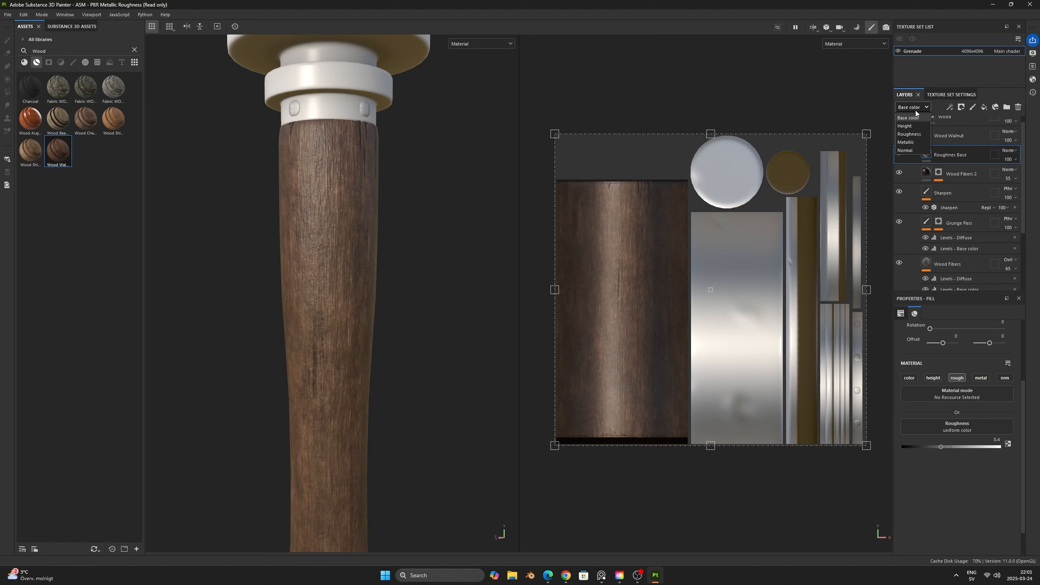
left_click(909, 126)
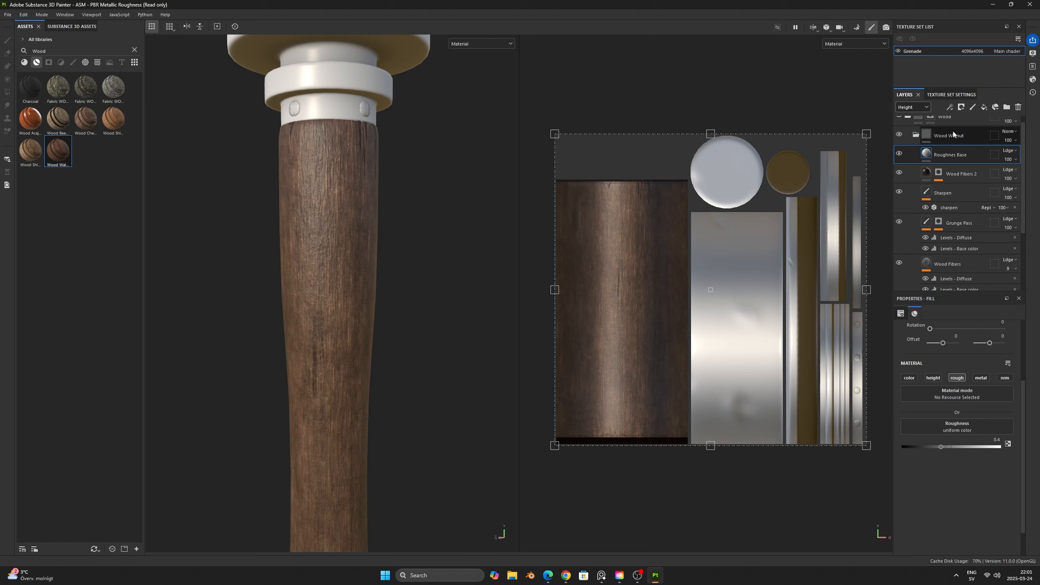
left_click(923, 109)
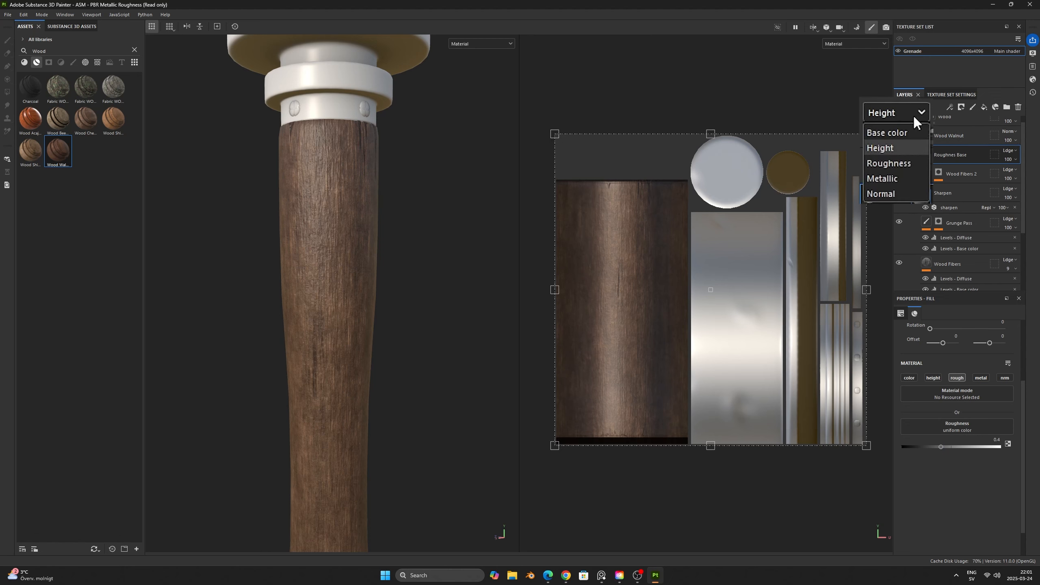
left_click(914, 145)
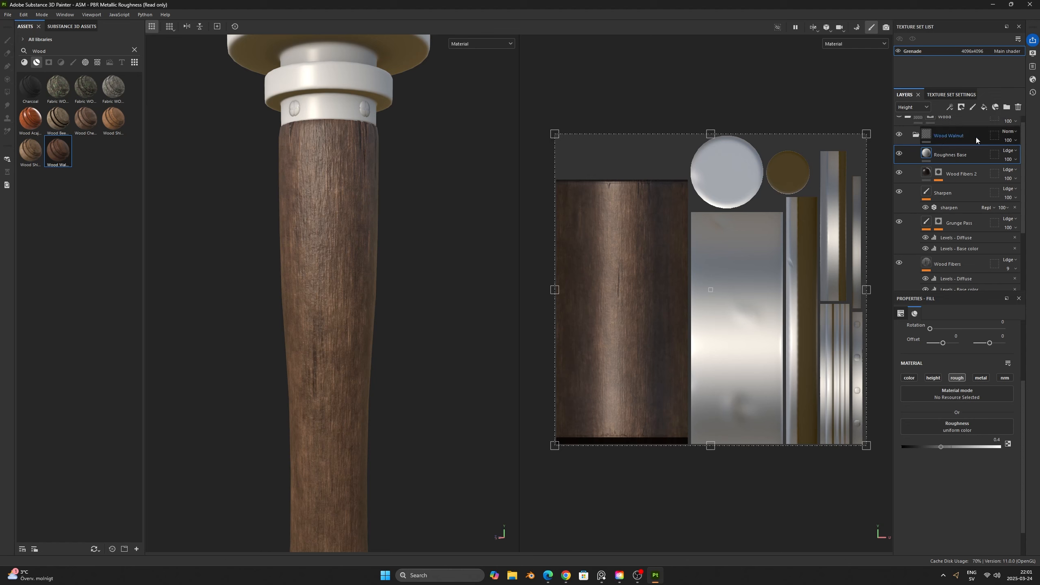
left_click(1016, 140)
left_click_drag(1036, 156, 1009, 157)
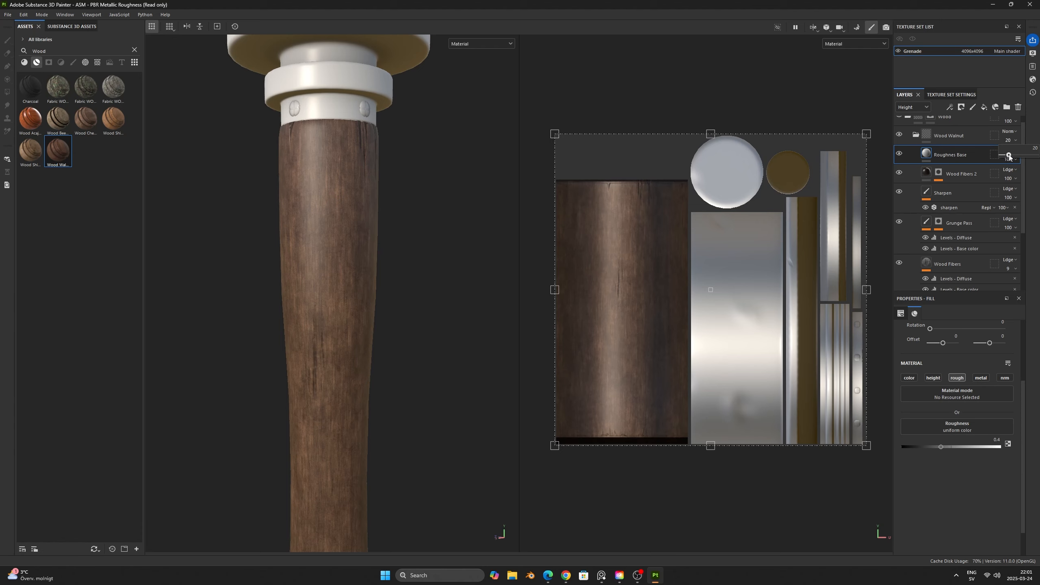
left_click(1010, 160)
scroll(920, 111, "down", 3)
left_click(920, 110)
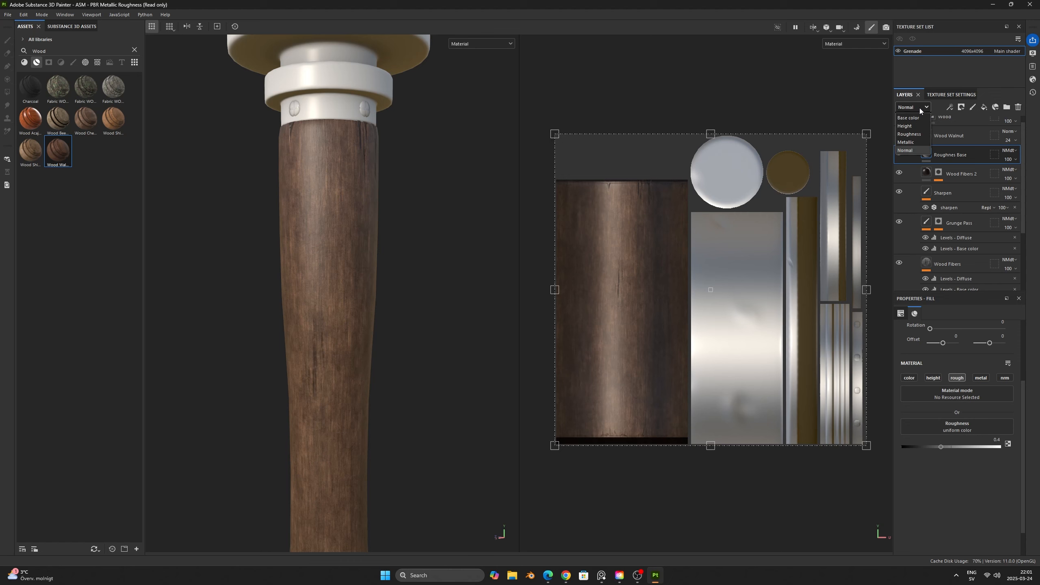
left_click(921, 117)
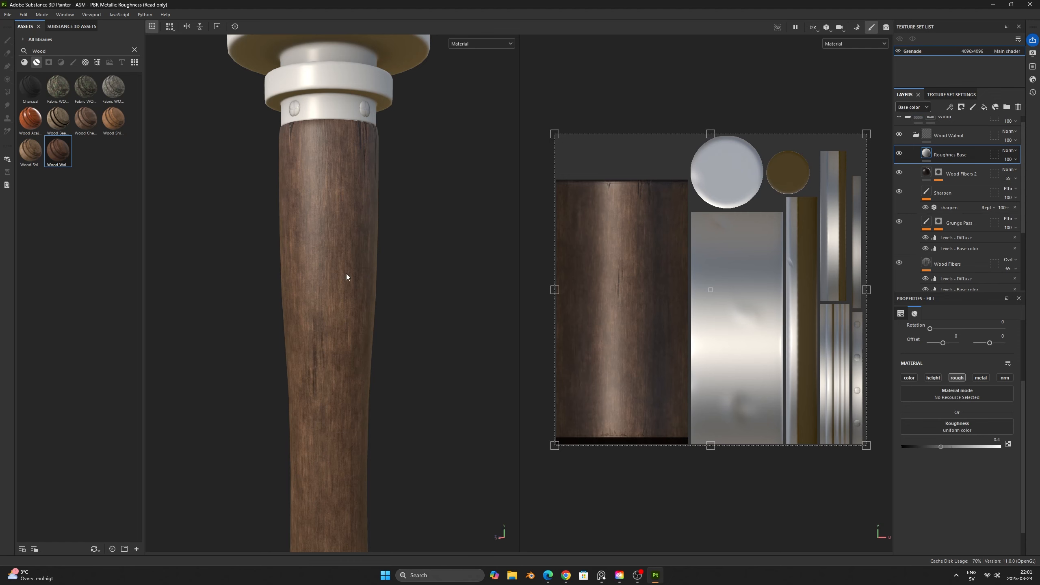
- Set the Roughnes Base layer's roughness to about 0.31 and inspect the sheen along the handle
scroll(347, 279, "down", 5)
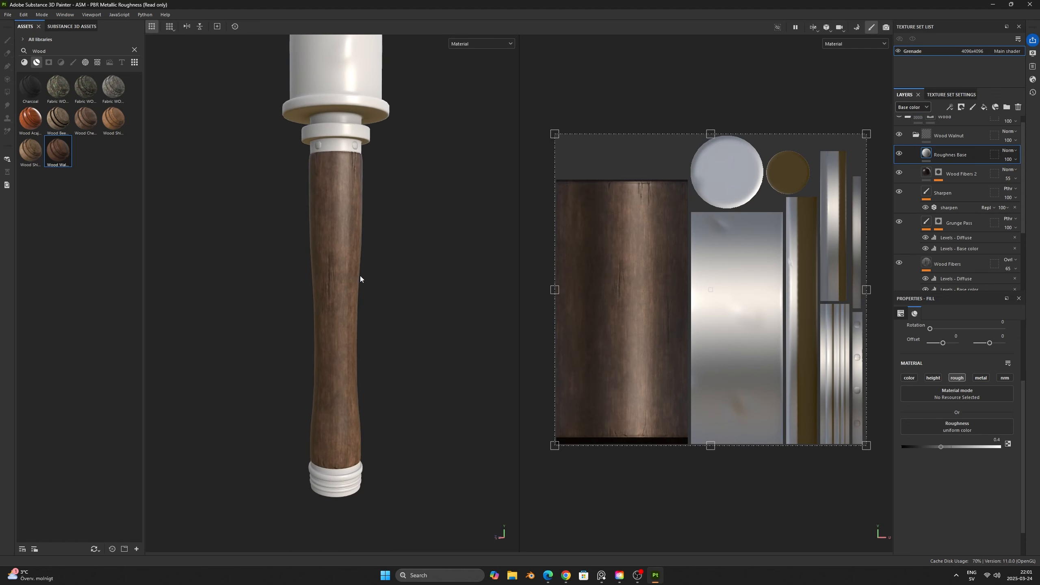
scroll(368, 287, "up", 3)
right_click_drag(375, 290, 364, 292, "shift")
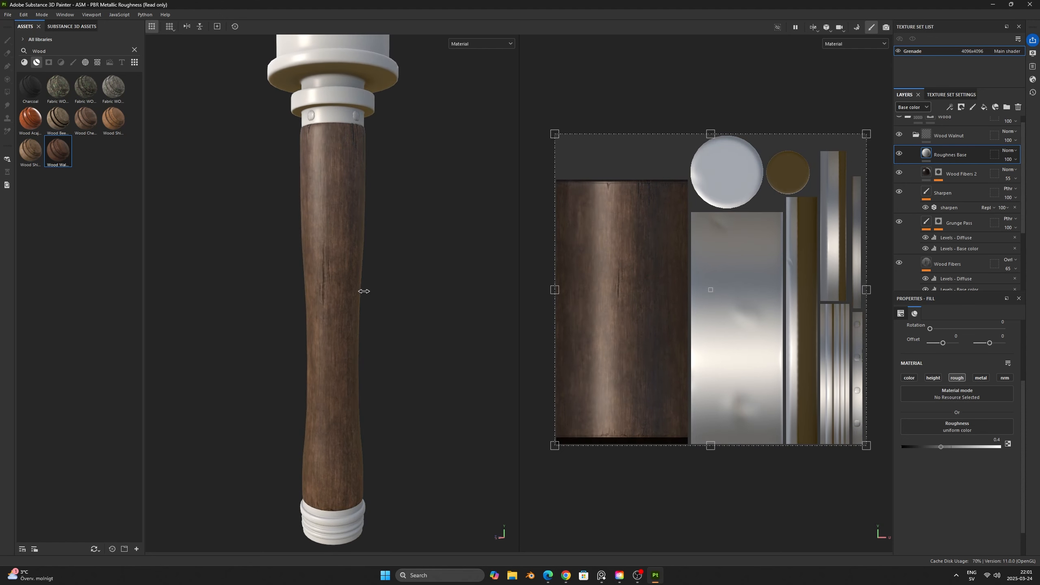
left_click_drag(941, 447, 932, 448)
right_click_drag(305, 283, 325, 282, "shift")
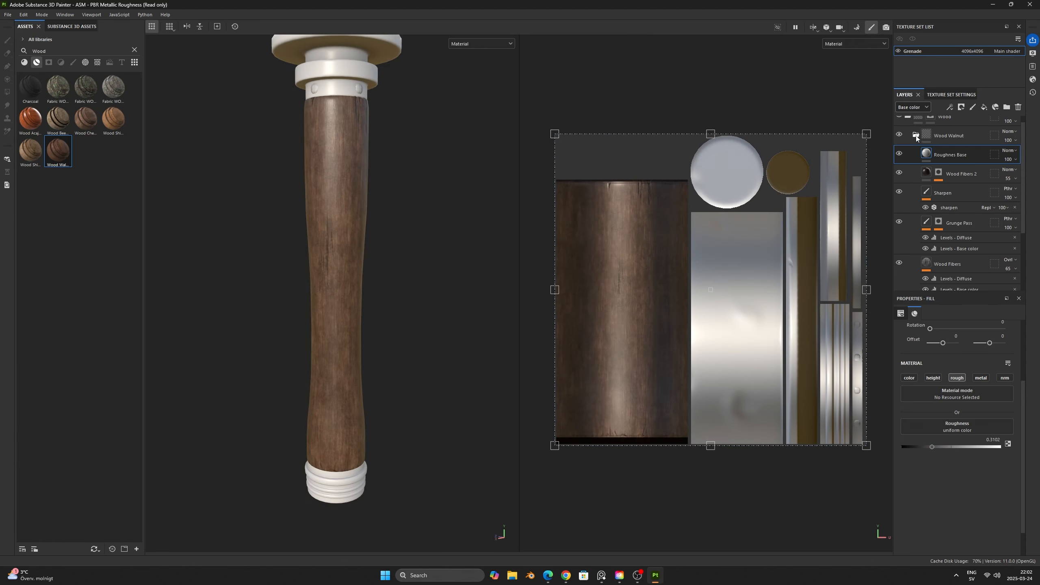
- Duplicate the Wood Walnut folder and rename the copy Wood Damaged
left_click(916, 135)
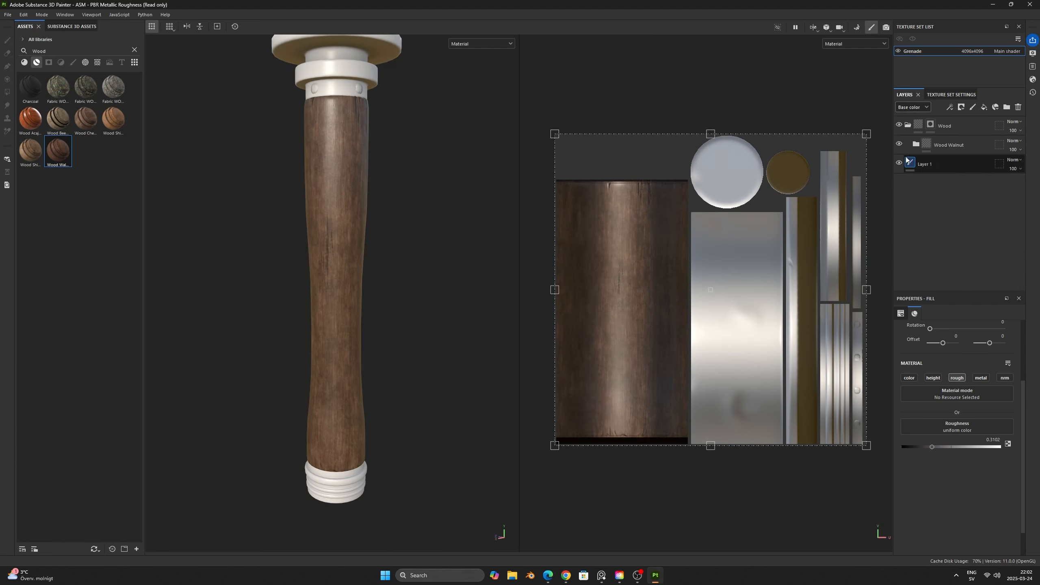
left_click(971, 145)
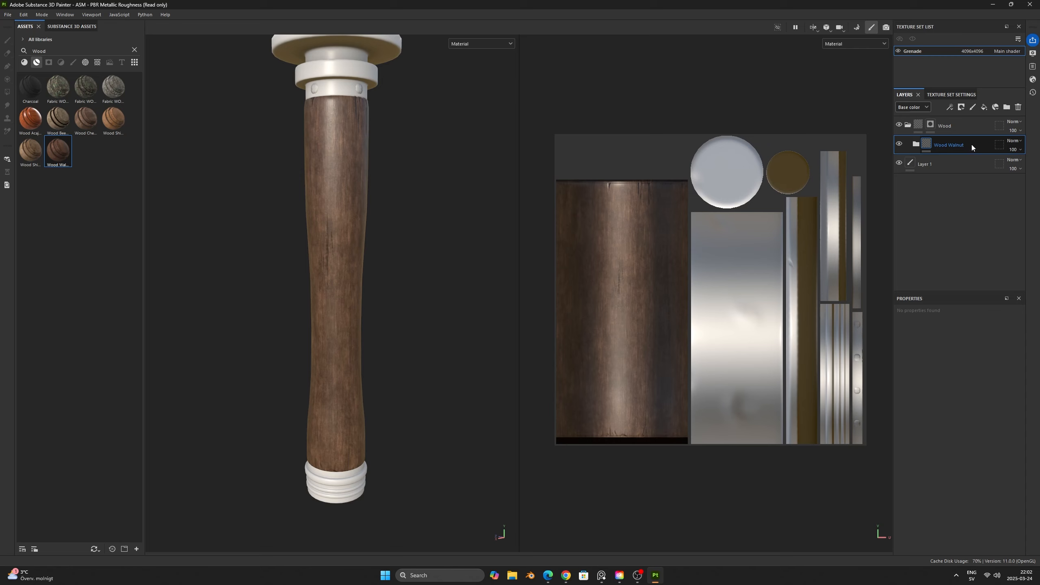
key("ctrl+d")
double_click(957, 145)
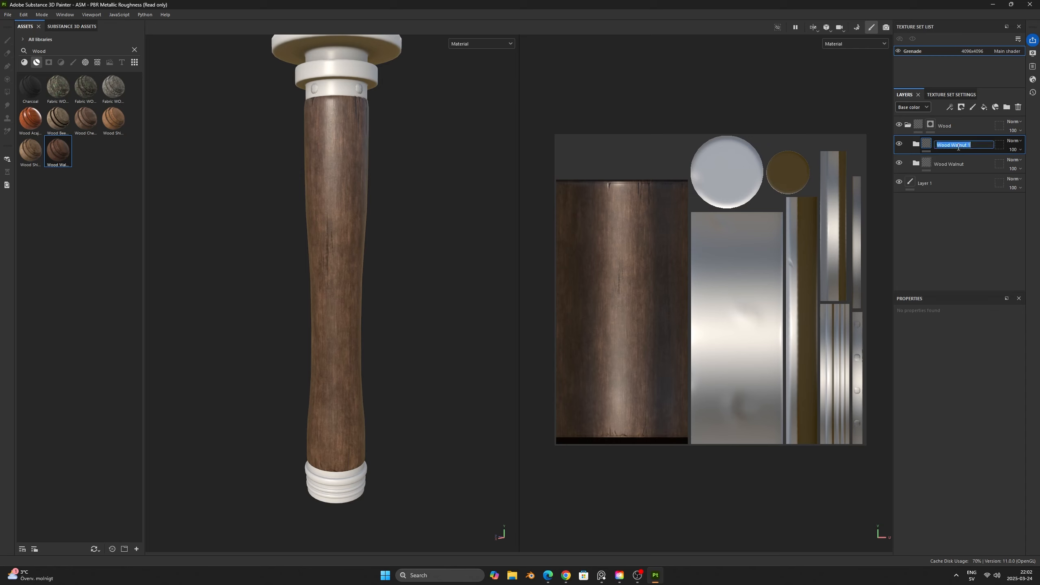
type("Wood Damaged")
key("Return")
- Delete the Roughnes Base layer from the Wood Damaged folder
left_click(915, 144)
left_click(975, 164)
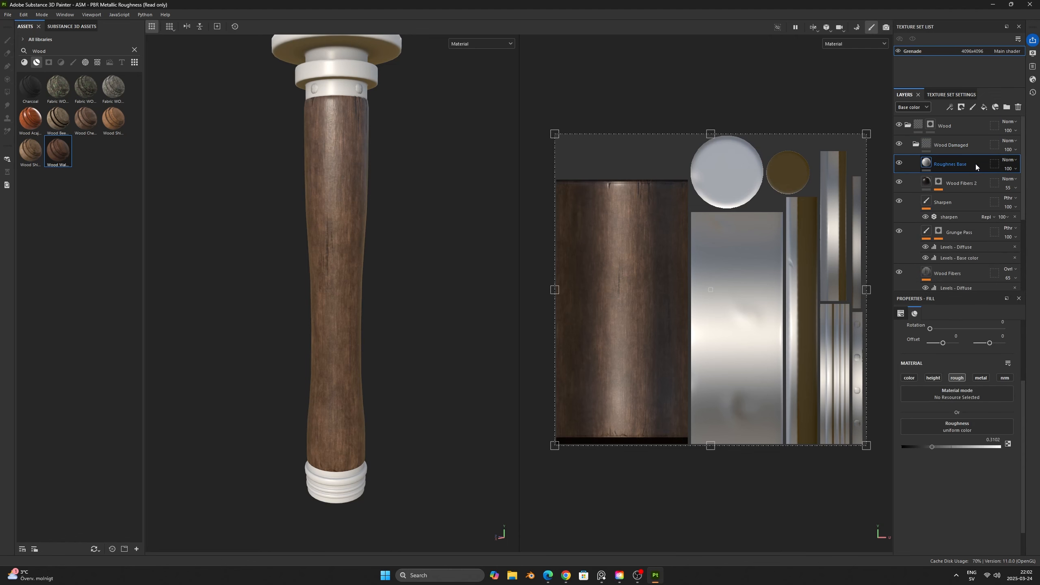
key("Delete")
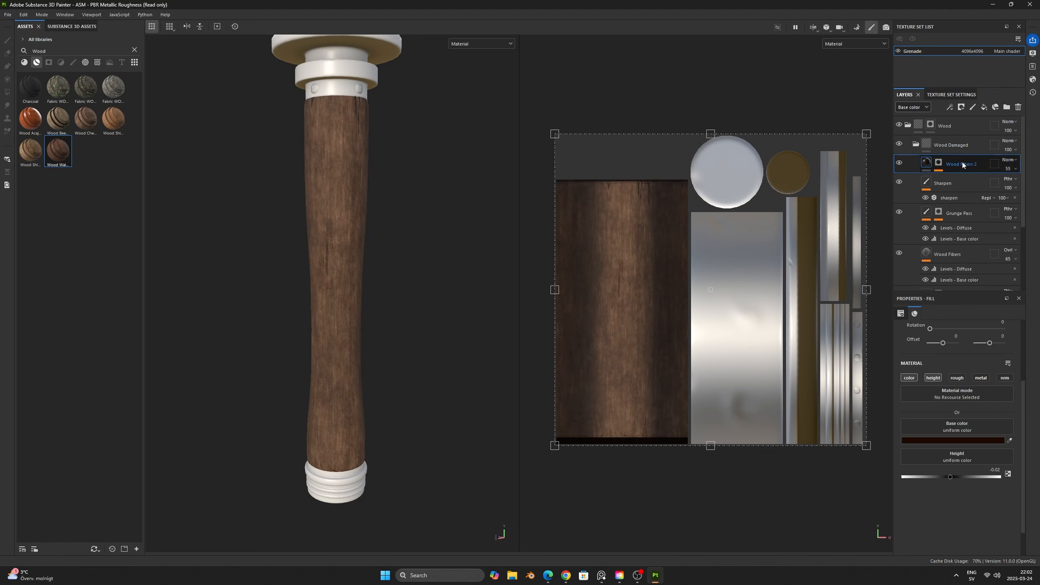
scroll(957, 220, "down", 2)
scroll(960, 222, "up", 2)
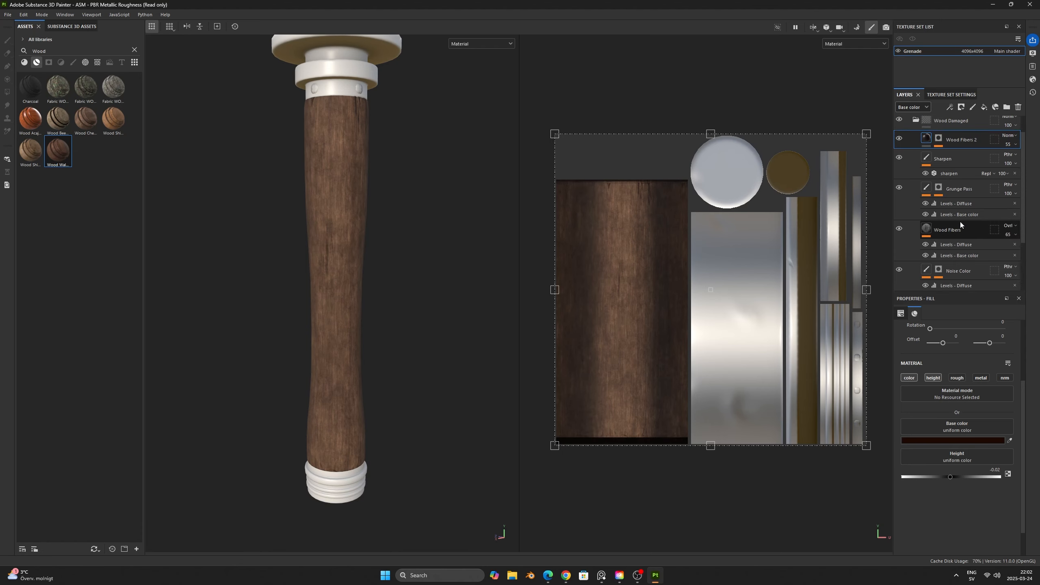
- Check the Wood Damaged folder's opacity in the Height channel and return the layer stack to Base color
left_click(923, 107)
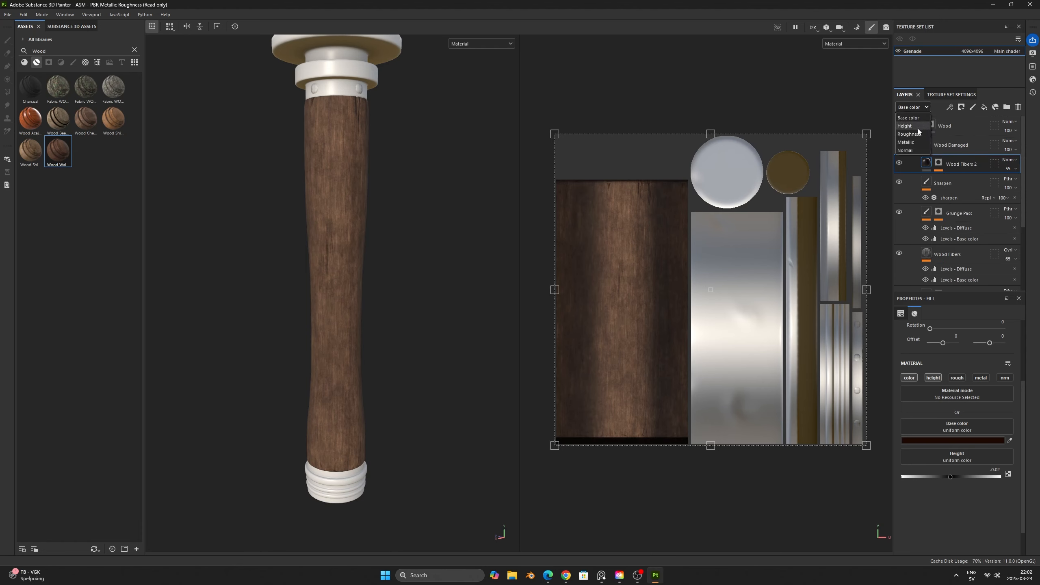
left_click(918, 127)
left_click(1011, 150)
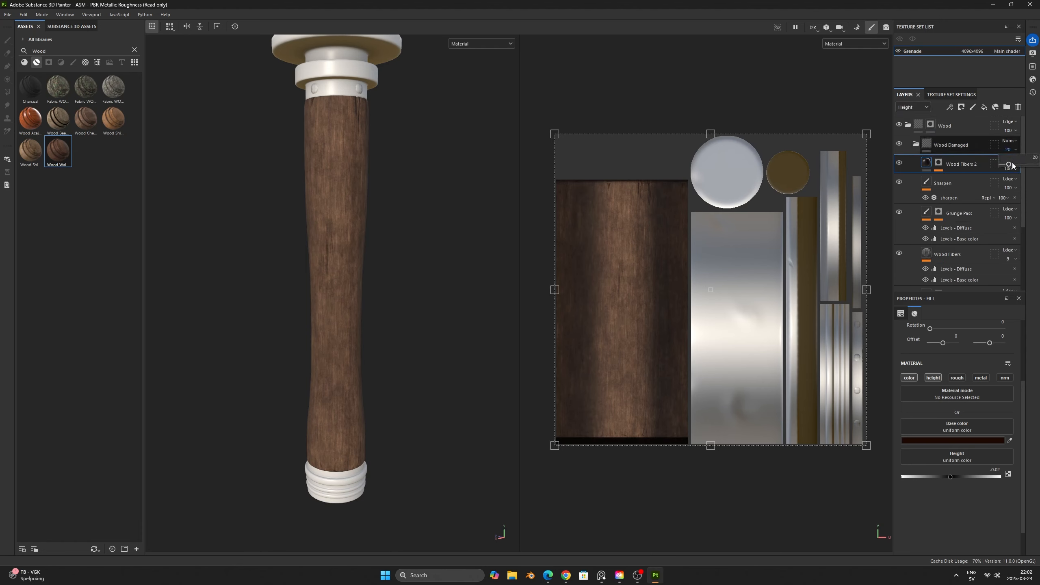
left_click(916, 108)
left_click(918, 119)
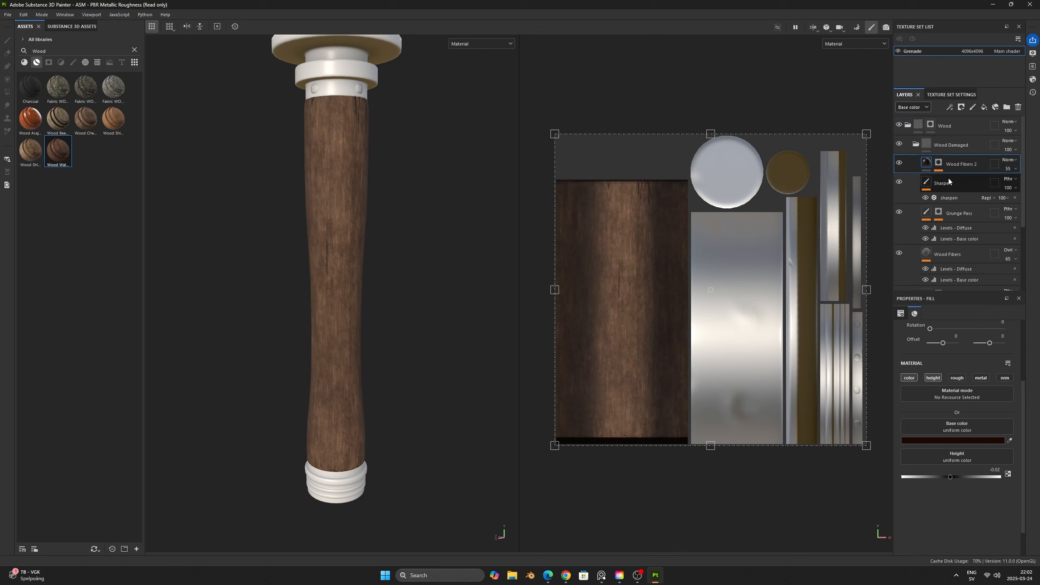
- Lighten the base color of the Base layer in the Wood Damaged folder to tan B69272
scroll(949, 184, "down", 3)
left_click(948, 264)
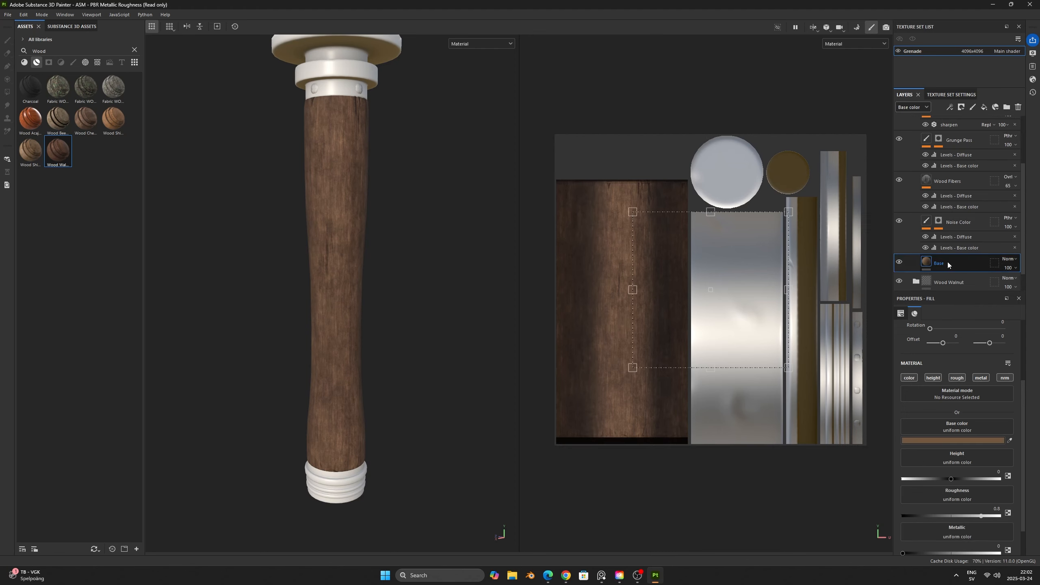
left_click(957, 439)
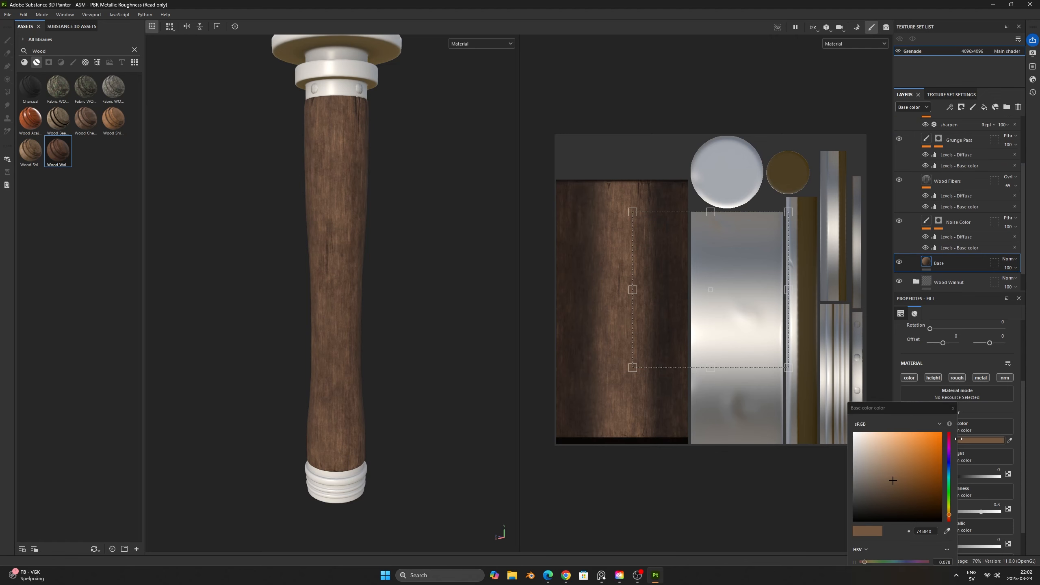
left_click(893, 481)
left_click_drag(892, 474, 886, 460)
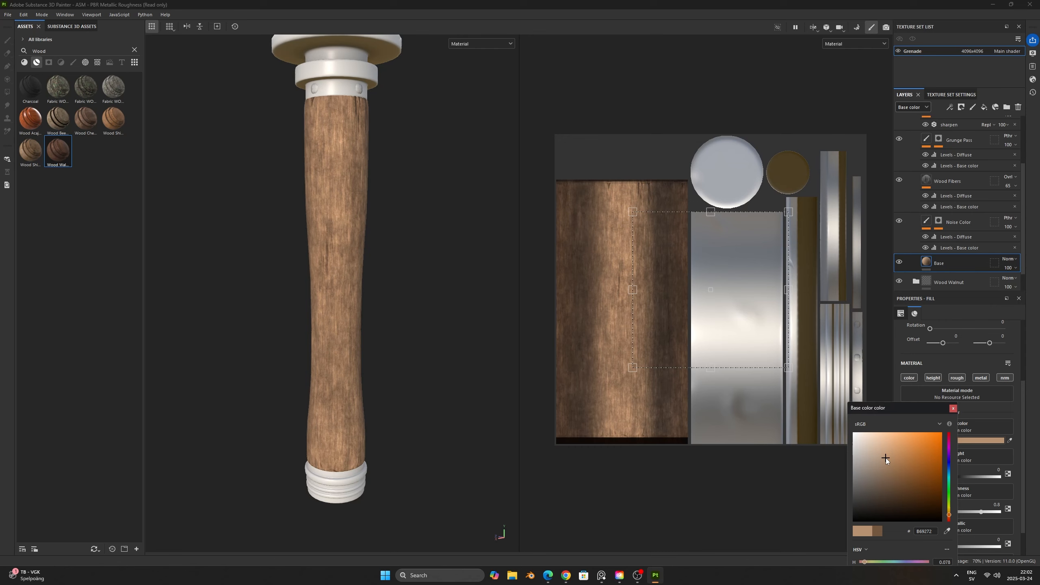
left_click(952, 408)
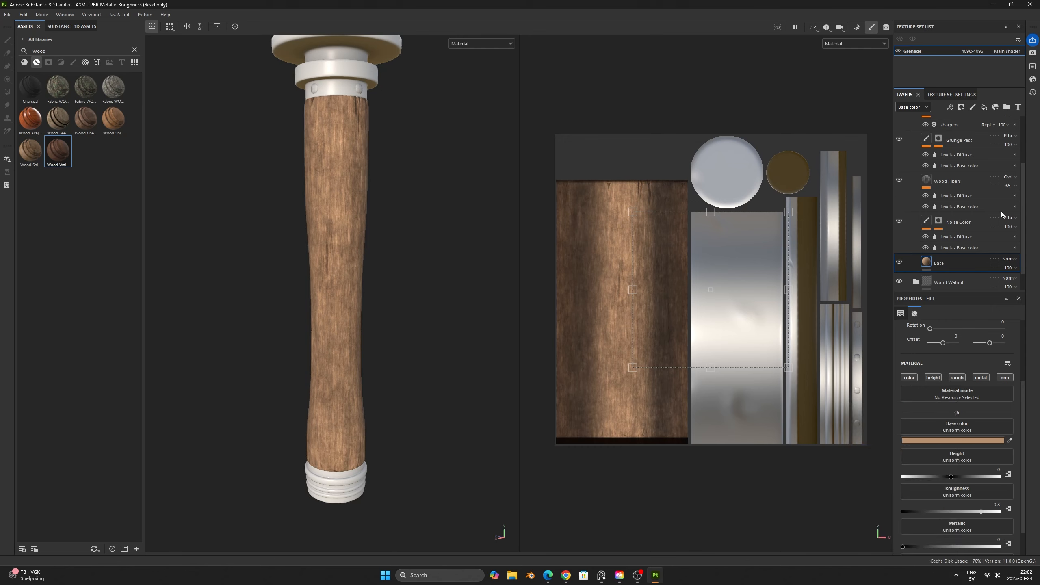
- Give the Wood Damaged folder a black mask and add a fill effect to that mask
scroll(1001, 210, "up", 3)
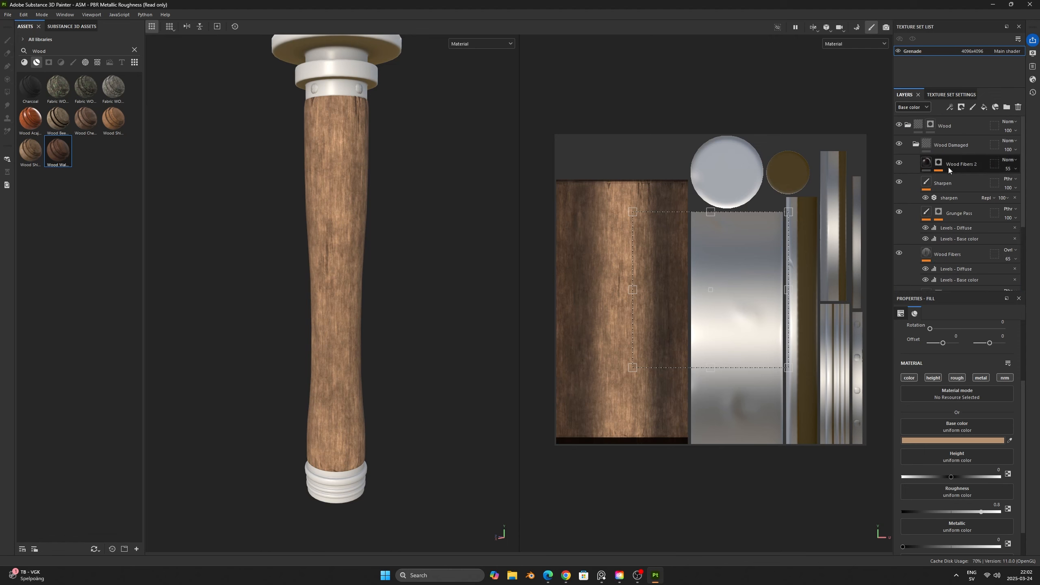
left_click(916, 144)
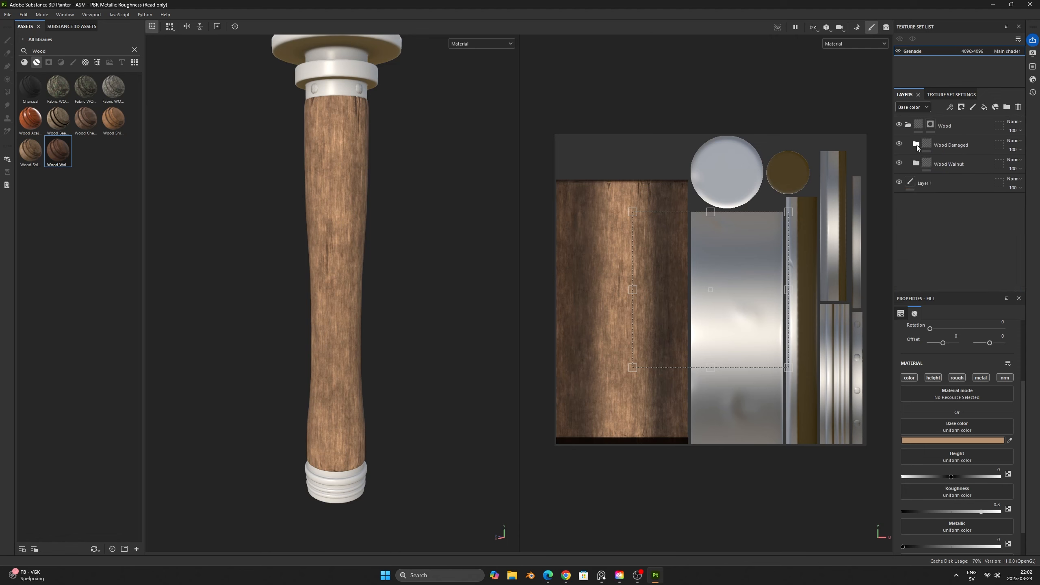
right_click(978, 144)
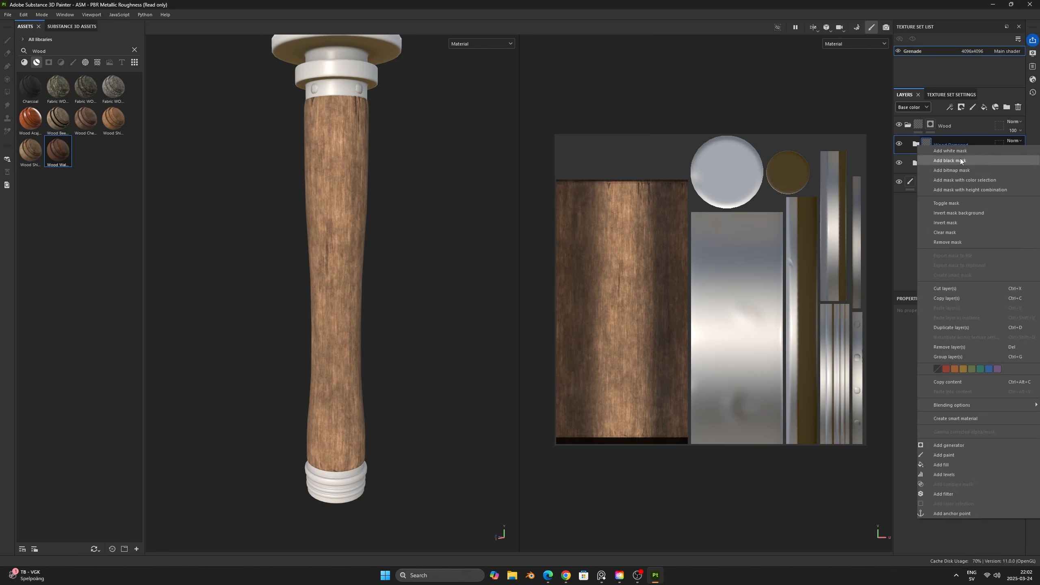
left_click(961, 160)
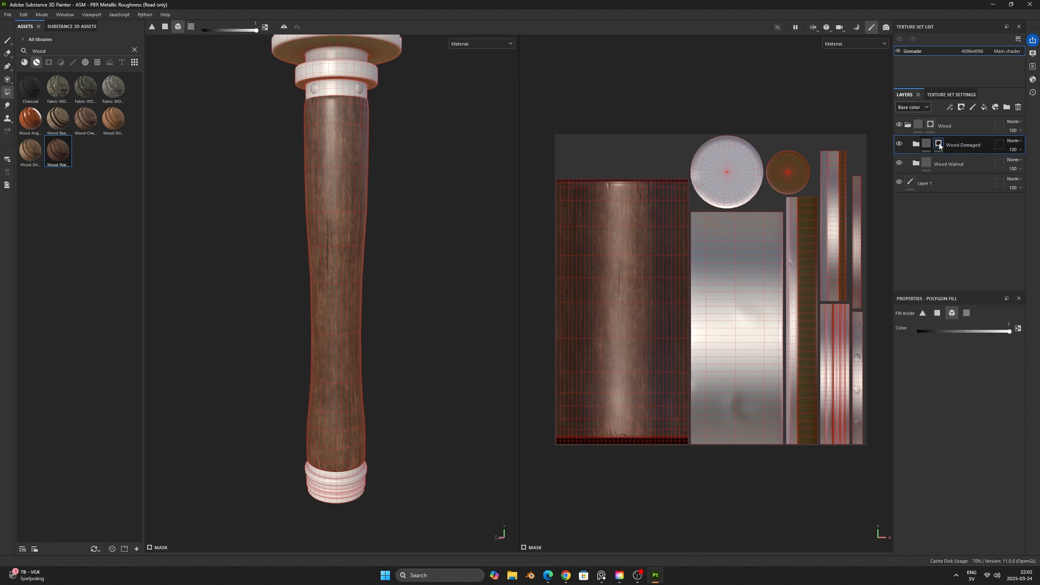
right_click(939, 145)
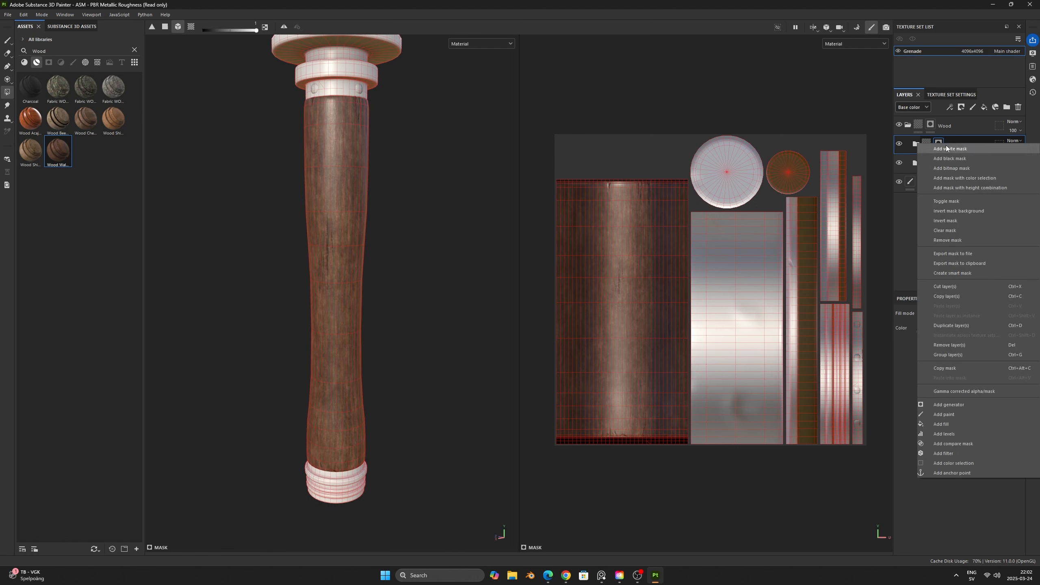
left_click(984, 424)
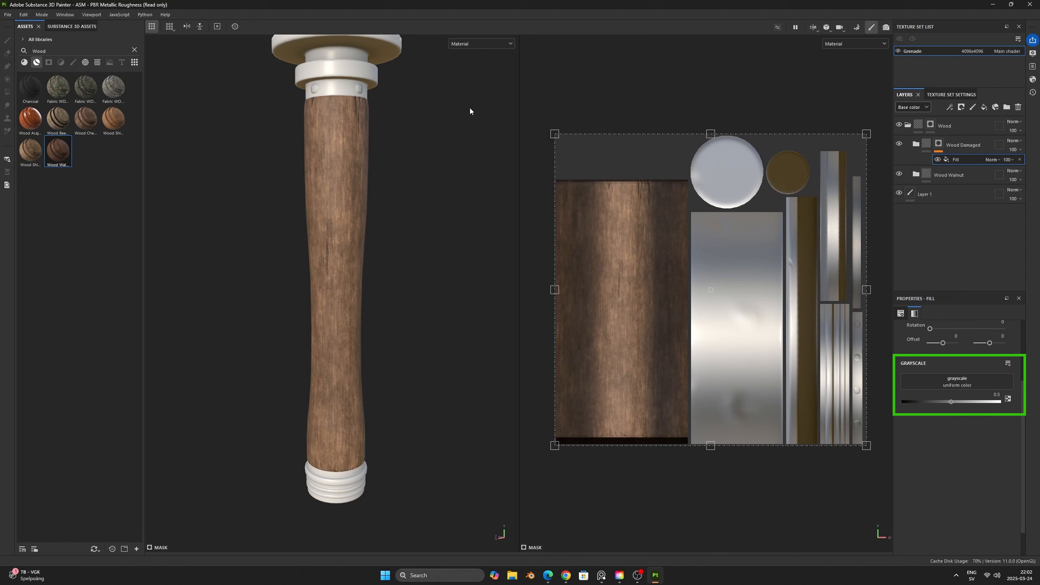
- Display the mask in the viewports and test the mask fill by toggling it and setting its grayscale to about 0.498
left_click(510, 44)
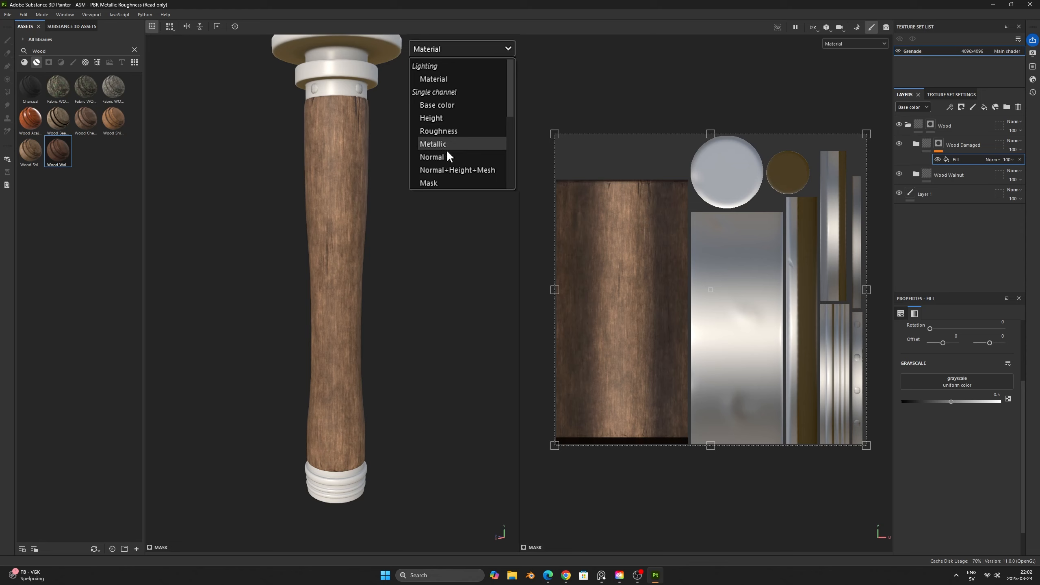
left_click(449, 184)
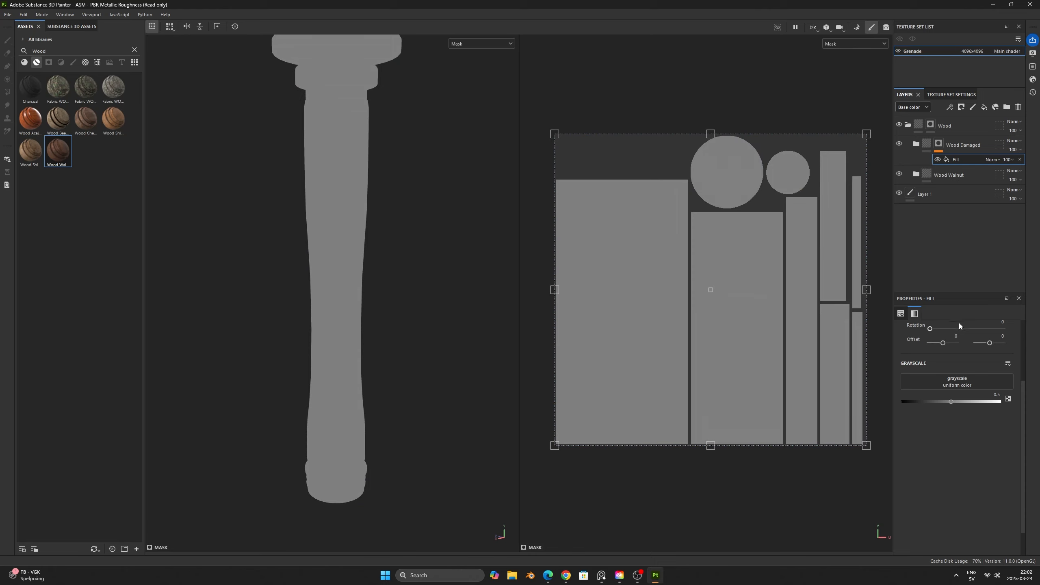
left_click(937, 159)
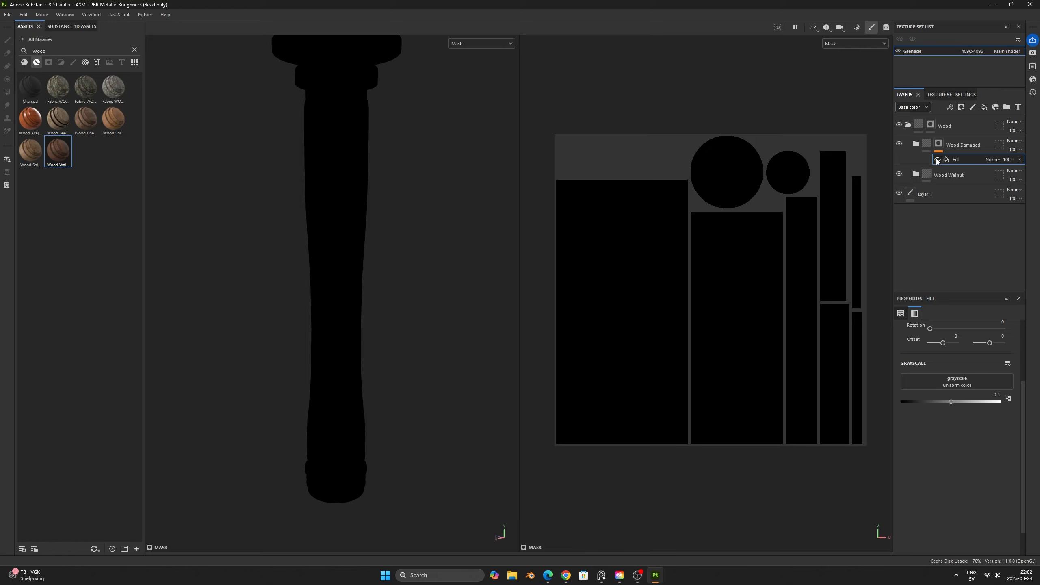
left_click(937, 159)
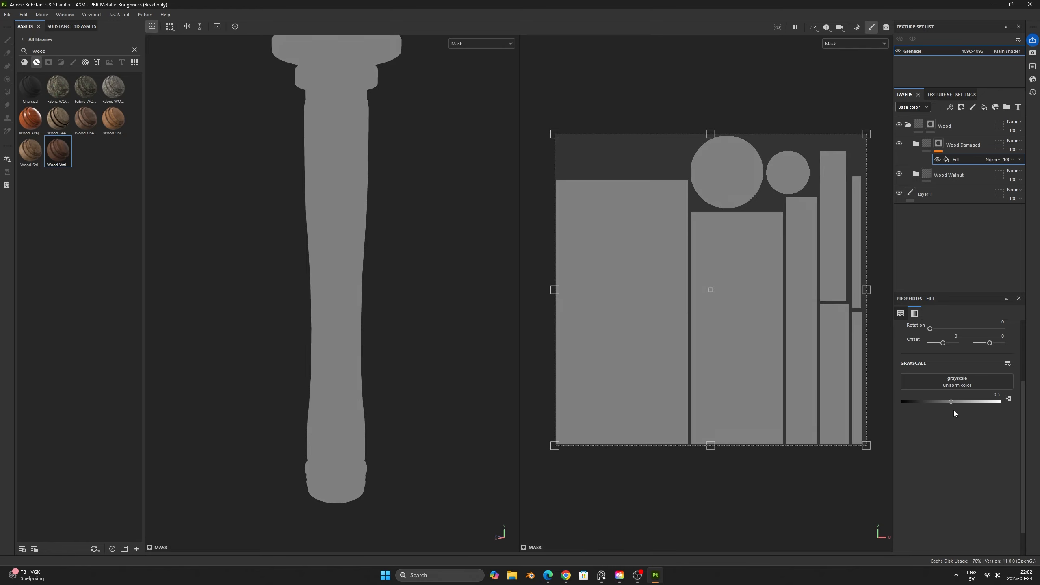
mouse_move(951, 401)
left_mouse_down()
mouse_move(1012, 400)
mouse_move(896, 397)
mouse_move(951, 401)
left_mouse_up()
- Clear the Wood asset search and browse the texture assets for a grunge pattern to use in the mask fill
left_click(135, 49)
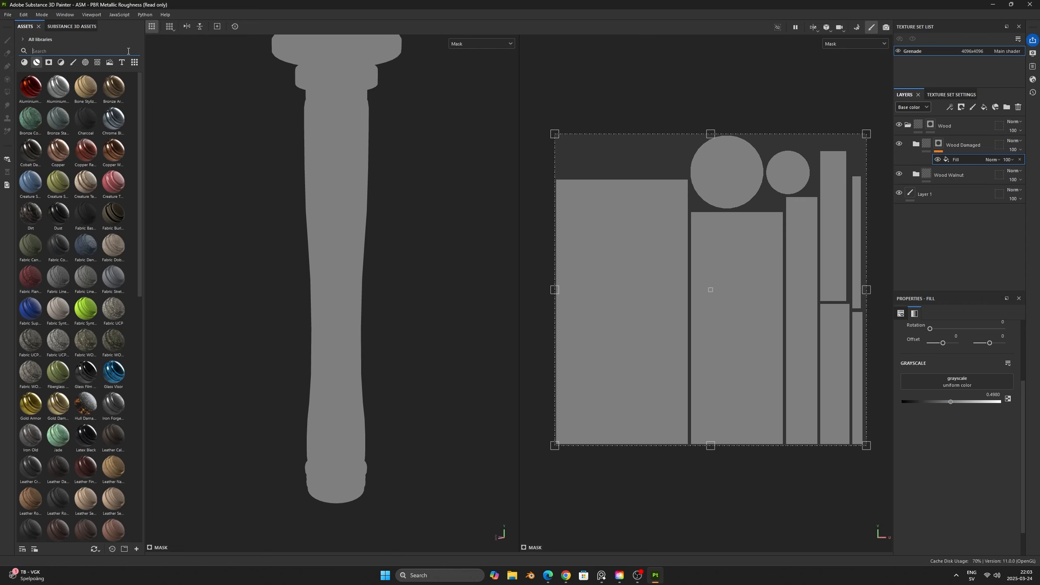
left_click(98, 63)
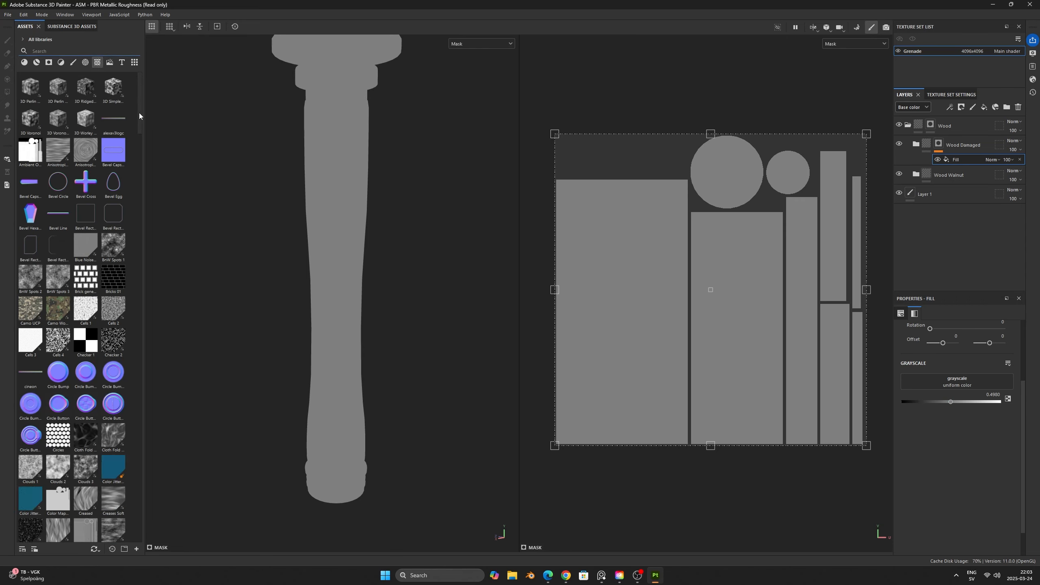
scroll(138, 108, "down", 4)
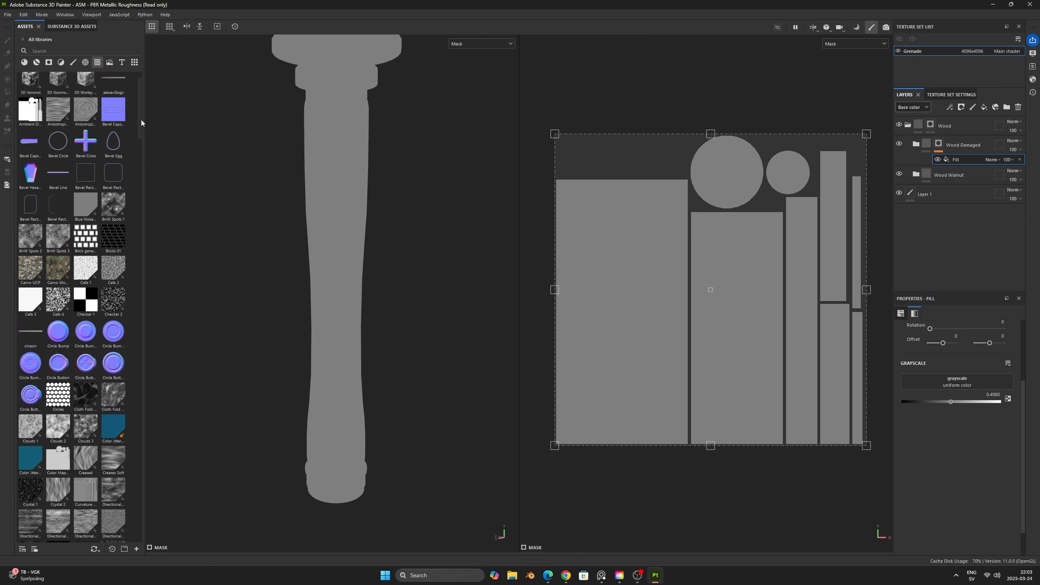
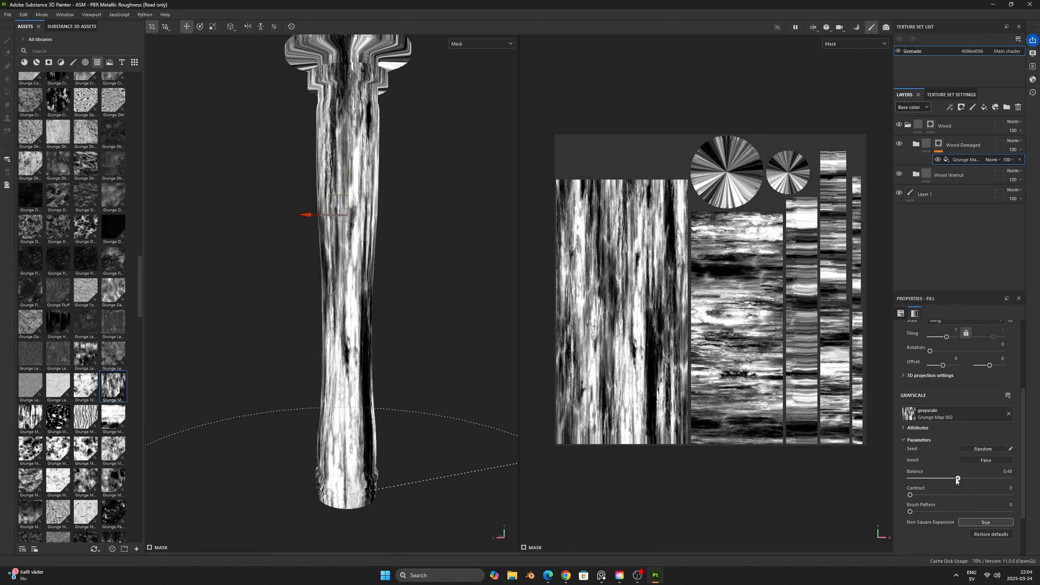
- Randomize the seed of the Grunge Map 002 mask fill and reduce its balance to 0.01
left_click_drag(957, 479, 921, 480)
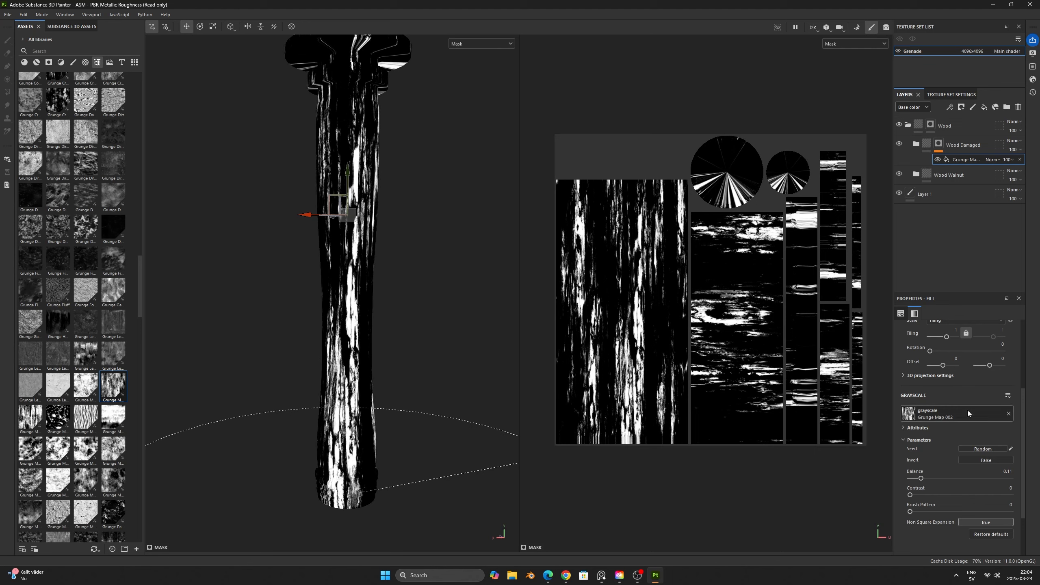
left_click(981, 449)
left_click(980, 449)
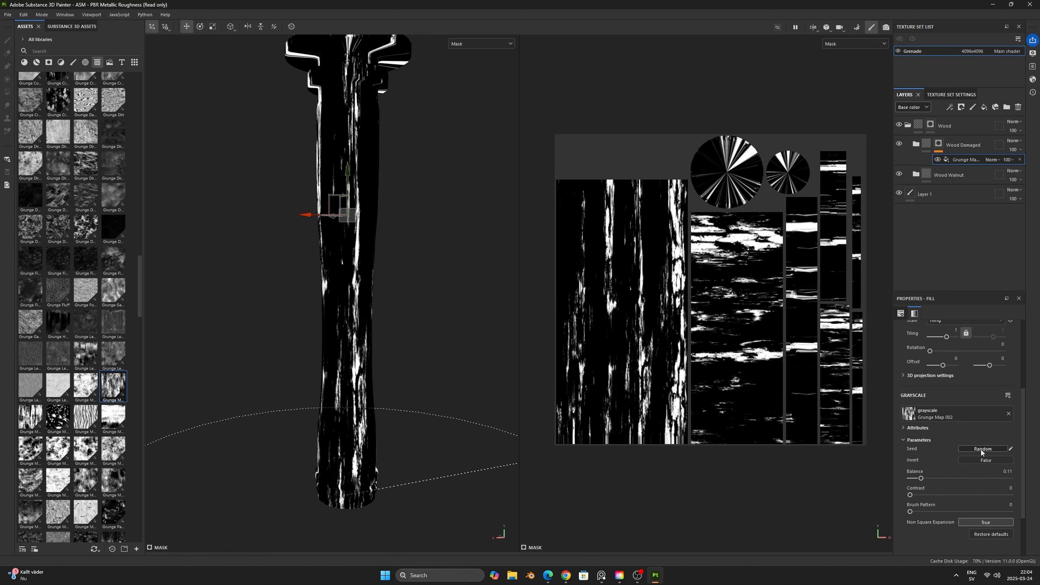
left_click(981, 449)
left_click(980, 450)
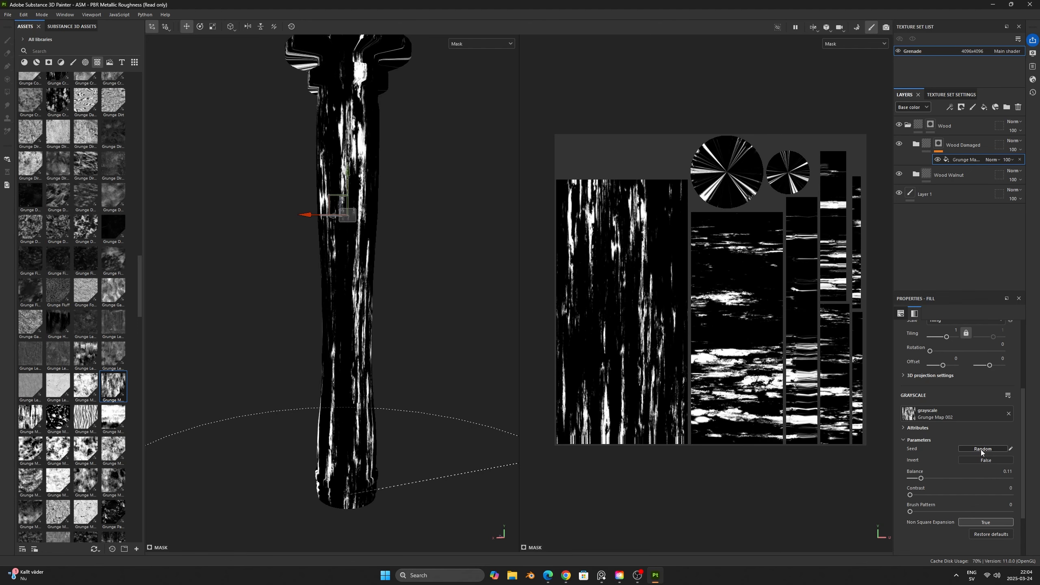
left_click_drag(922, 479, 911, 478)
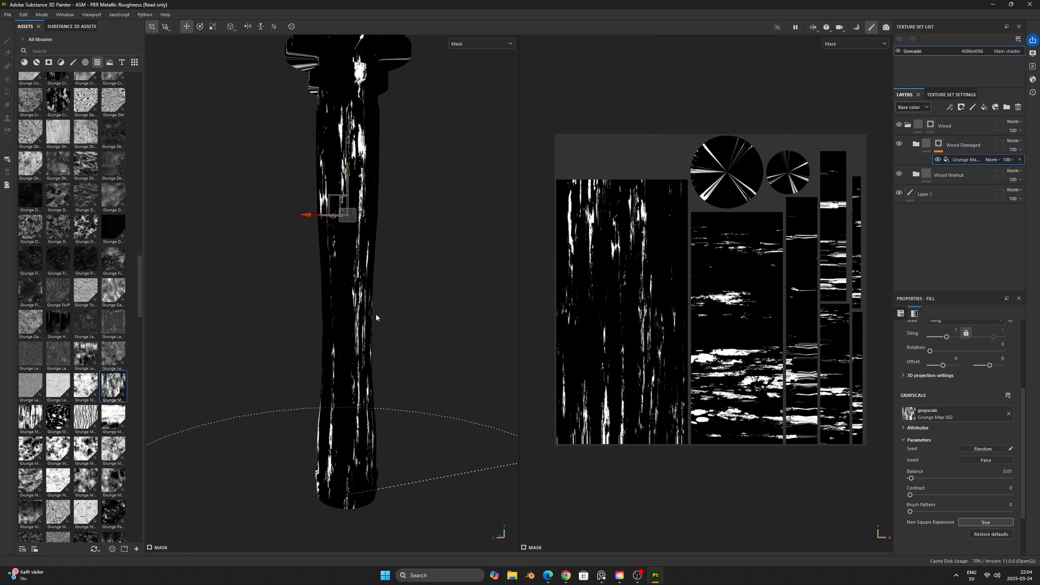
- Switch the viewports to the material display and examine the damaged wood streaks along the whole handle
key("m")
left_click_drag(420, 304, 448, 302, "alt")
scroll(347, 182, "up", 4)
middle_click_drag(346, 185, 352, 208, "alt")
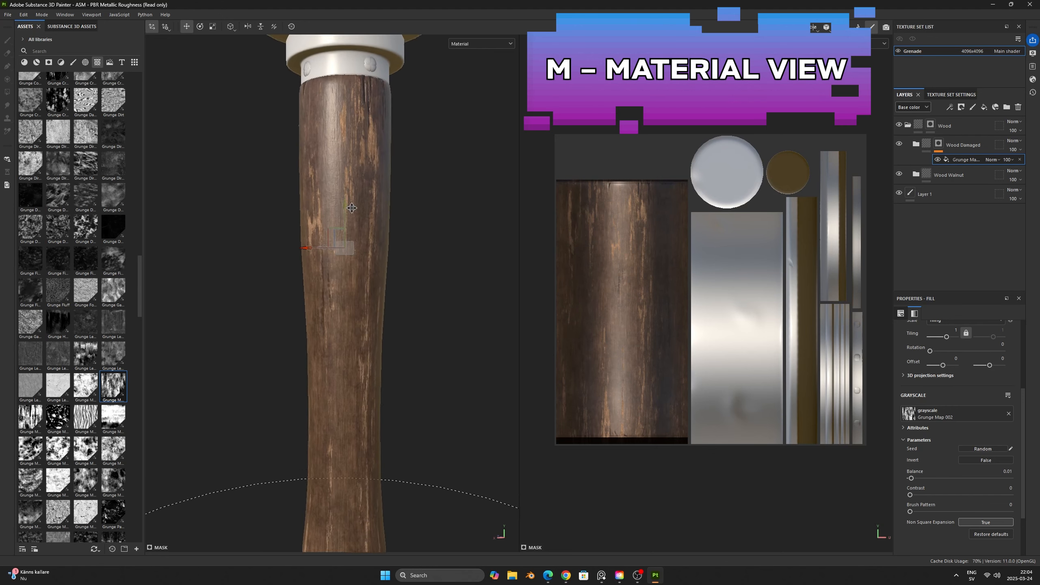
mouse_move(351, 208)
left_mouse_down("alt")
mouse_move(390, 235)
mouse_move(431, 232)
mouse_move(426, 250)
left_mouse_up("alt")
mouse_move(425, 250)
right_mouse_down("shift")
mouse_move(404, 250)
mouse_move(418, 250)
right_mouse_up("shift")
mouse_move(418, 254)
left_mouse_down("alt")
mouse_move(427, 283)
mouse_move(353, 260)
mouse_move(333, 277)
mouse_move(474, 281)
mouse_move(416, 269)
left_mouse_up("alt")
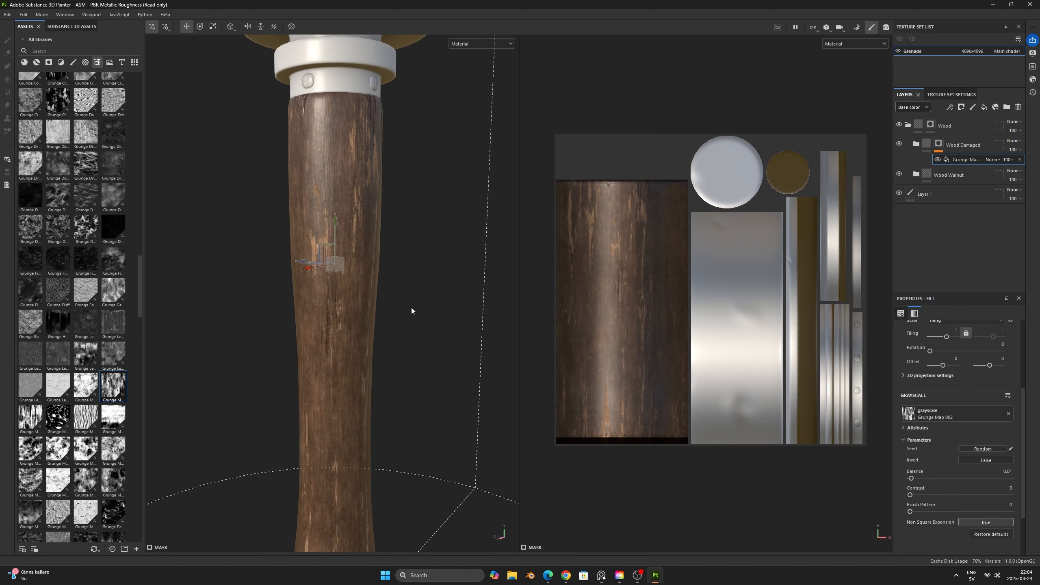
middle_click_drag(413, 309, 468, 182, "alt")
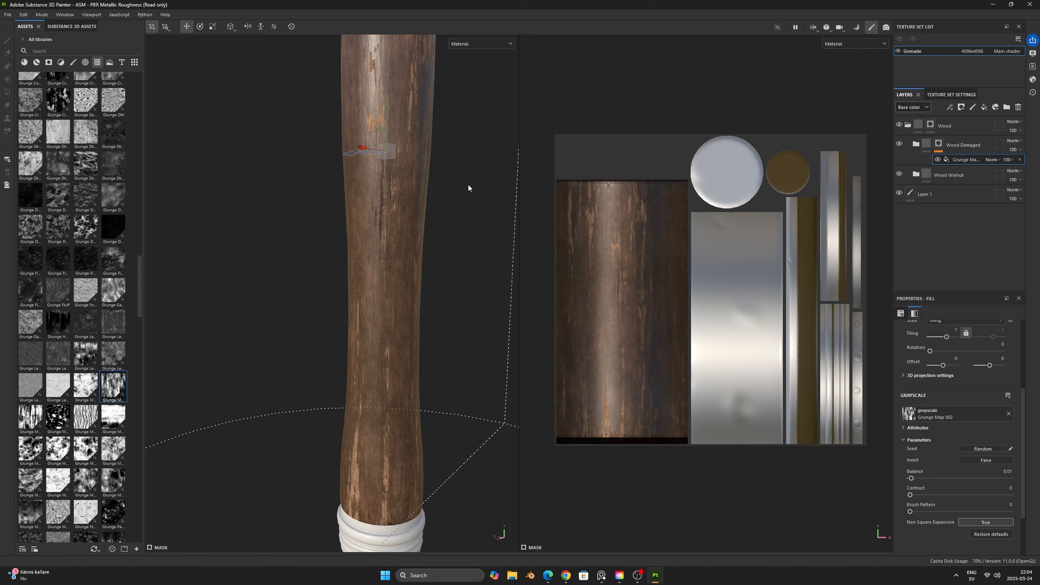
scroll(454, 264, "down", 2)
middle_click_drag(460, 263, 444, 339, "alt")
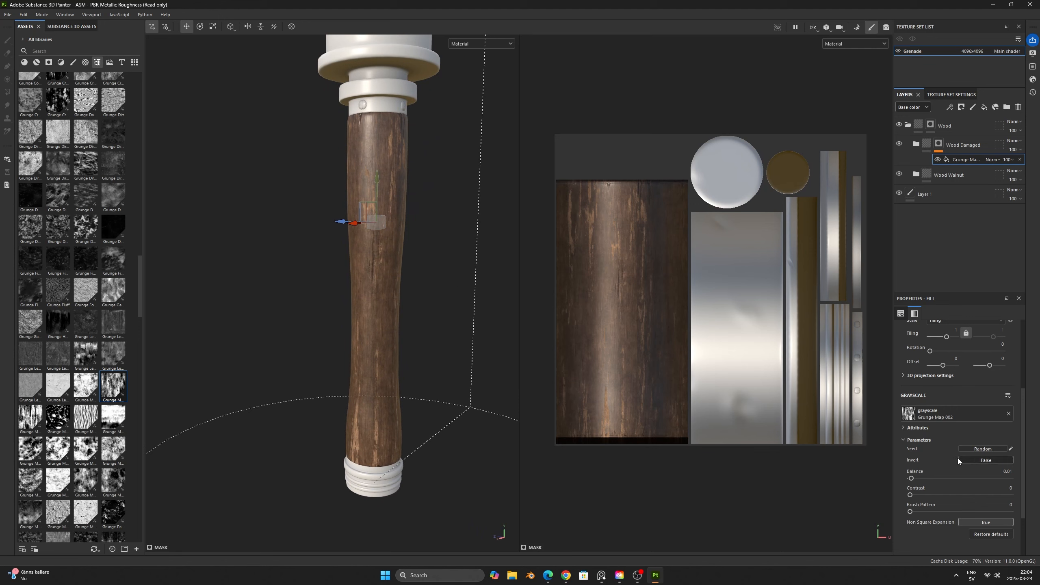
- Add a fill layer above Wood Fibers 2 in the Wood Damaged folder and limit it to the height channel
left_click(916, 143)
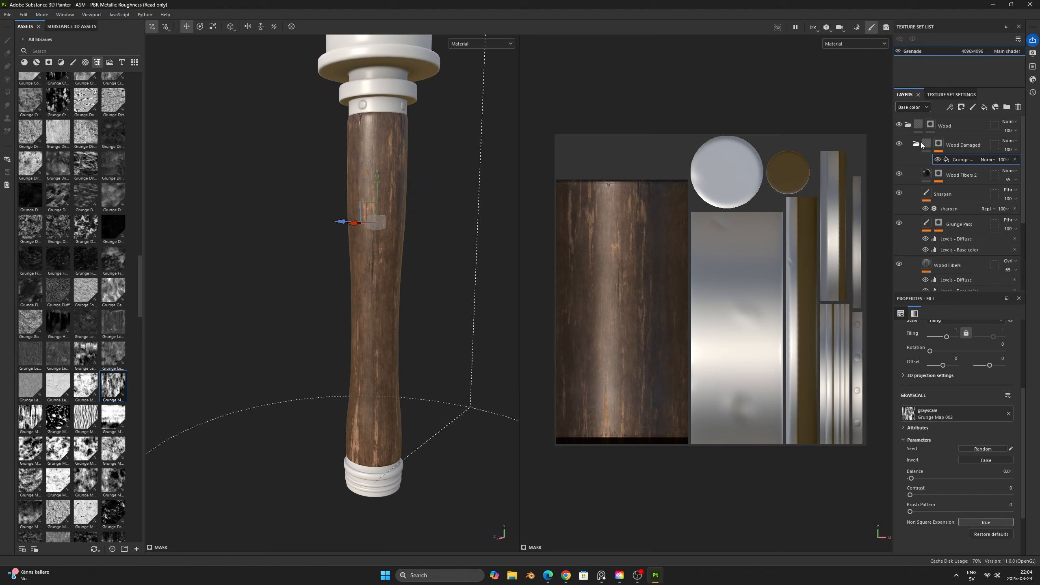
left_click(965, 171)
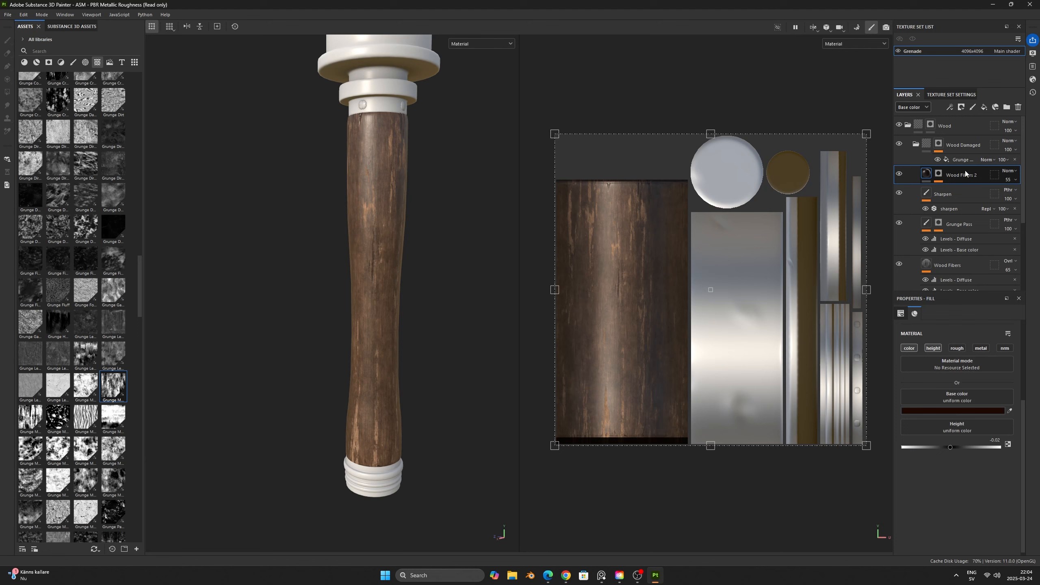
left_click(984, 107)
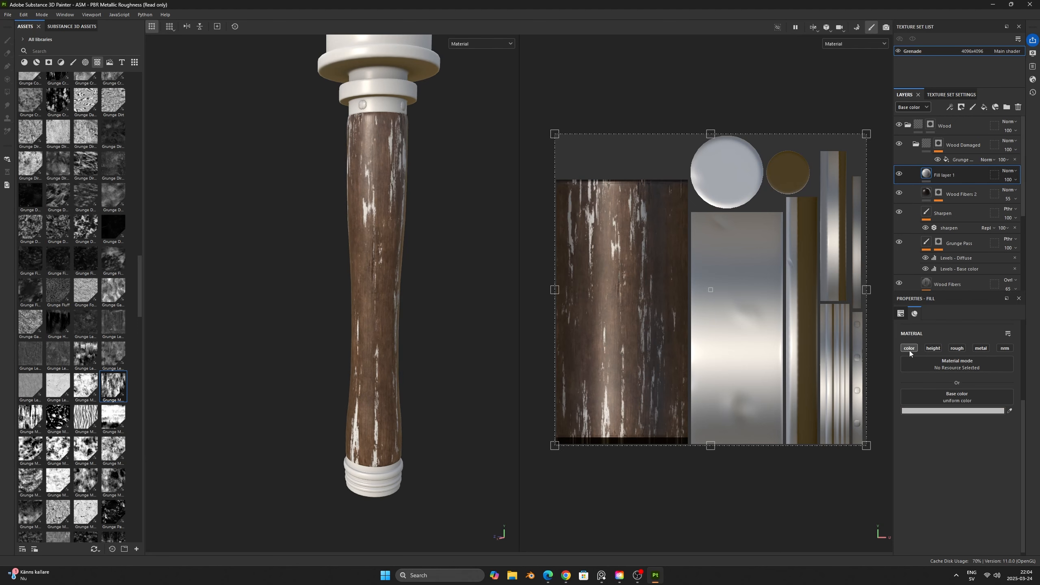
left_click_drag(432, 255, 484, 251, "alt")
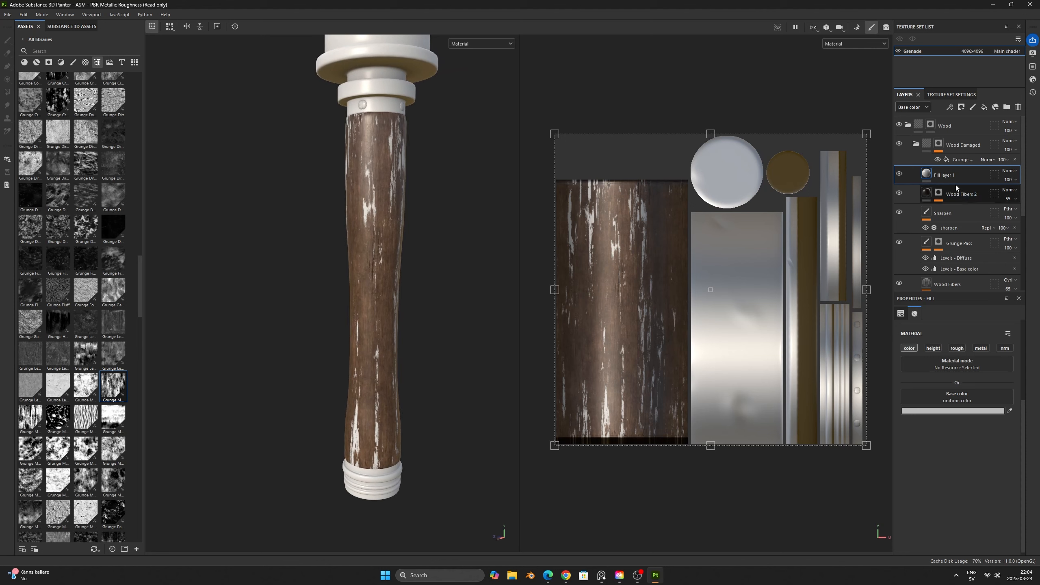
left_click(909, 347)
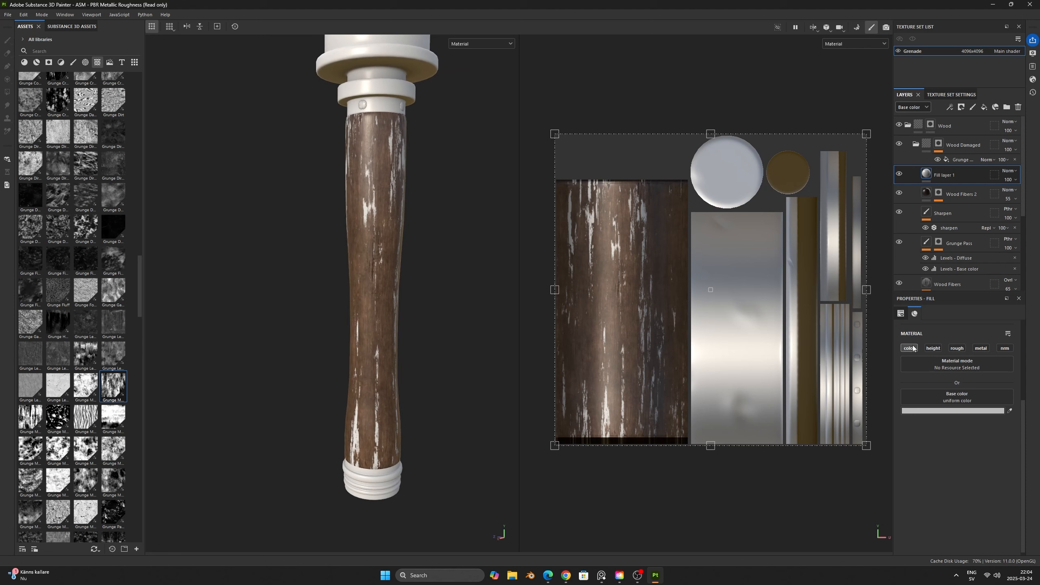
left_click(937, 348)
- Lower the new fill layer's height to about -0.11 so the damaged areas sink into the wood, checking them up close
left_click_drag(950, 418, 949, 418)
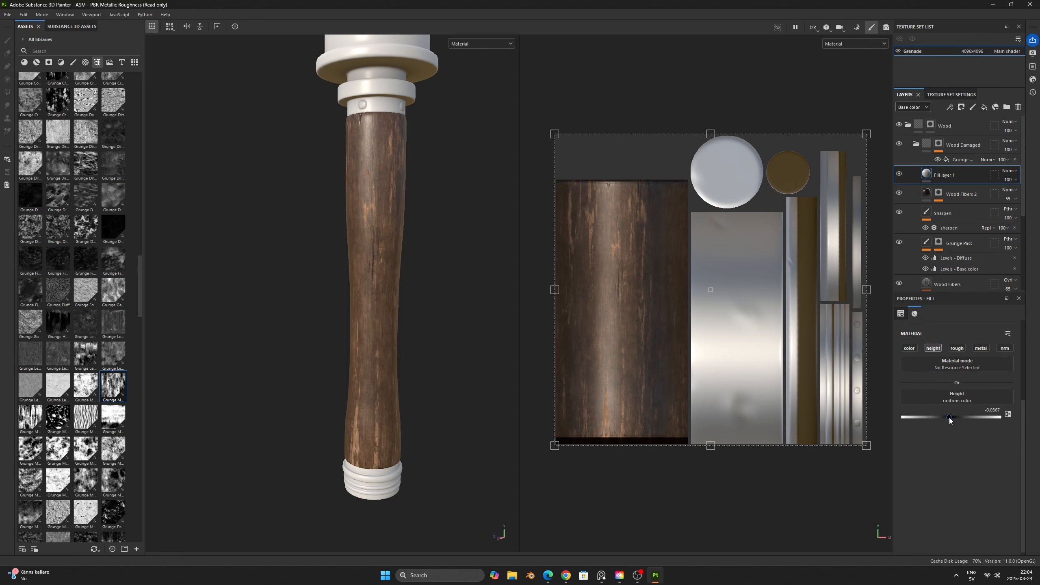
scroll(363, 217, "up", 8)
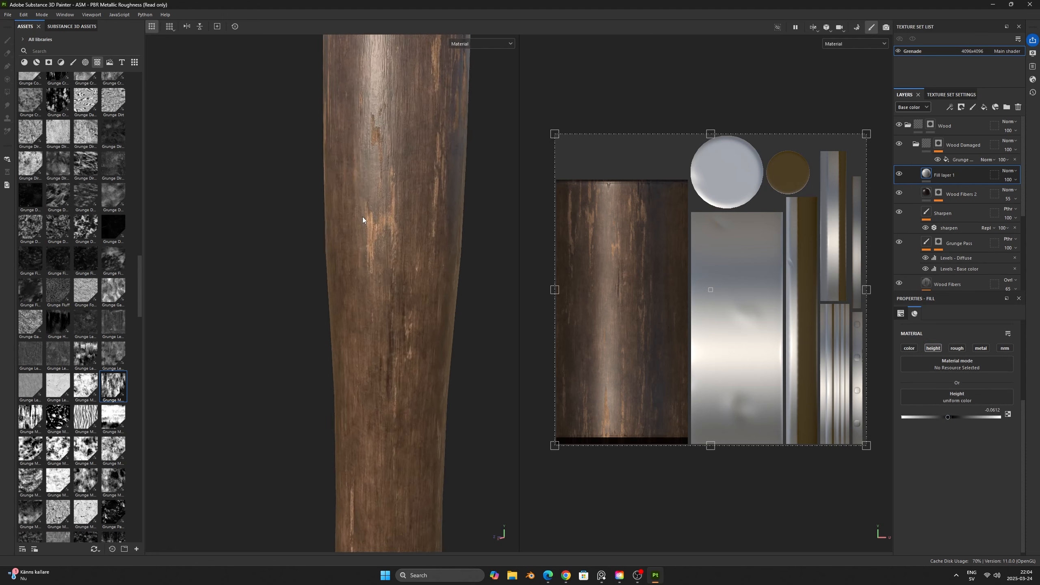
left_click_drag(385, 225, 375, 213, "alt")
right_click_drag(376, 213, 388, 228, "shift")
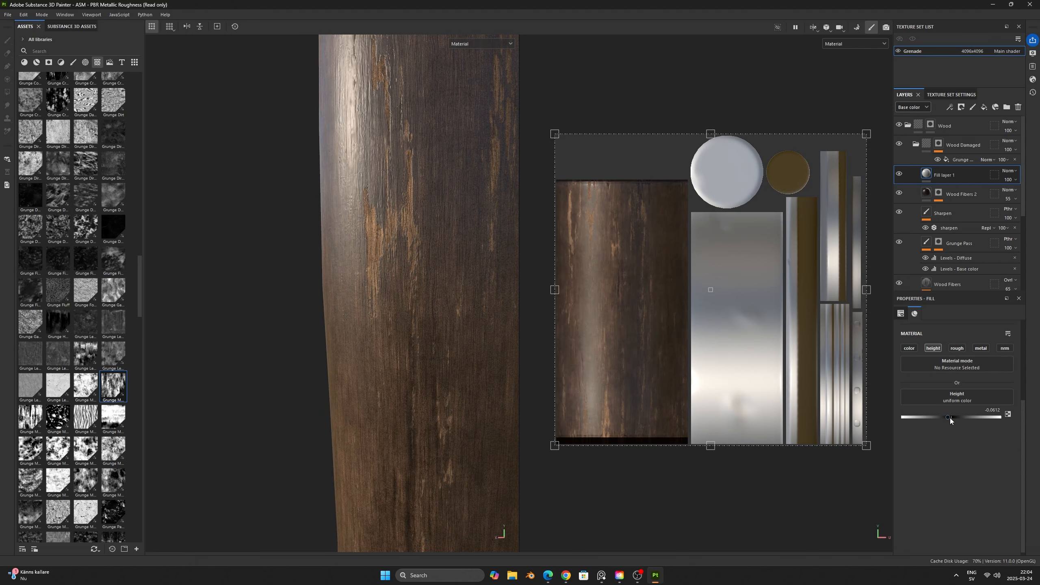
mouse_move(944, 417)
left_mouse_down()
mouse_move(894, 415)
mouse_move(998, 419)
mouse_move(945, 418)
left_mouse_up()
left_click_drag(945, 418, 945, 418)
- Examine the recessed wood damage on the handle from several sides and distances
scroll(365, 307, "down", 9)
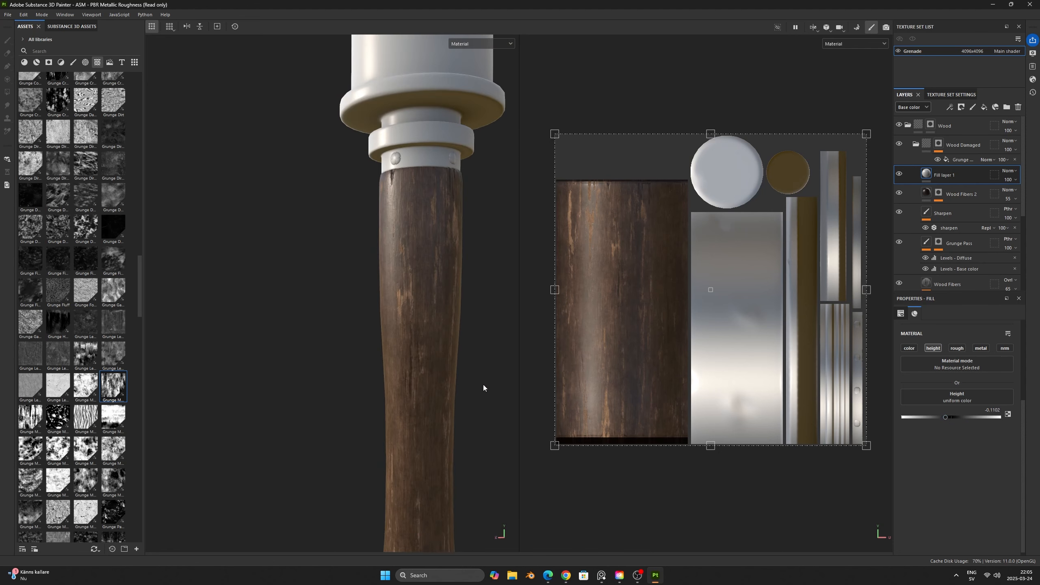
middle_click_drag(483, 385, 466, 327, "alt")
right_click_drag(469, 325, 477, 327, "shift")
scroll(479, 334, "down", 4)
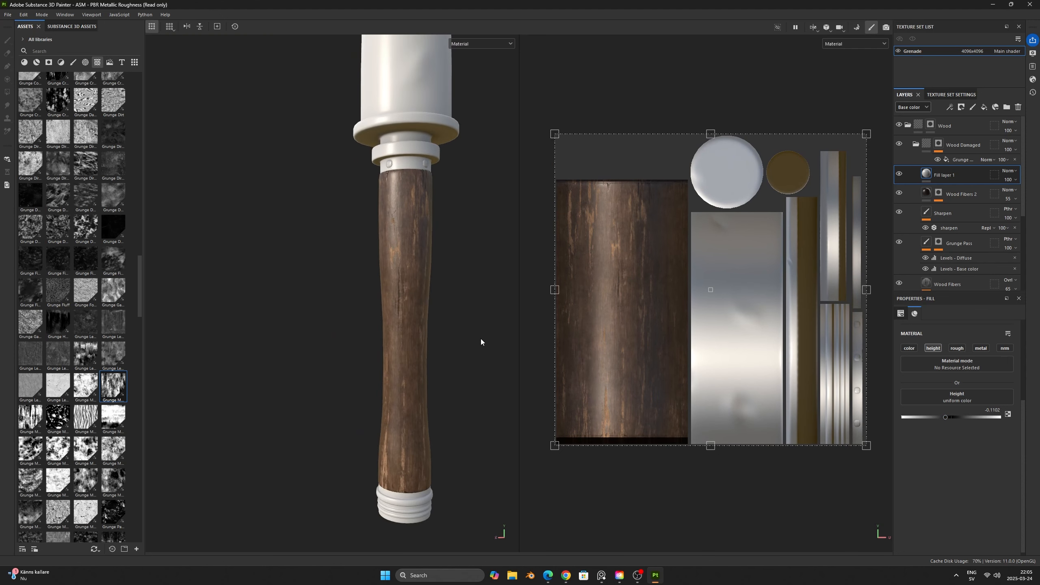
middle_click_drag(481, 339, 448, 306, "alt")
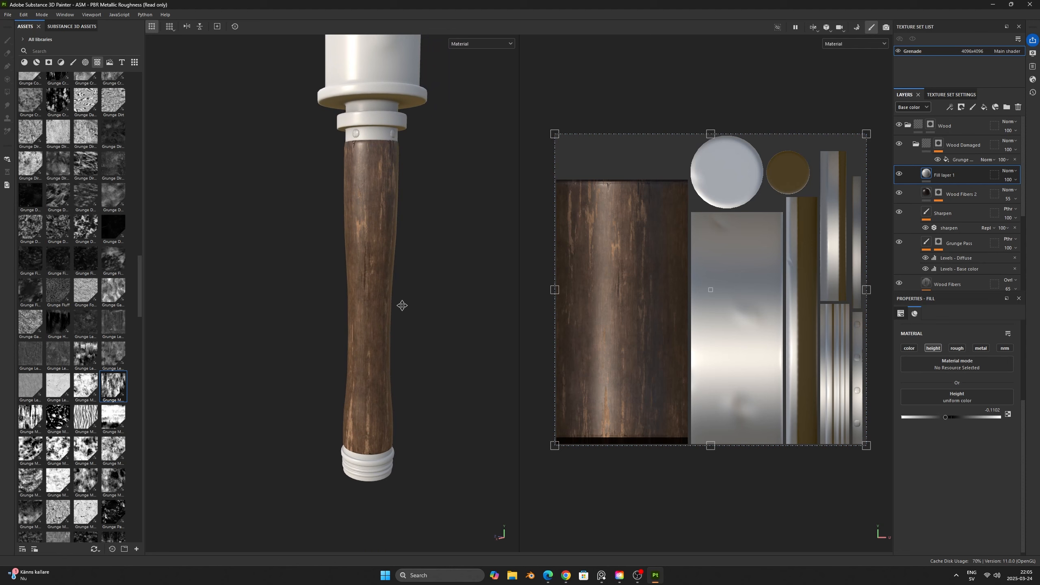
middle_click_drag(401, 304, 417, 322, "alt")
left_click_drag(416, 322, 446, 311, "alt")
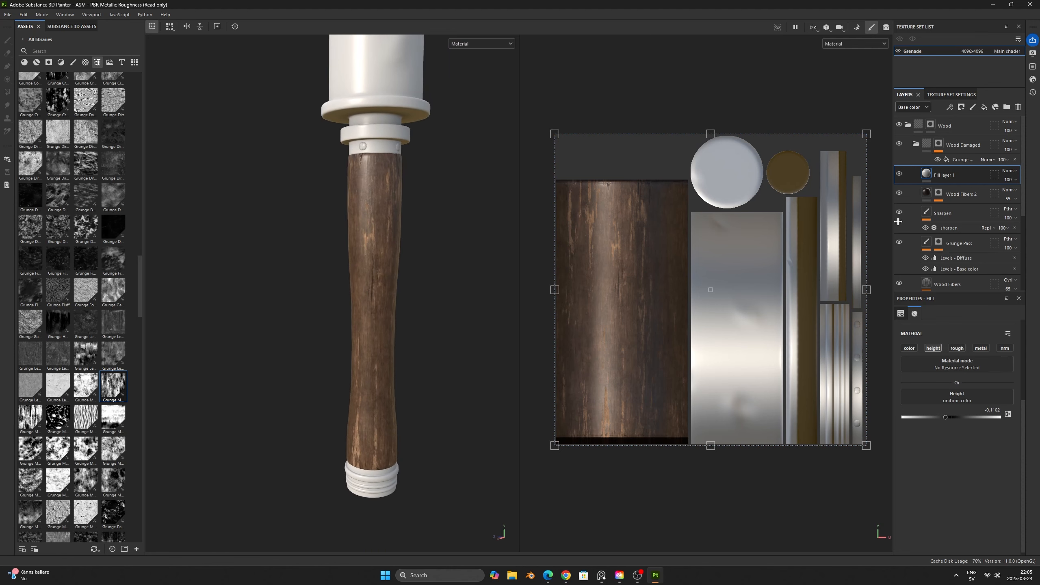
- Add a second fill effect above the grunge fill in the Wood Damaged mask and assign Directional Noise 3 to it
left_click(963, 160)
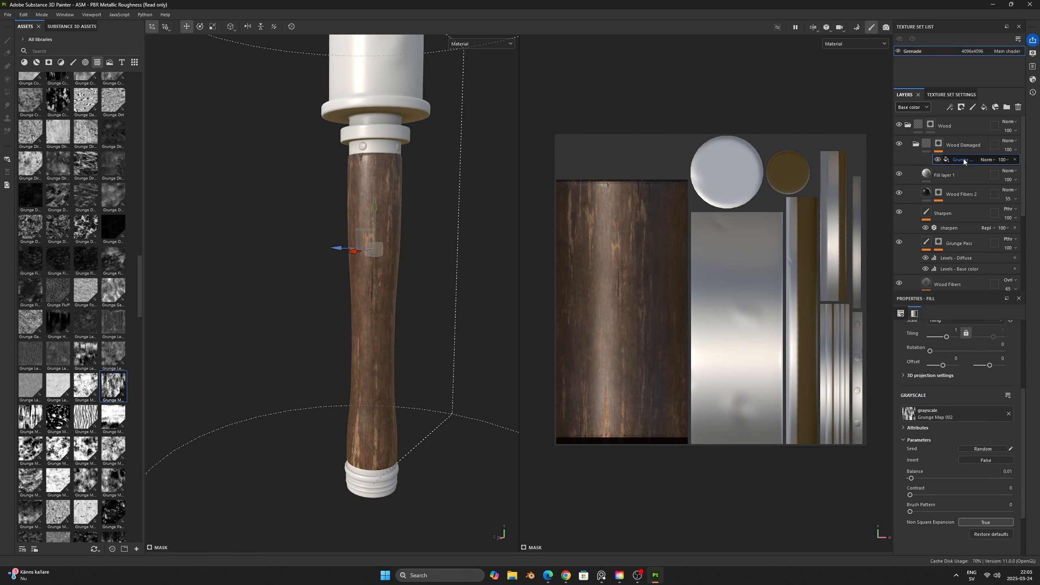
right_click(963, 159)
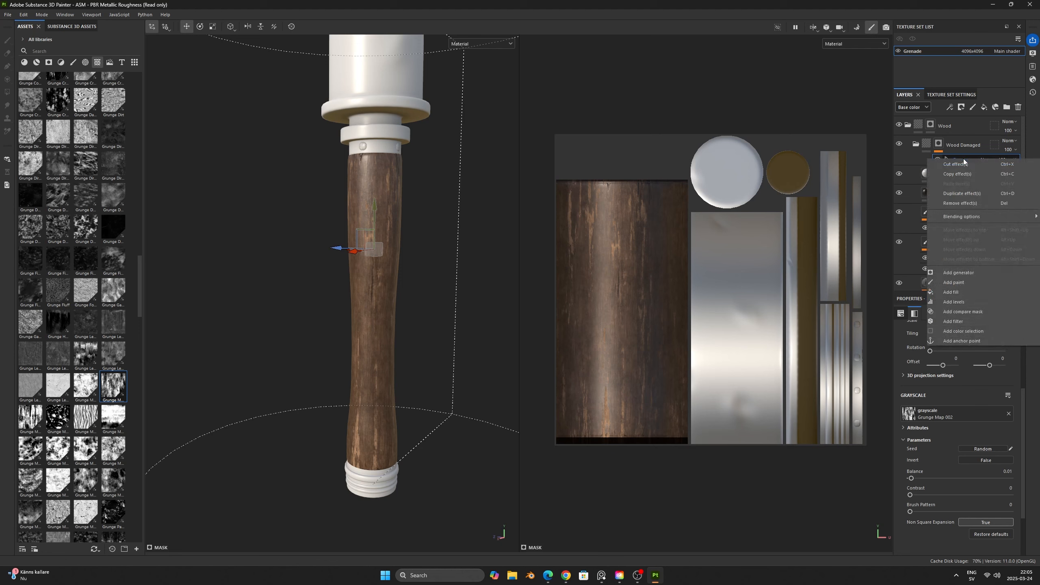
left_click(966, 292)
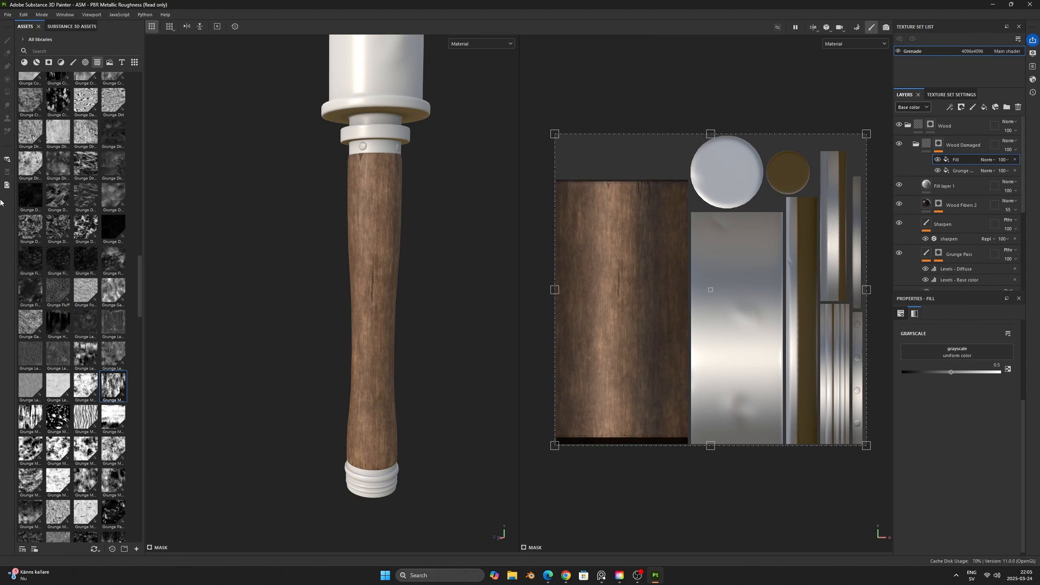
scroll(64, 343, "up", 10)
mouse_move(60, 344)
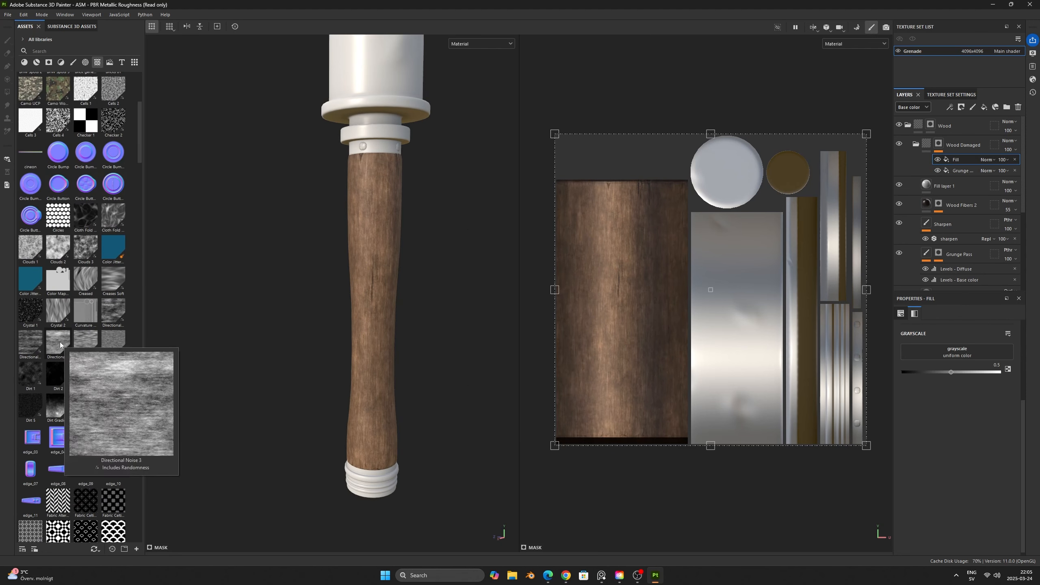
left_click_drag(60, 344, 946, 355)
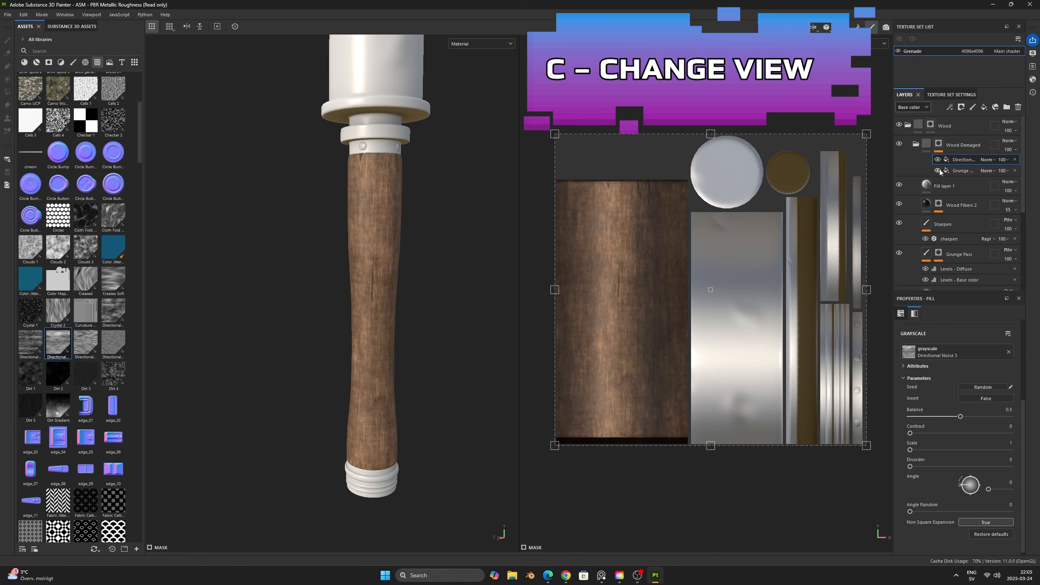
- Display the mask in the viewports and rotate the Directional Noise 3 fill to 90 degrees
key("c")
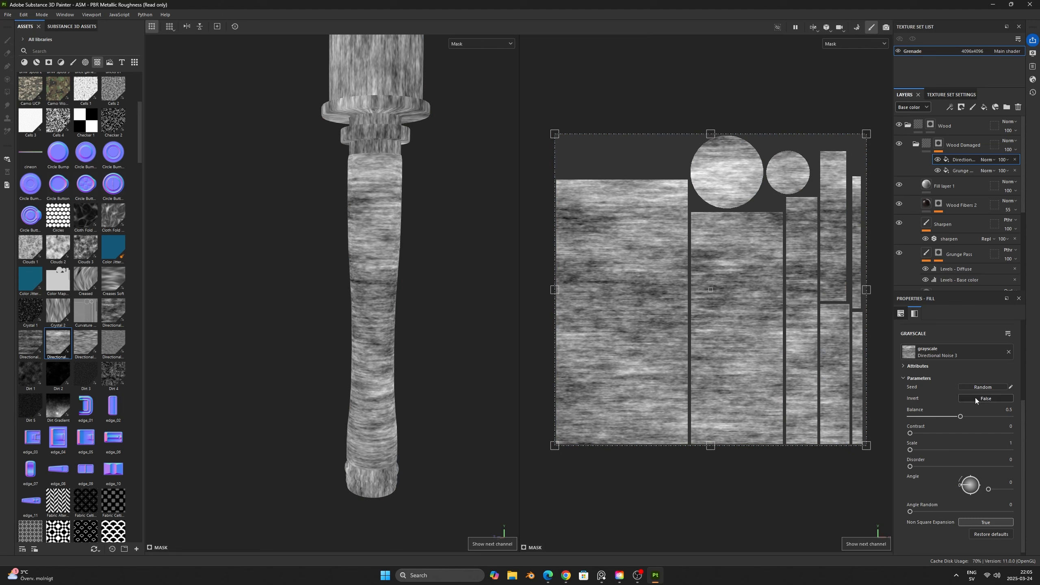
scroll(976, 401, "up", 5)
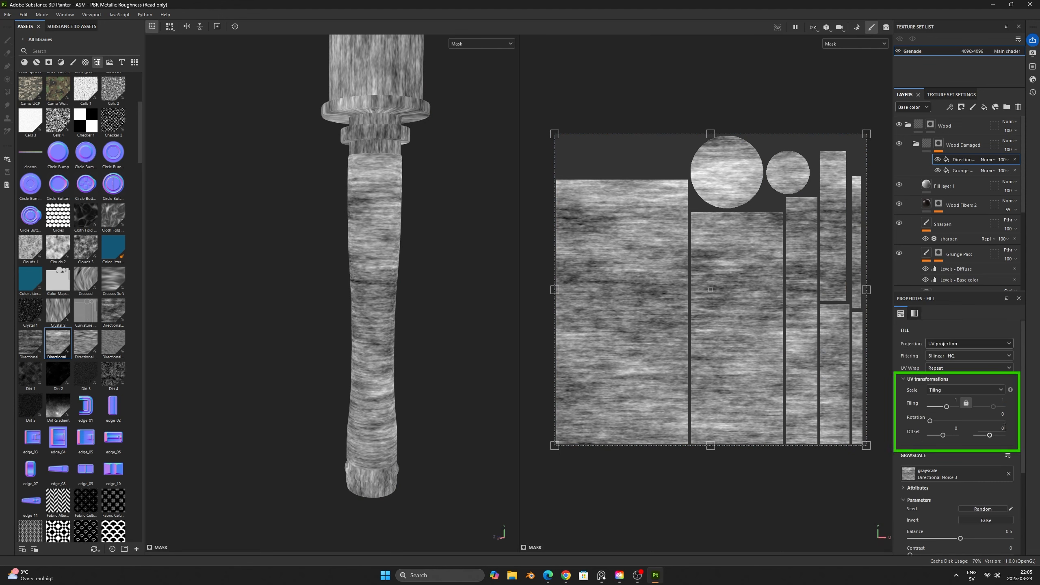
left_click(1003, 415)
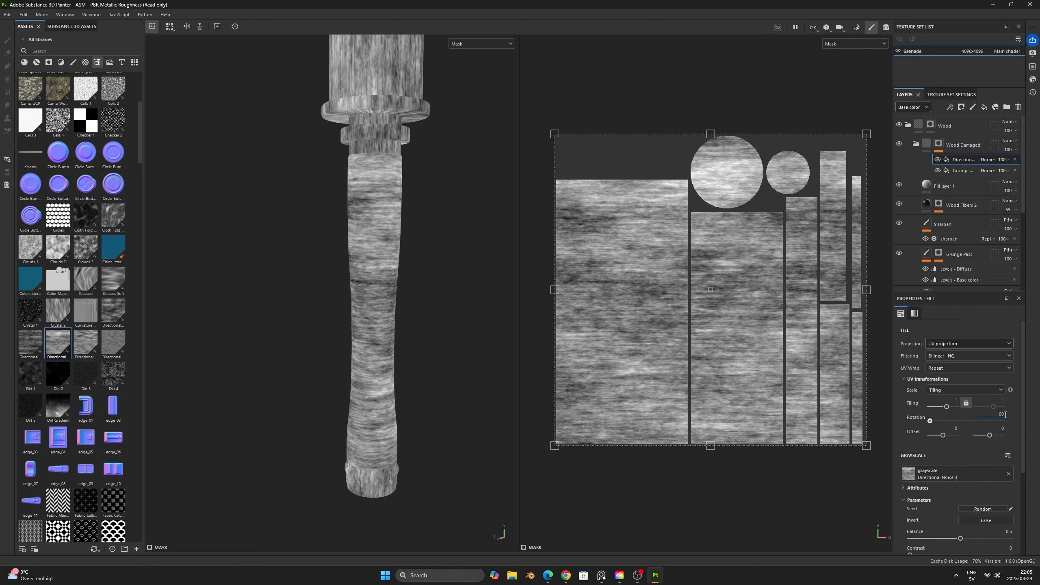
key("Return")
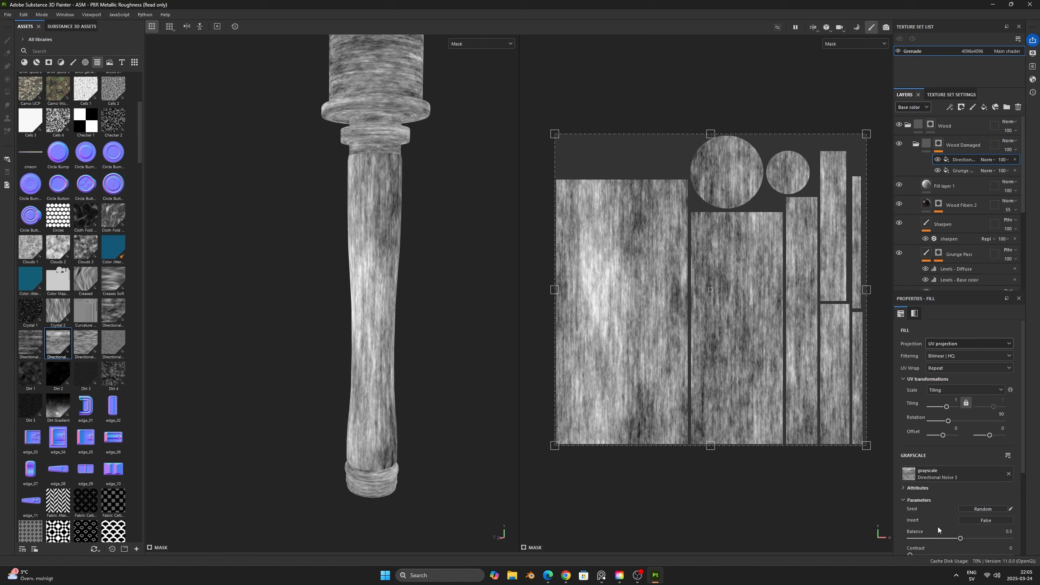
- Set the Directional Noise 3 balance to 0.15 with a new random seed, comparing the material and mask displays
left_click_drag(960, 540, 924, 540)
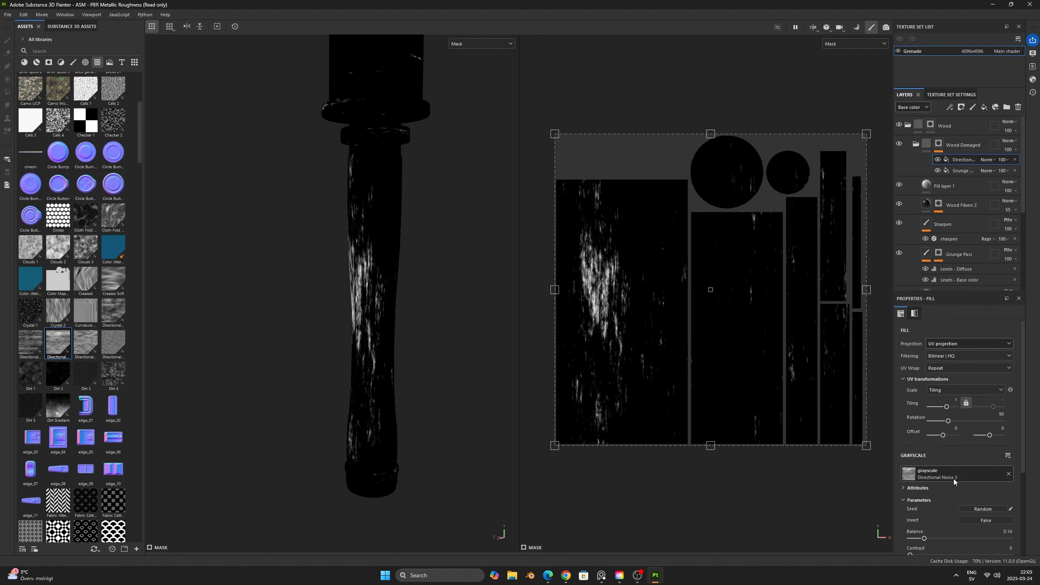
left_click(979, 510)
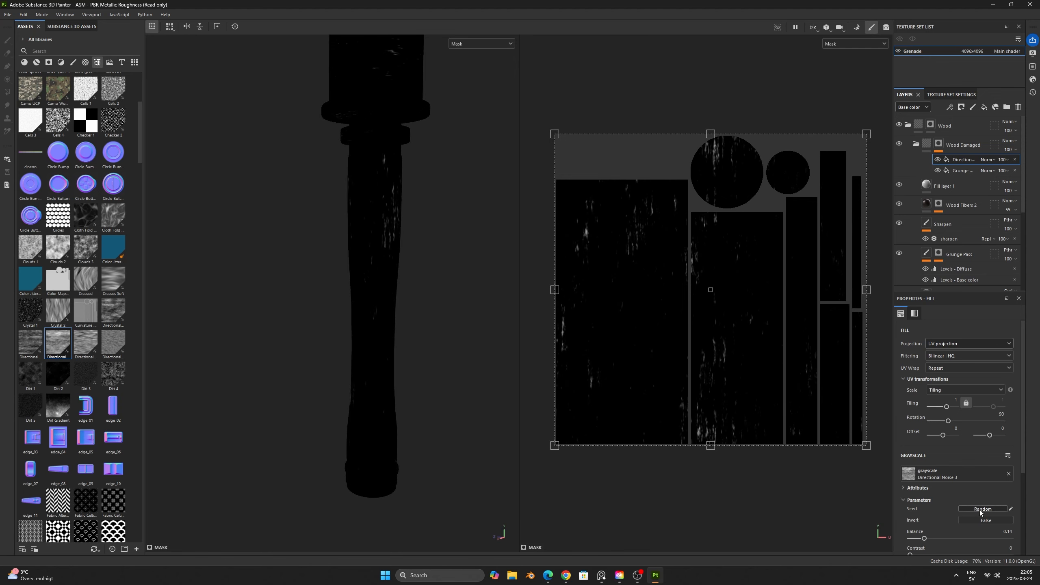
left_click_drag(924, 540, 925, 541)
key("m")
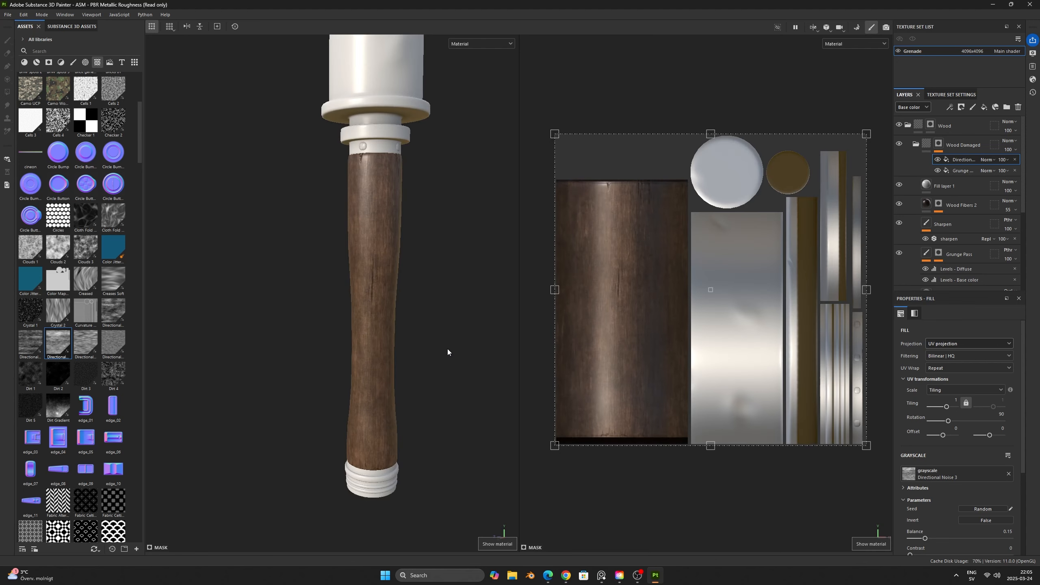
left_click_drag(461, 334, 398, 328, "alt")
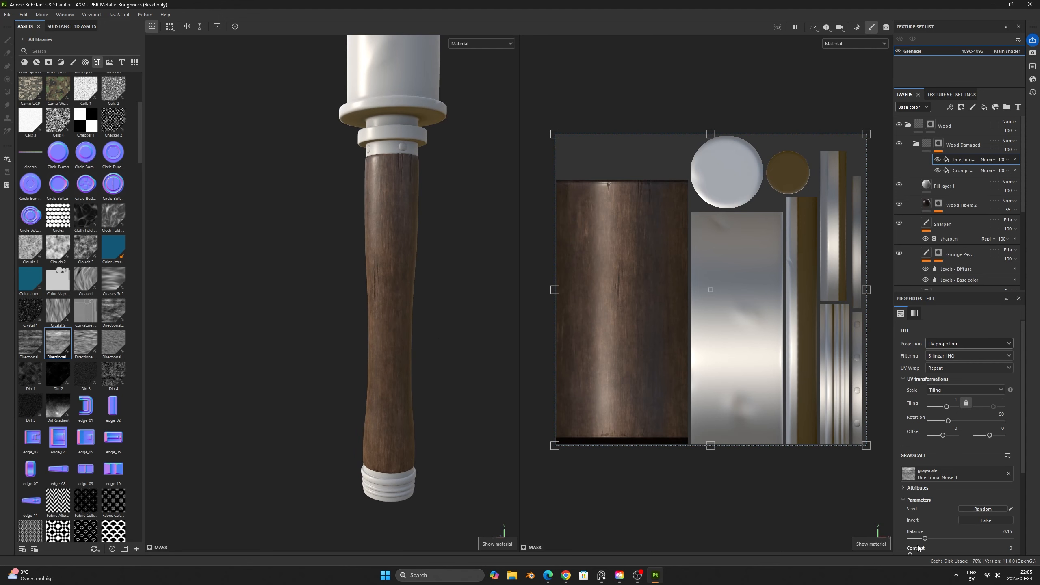
key("m")
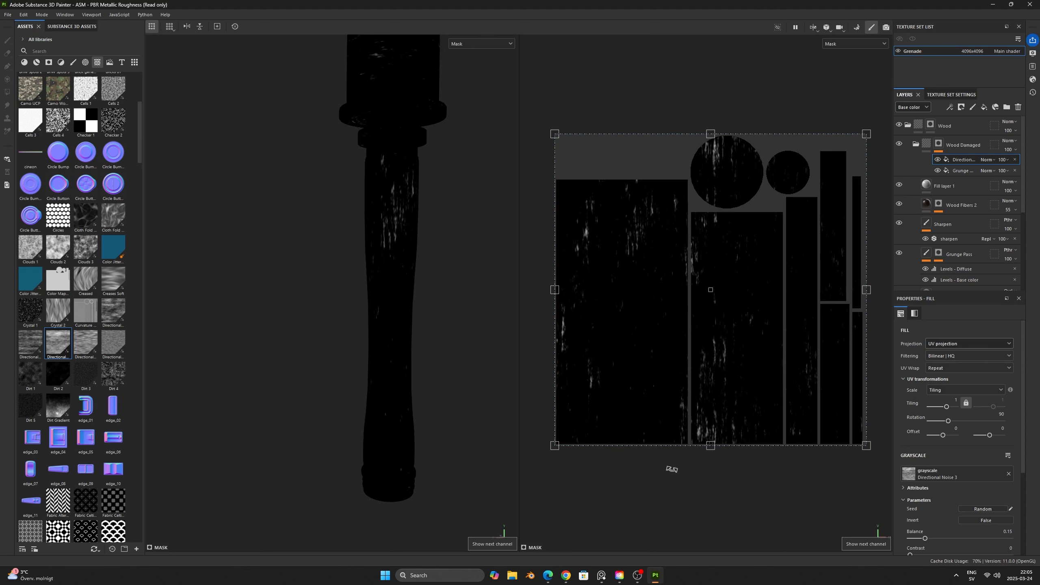
scroll(966, 463, "down", 2)
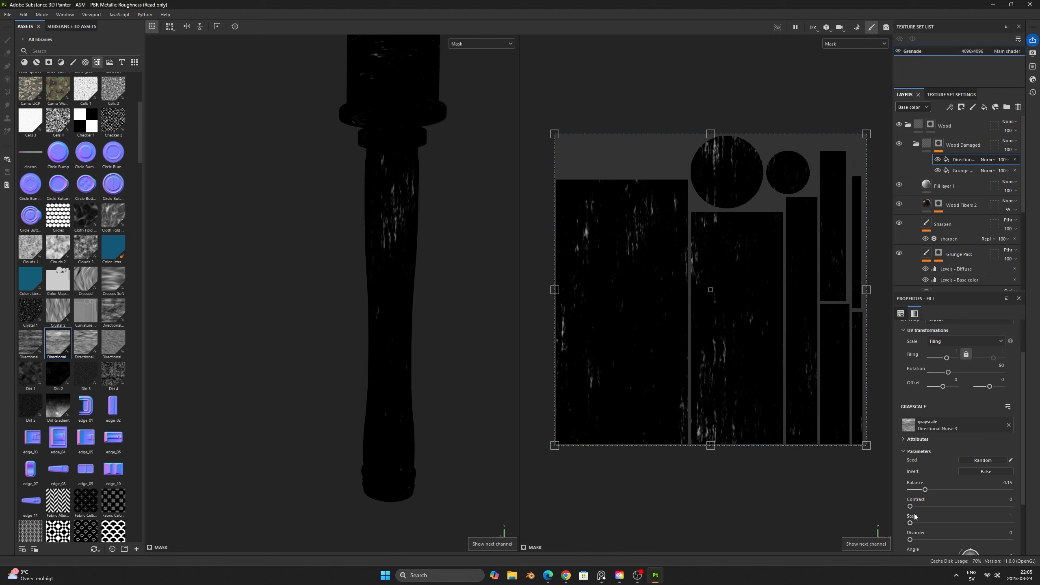
- Set the Directional Noise 3 fill's contrast to 1 and balance to 0.21, and return the viewports to the material display
left_click_drag(910, 506, 1014, 513)
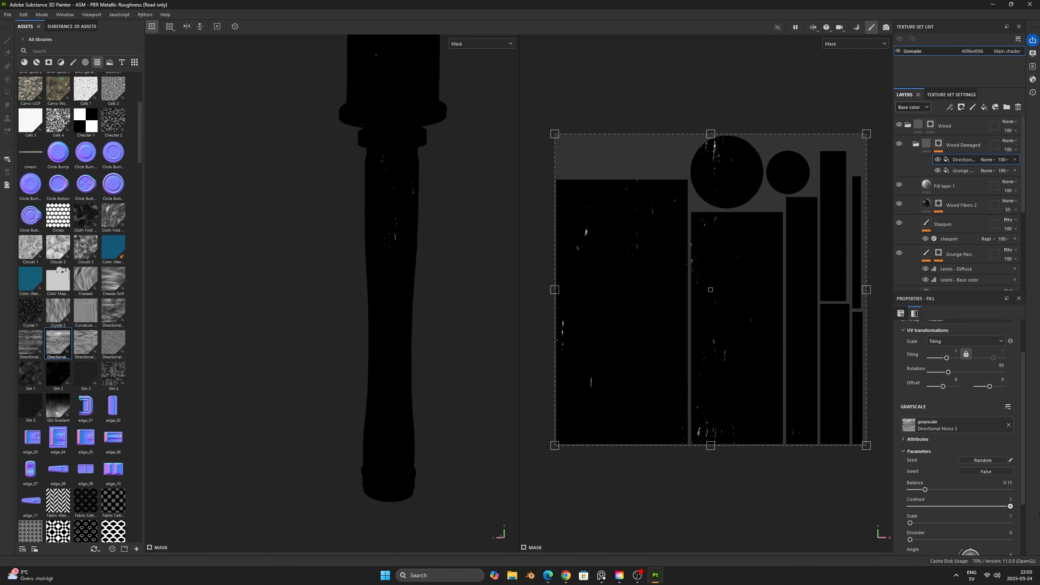
left_click_drag(925, 490, 932, 492)
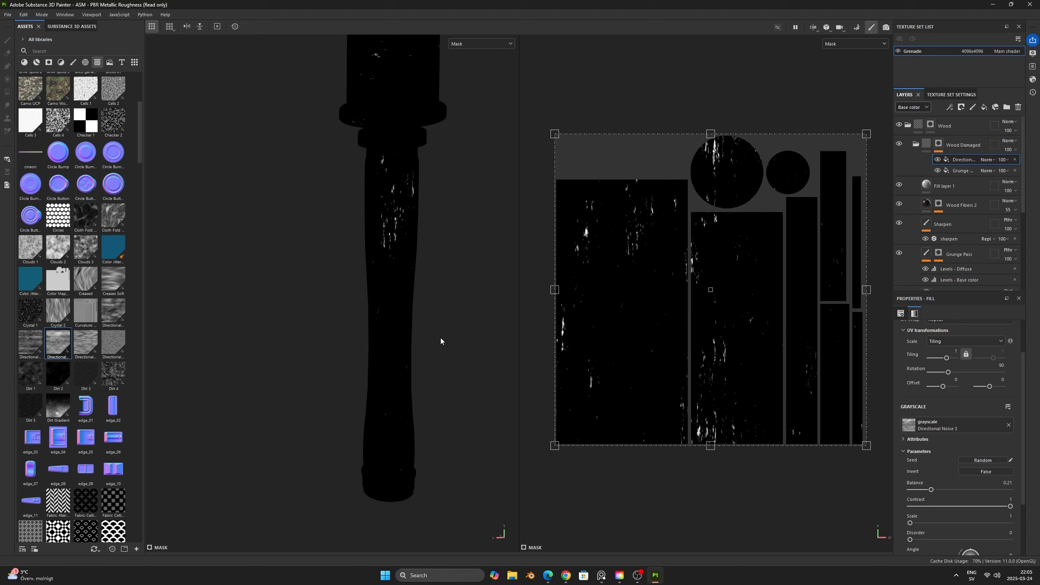
key("m")
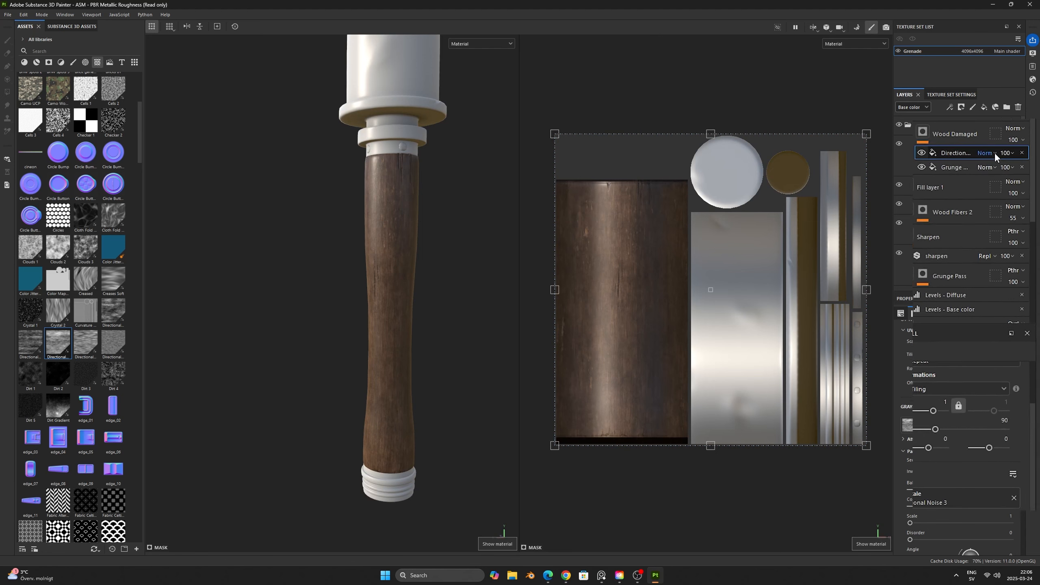
- Change the Directional Noise 3 effect's blending mode to Linear dodge (Add)
left_click(994, 160)
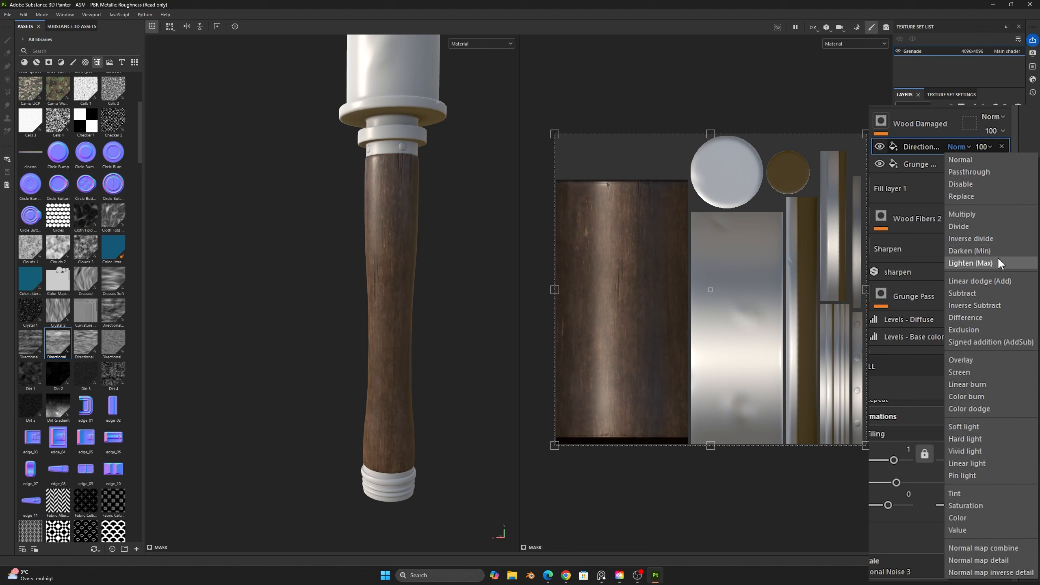
left_click(998, 280)
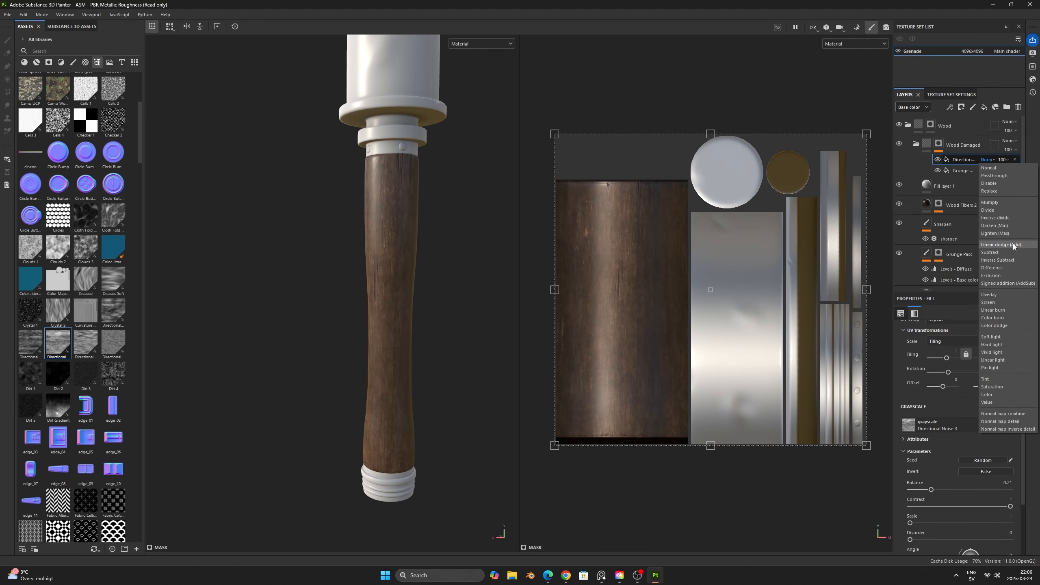
scroll(376, 191, "up", 3)
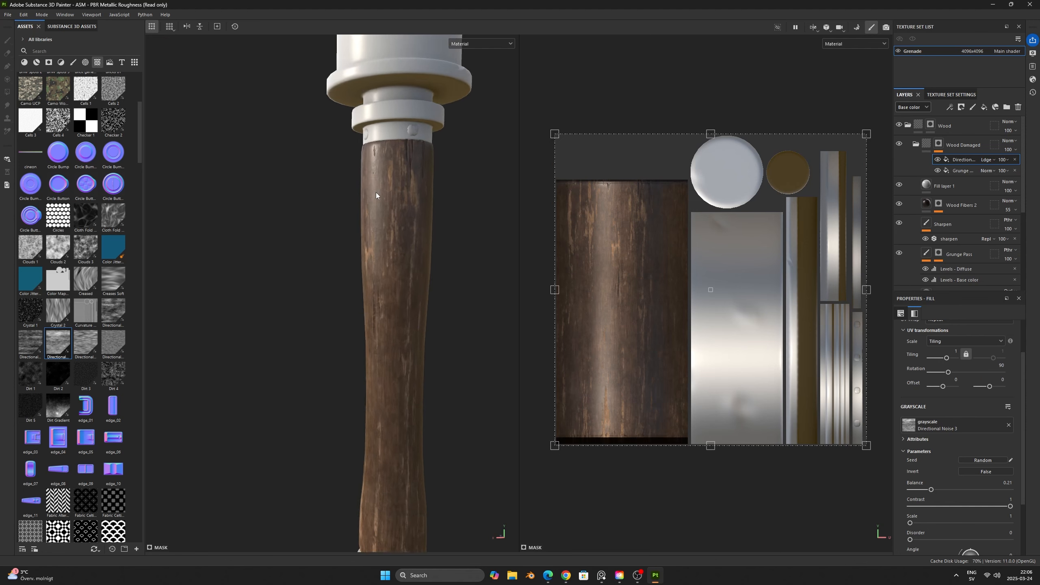
- Randomize the Directional Noise 3 seed and set its tiling to 3.12, checking the mask and the material on the handle
key("c")
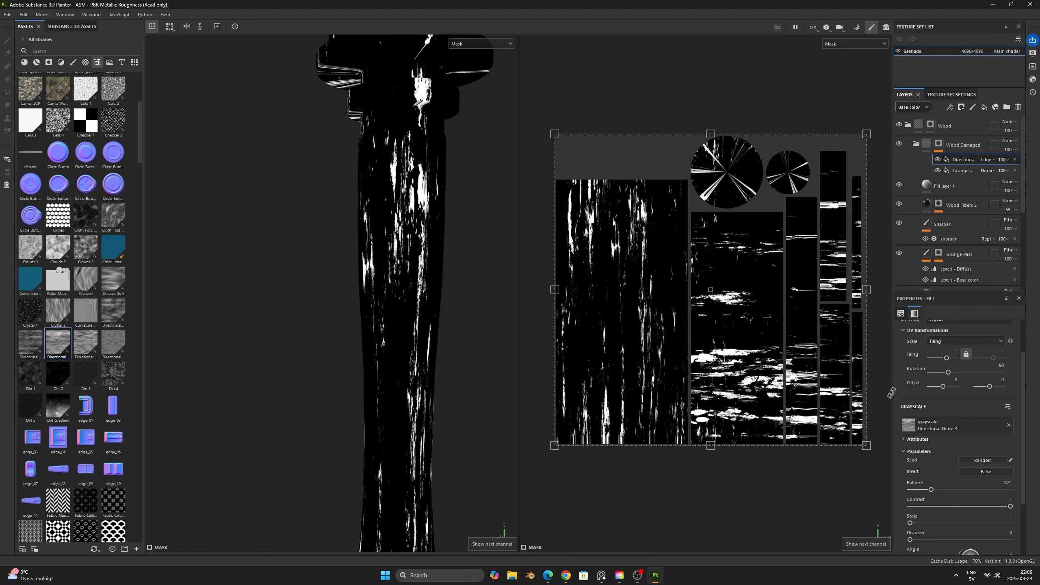
left_click(983, 460)
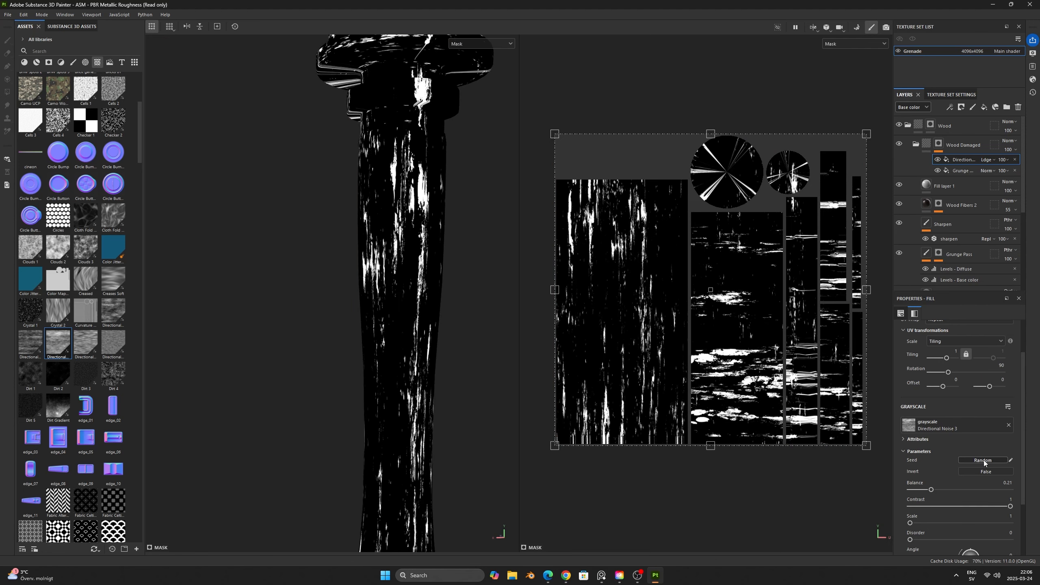
left_click(983, 459)
left_click(983, 460)
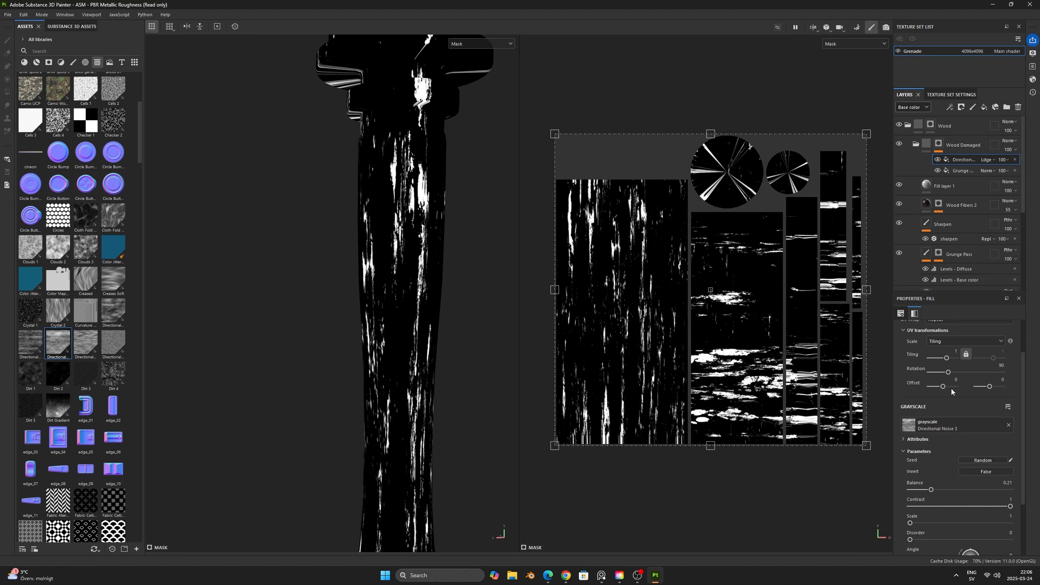
left_click_drag(947, 359, 948, 359)
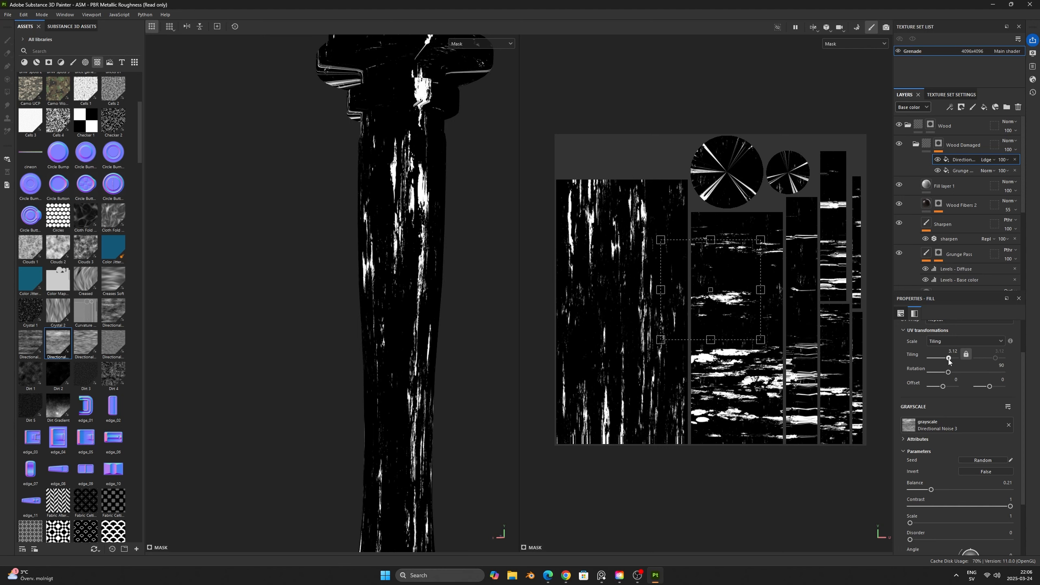
key("m")
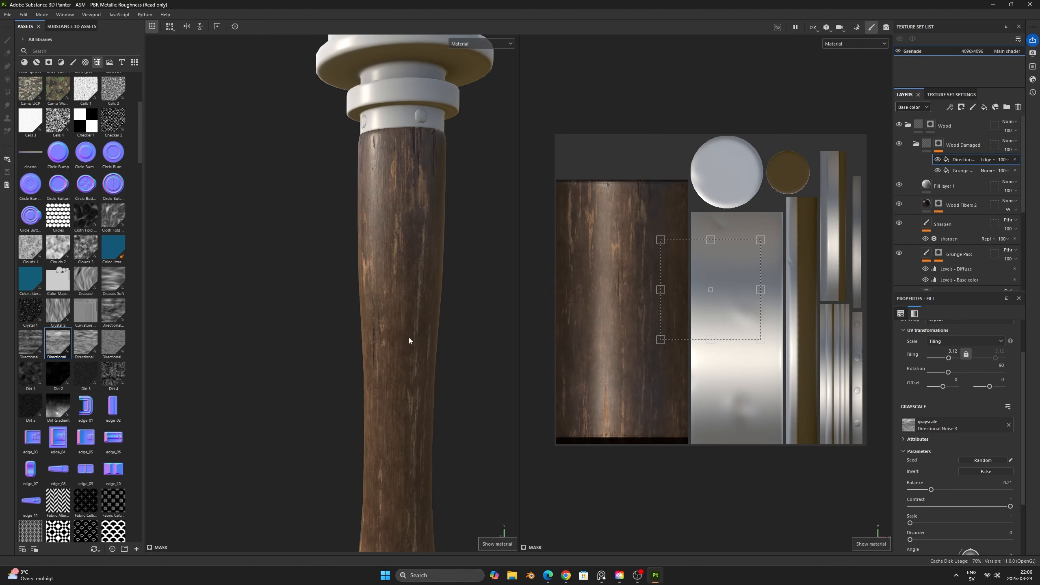
right_click_drag(408, 338, 433, 375, "alt")
middle_click_drag(433, 375, 418, 317, "alt")
left_click_drag(418, 316, 468, 300, "alt")
scroll(378, 296, "up", 5)
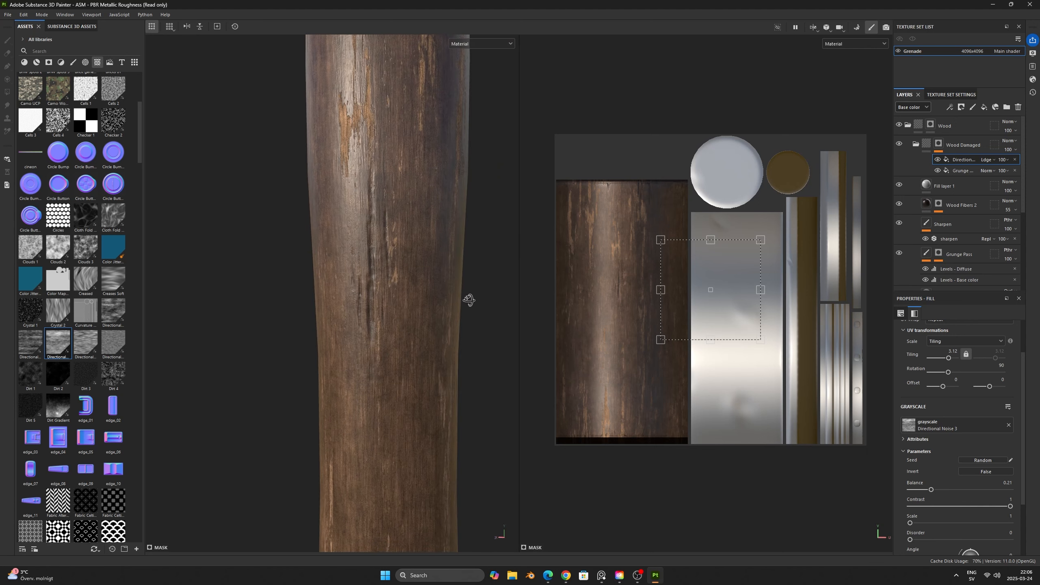
scroll(470, 310, "down", 3)
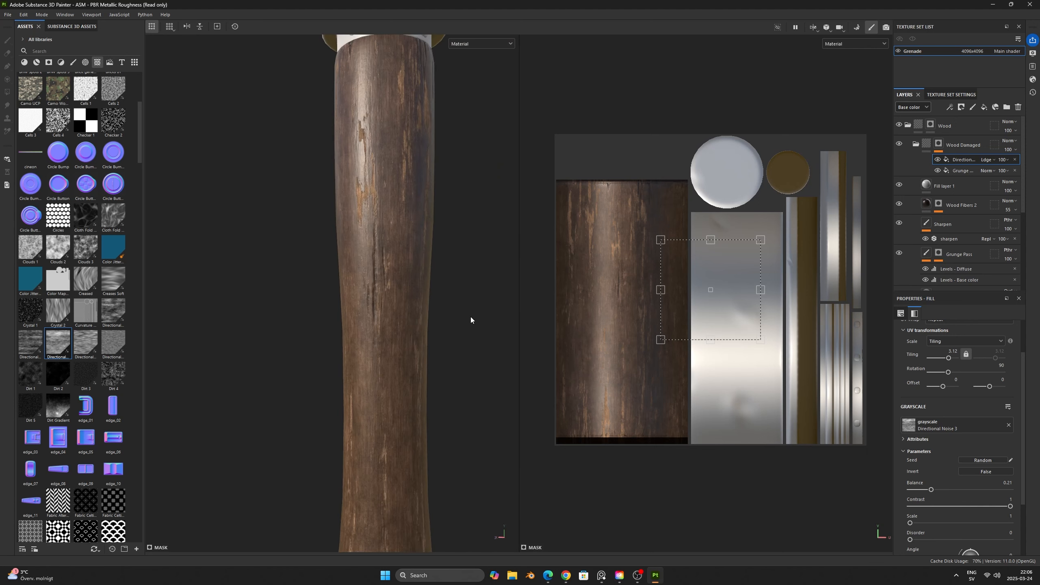
- Add another fill effect to the Wood Damaged mask and move it below the grunge fill
right_click(971, 158)
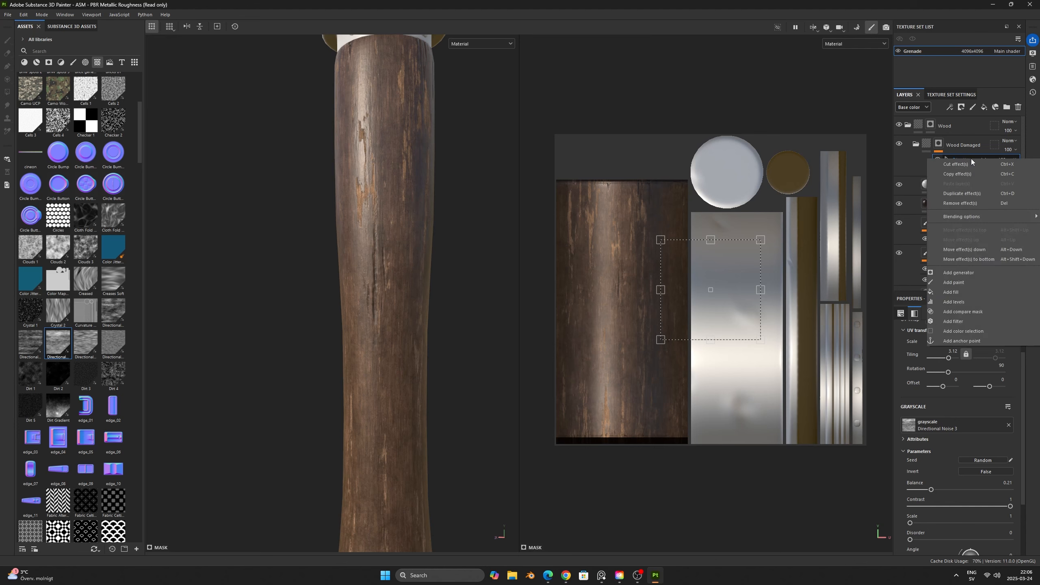
left_click(963, 292)
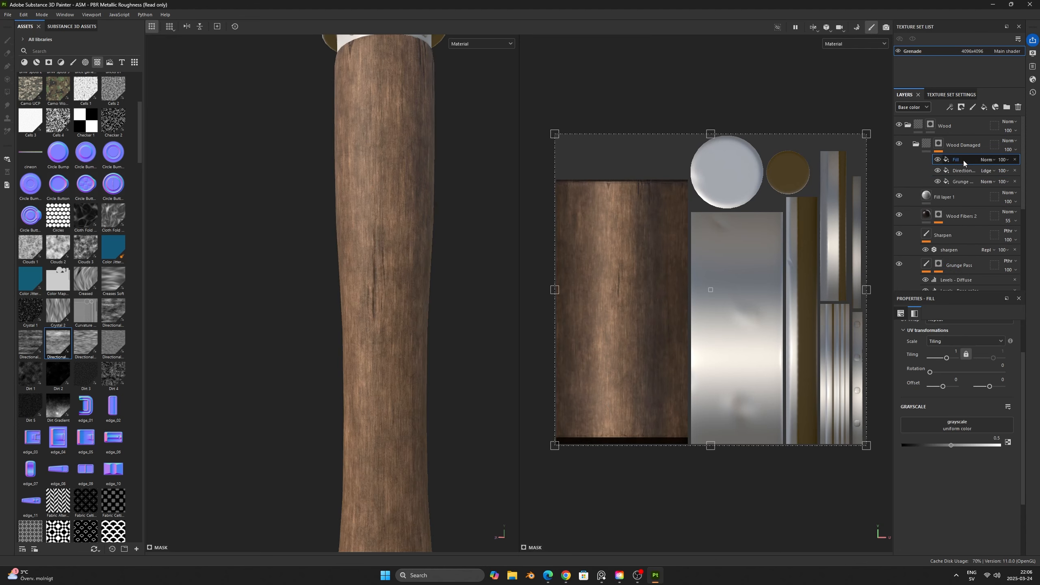
left_click_drag(964, 162, 964, 184)
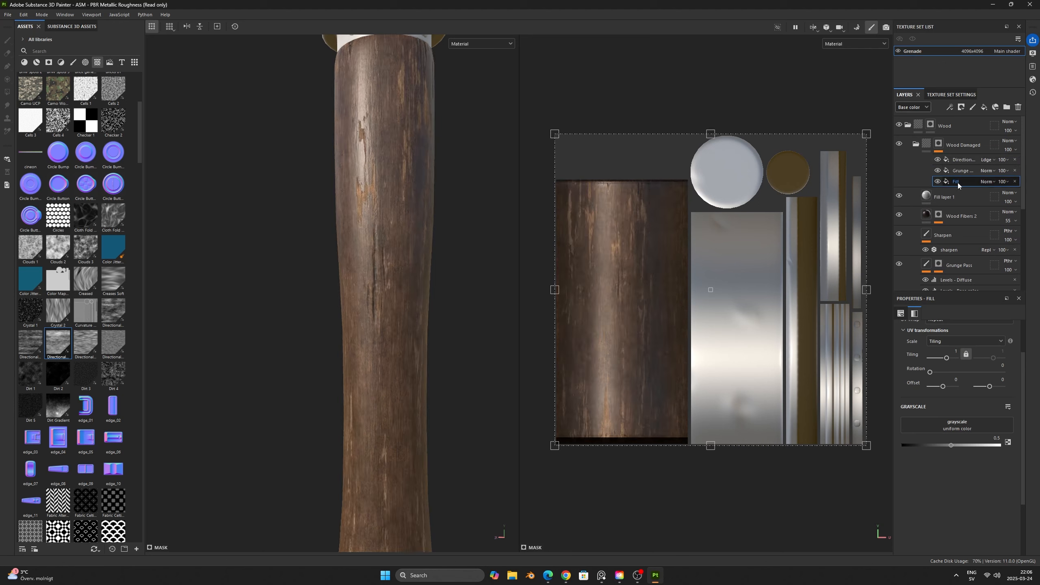
- Assign the Grenade mesh's Ambient Occlusion map to the new fill effect's grayscale input
left_click(977, 429)
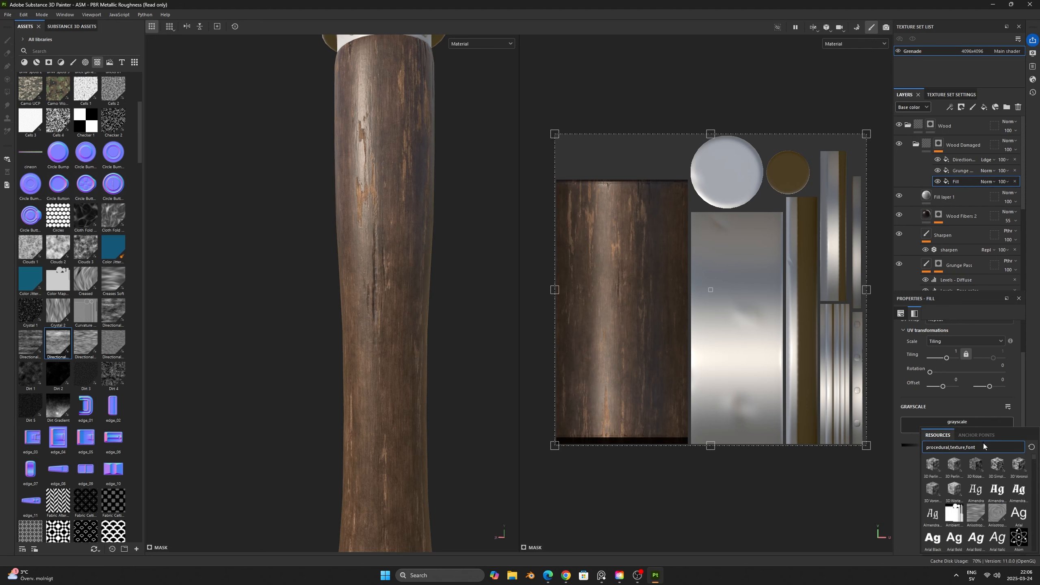
type("am")
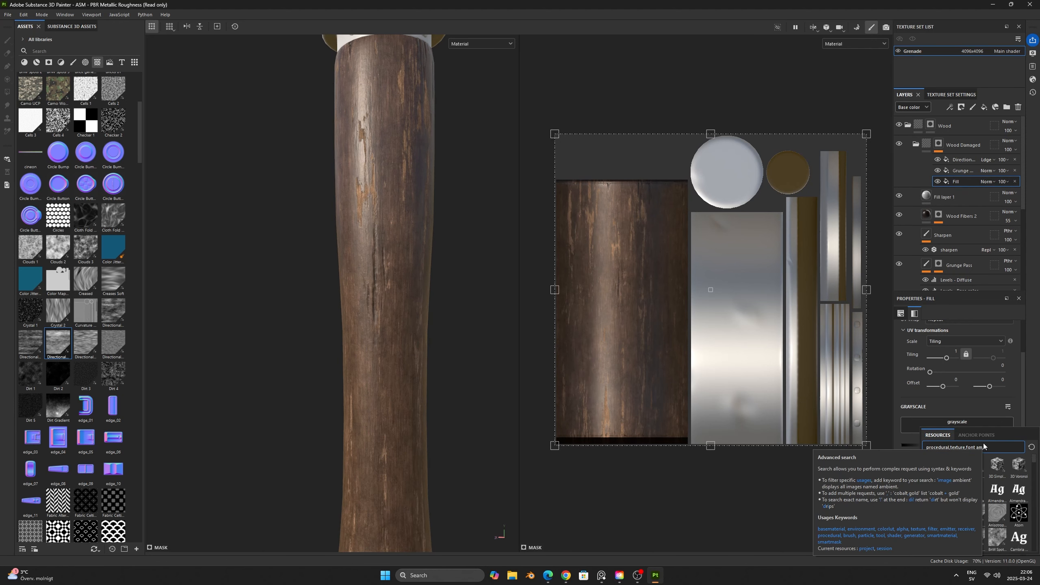
key("BackSpace")
type("mbient")
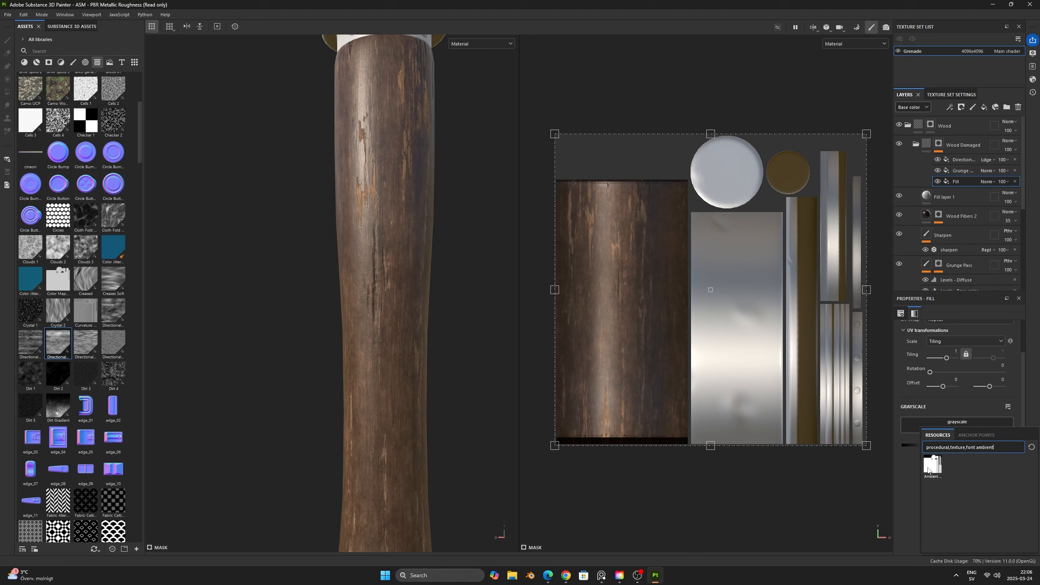
mouse_move(927, 469)
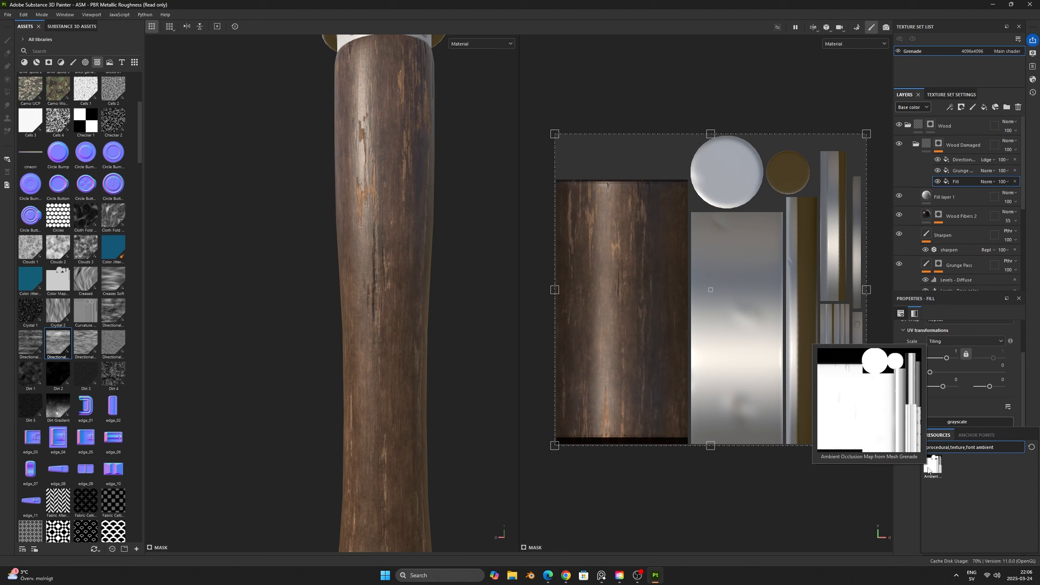
left_click(928, 467)
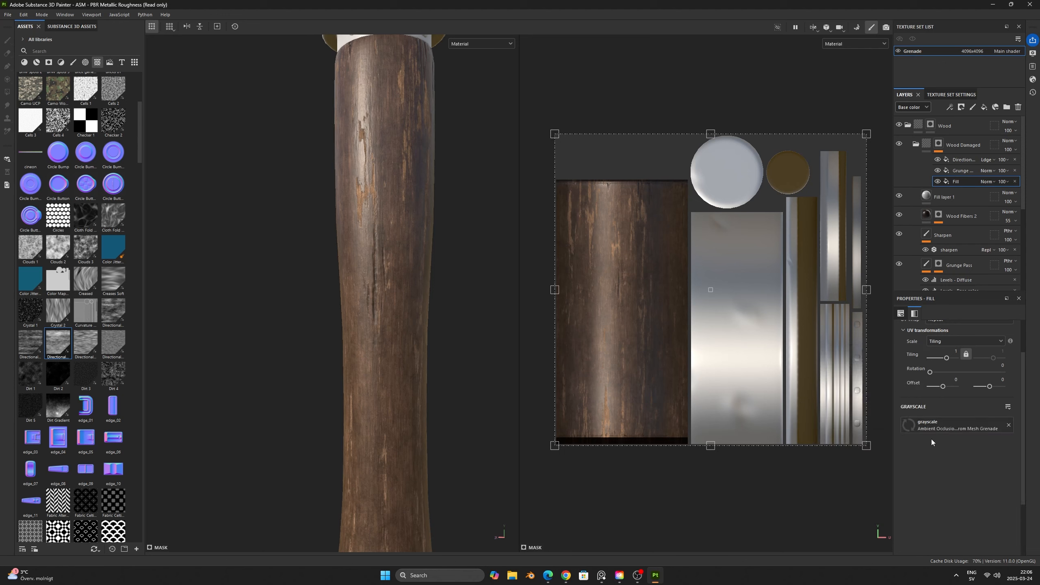
- Hide the Directional Noise and grunge effects and display the ambient occlusion mask alone on the handle
left_click(937, 170)
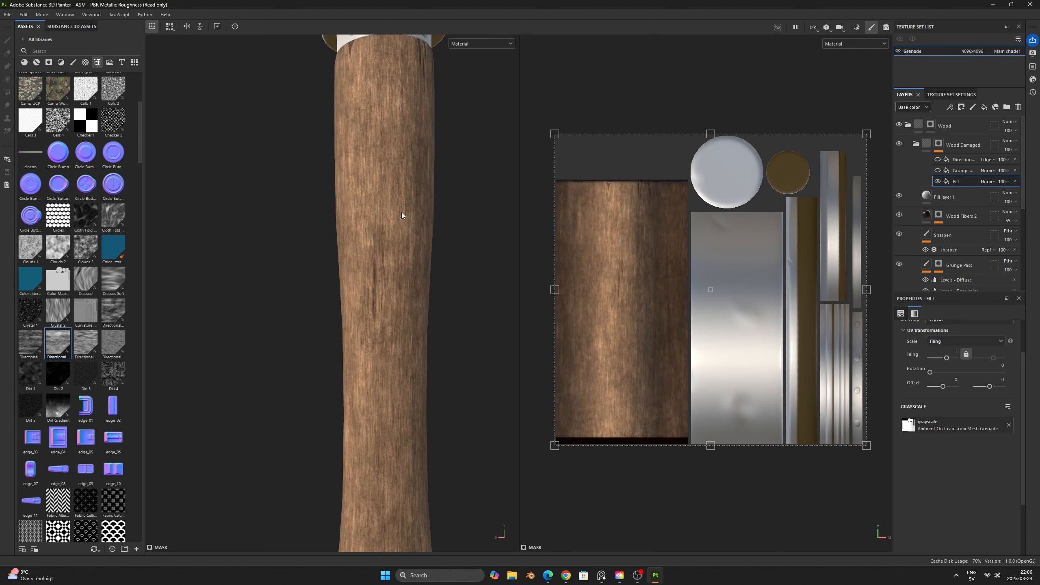
key("c")
scroll(403, 216, "down", 5)
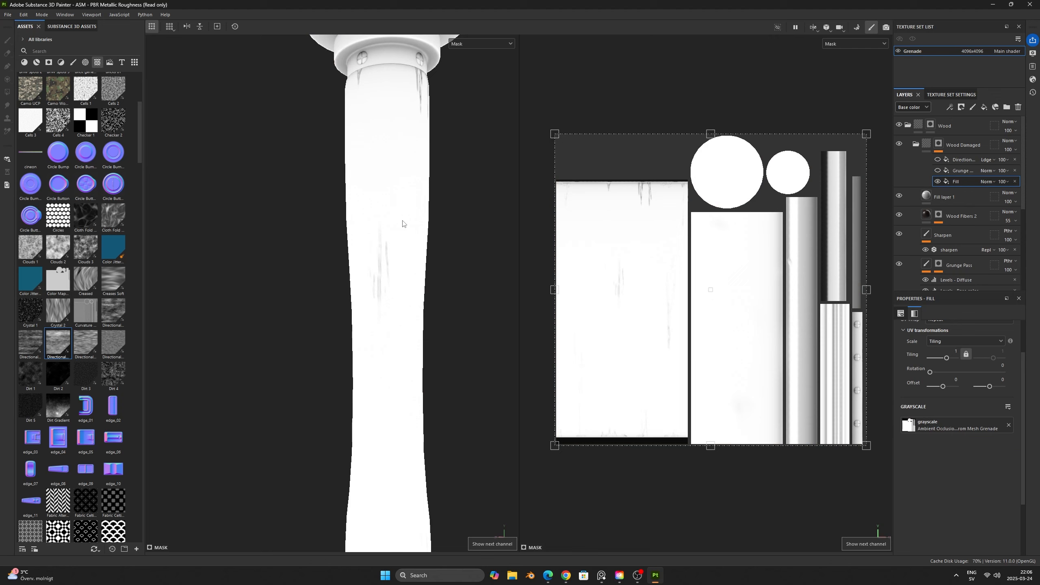
mouse_move(414, 297)
left_mouse_down("alt")
mouse_move(390, 274)
mouse_move(392, 294)
mouse_move(406, 283)
mouse_move(409, 298)
left_mouse_up("alt")
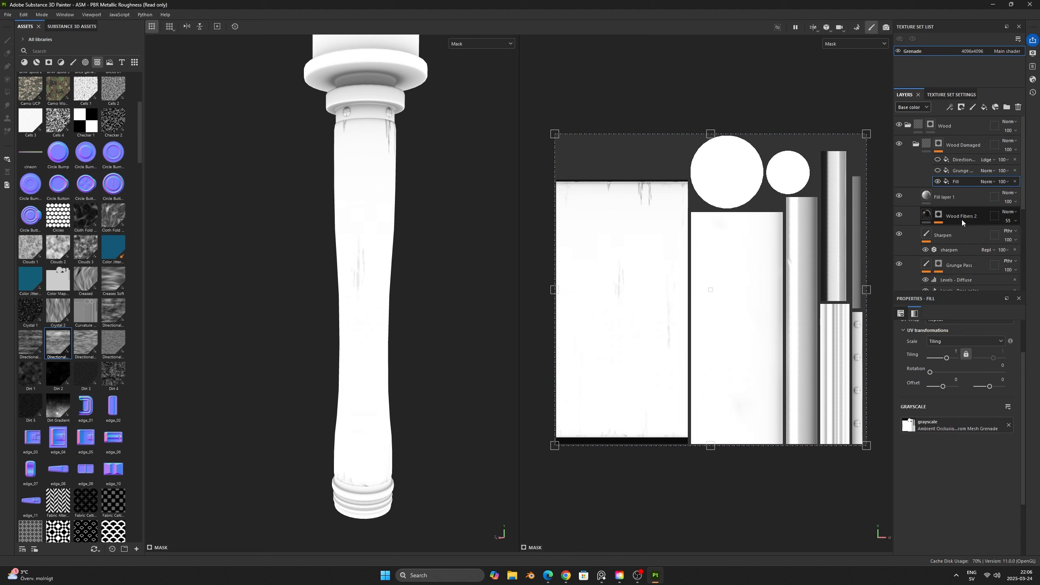
- Add a Levels effect above the ambient occlusion fill and invert it
right_click(963, 182)
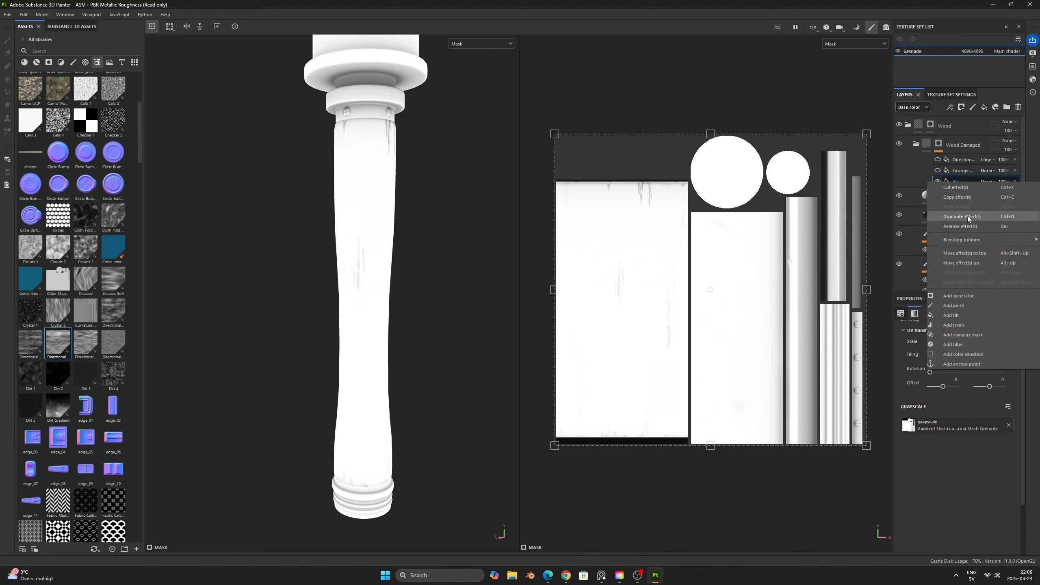
left_click(959, 325)
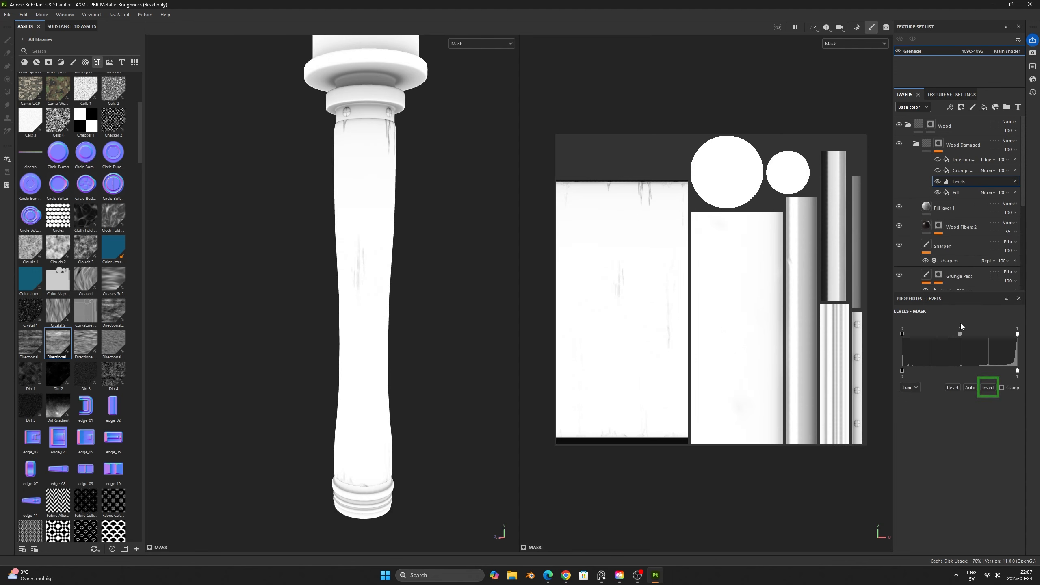
left_click(988, 388)
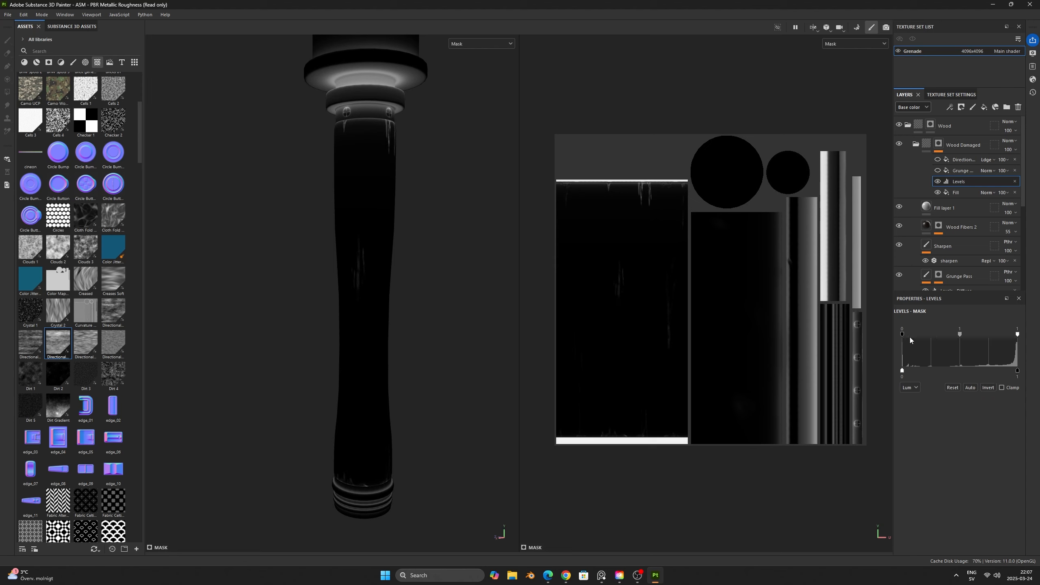
- Raise the Levels input black point to 0.835, nudge the midtone toward white, and check the result in the material display
left_click_drag(903, 335, 997, 337)
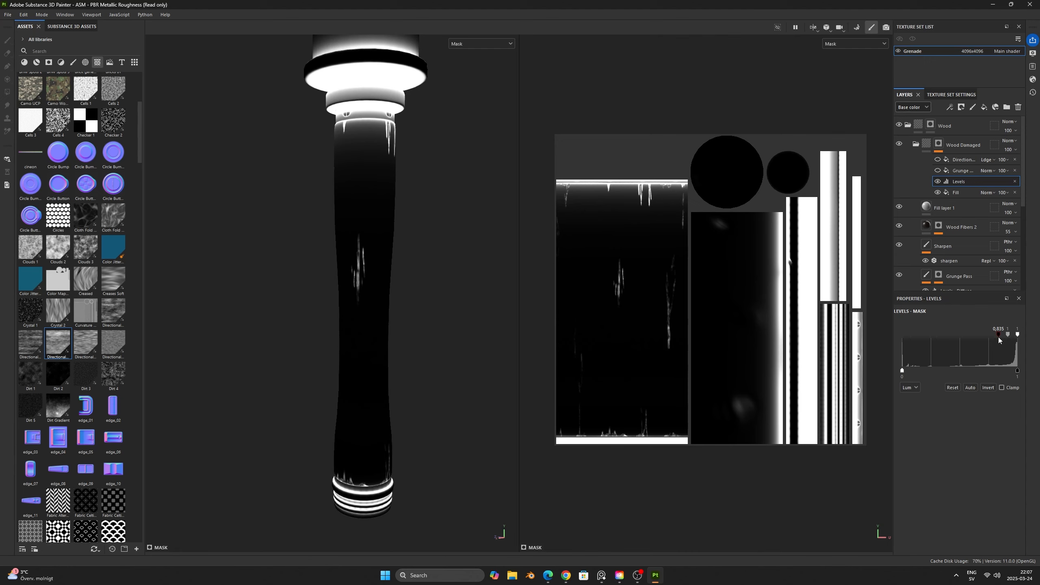
left_click_drag(518, 306, 424, 290, "alt")
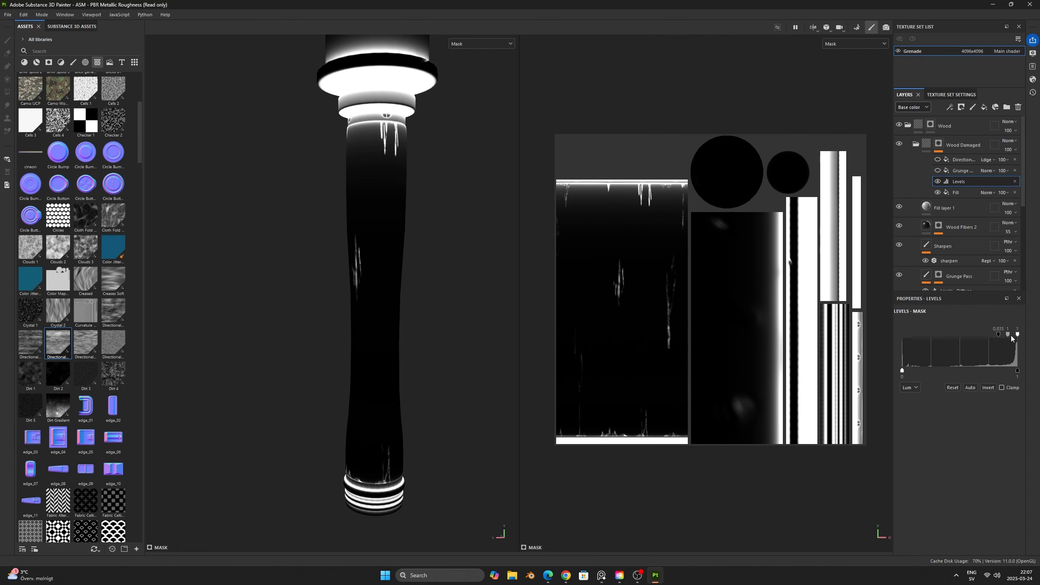
left_click_drag(1007, 335, 1008, 335)
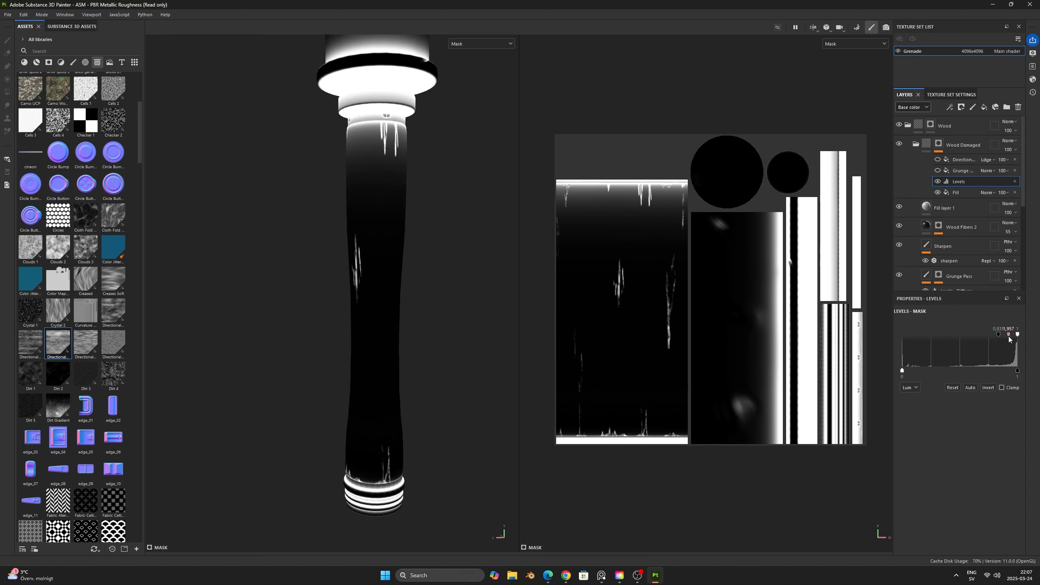
key("m")
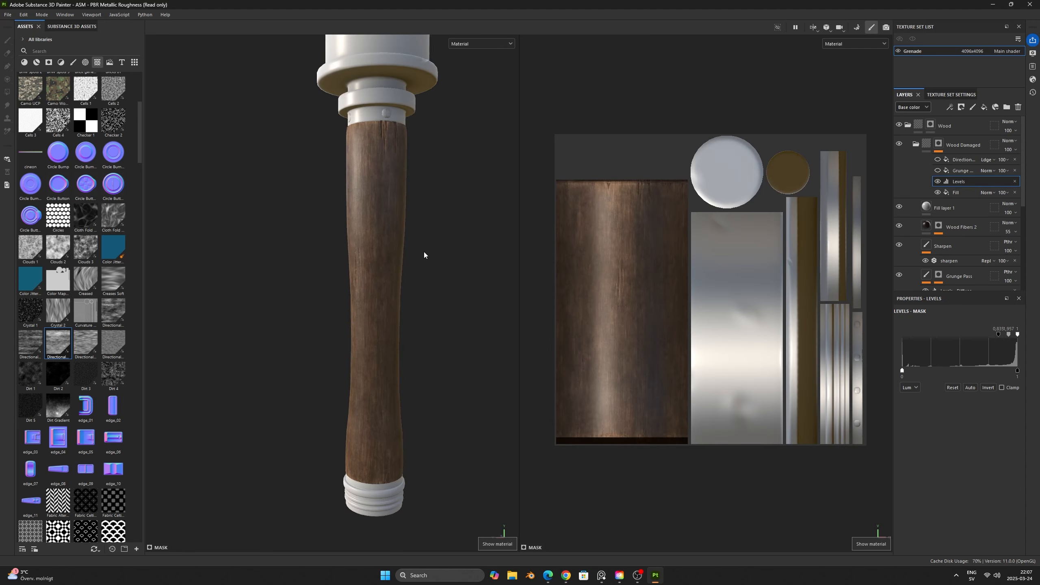
middle_click_drag(419, 252, 434, 319)
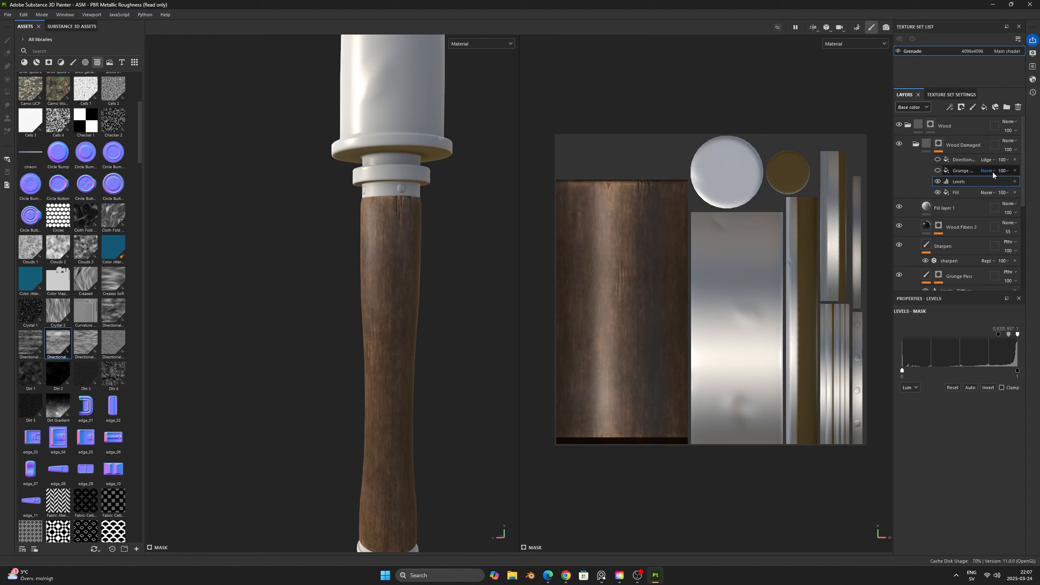
- Show the grunge and Directional Noise effects again and set the grunge effect's blending mode to Linear dodge (Add)
left_click(937, 170)
left_click(990, 171)
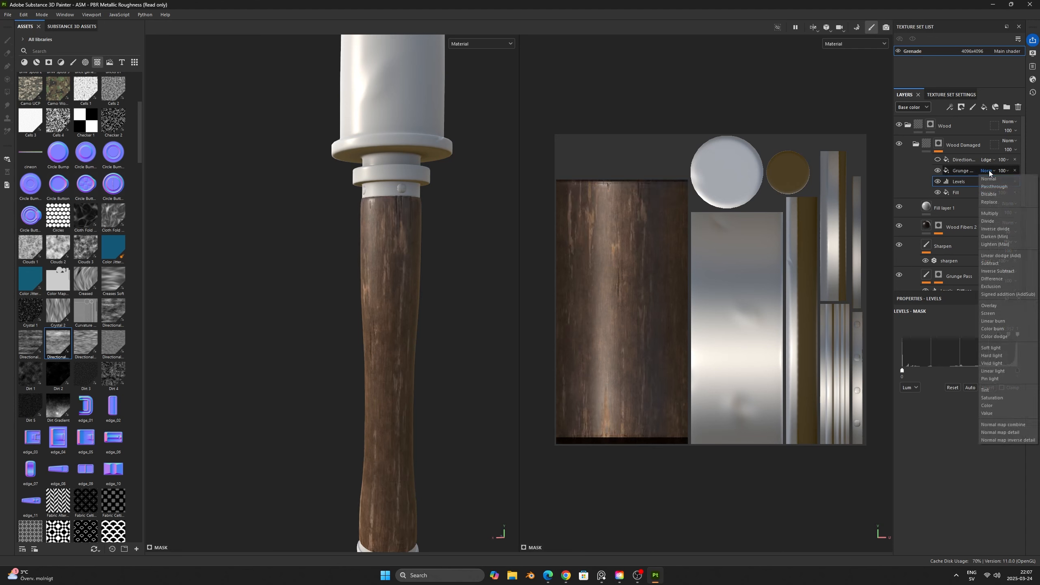
left_click(1002, 256)
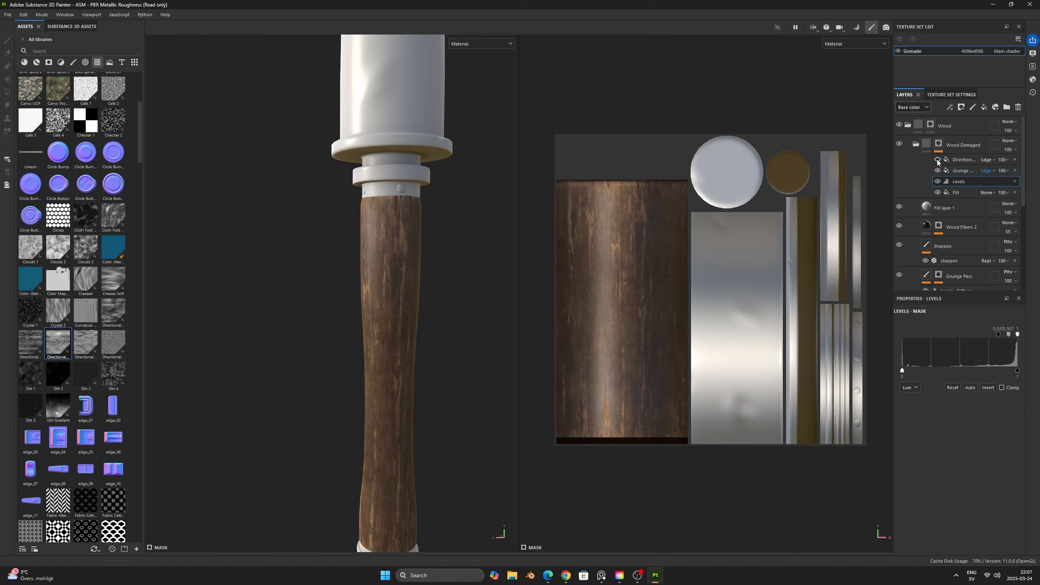
scroll(441, 372, "down", 5)
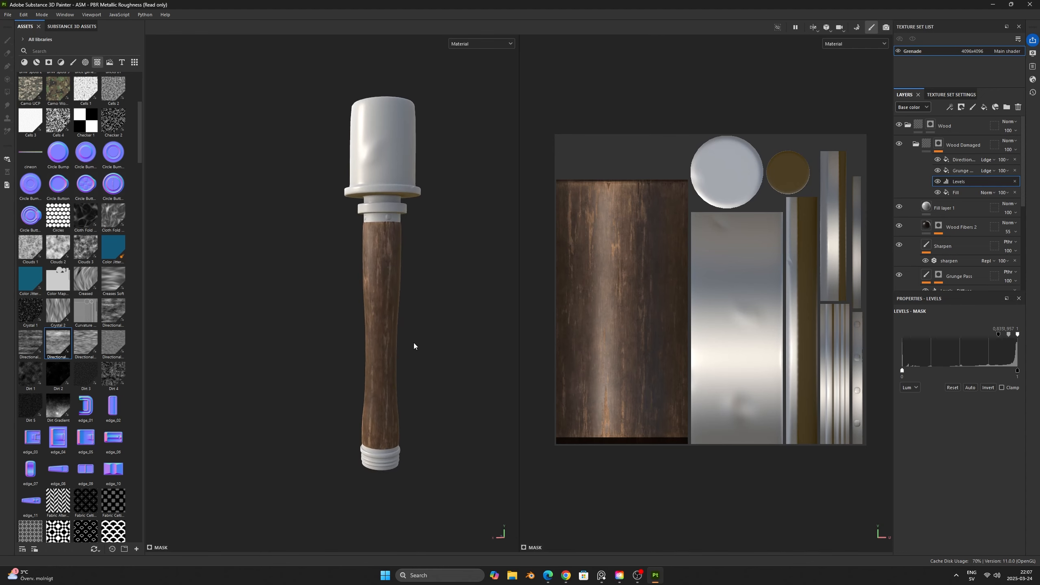
- Inspect the damaged wood on the handle in the material display, the mask display and the Roughness channel
scroll(414, 353, "up", 5)
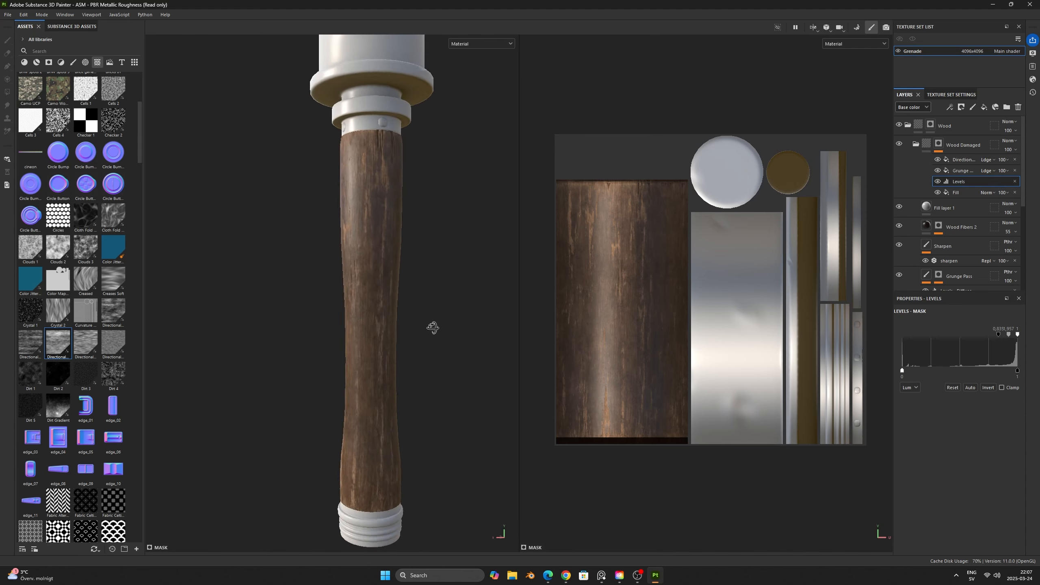
scroll(423, 331, "down", 1)
mouse_move(423, 331)
middle_mouse_down("alt")
mouse_move(440, 355)
mouse_move(428, 321)
middle_mouse_up("alt")
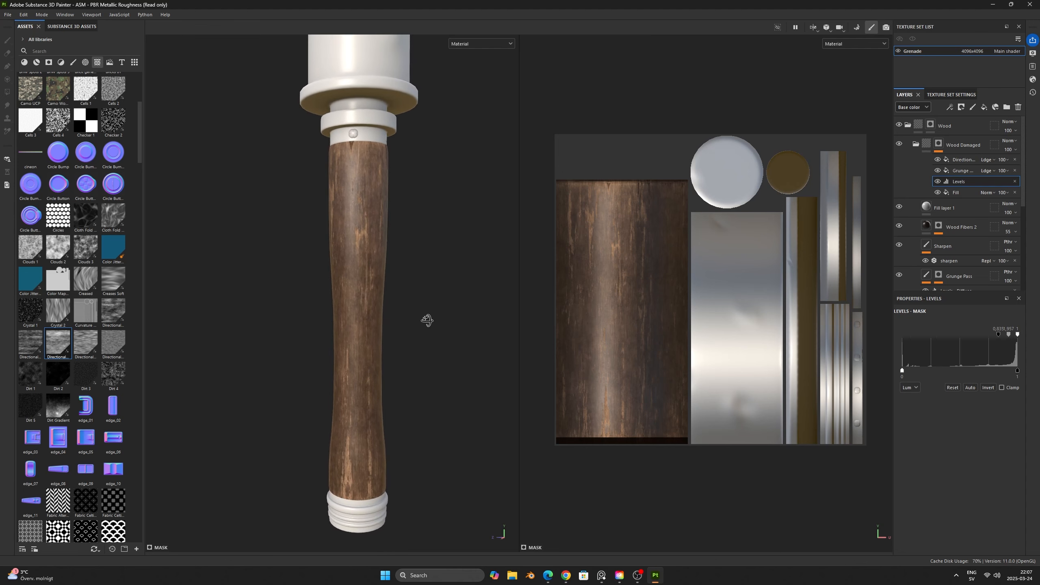
right_click_drag(427, 321, 431, 322, "shift")
key("c")
key("c")
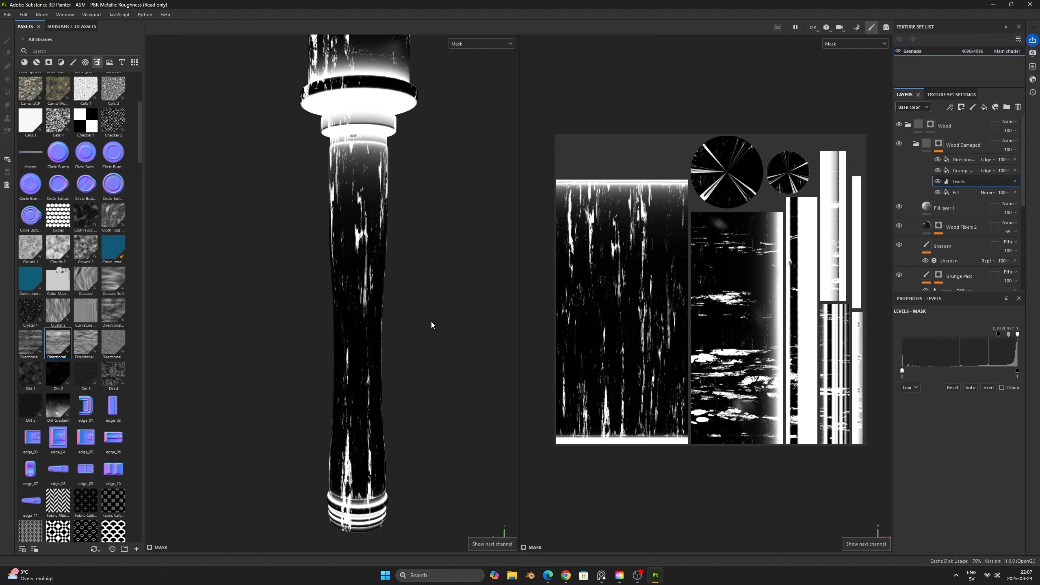
key("c")
key("c")
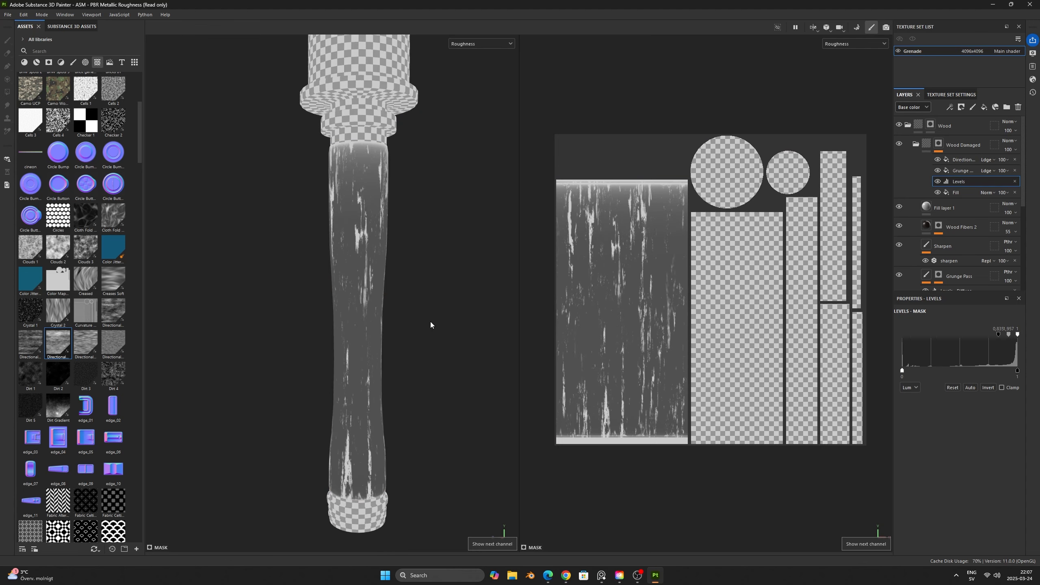
left_click_drag(379, 346, 336, 343, "alt")
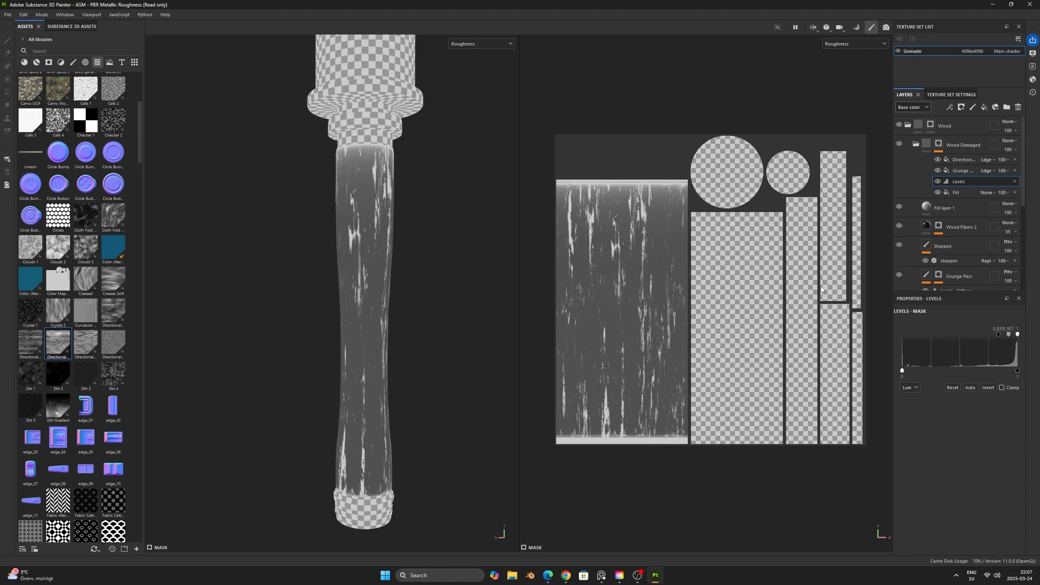
- Add a folder named Roughness between the Wood Damaged and Wood Walnut folders
left_click(926, 144)
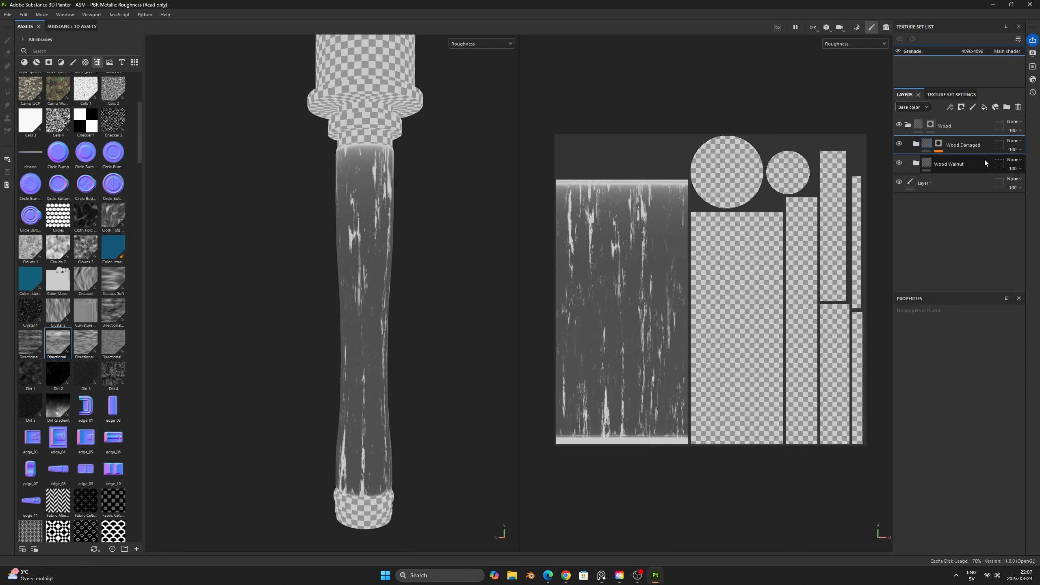
left_click(1006, 107)
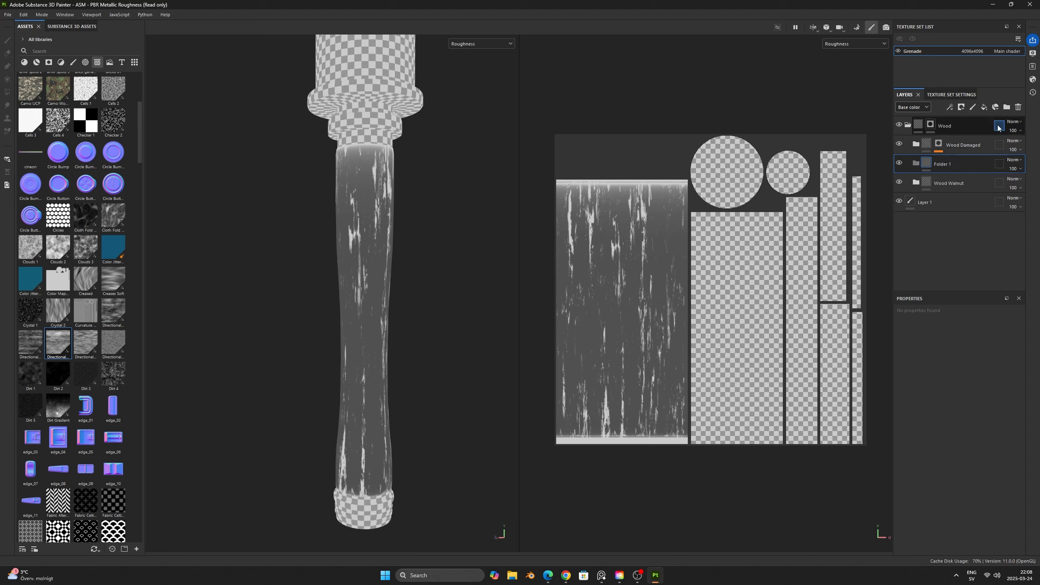
double_click(945, 164)
type("Roughne")
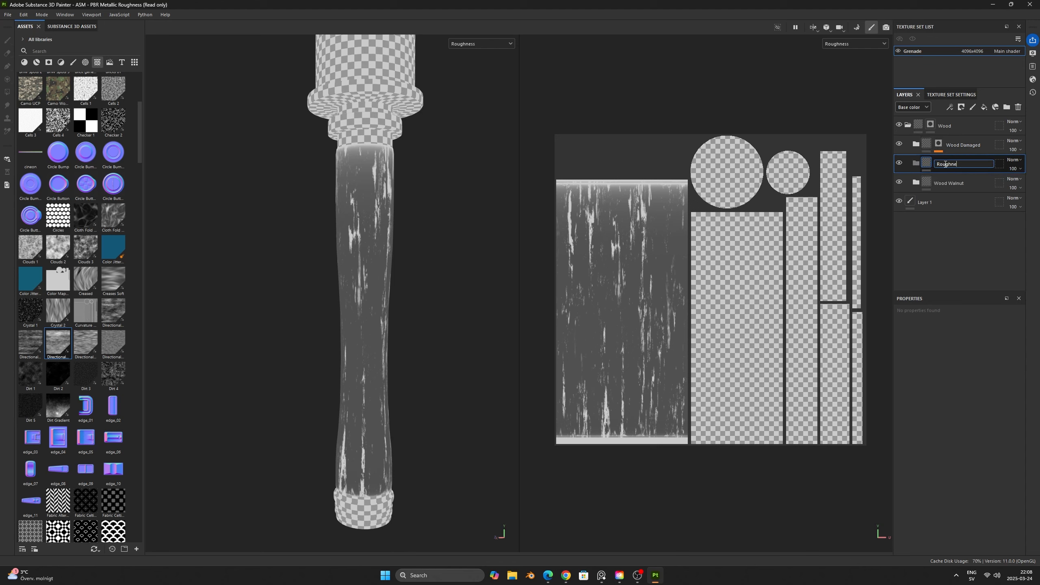
type("s")
key("Return")
double_click(961, 163)
key("End")
type("s")
key("Return")
- Add a fill layer named High inside the Roughness folder
left_click(984, 107)
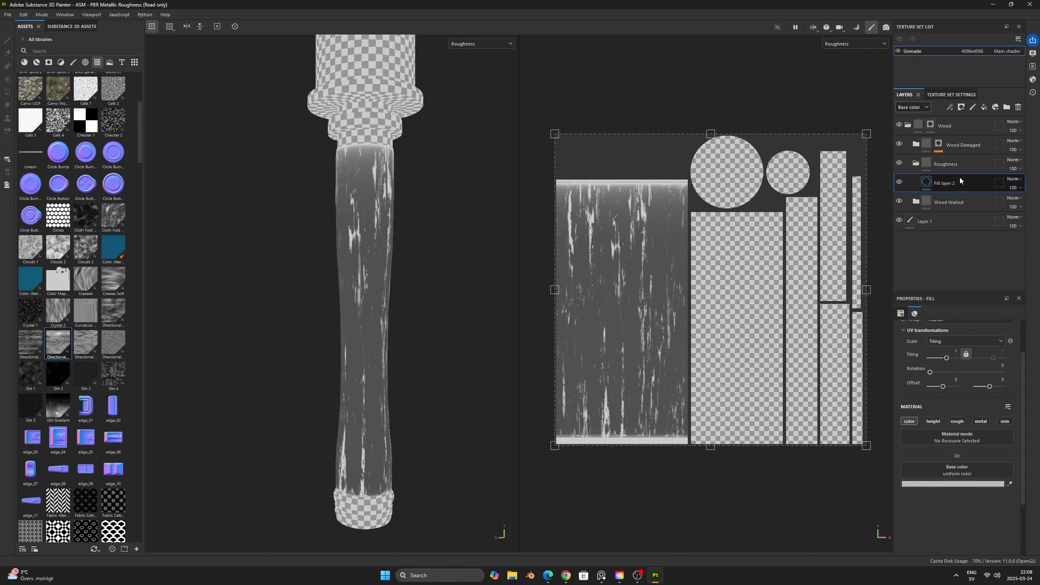
double_click(942, 187)
type("High")
key("Return")
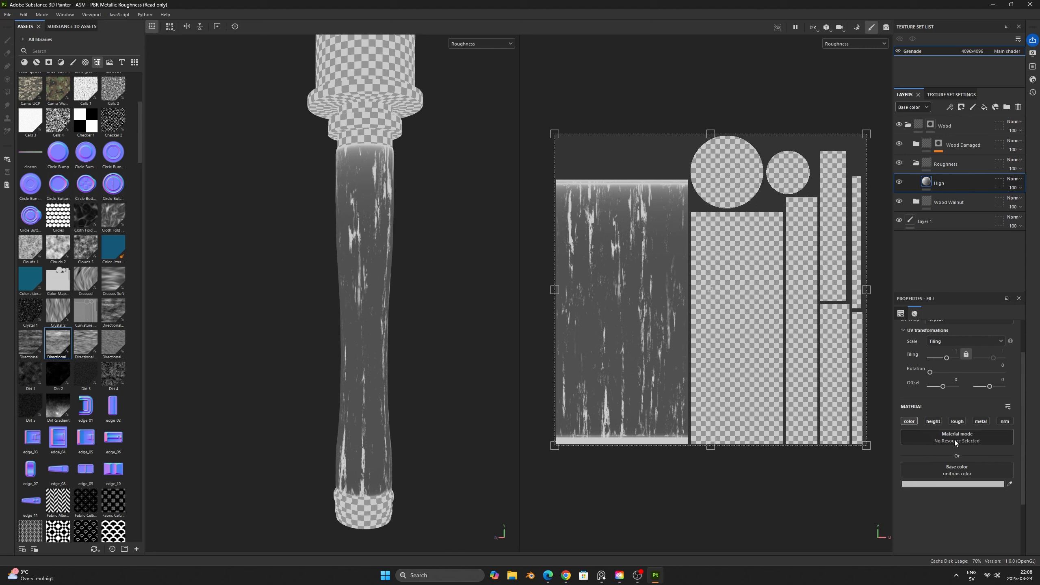
- Limit the High fill layer to the roughness channel and set its roughness to about 0.28
left_click(960, 423)
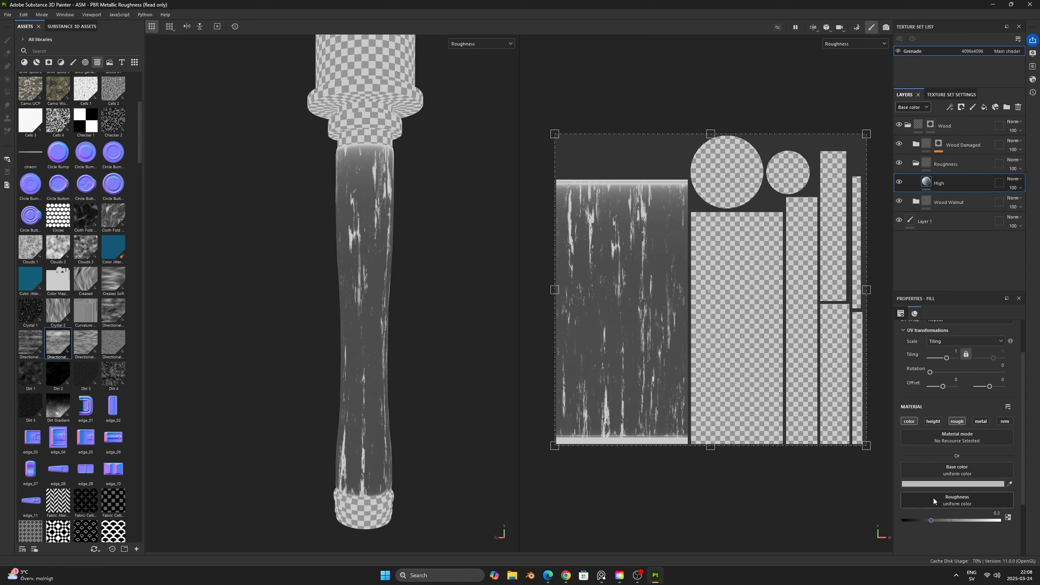
left_click(908, 421)
mouse_move(931, 491)
left_mouse_down()
mouse_move(911, 489)
mouse_move(929, 491)
left_mouse_up()
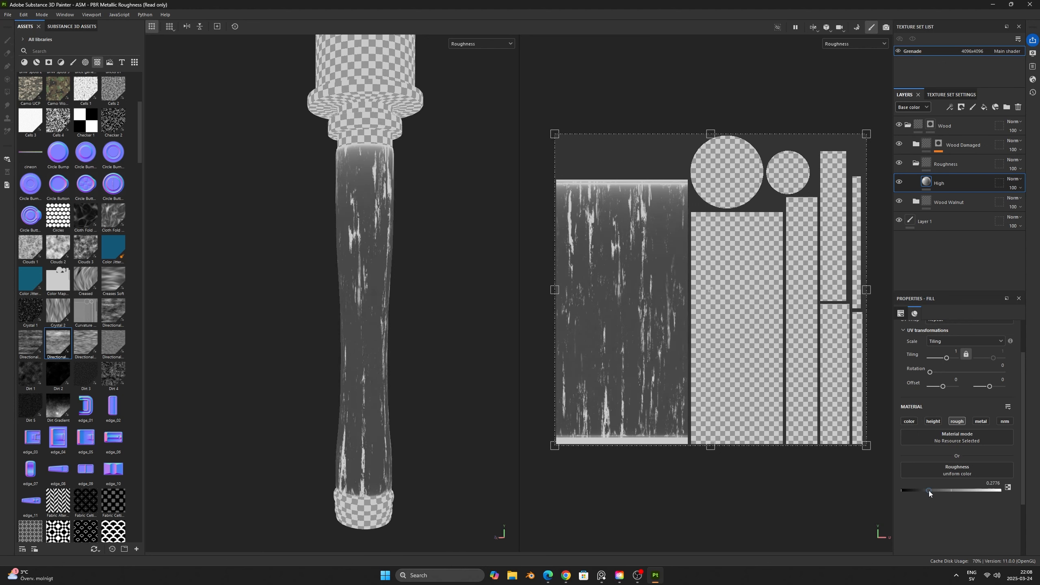
- Switch the layer stack to the Roughness channel and set the Wood Damaged folder's blending mode to Linear dodge (Add)
left_click(917, 108)
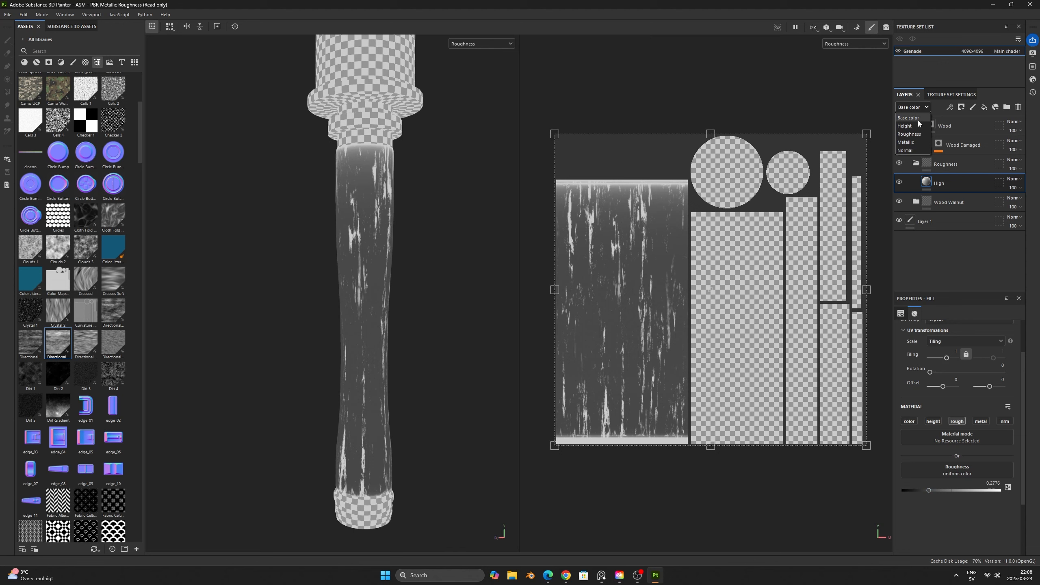
left_click(910, 134)
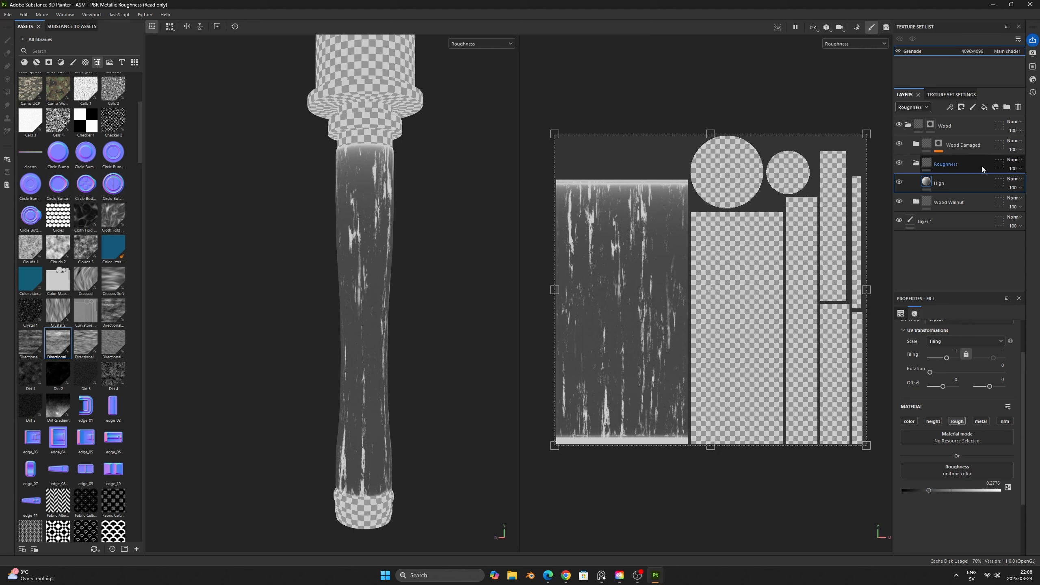
left_click(1019, 141)
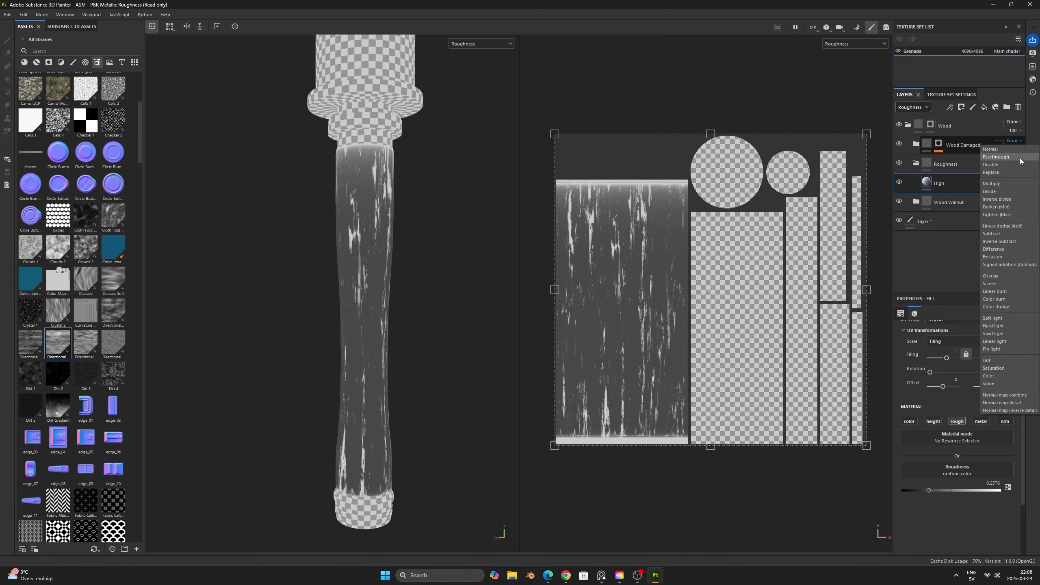
left_click(1021, 227)
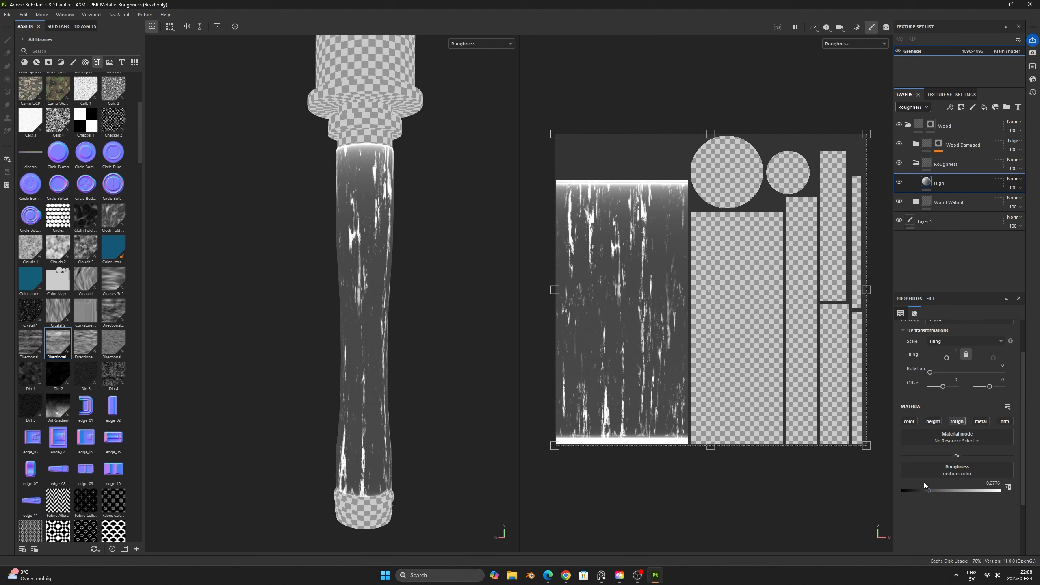
- Lower the High layer's roughness to 0.1469 and give it a black mask with a fill effect
left_click_drag(927, 489, 913, 490)
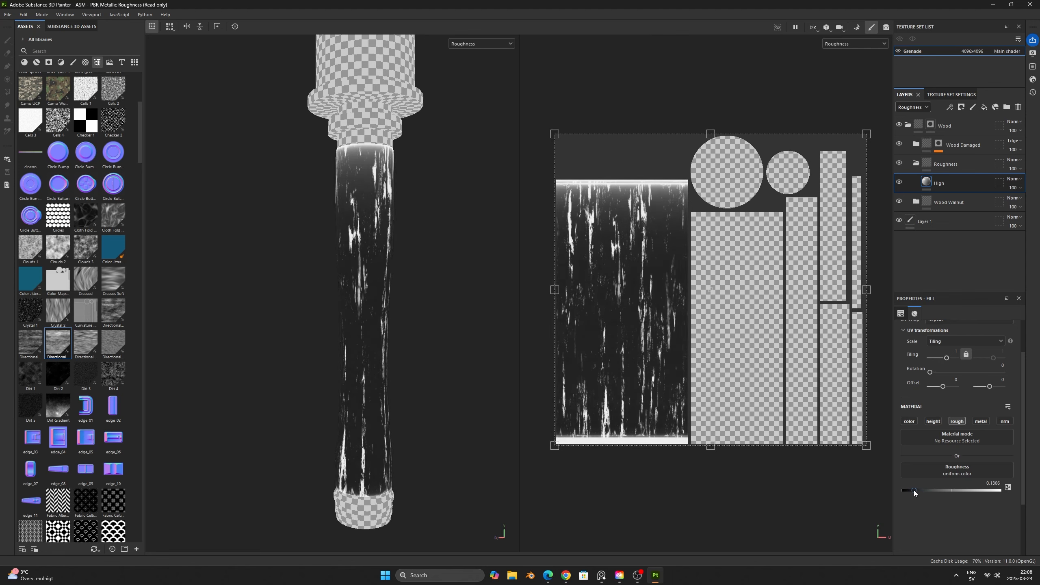
right_click(957, 187)
left_click(967, 203)
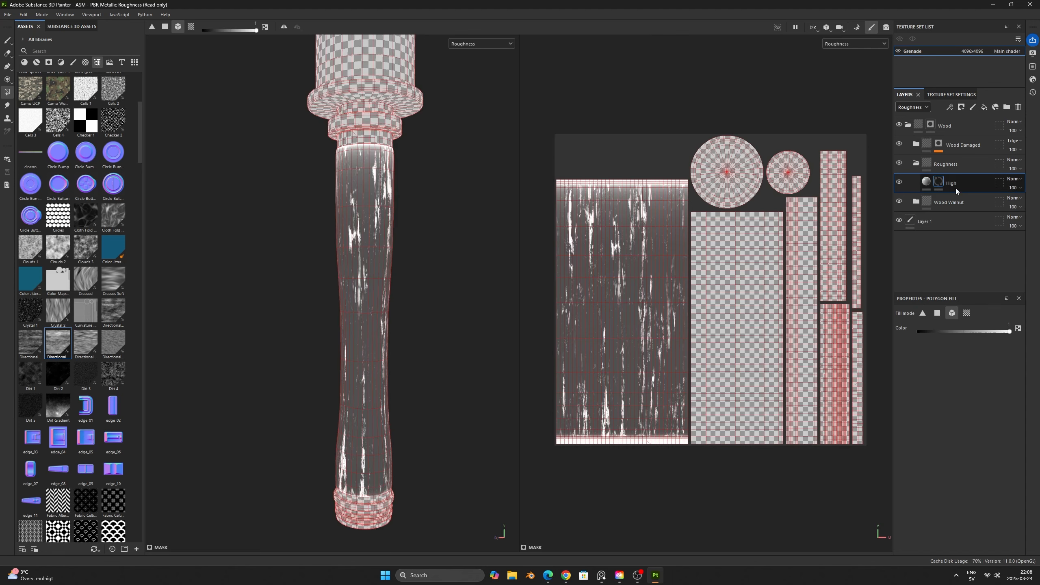
right_click(939, 181)
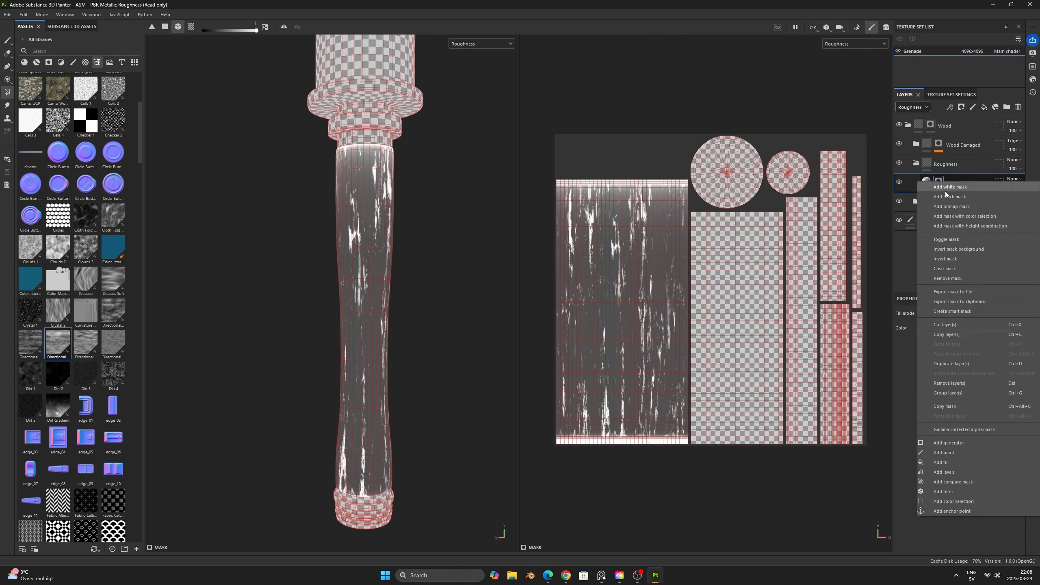
left_click(953, 459)
- Assign Grunge Map 002 to the High mask's fill, with balance 0.16 and contrast 0.39
left_click(54, 50)
type("grunge")
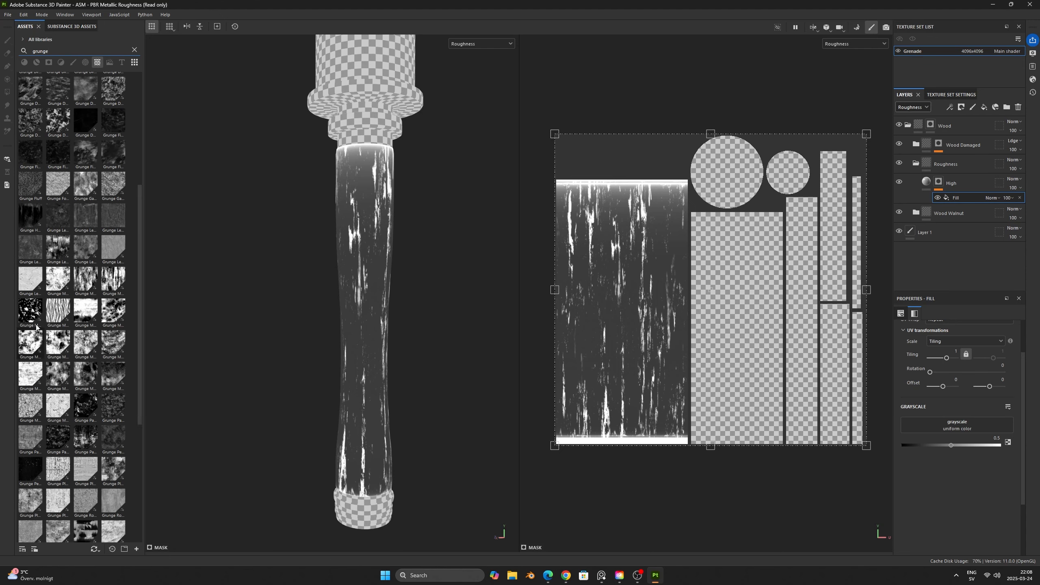
mouse_move(35, 302)
mouse_move(84, 284)
left_click_drag(84, 284, 956, 426)
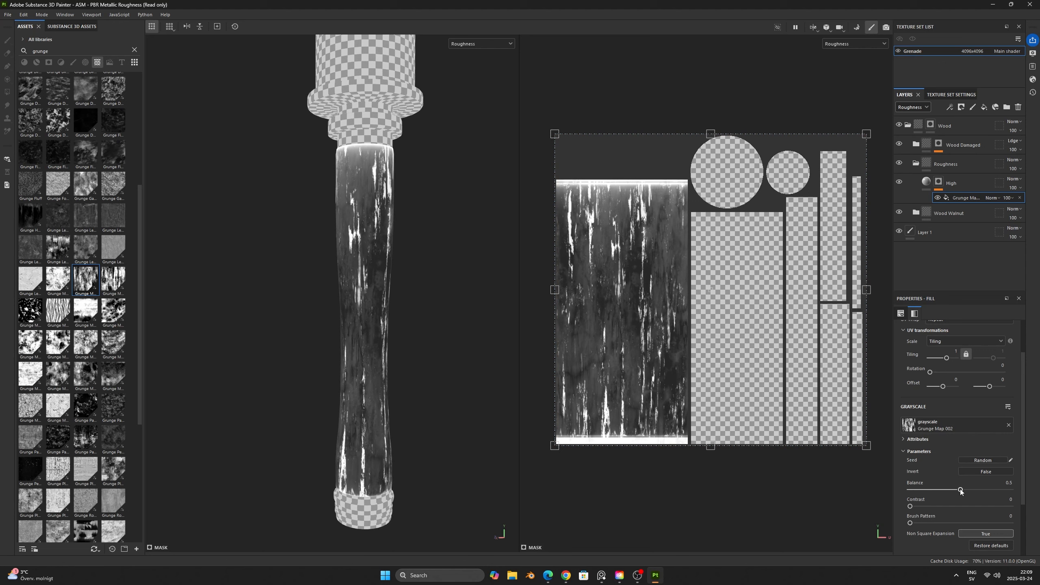
left_click_drag(909, 506, 925, 488)
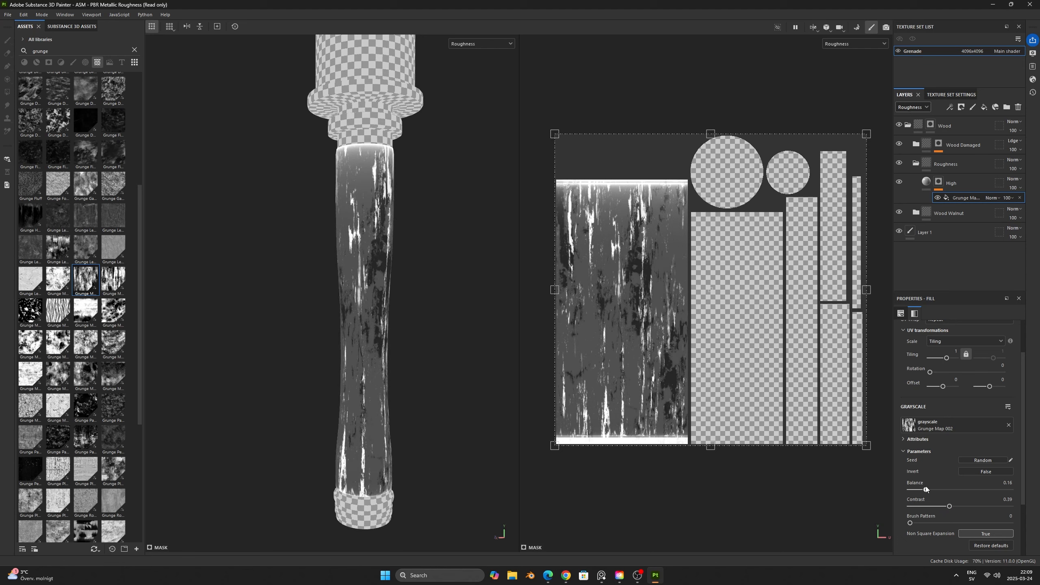
- Set the High layer's roughness to 0.2327 and check the handle's reflections in the material display
left_click(926, 182)
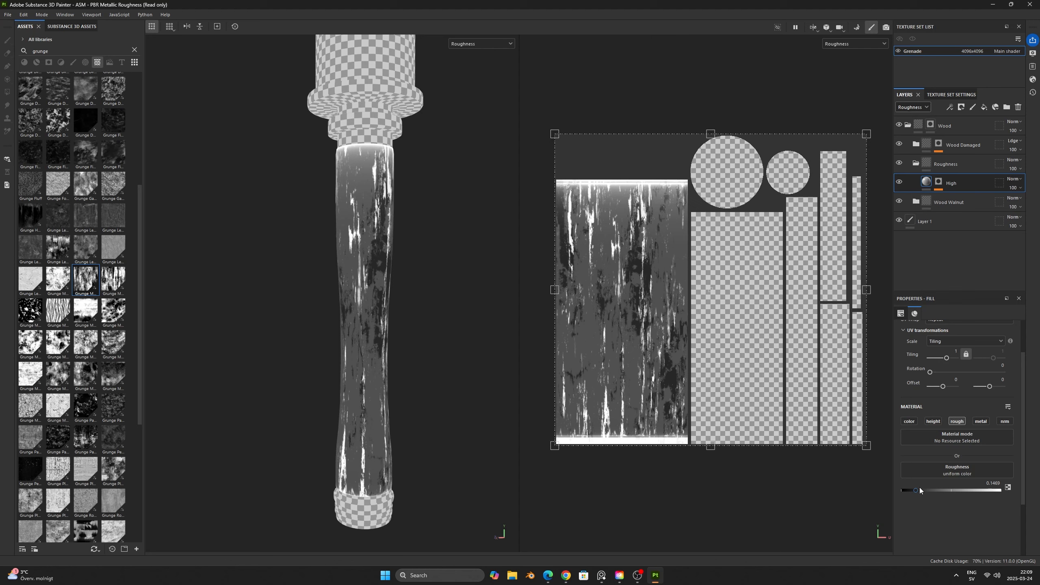
left_click_drag(918, 492, 923, 493)
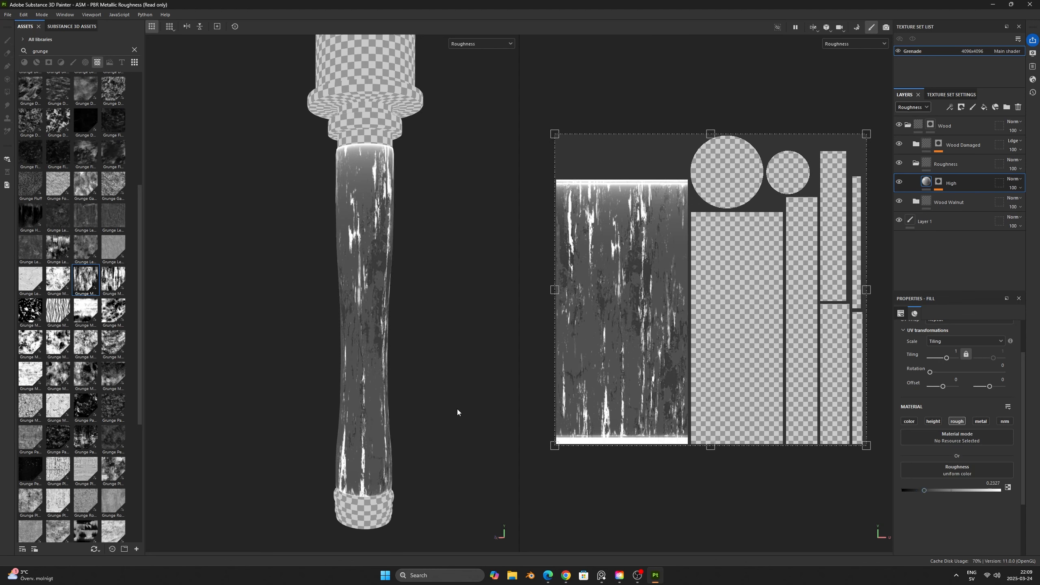
key("m")
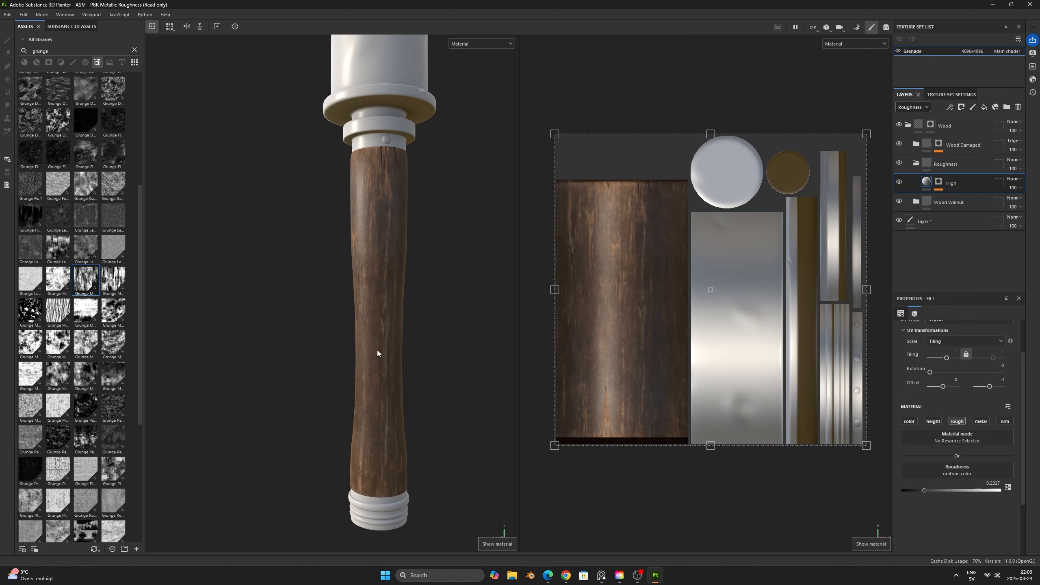
scroll(369, 311, "up", 2)
right_click_drag(369, 311, 327, 254, "shift")
scroll(385, 206, "up", 3)
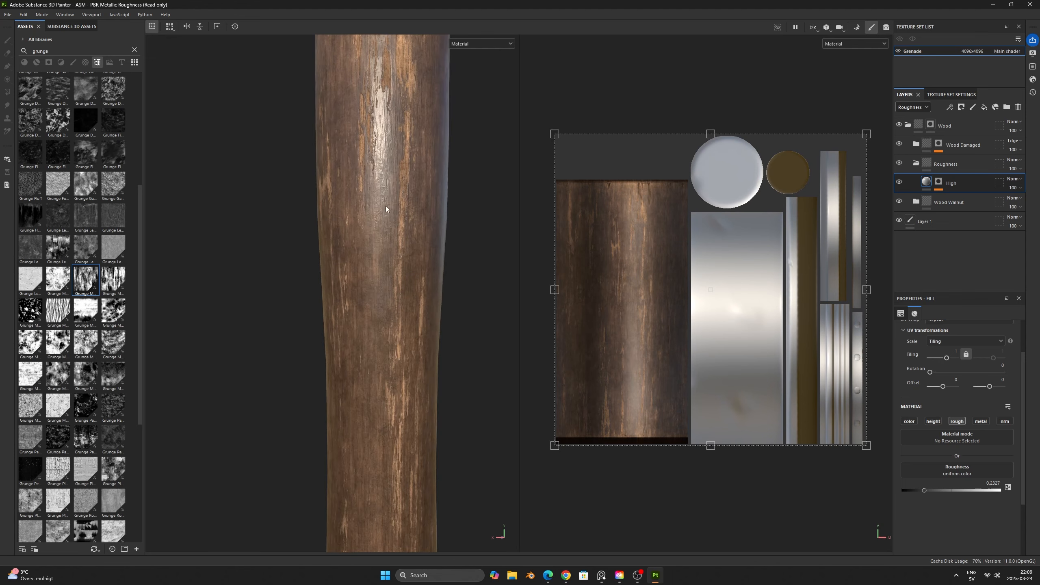
right_click_drag(386, 205, 329, 273, "shift")
- Raise the High layer's roughness to about 0.63, judging the contrast in the Roughness channel display
left_click_drag(926, 493, 974, 488)
key("c")
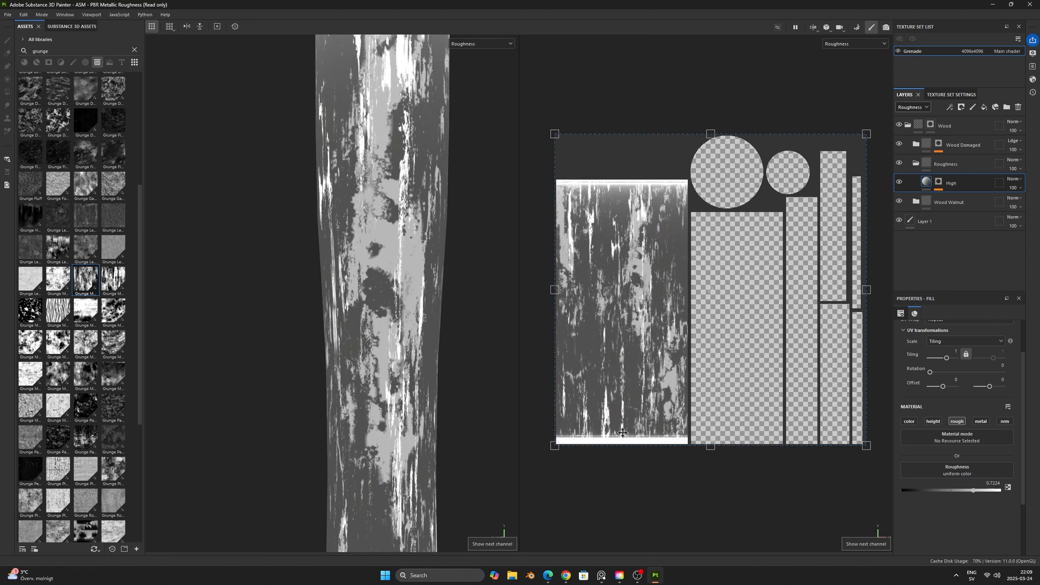
scroll(416, 439, "down", 3)
middle_click_drag(416, 440, 400, 372)
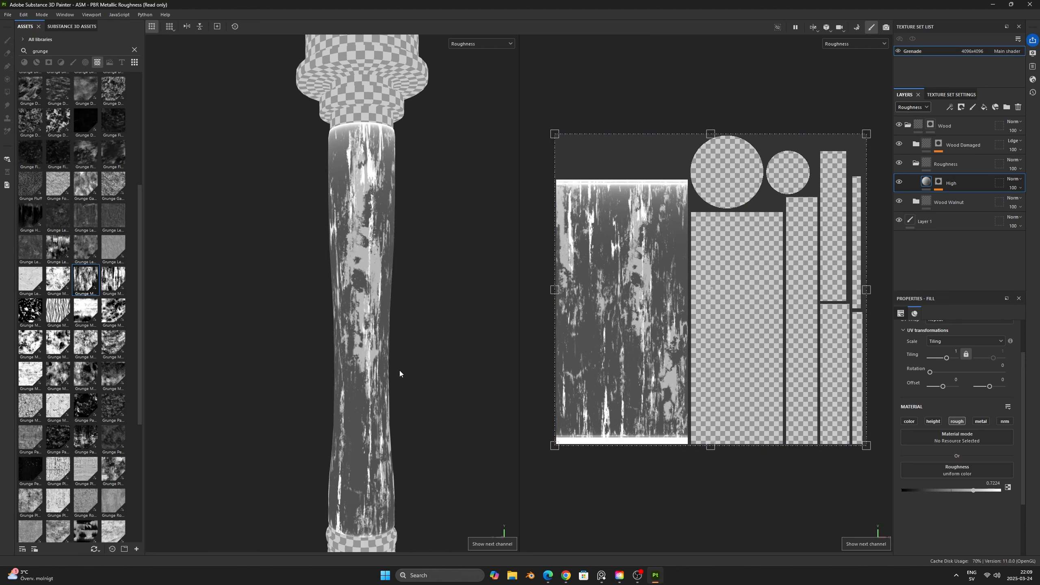
left_click_drag(973, 490, 953, 492)
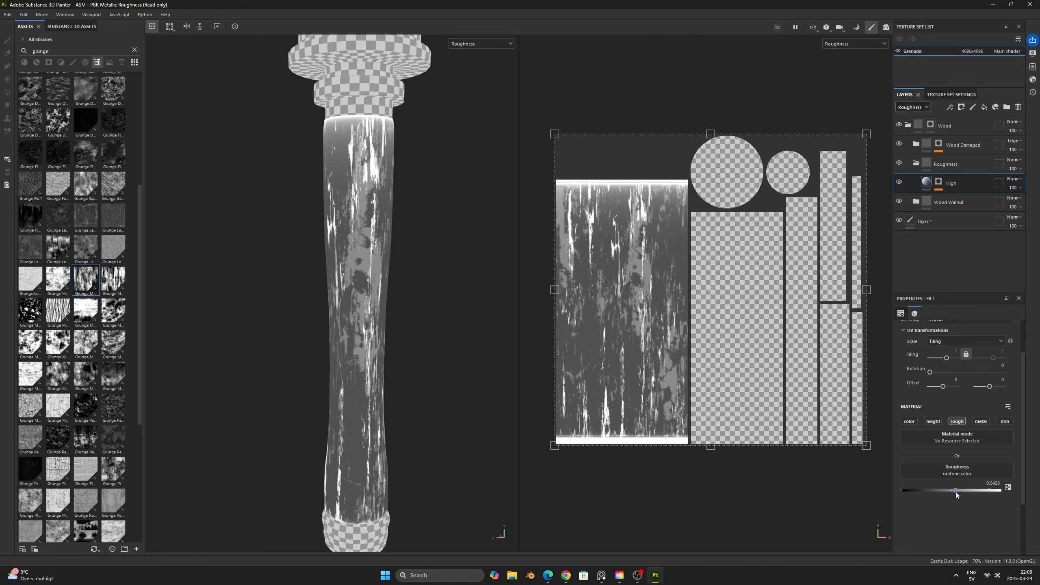
left_click_drag(964, 490, 963, 487)
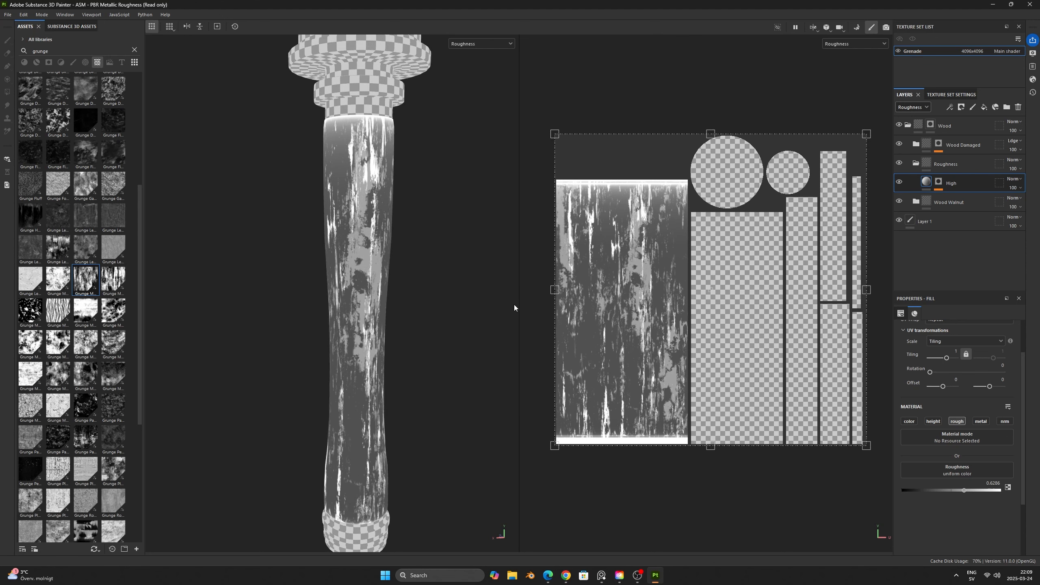
- Examine the handle's roughness variation up close and from a distance, comparing the material and Roughness displays under different lighting
key("m")
scroll(384, 286, "up", 3)
right_click_drag(380, 279, 343, 270, "shift")
key("c")
key("m")
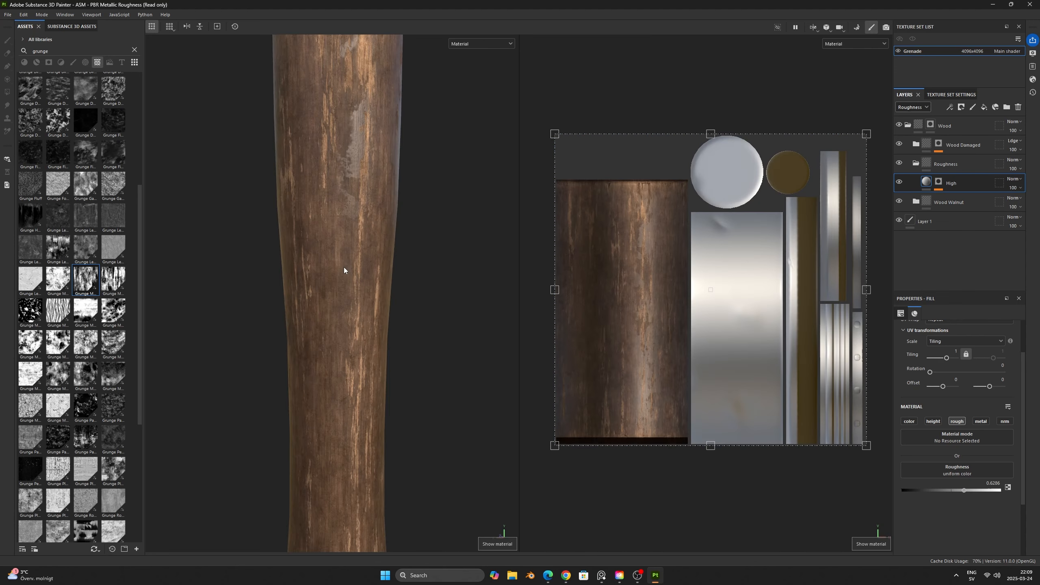
left_click_drag(344, 267, 368, 254, "alt")
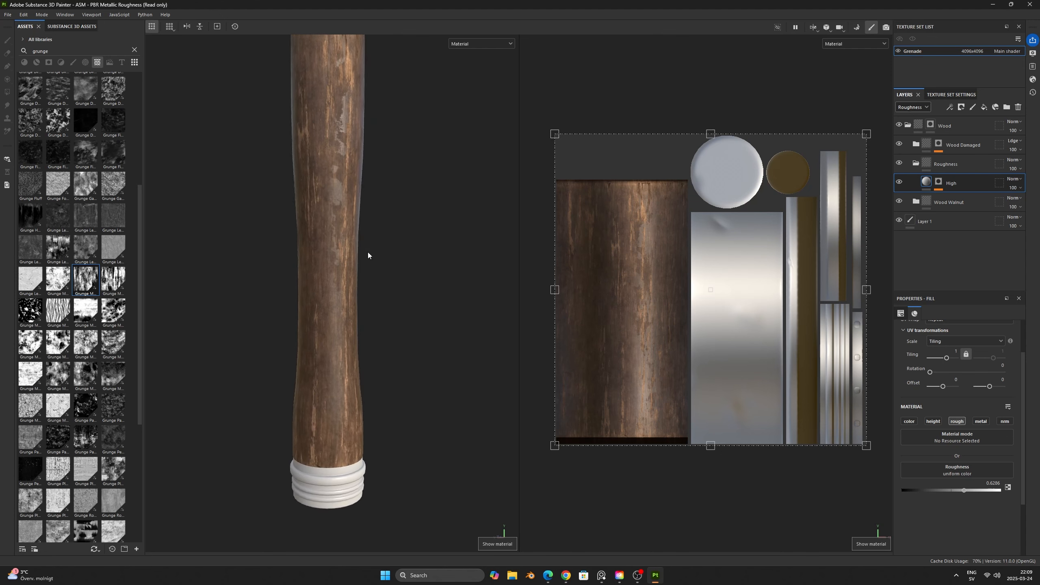
key("c")
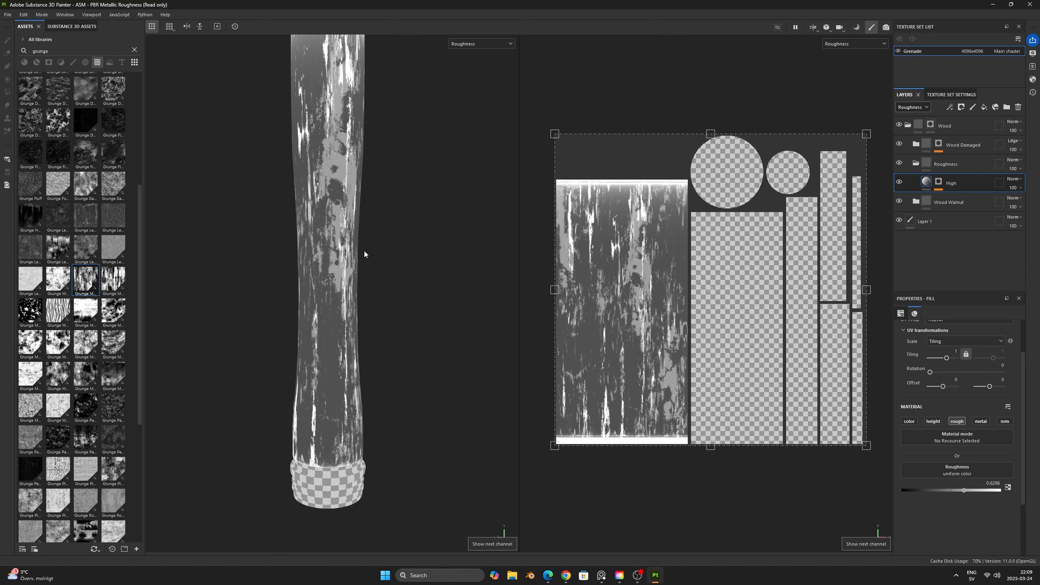
key("m")
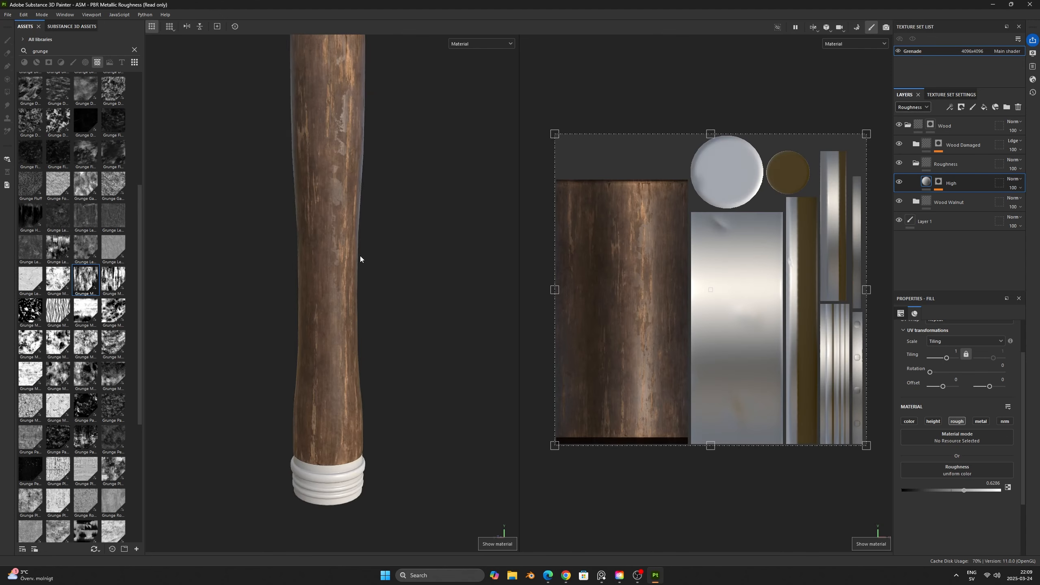
scroll(360, 259, "down", 3)
middle_click_drag(359, 258, 382, 328, "alt")
left_click_drag(382, 328, 445, 313, "alt")
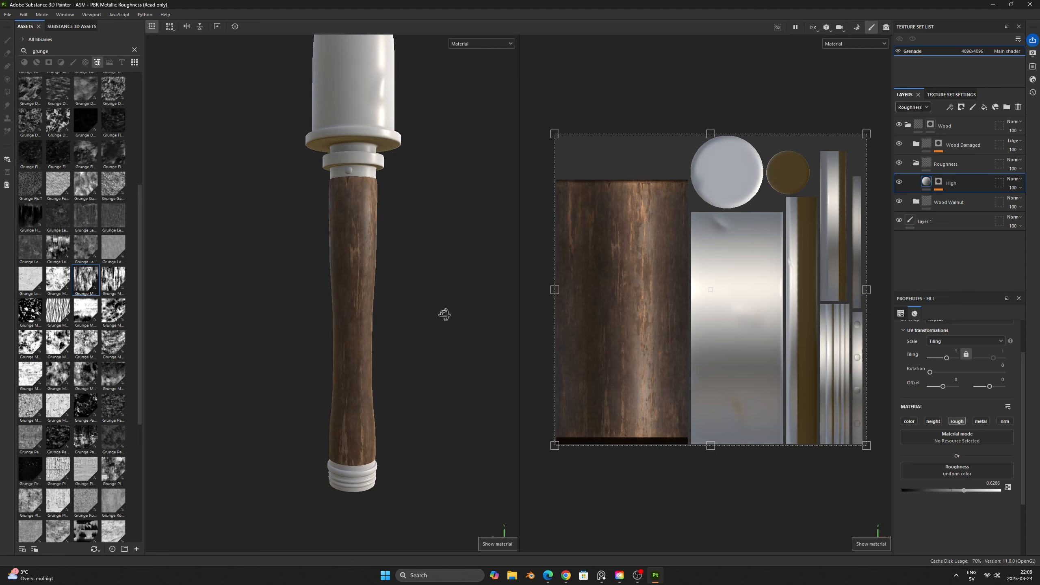
right_click_drag(446, 313, 376, 311, "shift")
scroll(353, 297, "up", 3)
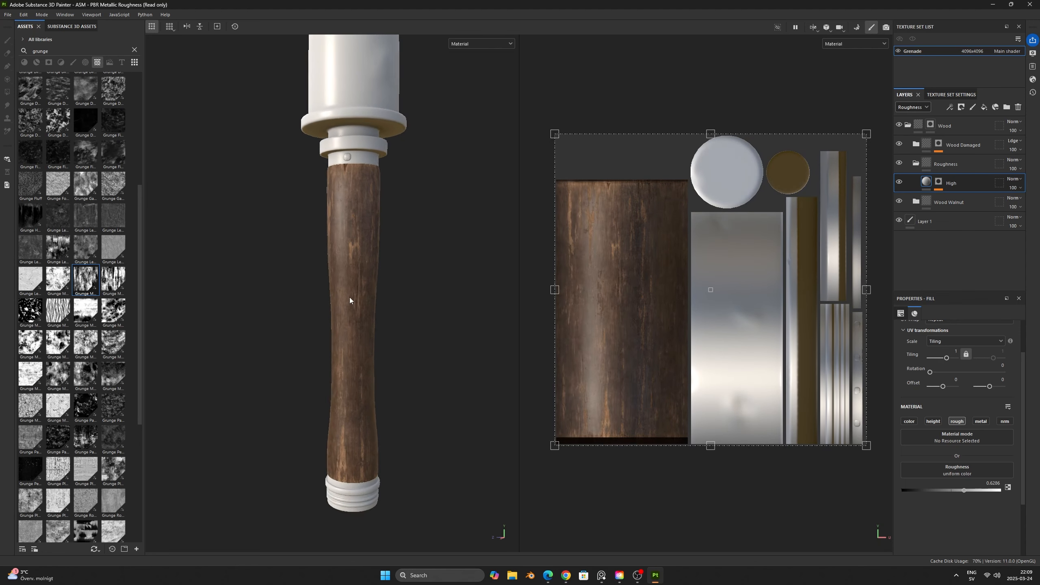
- Add a fill layer named Low above the High layer in the Roughness folder
middle_click_drag(397, 322, 406, 305, "alt")
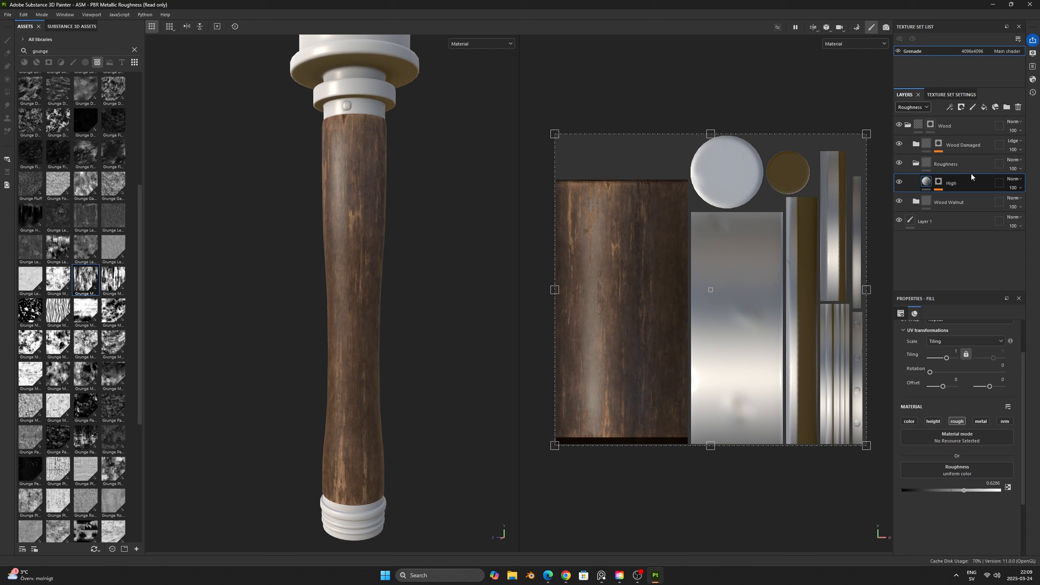
left_click(983, 107)
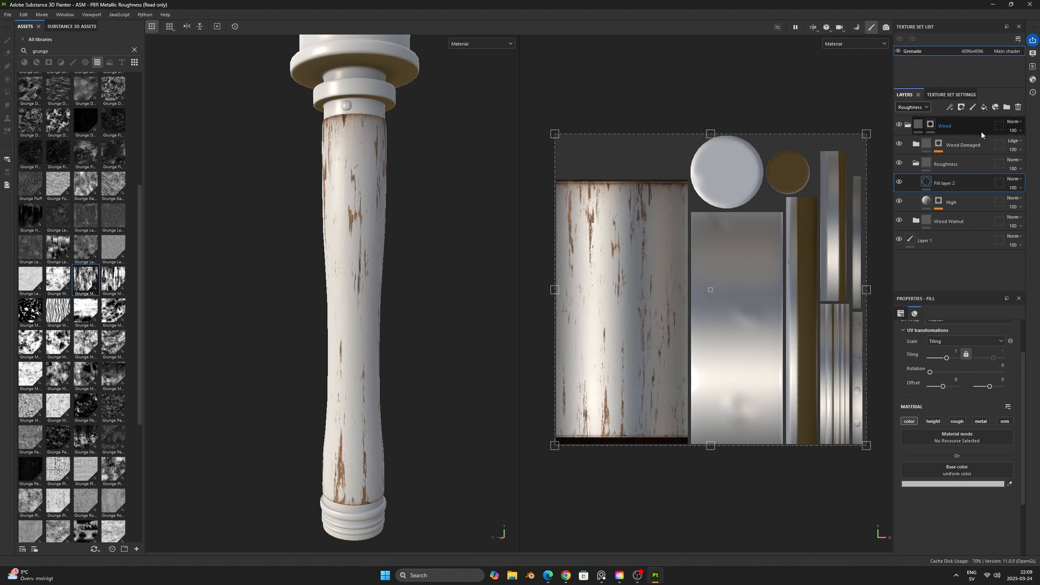
double_click(944, 183)
type("Low")
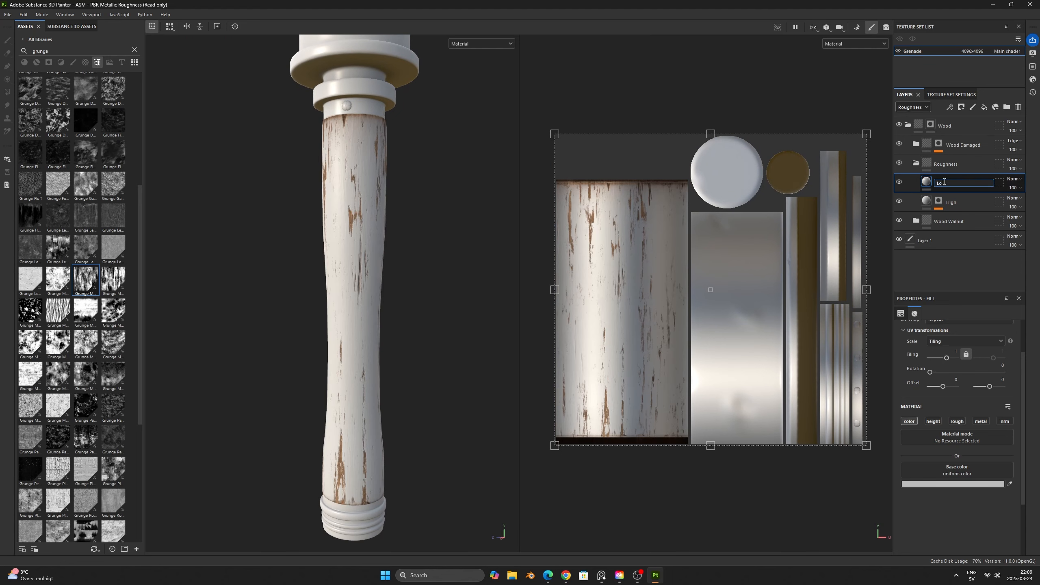
key("Return")
- Give the Low layer a black mask with a fill effect that uses Grunge Map 004
right_click(944, 184)
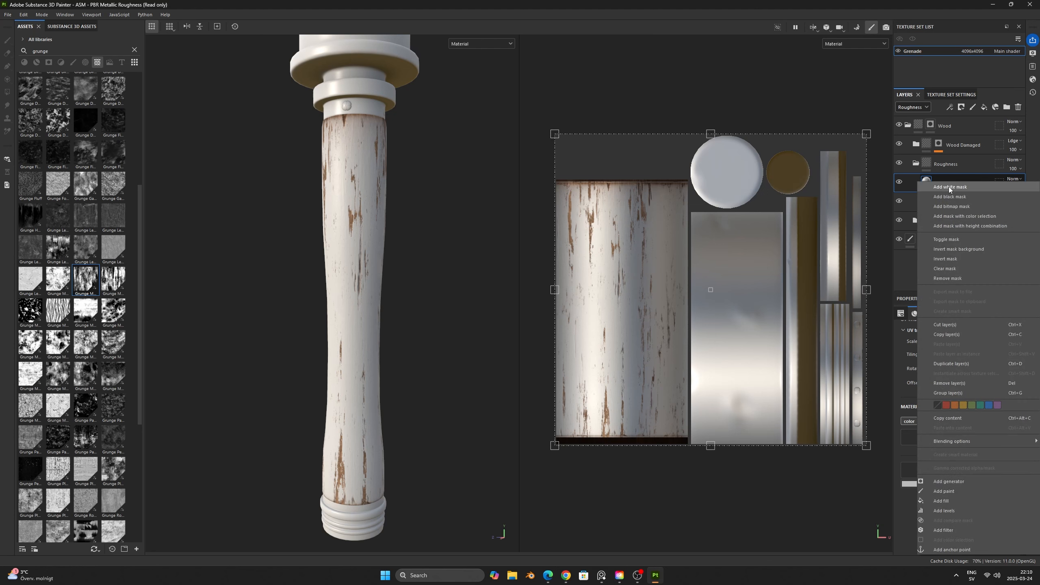
left_click(944, 198)
right_click(941, 181)
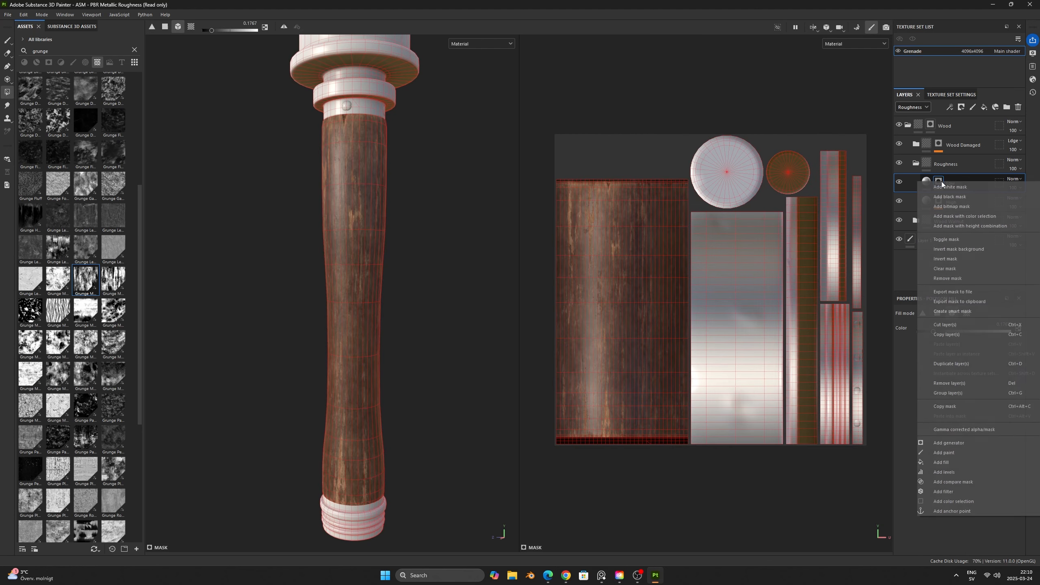
left_click(957, 458)
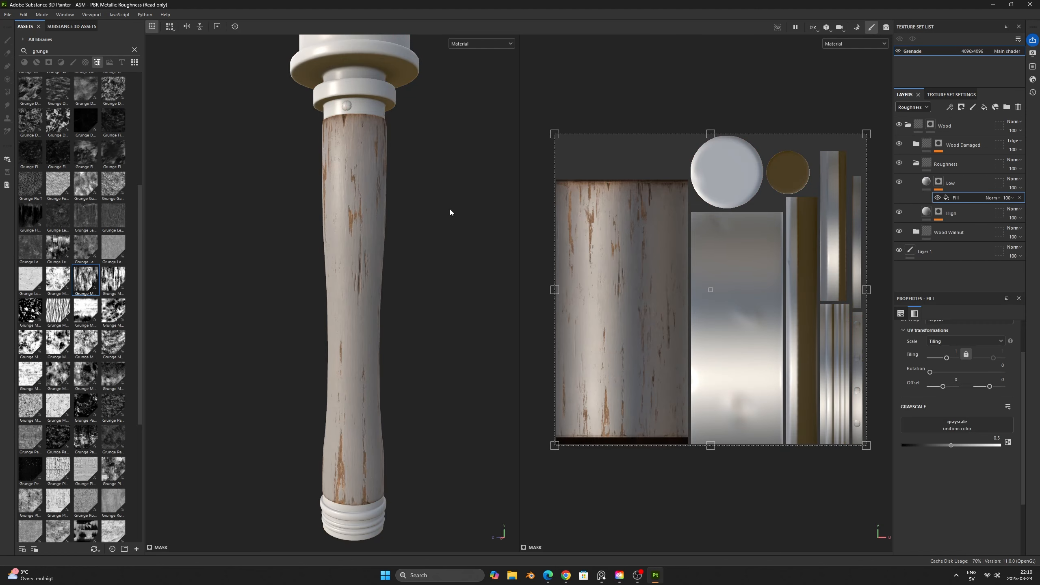
key("c")
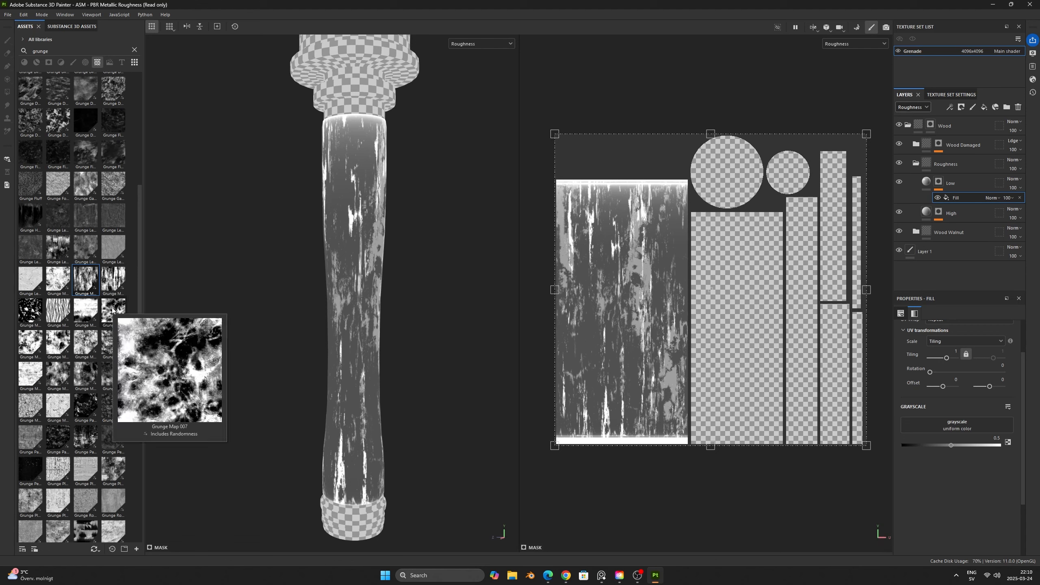
mouse_move(22, 307)
left_click_drag(22, 308, 923, 424)
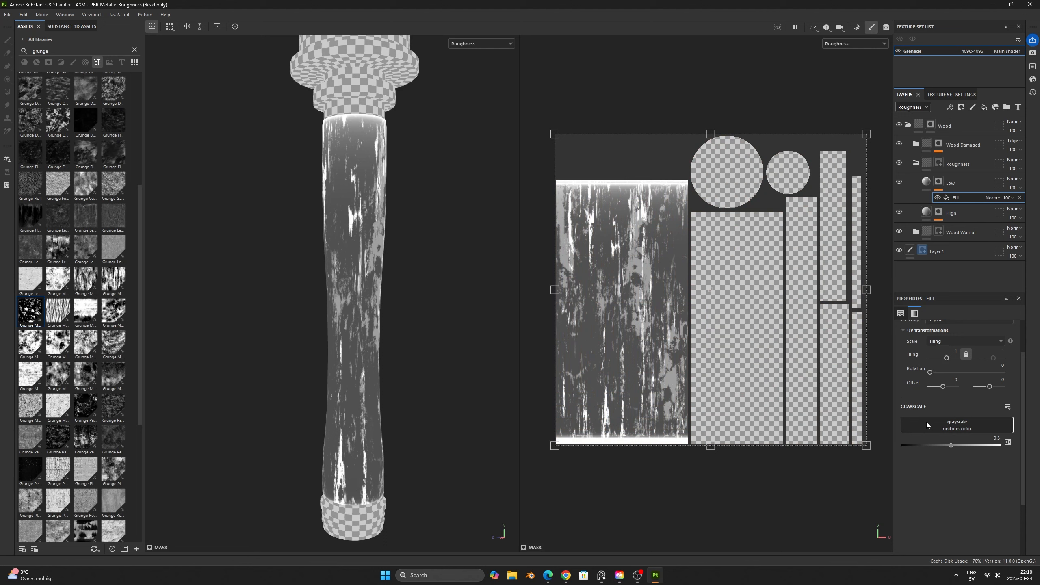
- Restrict the Low layer to the roughness channel and set its roughness to 0.2163
left_click(926, 182)
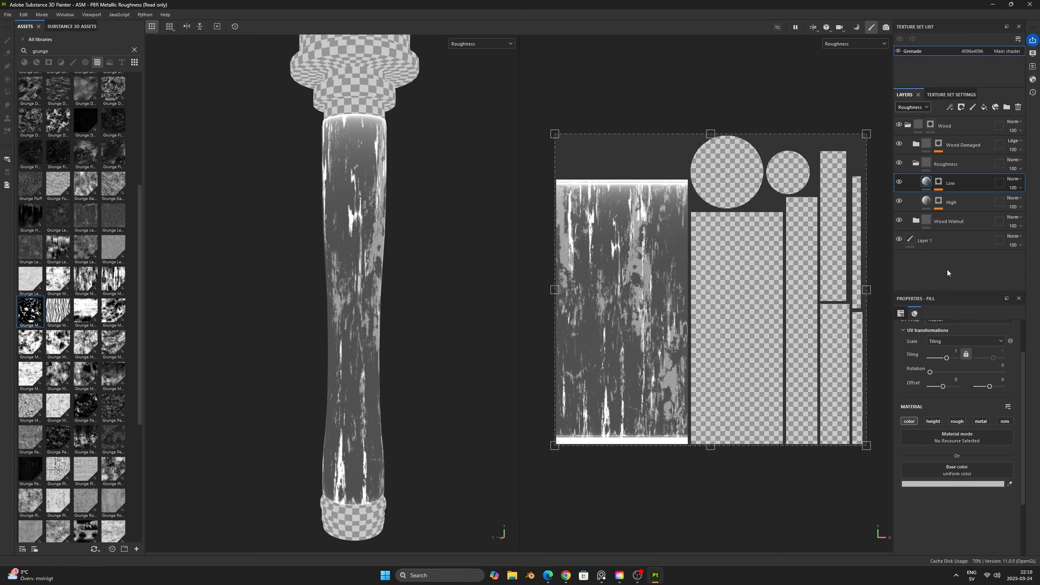
left_click(912, 423)
left_click(960, 421)
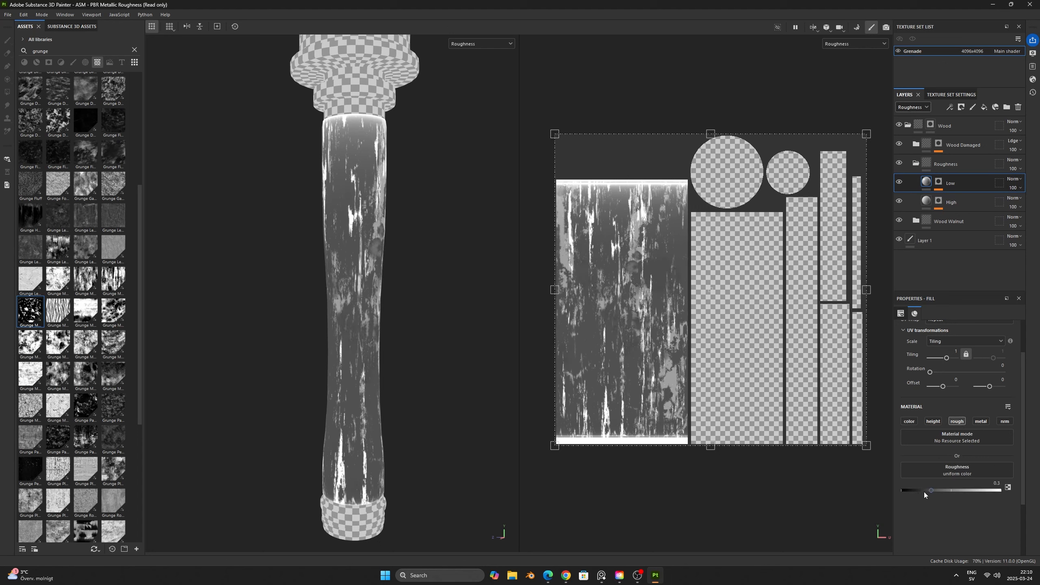
mouse_move(924, 491)
left_mouse_down()
mouse_move(910, 487)
mouse_move(921, 486)
left_mouse_up()
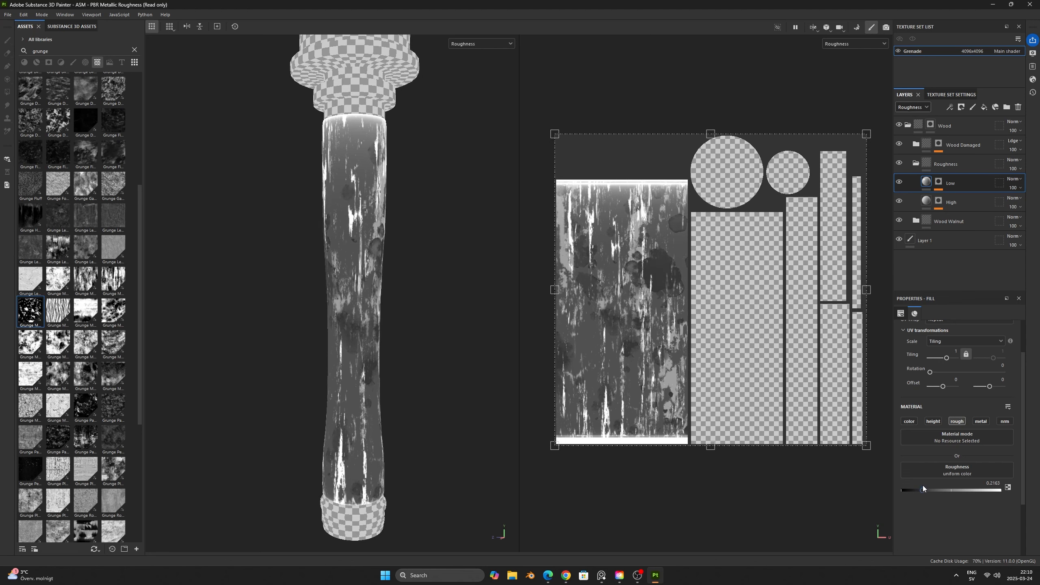
- Set the balance of the Low mask's grunge fill to 0.11 and its contrast to 0.14
left_click(939, 183)
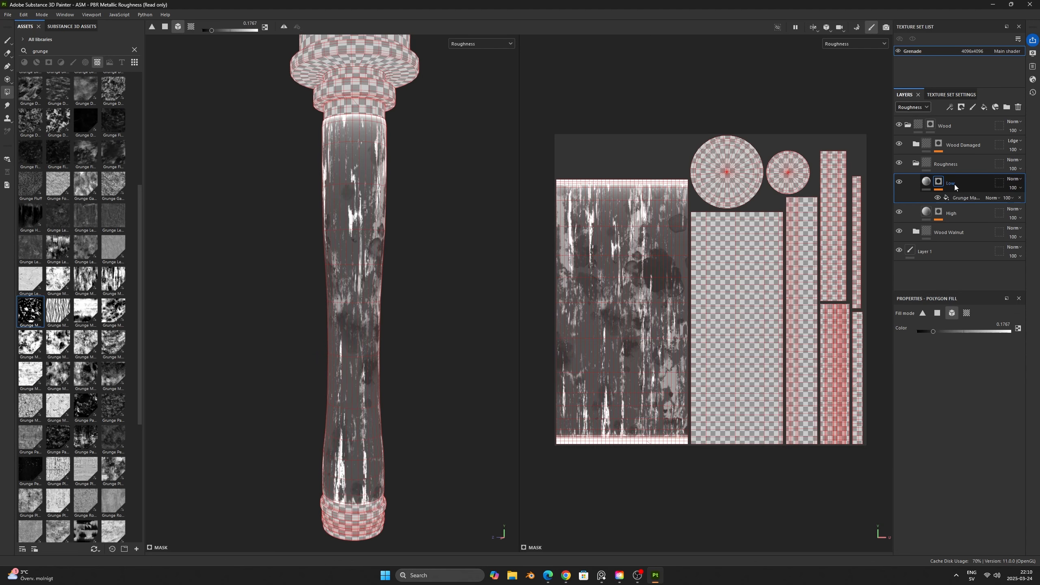
left_click(966, 198)
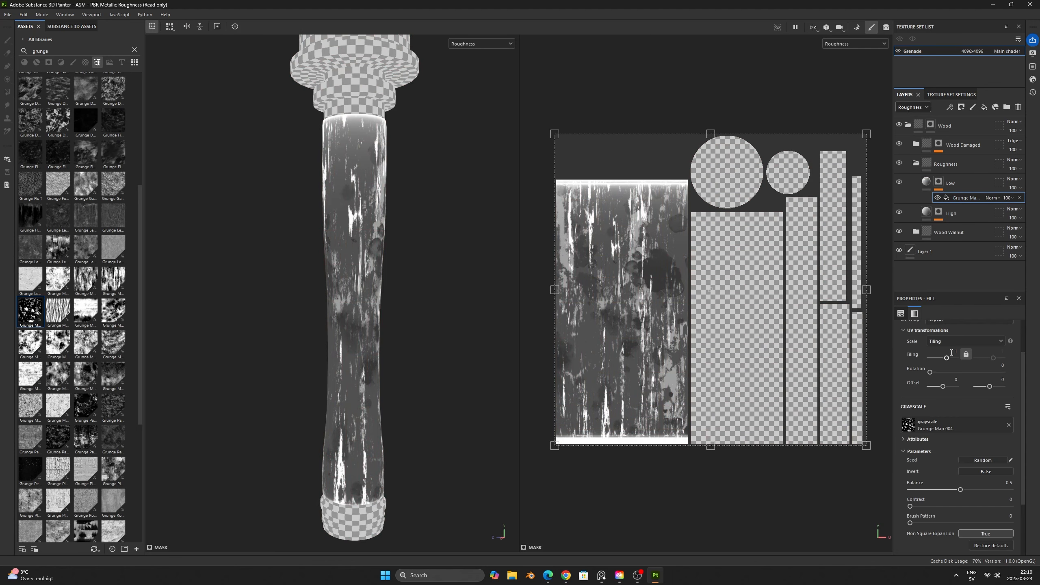
left_click(1012, 178)
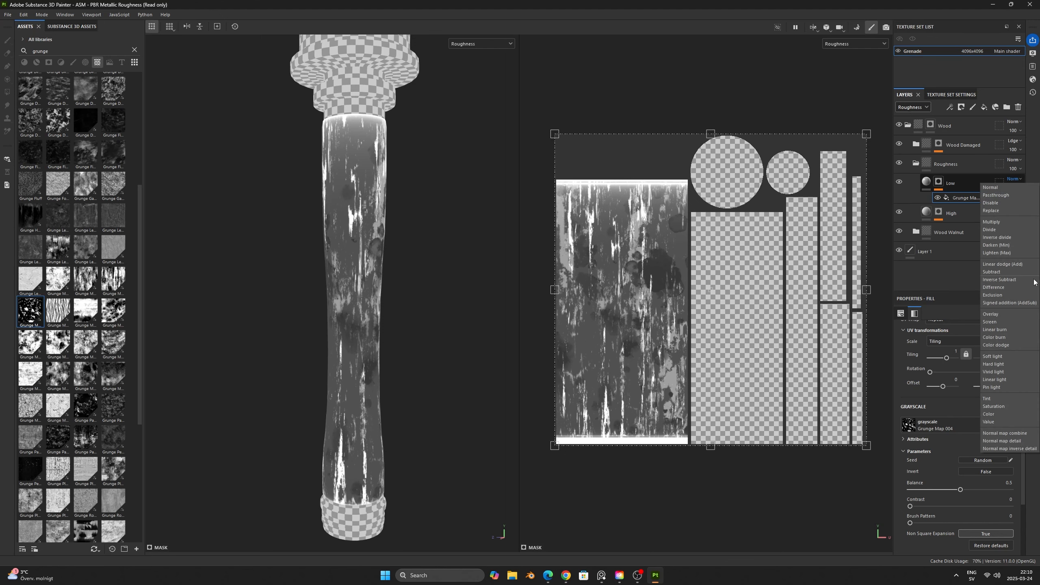
left_click(1011, 264)
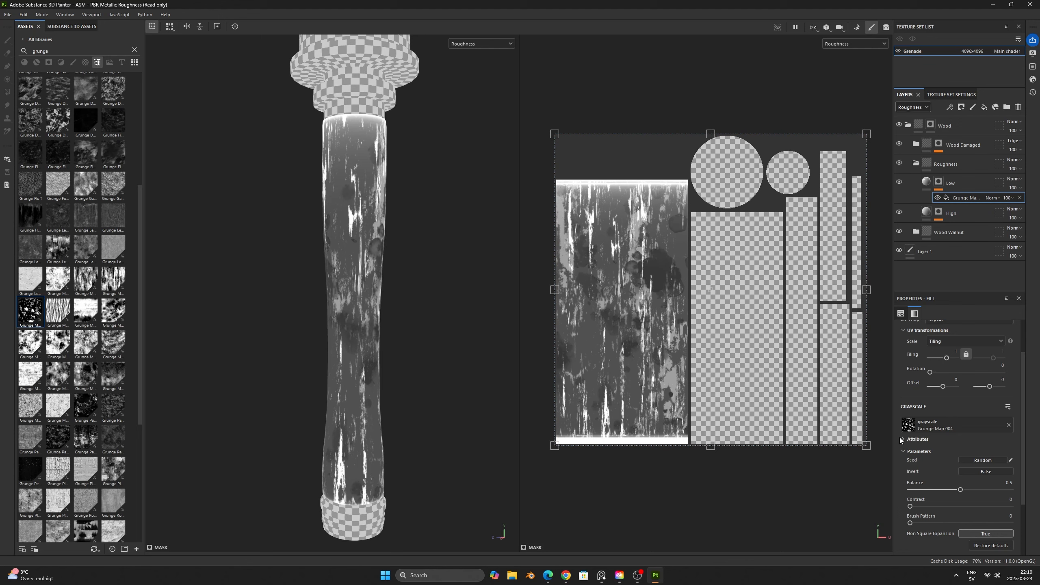
left_click_drag(959, 490, 921, 490)
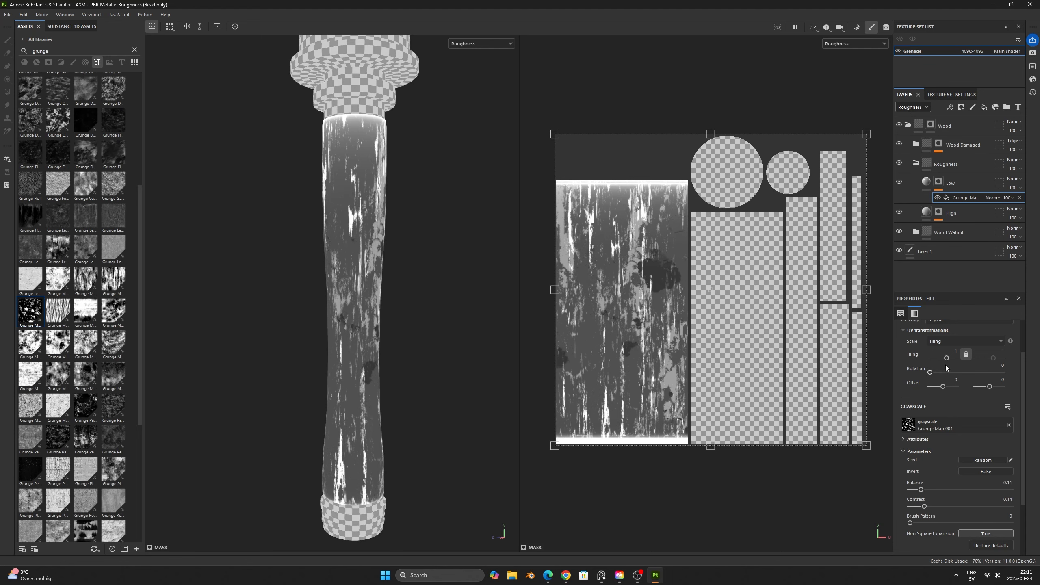
- Adjust the Low mask's grunge to a tiling of about 1.56, a new random seed and a balance of 0.36
left_click_drag(945, 359, 946, 359)
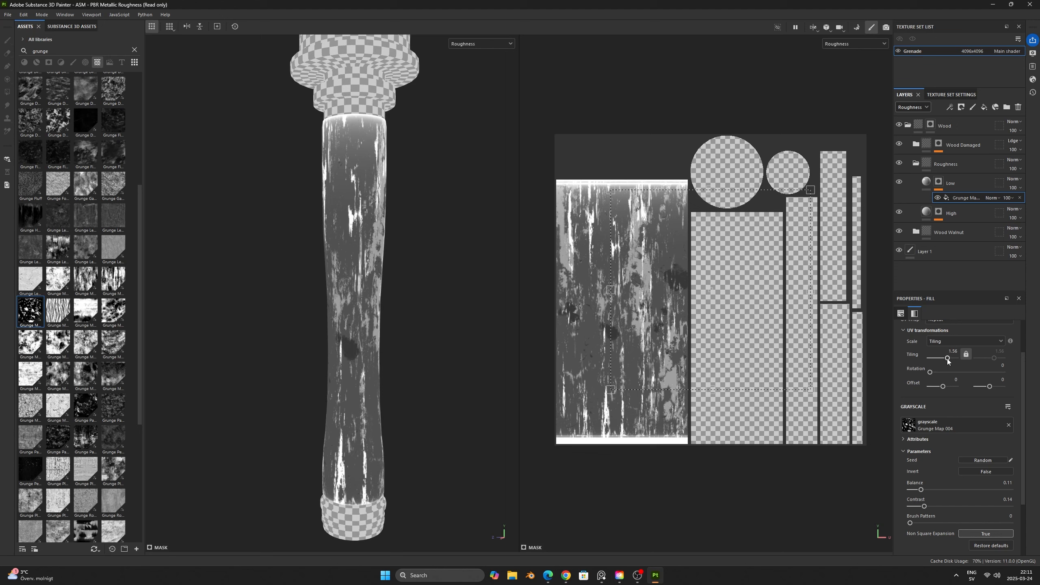
left_click(985, 462)
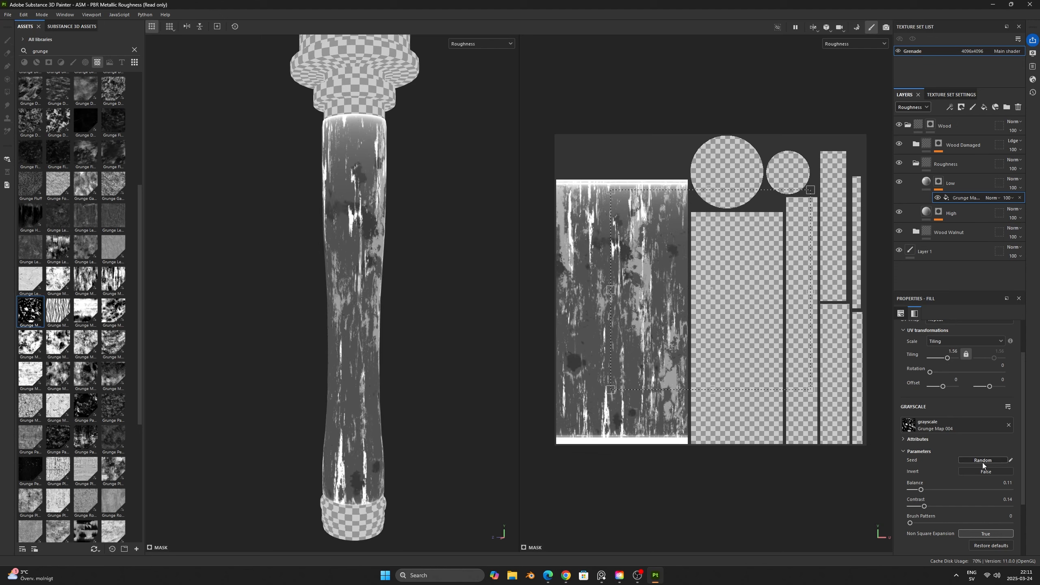
left_click(982, 460)
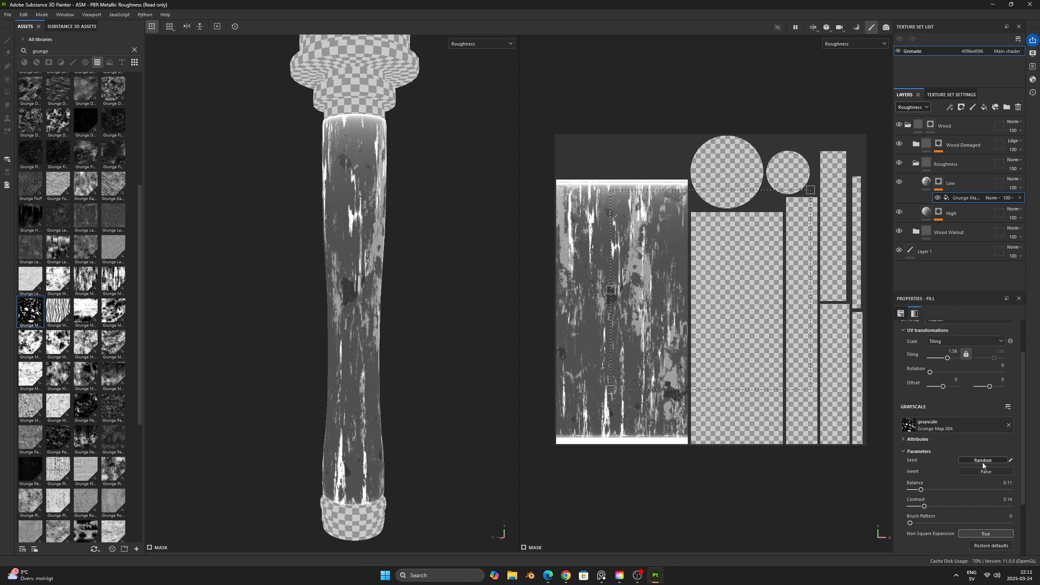
left_click_drag(923, 492, 946, 491)
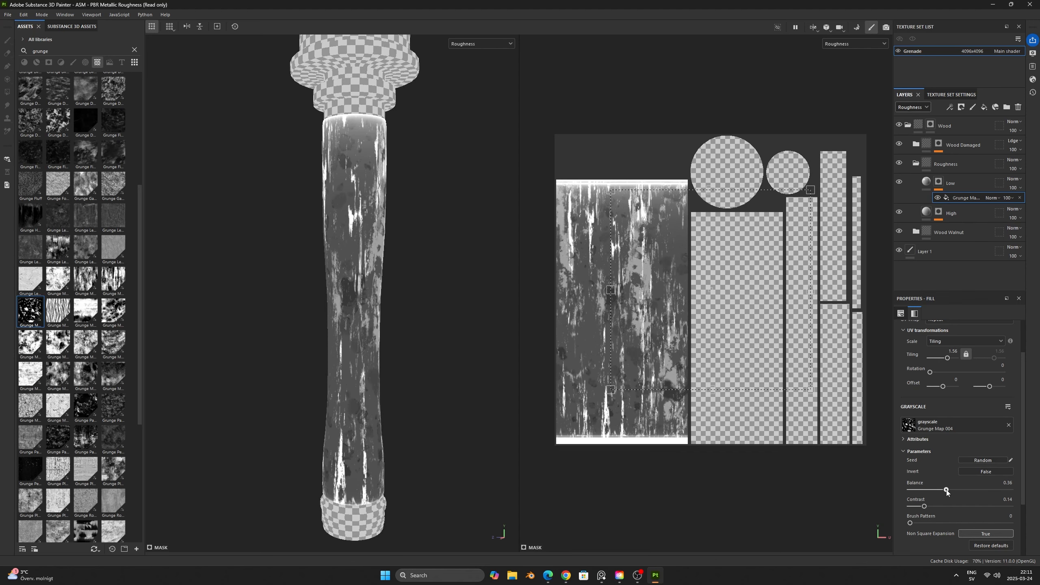
- Compare the handle in the material and Roughness displays, and set roughness to about 0.28 on Low and 0.5873 on High
key("m")
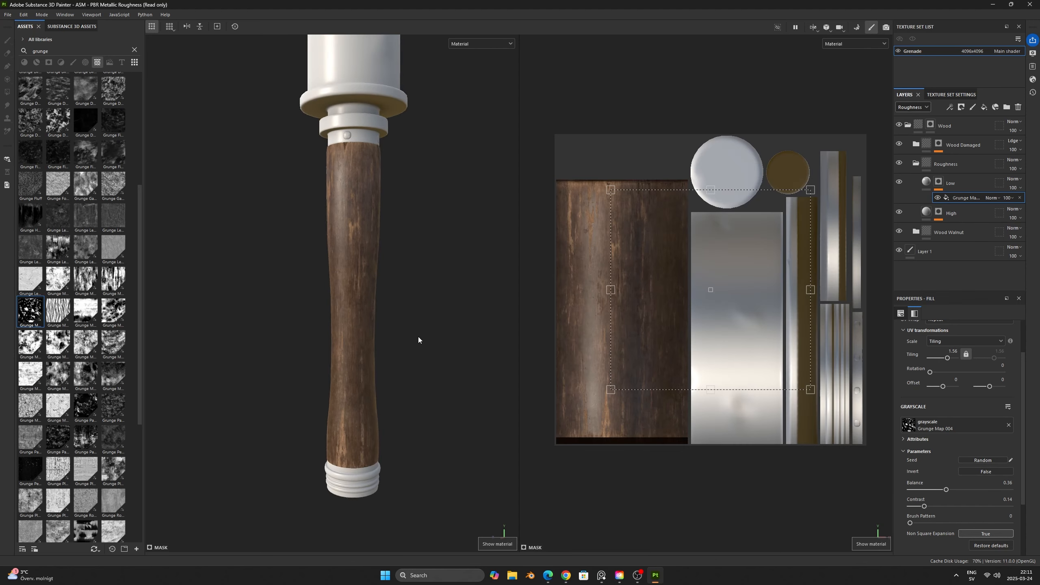
scroll(332, 298, "up", 3)
mouse_move(332, 298)
left_mouse_down("alt")
mouse_move(434, 322)
mouse_move(478, 368)
left_mouse_up("alt")
key("c")
scroll(435, 320, "down", 4)
middle_click_drag(478, 368, 443, 369)
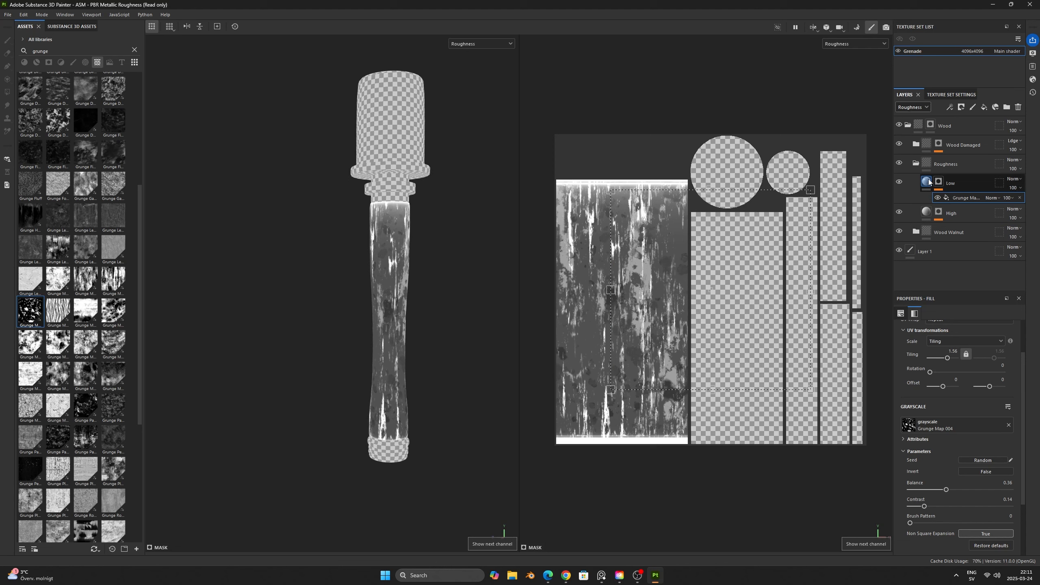
left_click(954, 182)
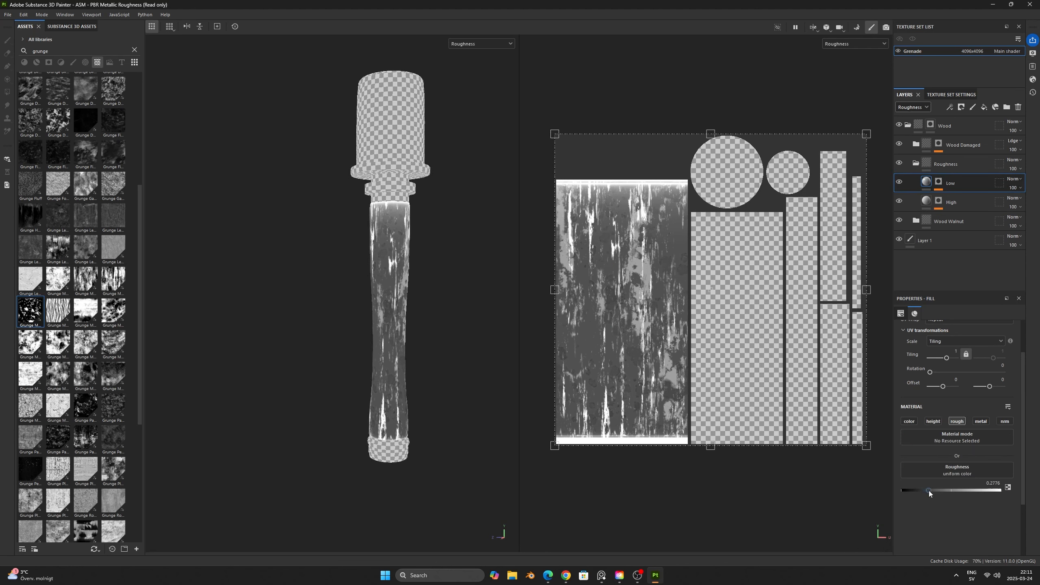
left_click_drag(429, 318, 384, 315, "alt")
left_click(928, 205)
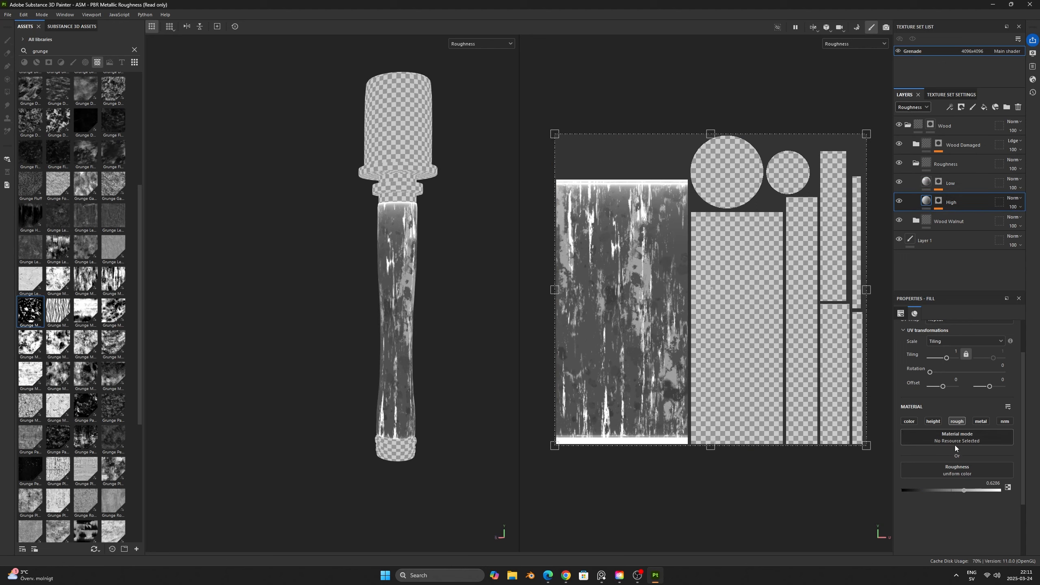
left_click_drag(960, 491, 957, 491)
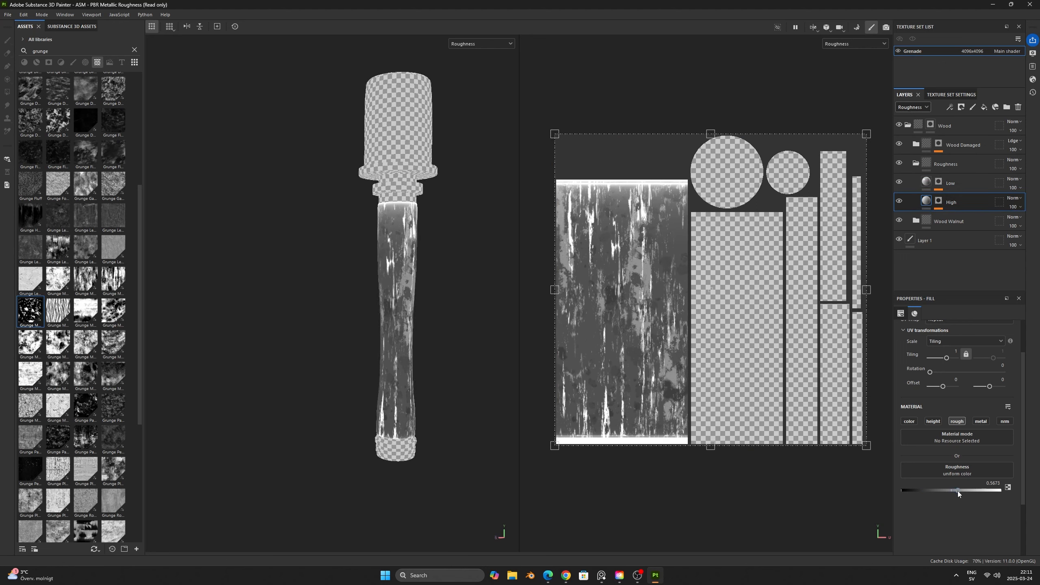
- Set the roughness of the Base layer inside the Wood Damaged folder to 0.6245
left_click(916, 143)
left_click(952, 163)
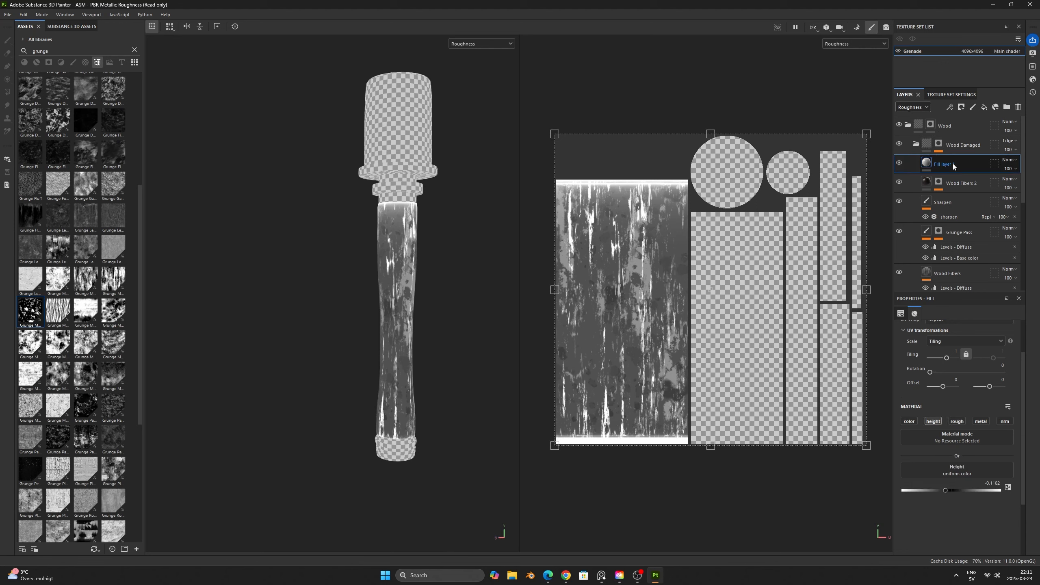
scroll(959, 228, "down", 3)
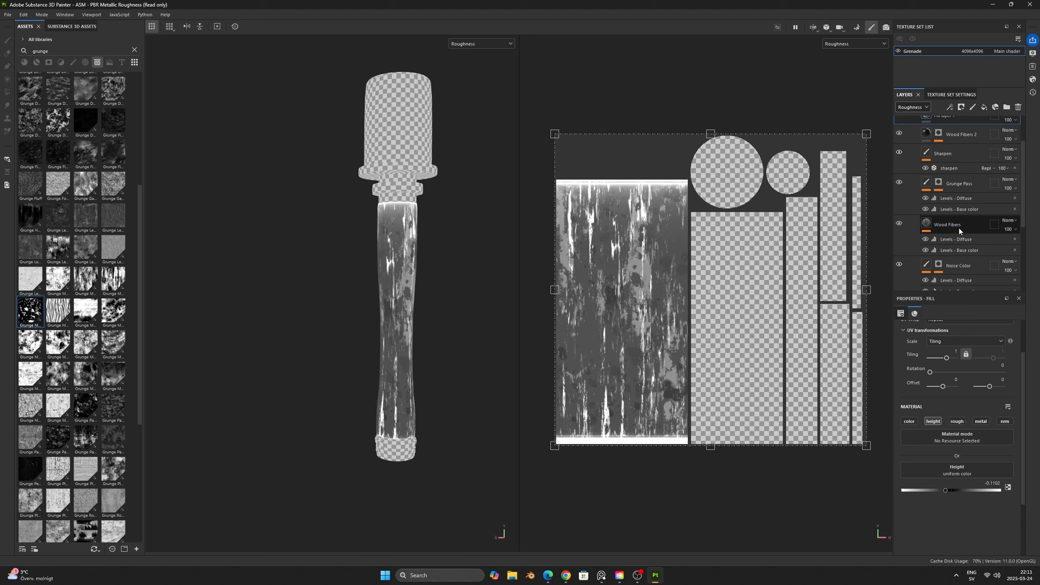
left_click(954, 257)
scroll(962, 512, "down", 1)
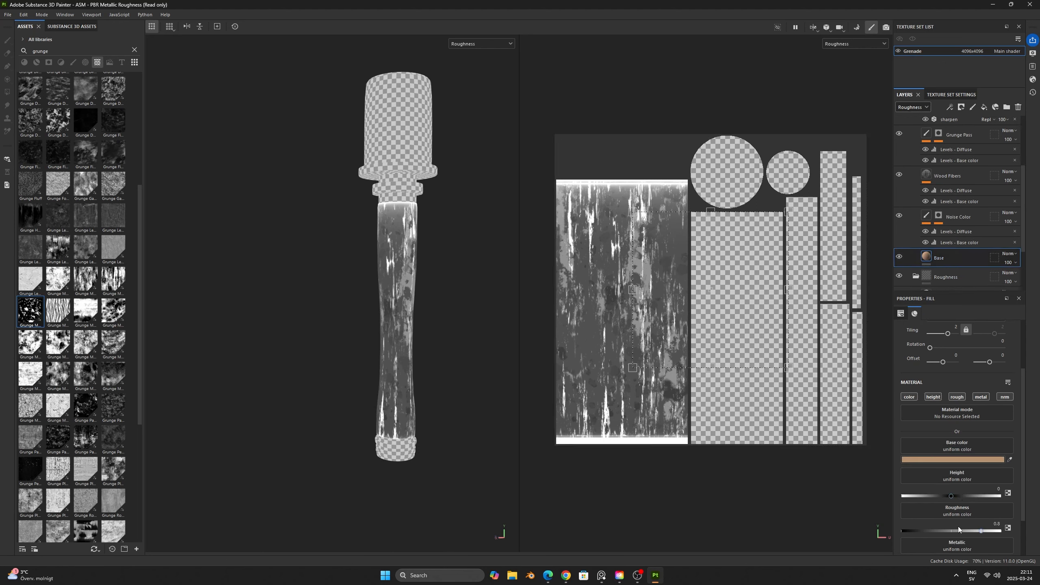
left_click_drag(981, 531, 961, 531)
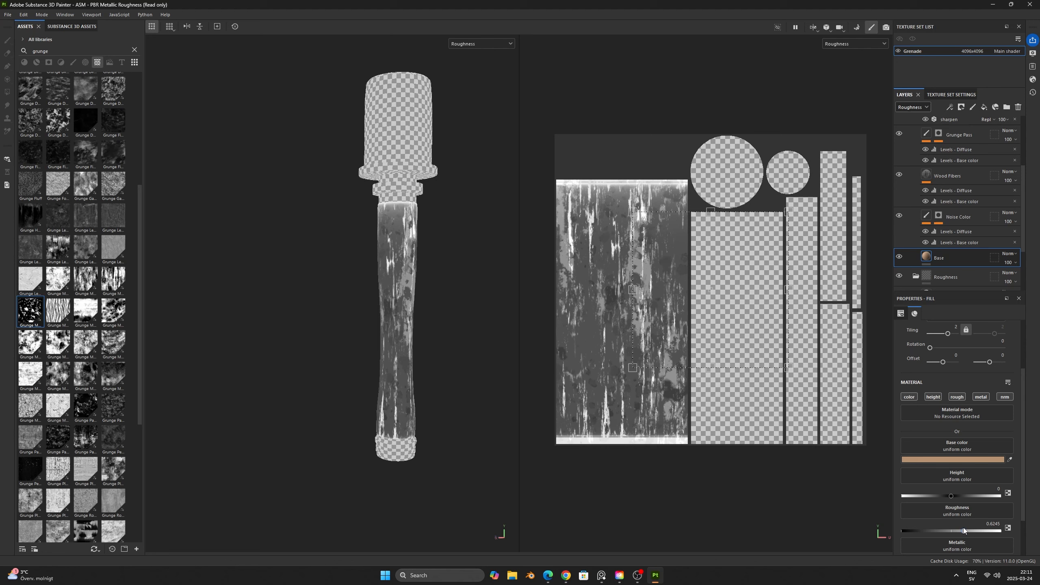
- Switch the Wood Damaged folder's Roughness blending mode to Normal and raise its Base layer's roughness to about 0.74
scroll(986, 241, "up", 5)
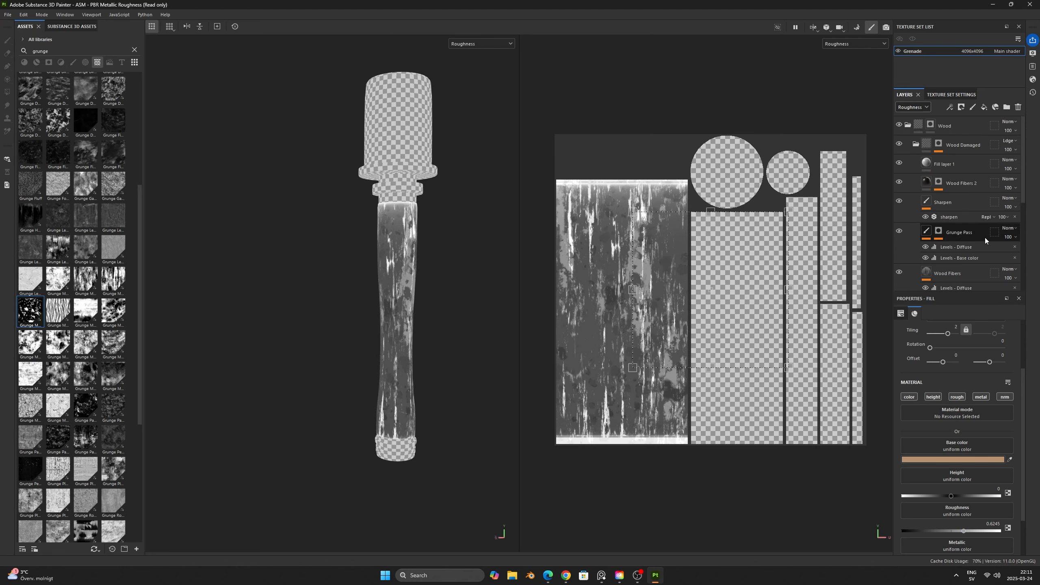
left_click(1008, 140)
left_click(1006, 149)
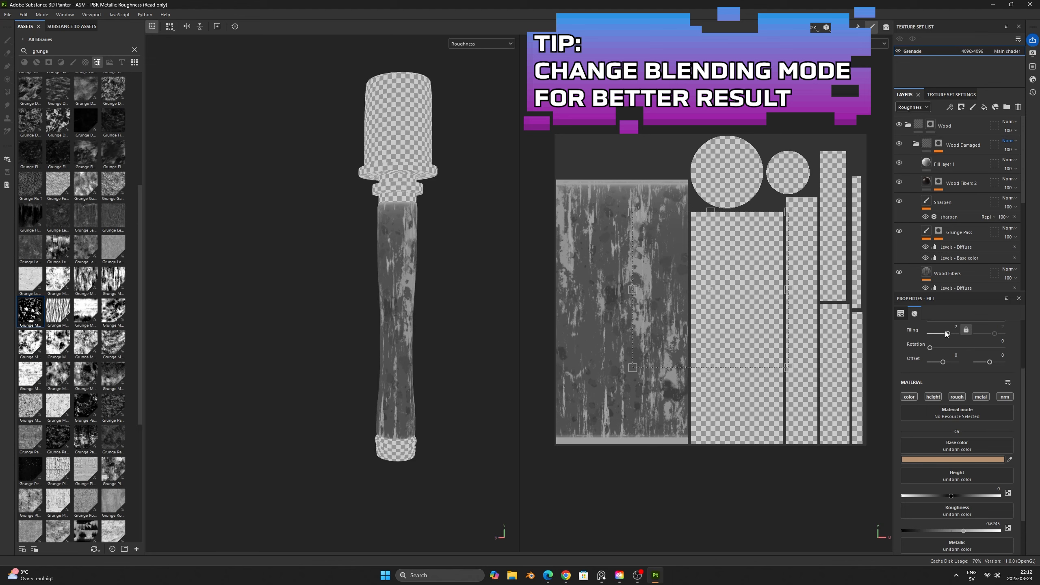
left_click_drag(964, 531, 977, 531)
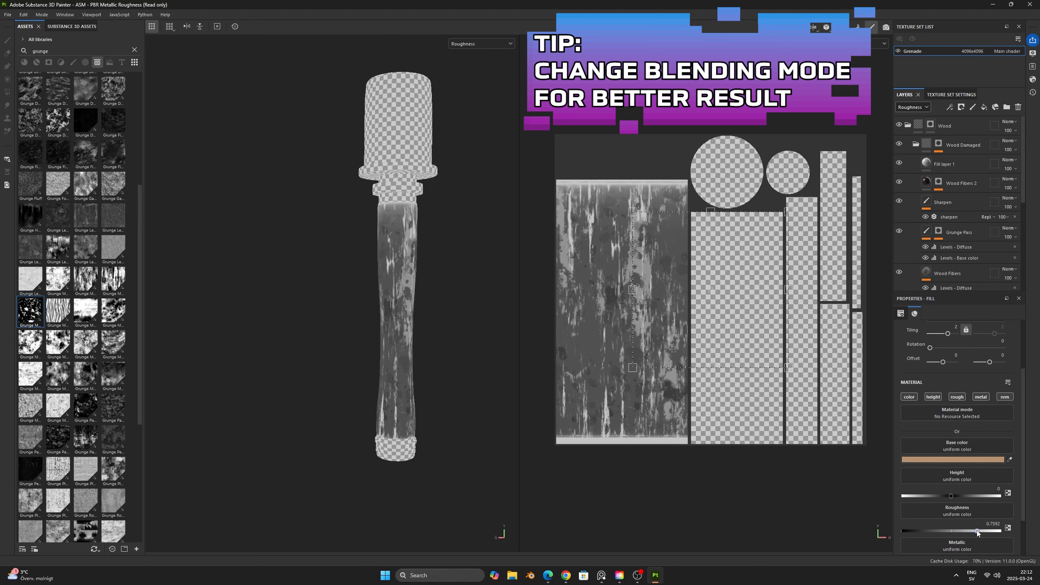
left_click(915, 144)
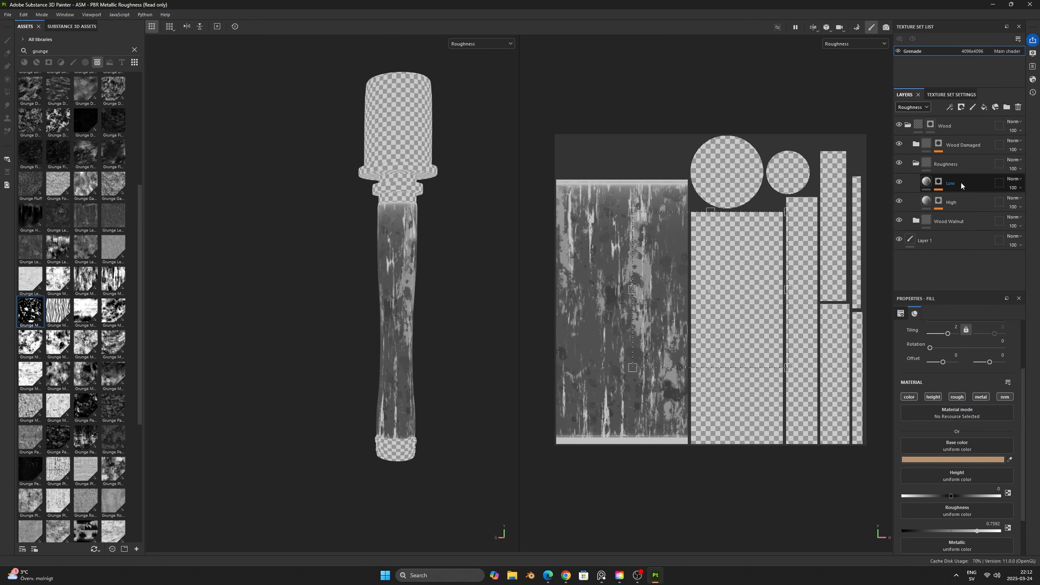
- Lower the High layer's roughness to 0.4776 and check the handle in the material and Roughness displays
mouse_move(929, 184)
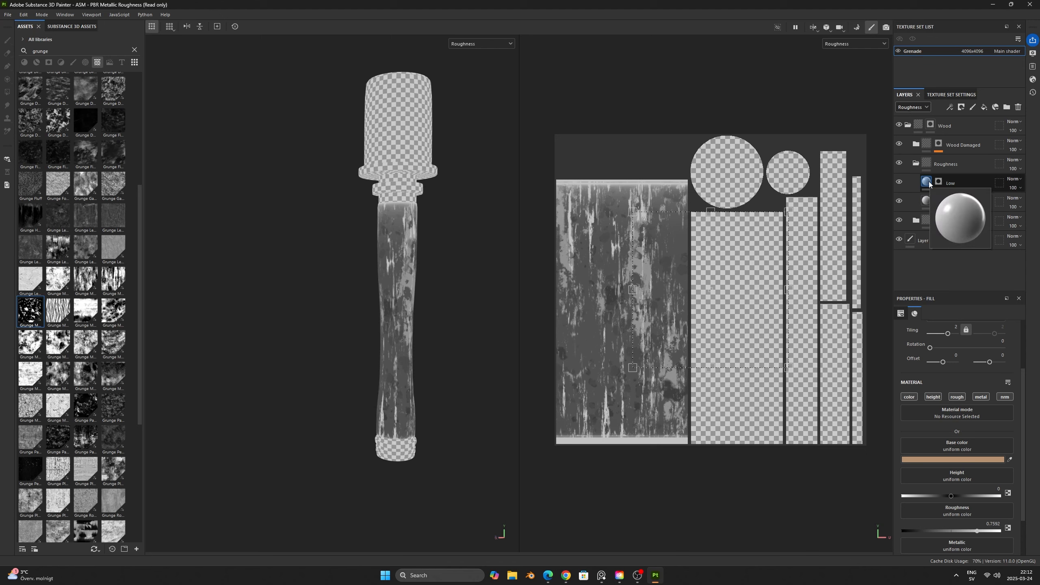
left_click(951, 202)
mouse_move(949, 470)
left_mouse_down()
mouse_move(958, 471)
mouse_move(949, 470)
left_mouse_up()
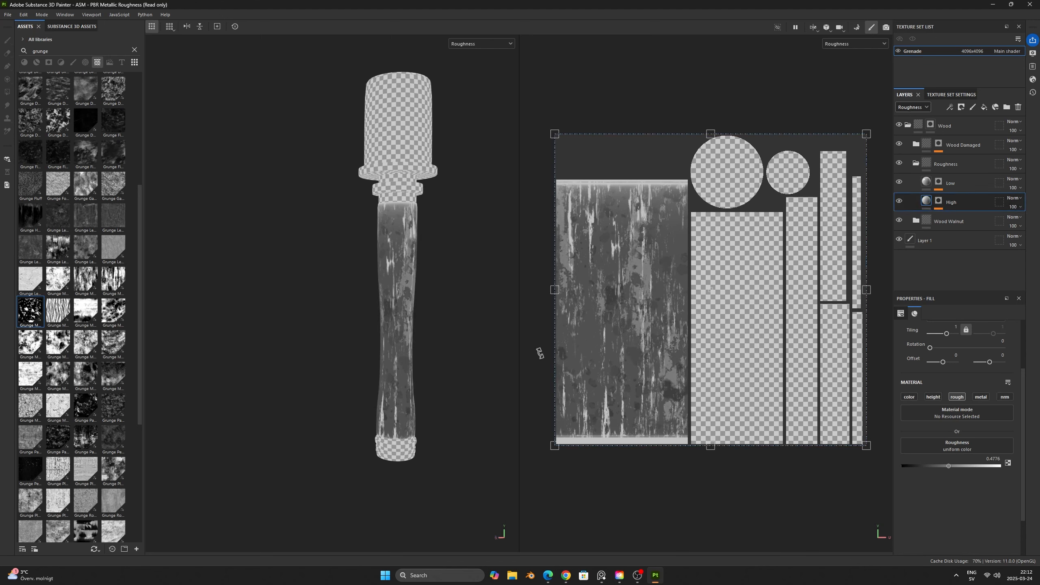
key("m")
scroll(459, 338, "up", 4)
right_click_drag(459, 339, 421, 342, "shift")
key("c")
key("m")
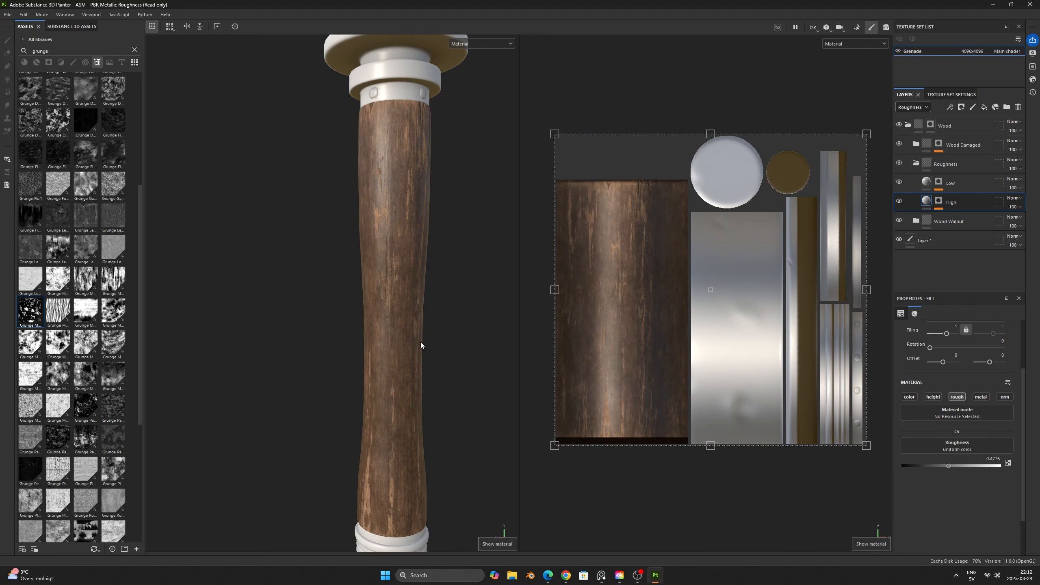
- Add a fill layer named Scratch above Low in the Roughness folder, limit it to the roughness channel and raise its roughness
left_click(969, 181)
left_click(984, 107)
double_click(944, 183)
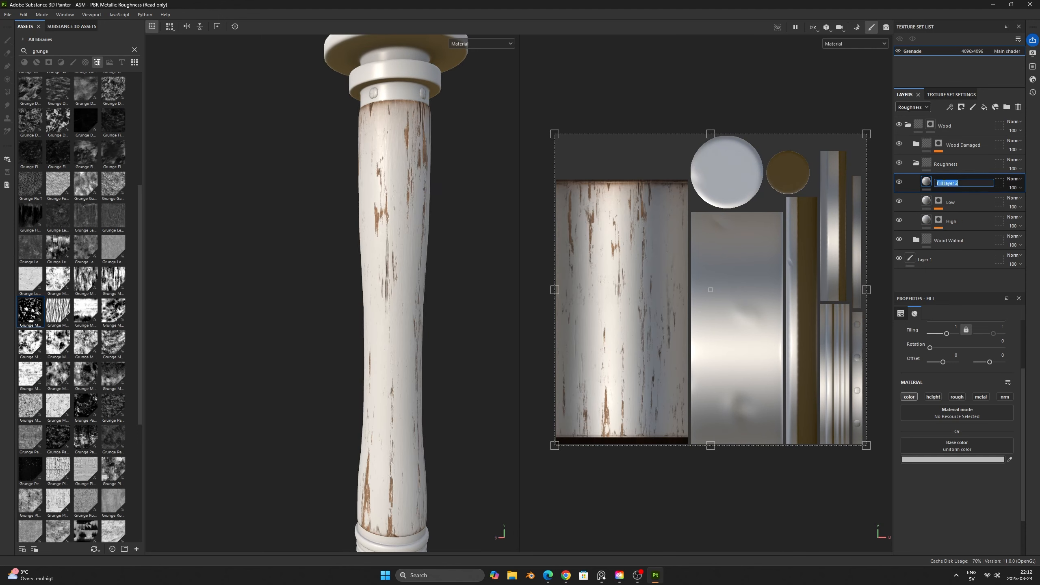
type("Scratch")
key("Return")
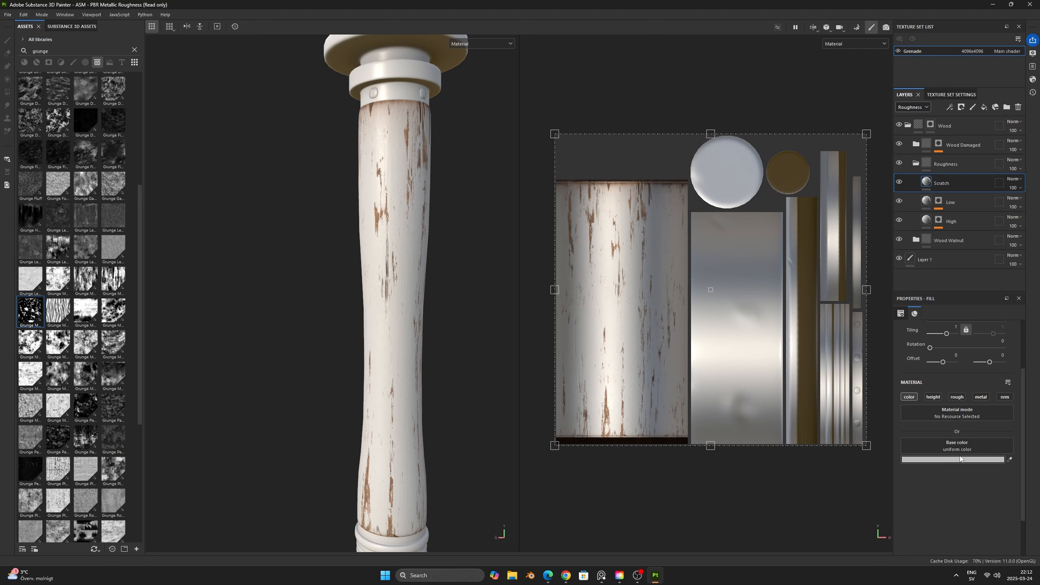
left_click(958, 398)
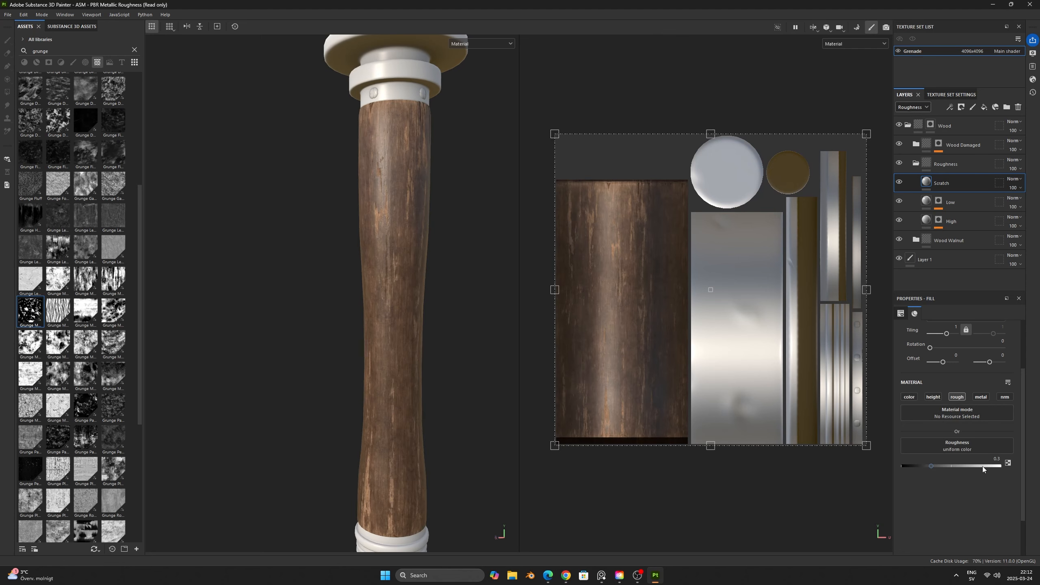
left_click(982, 466)
- Give the Scratch layer a black mask containing a fill effect
right_click(944, 180)
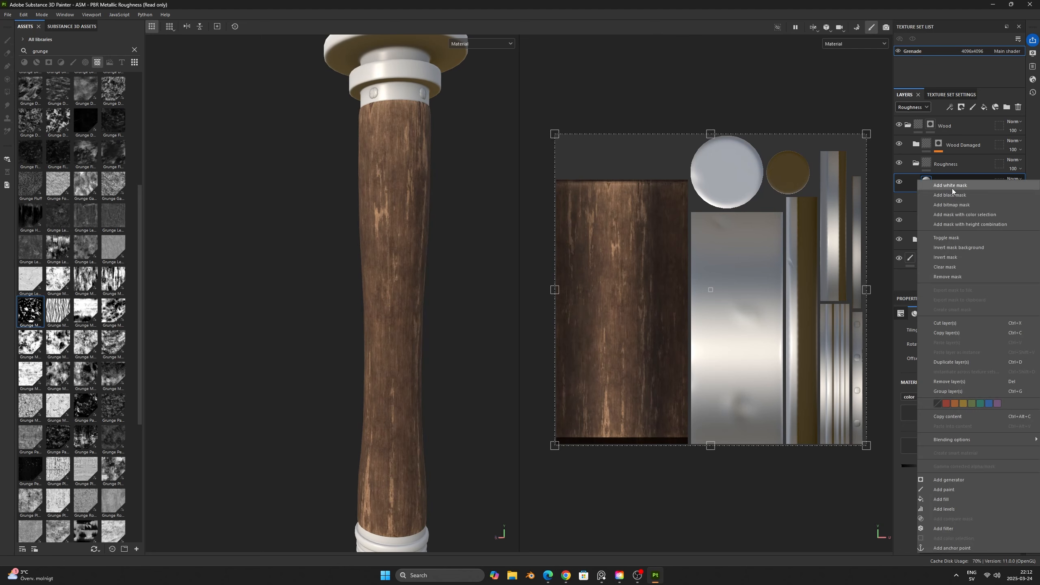
left_click(954, 192)
right_click(940, 182)
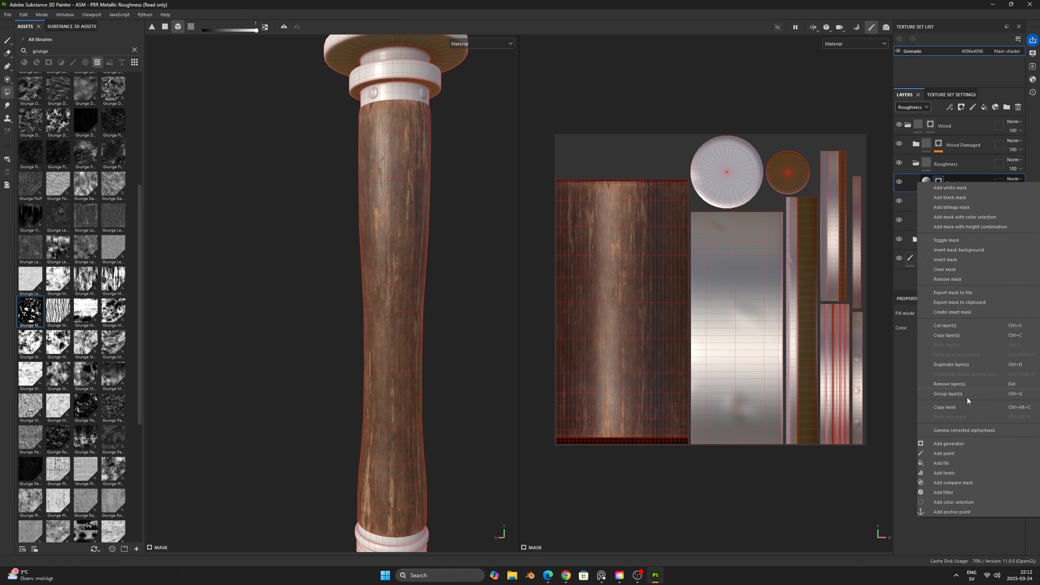
left_click(956, 461)
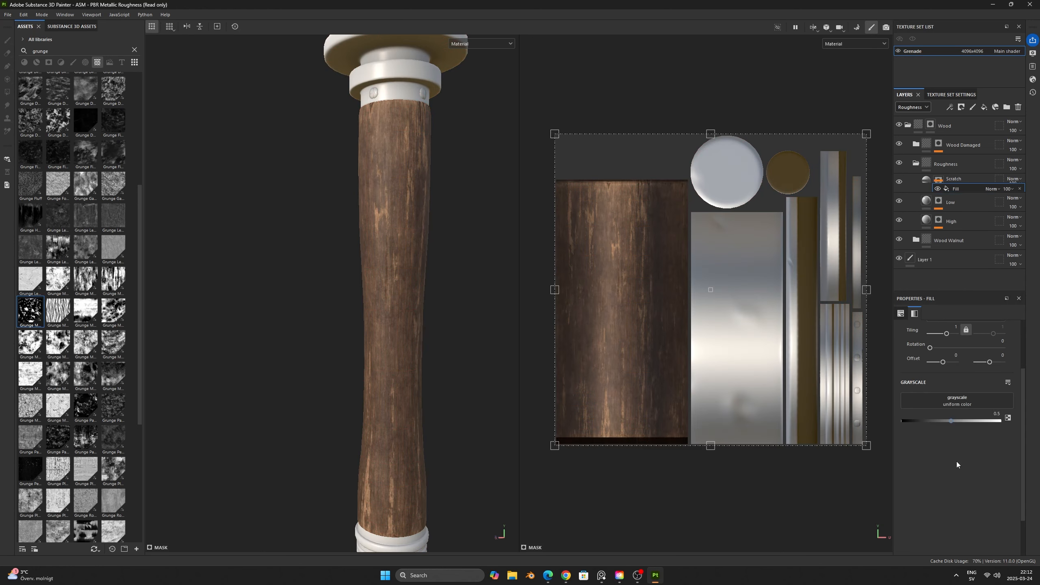
- Search the assets for scratch and assign Grunge Scratches Rough as the grayscale of the Scratch mask's fill
left_click(134, 50)
type("scratch")
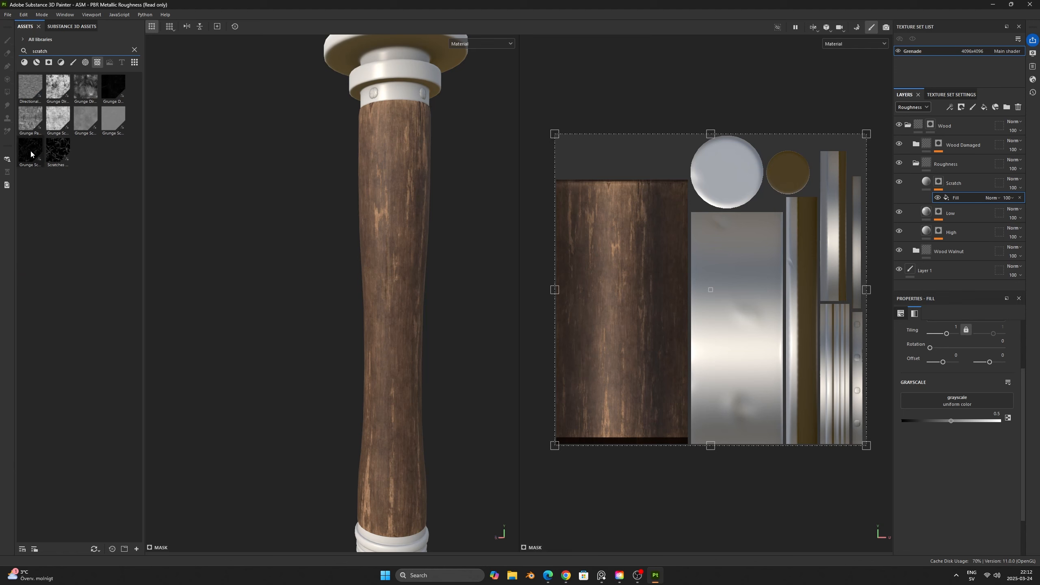
mouse_move(31, 153)
left_click_drag(31, 154, 934, 400)
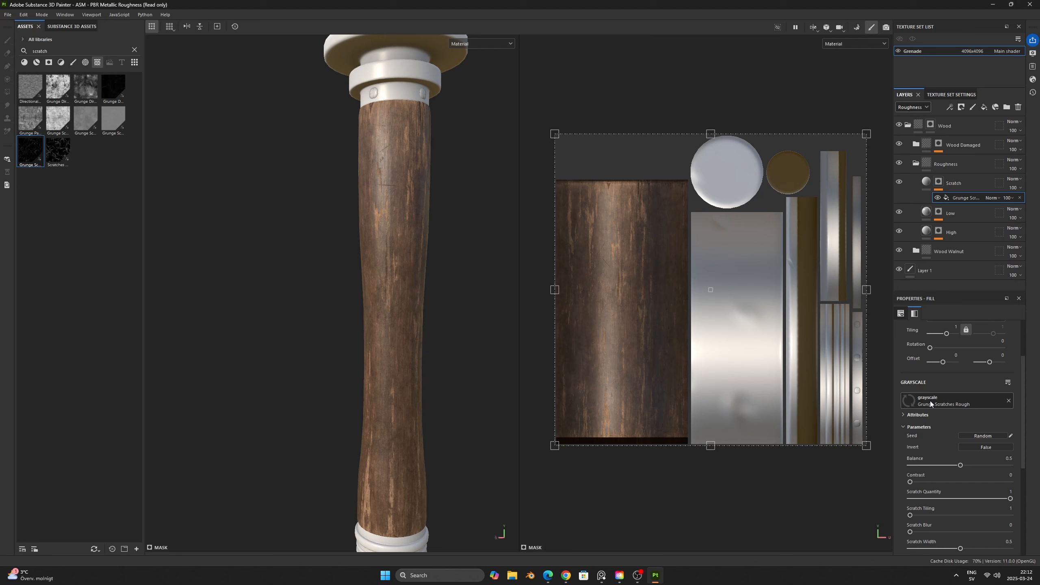
- Display the Scratch mask in the viewports and randomize the seed of its Grunge Scratches Rough fill
key("c")
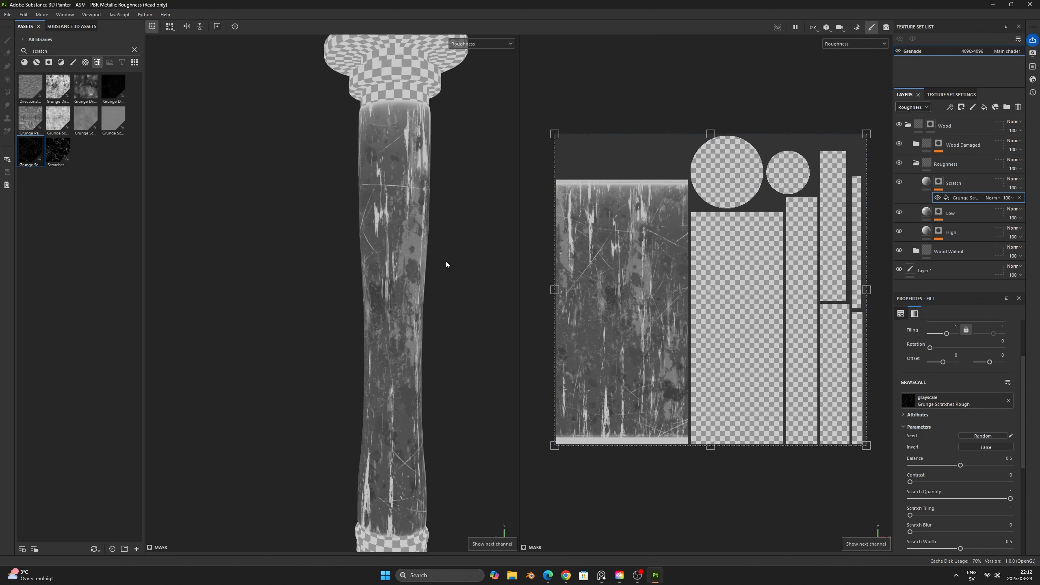
left_click(504, 45)
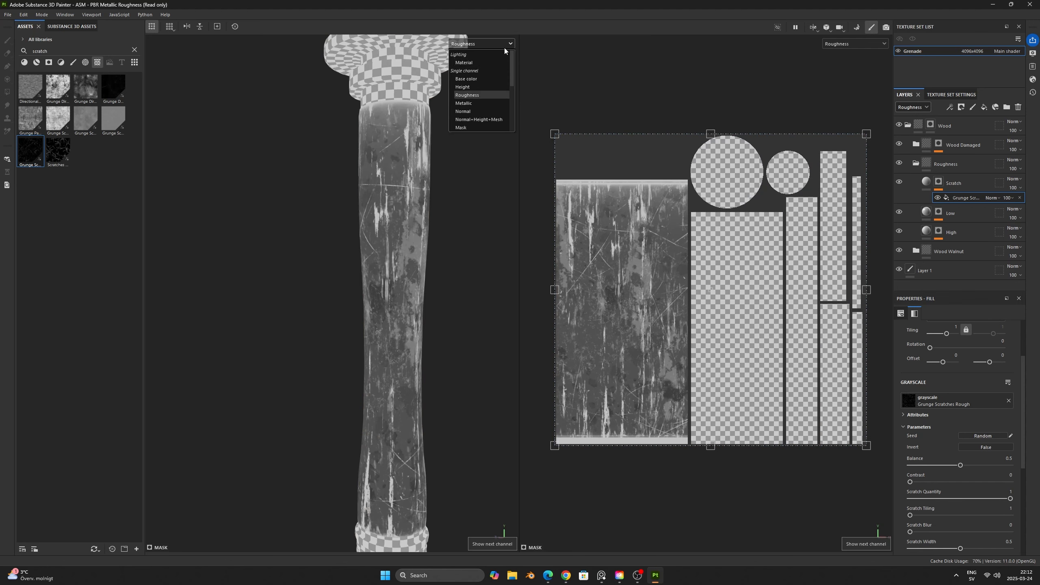
left_click(464, 128)
left_click_drag(476, 169, 482, 301, "alt")
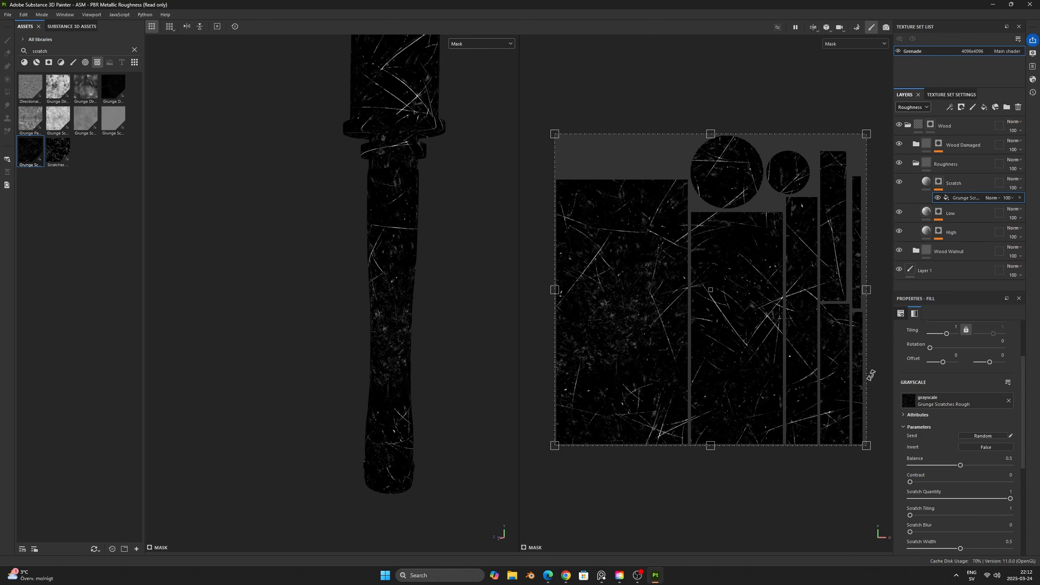
left_click(983, 436)
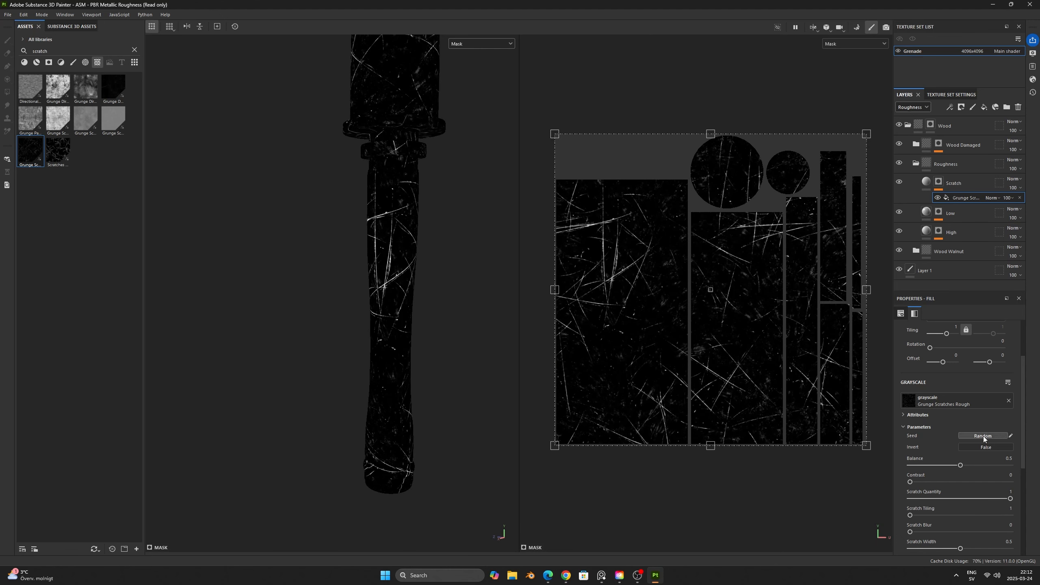
left_click(983, 436)
- Set the scratch grunge's balance to 0.36 and tiling to 1.29, and check the handle in the material display
left_click_drag(955, 467, 946, 465)
left_click_drag(951, 336, 945, 336)
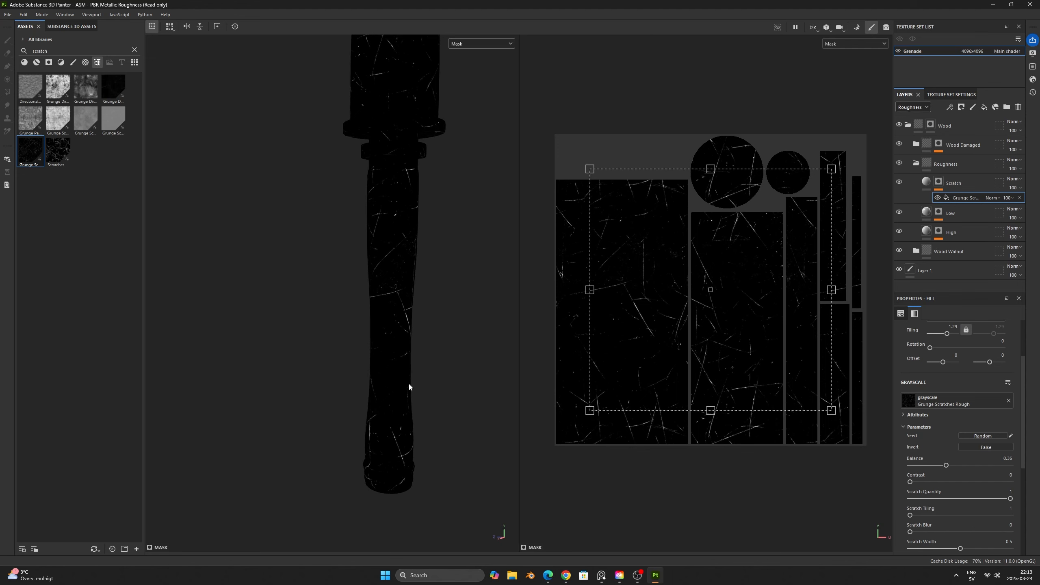
key("m")
scroll(403, 364, "up", 2)
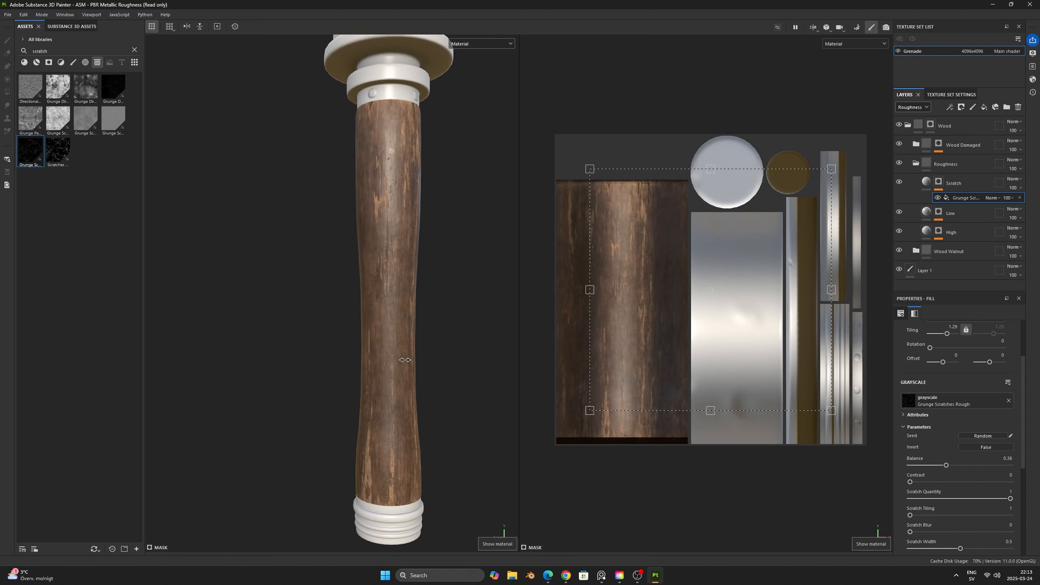
- Raise the scratch grunge's balance to 0.7 and its contrast to about 0.65
key("m")
left_click_drag(946, 465, 980, 465)
left_click_drag(909, 482, 975, 483)
- Examine the scratched handle from several angles and distances, comparing the material display with the single-channel displays
key("m")
key("c")
key("c")
key("c")
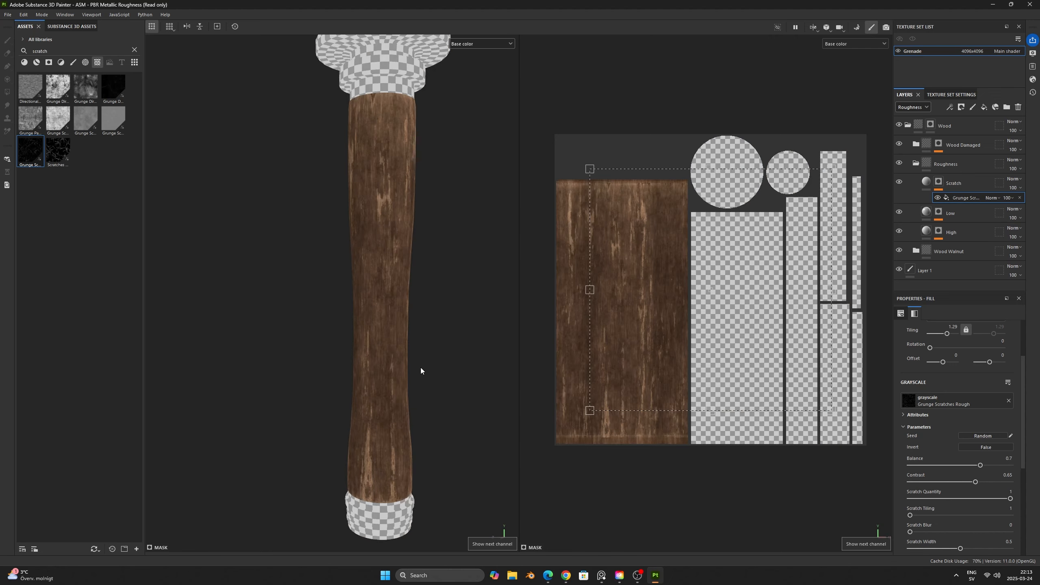
left_click_drag(423, 369, 447, 384, "alt")
key("m")
scroll(446, 384, "down", 4)
right_click_drag(446, 384, 431, 379, "shift")
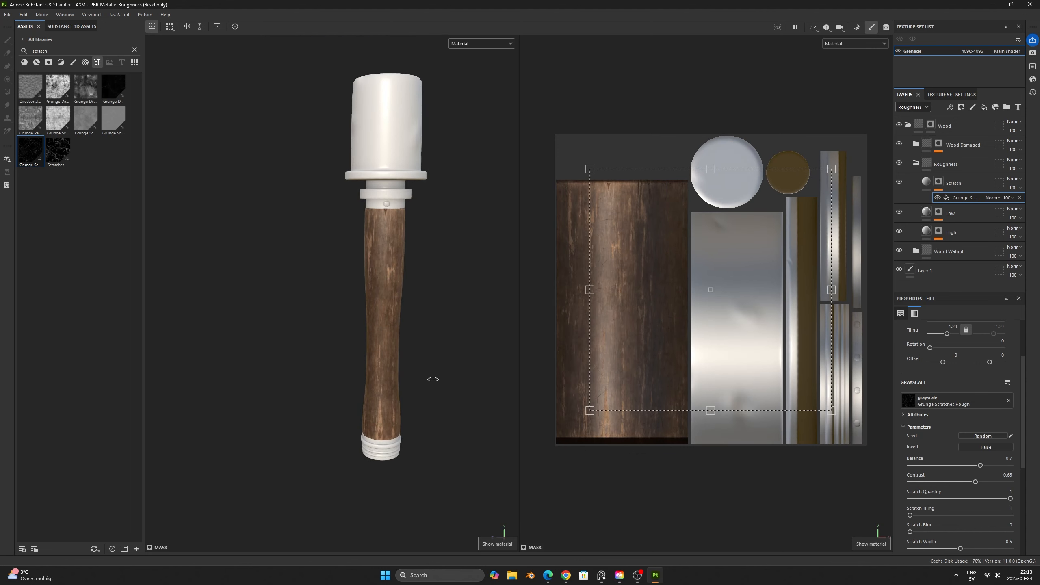
scroll(424, 366, "up", 4)
scroll(426, 367, "down", 2)
middle_click_drag(435, 368, 421, 392, "alt")
left_click_drag(421, 391, 417, 385, "alt")
right_click_drag(417, 386, 415, 383, "shift")
key("c")
key("c")
key("c")
key("m")
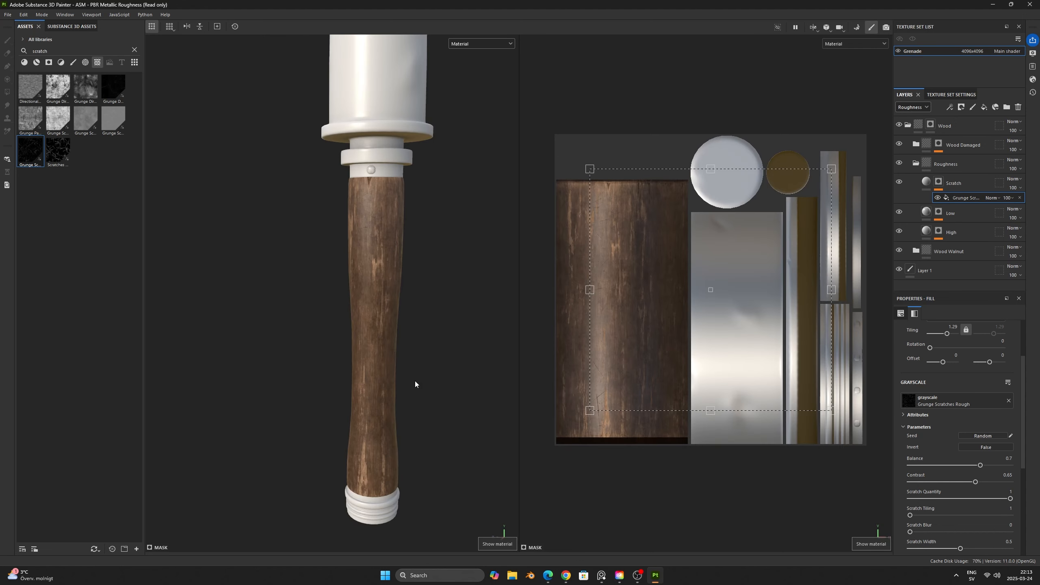
middle_click_drag(415, 386, 406, 362, "alt")
- Collapse the Roughness folder, render the grenade in Iray and rotate the environment lighting around it
left_click(918, 126)
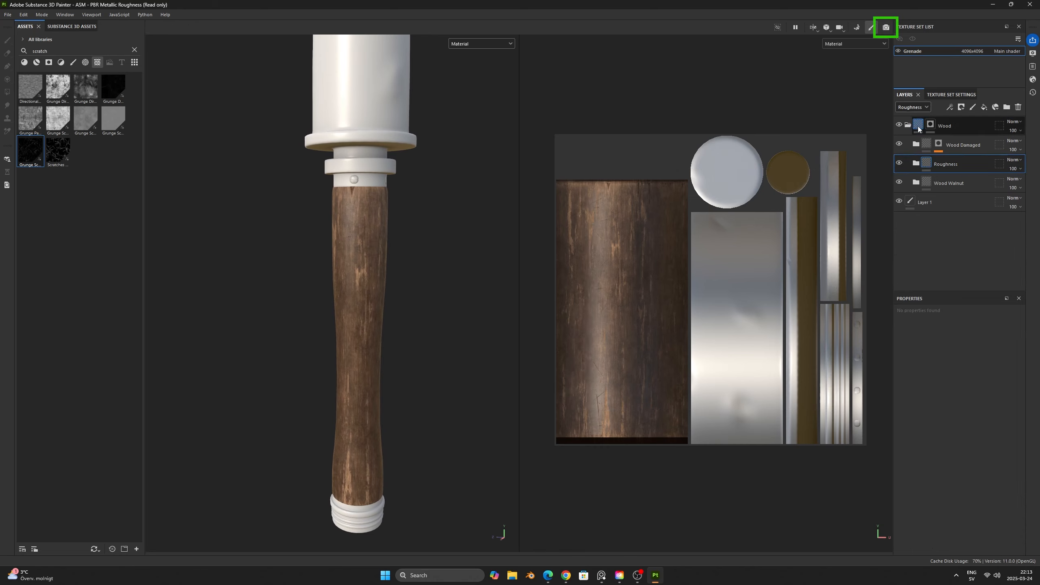
left_click(886, 28)
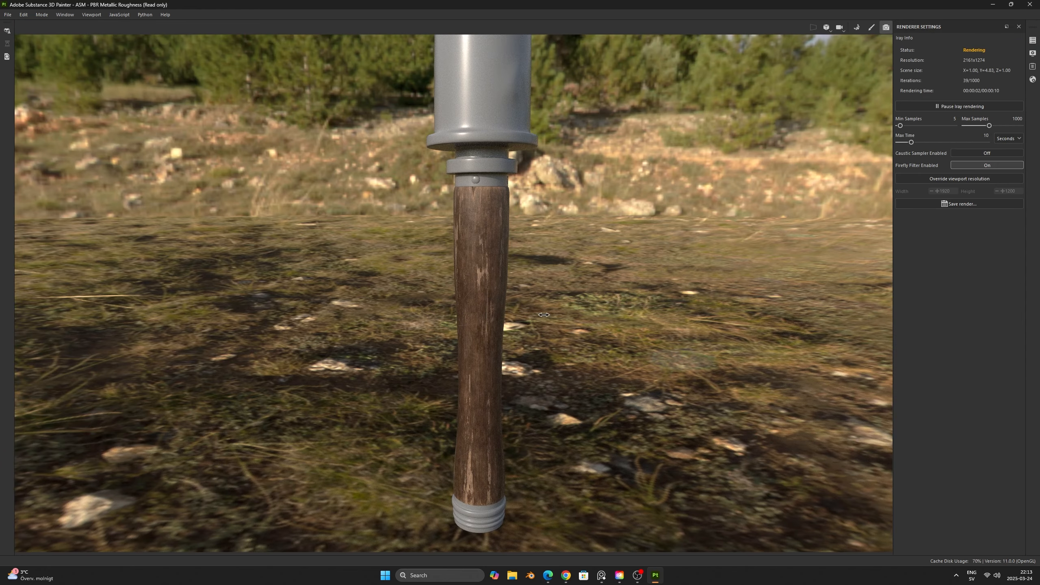
right_click_drag(543, 314, 639, 314, "shift")
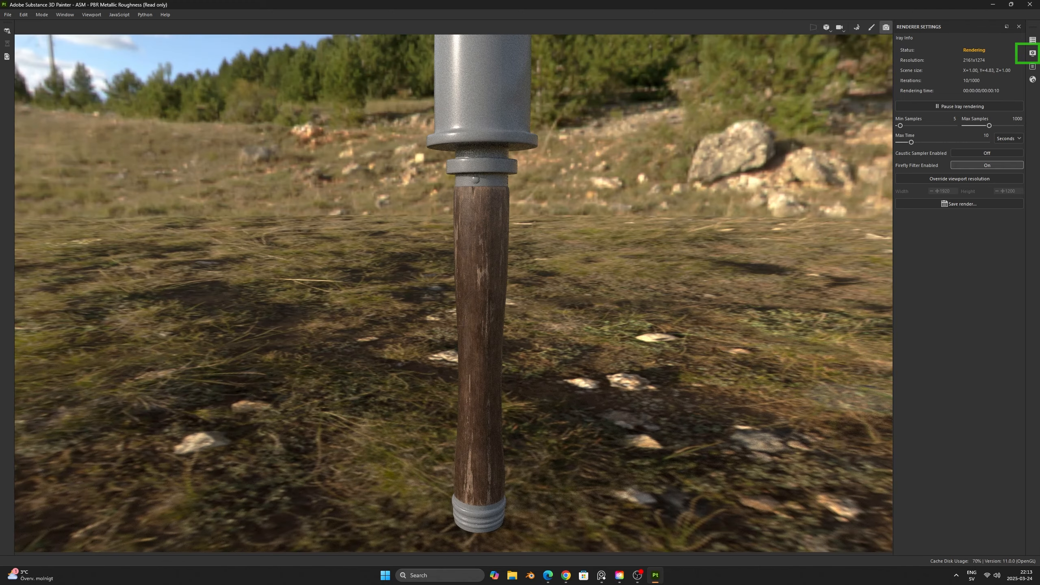
- Change the environment map to Atelier and examine the handle under the new lighting in the Iray render
left_click(1032, 53)
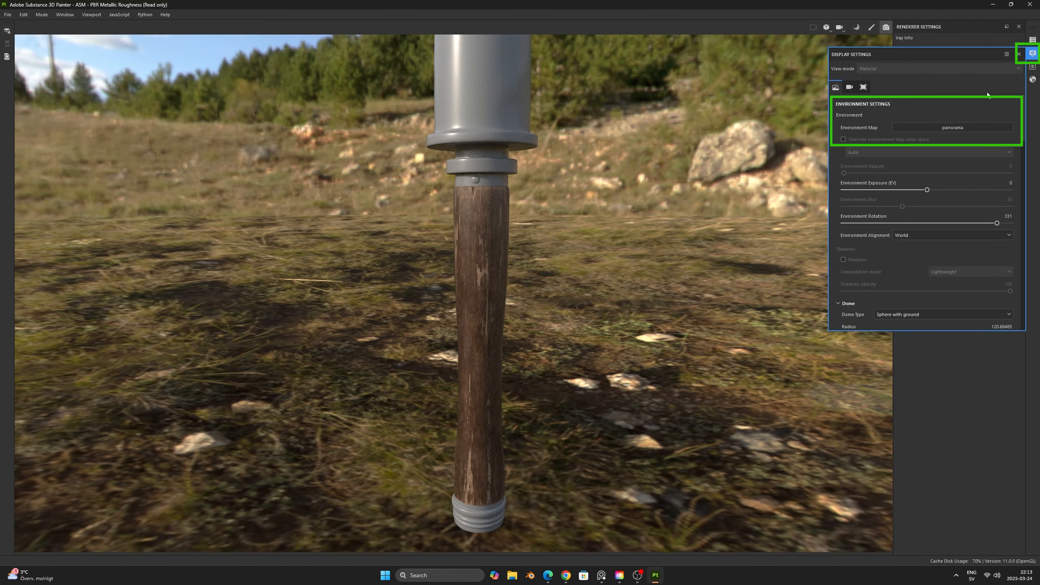
left_click(966, 127)
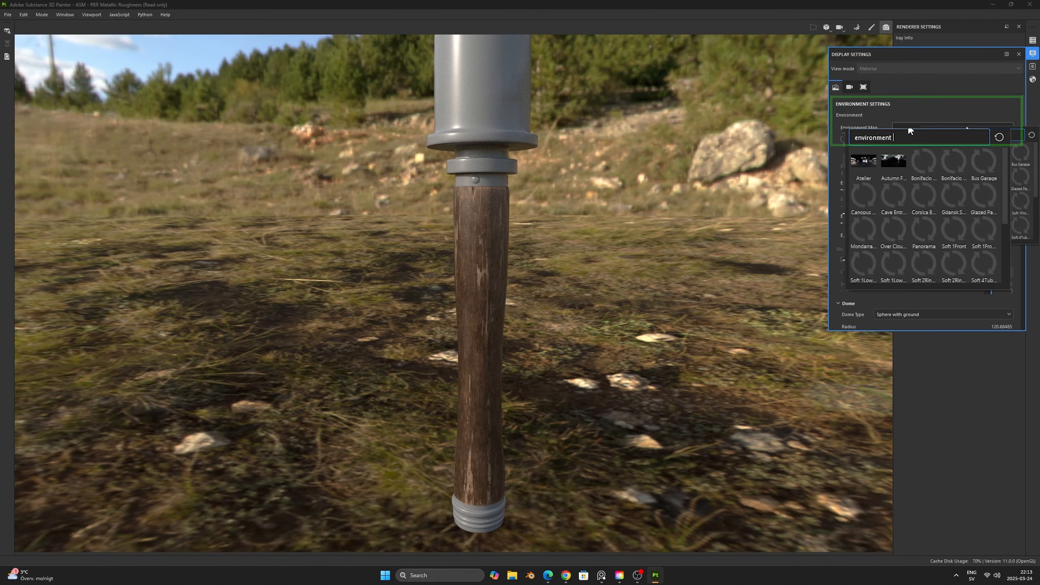
left_click(874, 165)
left_click(664, 258)
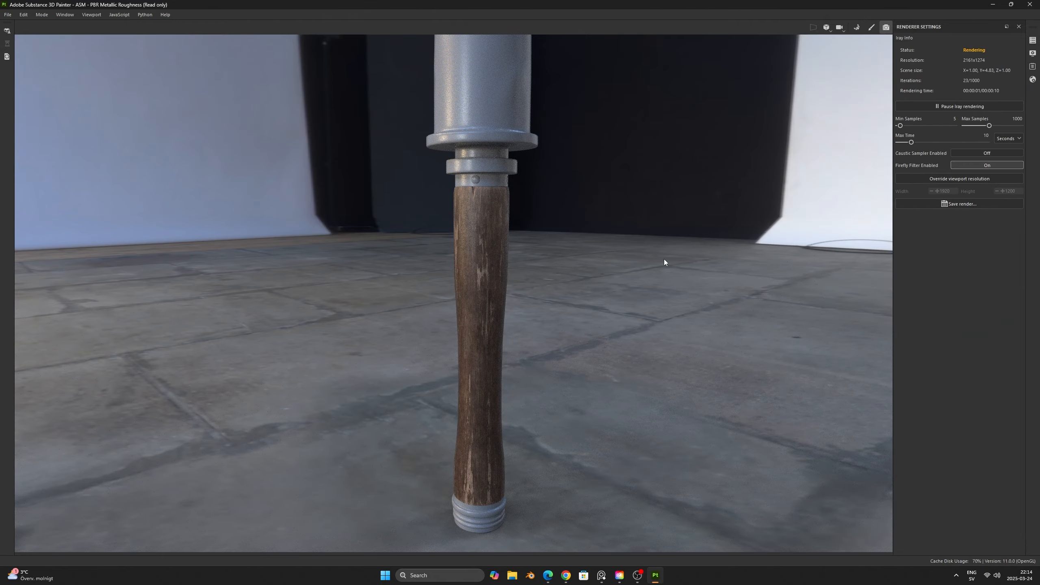
mouse_move(675, 255)
right_mouse_down("shift")
mouse_move(661, 263)
mouse_move(556, 253)
mouse_move(581, 262)
right_mouse_up("shift")
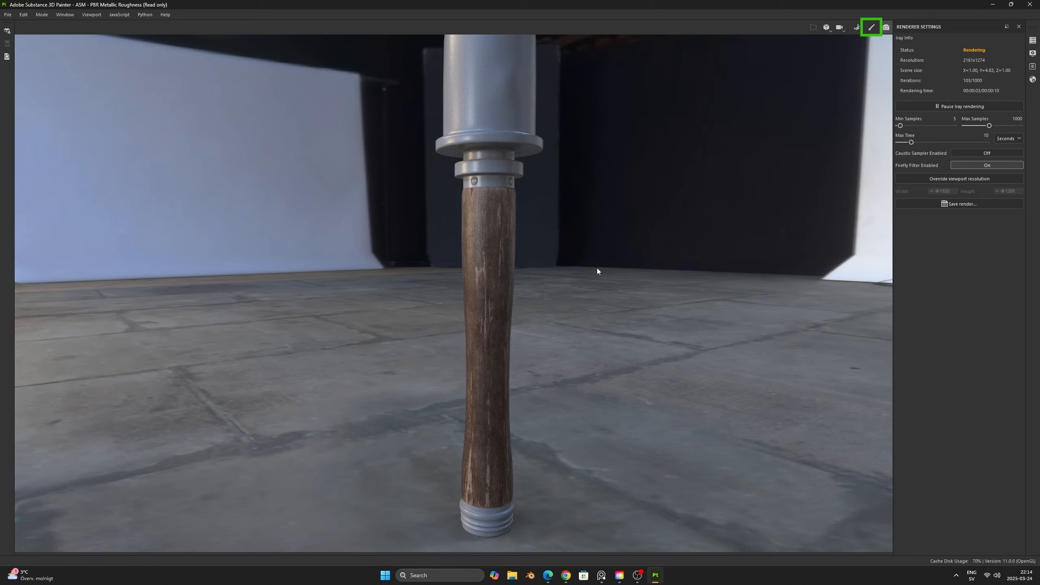
- Return to painting mode, collapse the Wood Damaged and Wood folders, and frame the whole grenade
left_click(871, 27)
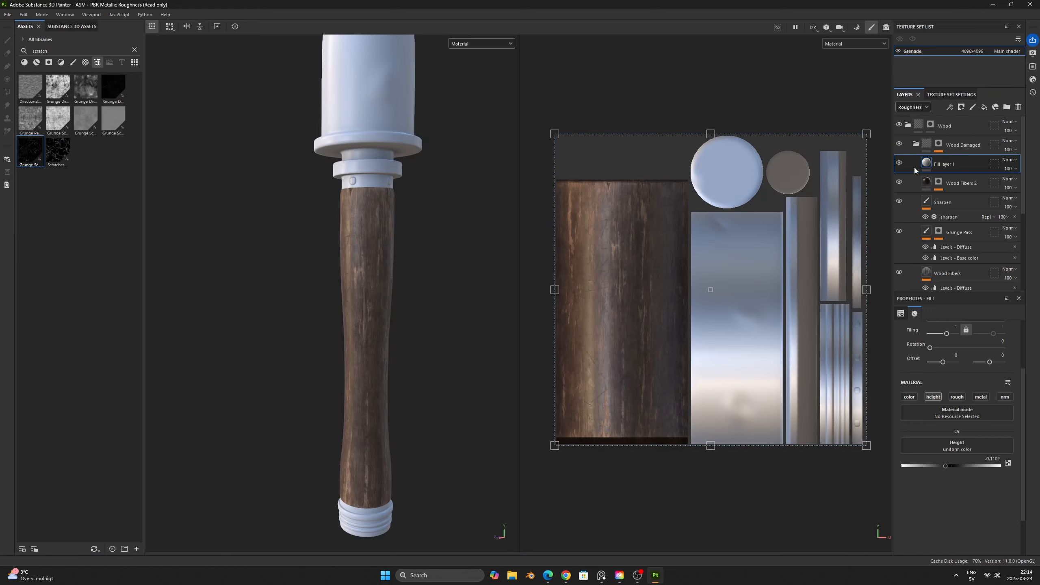
left_click(916, 143)
left_click(919, 126)
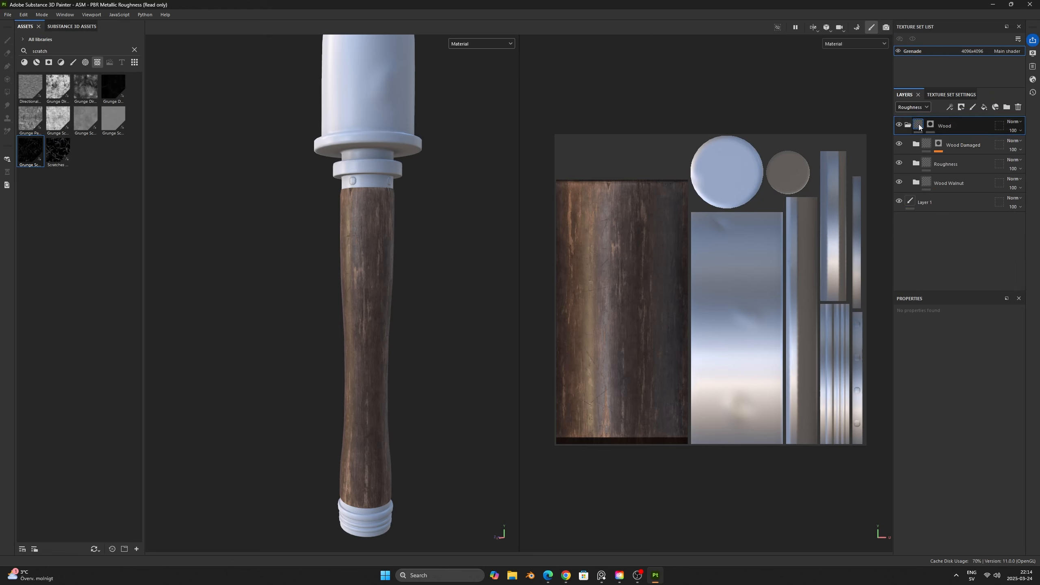
left_click(908, 125)
right_click_drag(505, 223, 434, 210, "alt")
middle_click_drag(516, 234, 506, 229, "alt")
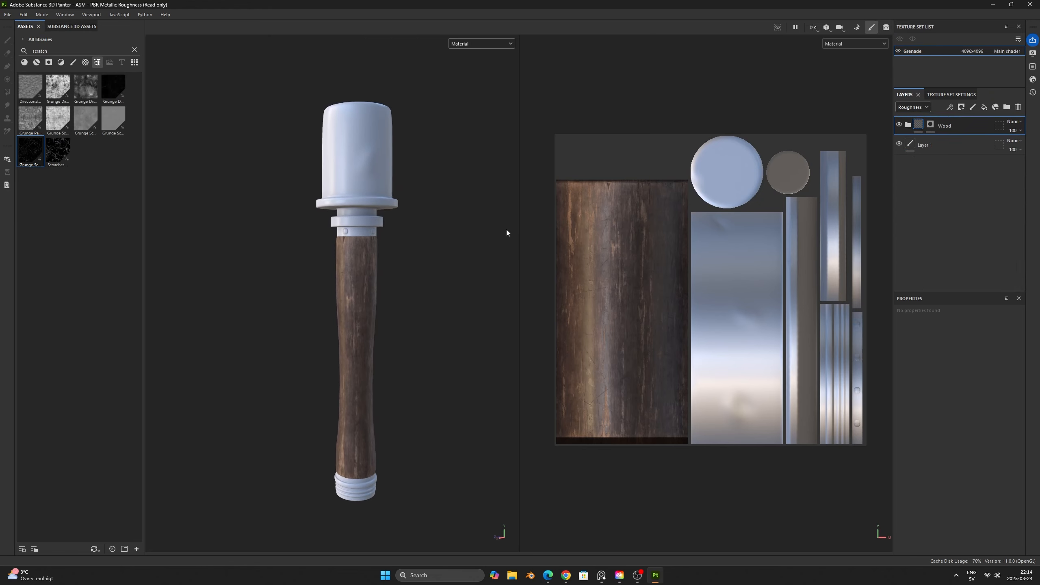
- Create a new folder named Metal above the Wood folder
left_click(1006, 106)
double_click(940, 126)
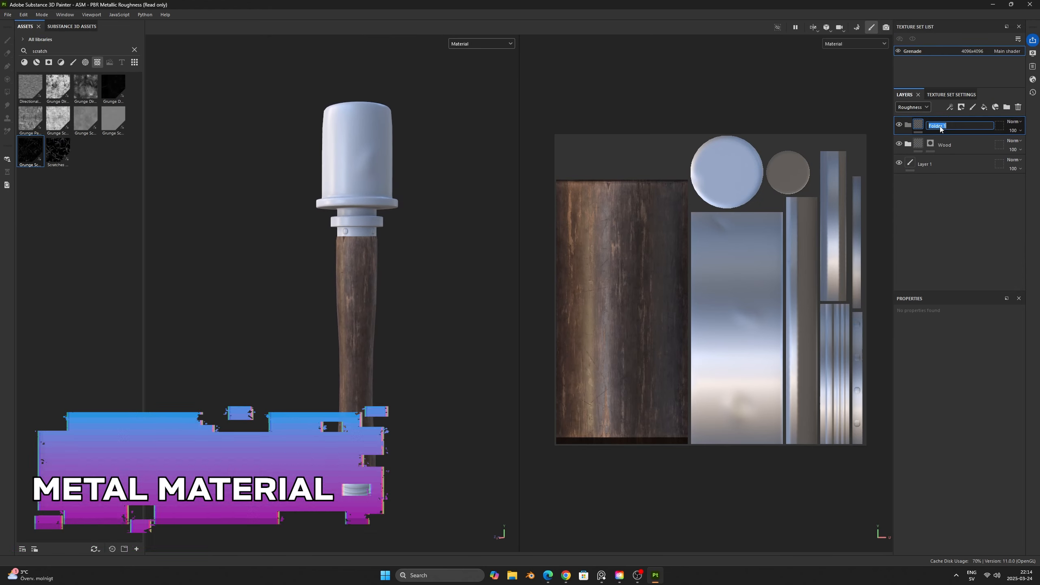
type("M")
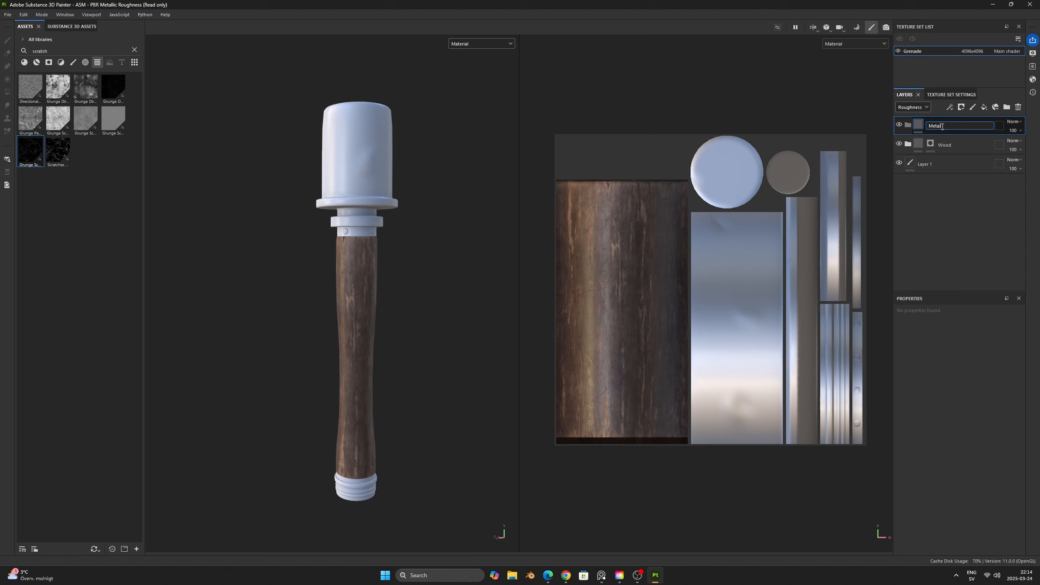
type("etal")
key("Return")
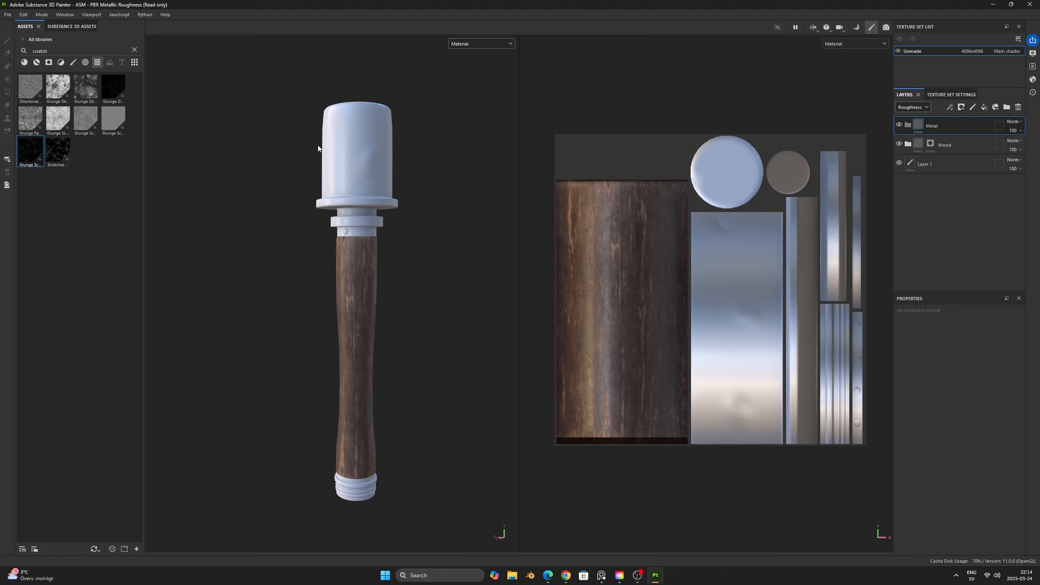
- Place the Steel Tank Painted smart material inside the Metal folder and add a black mask to the folder
left_click(135, 50)
left_click(49, 62)
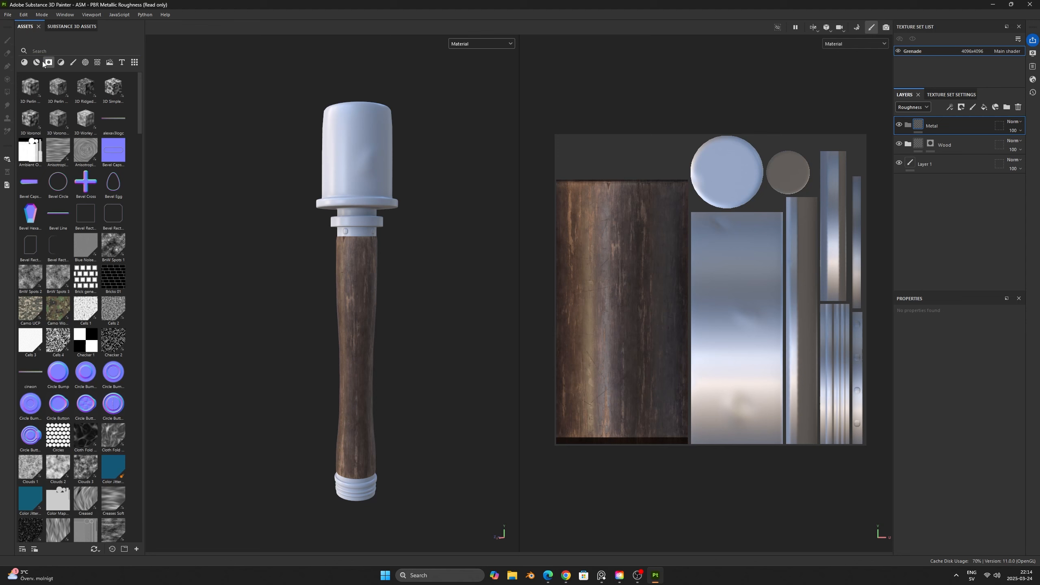
left_click(39, 63)
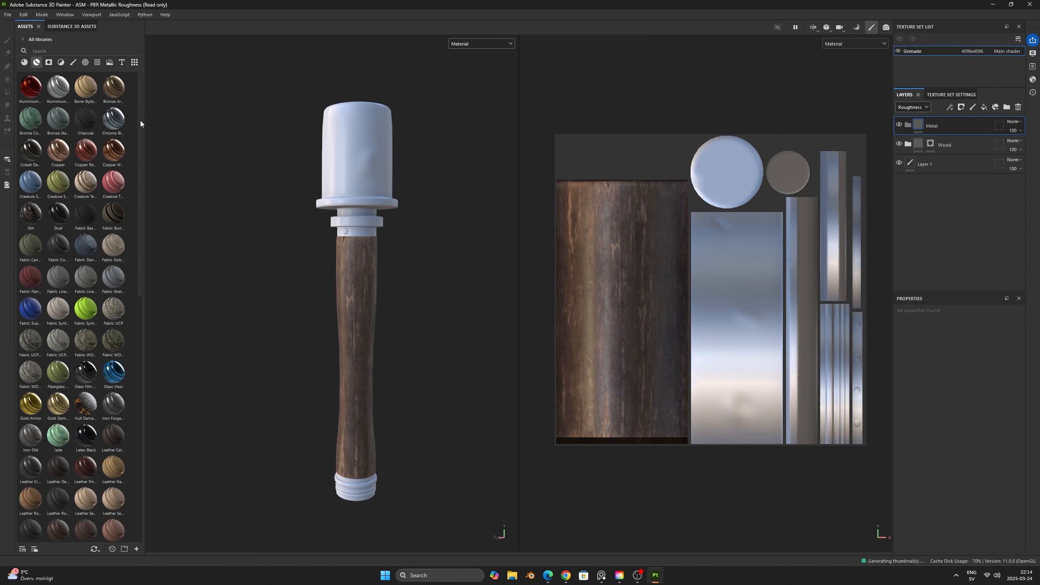
left_click_drag(140, 120, 132, 379)
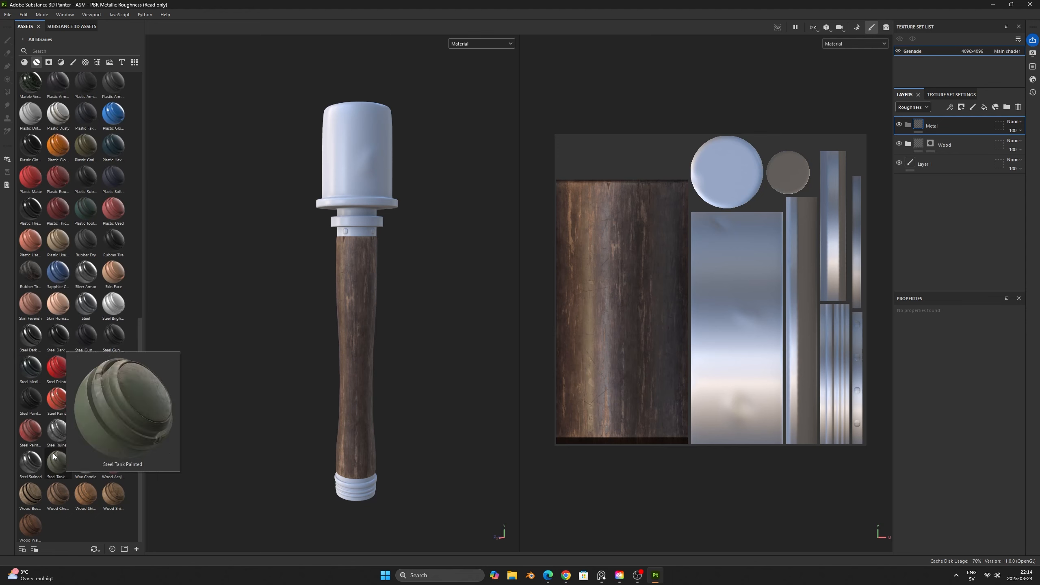
left_click_drag(55, 465, 648, 224)
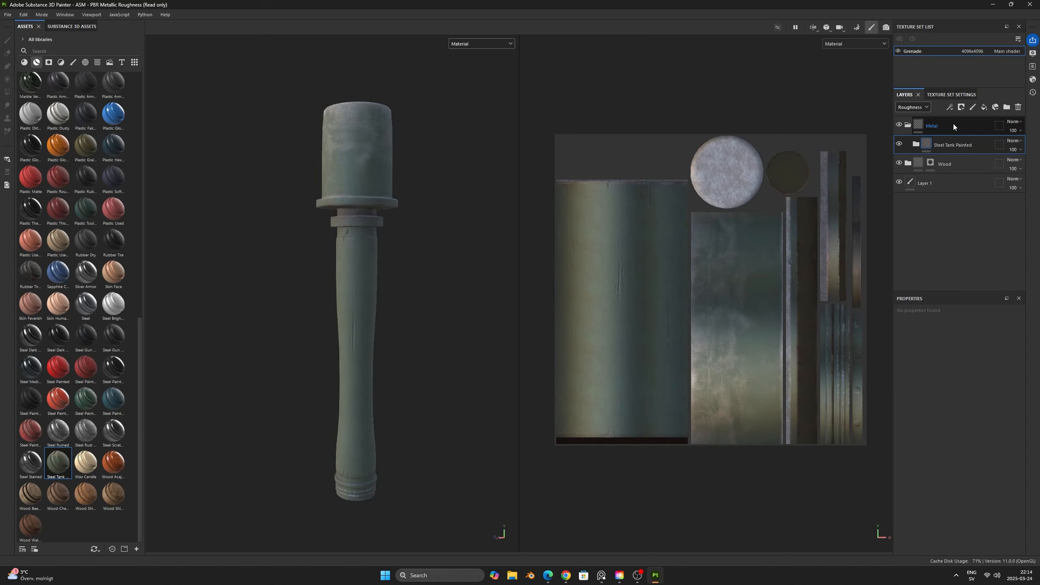
right_click(952, 124)
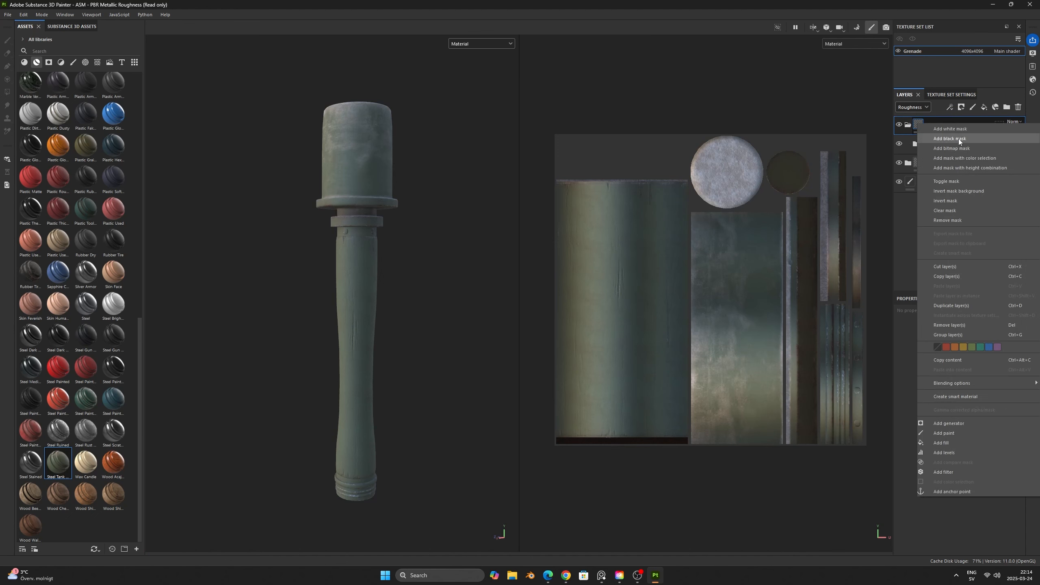
left_click(958, 139)
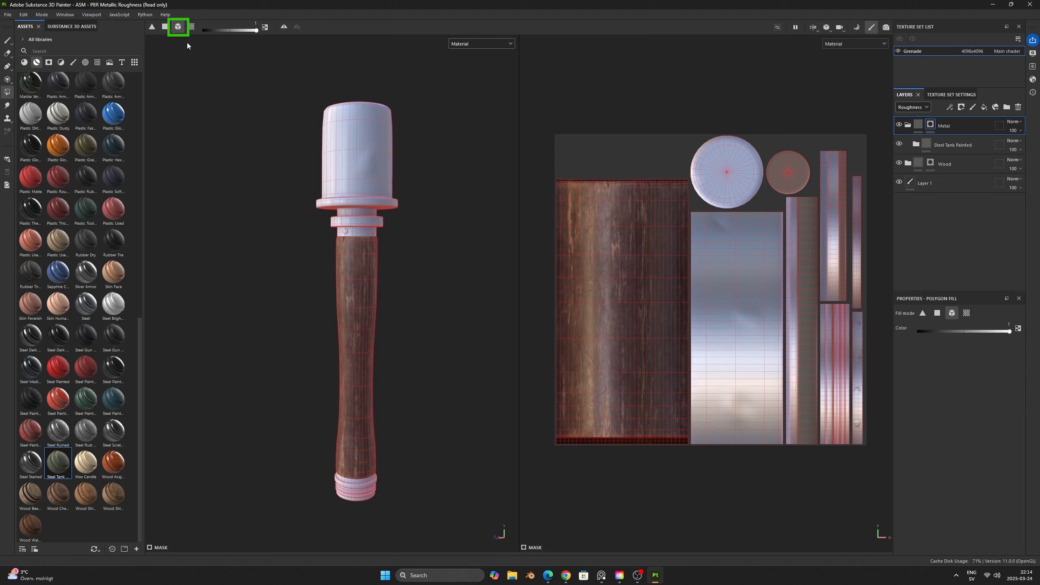
- Reveal the Metal folder's mask on the grenade's head and on the threaded cap at the handle's end with polygon fill
left_click(350, 147)
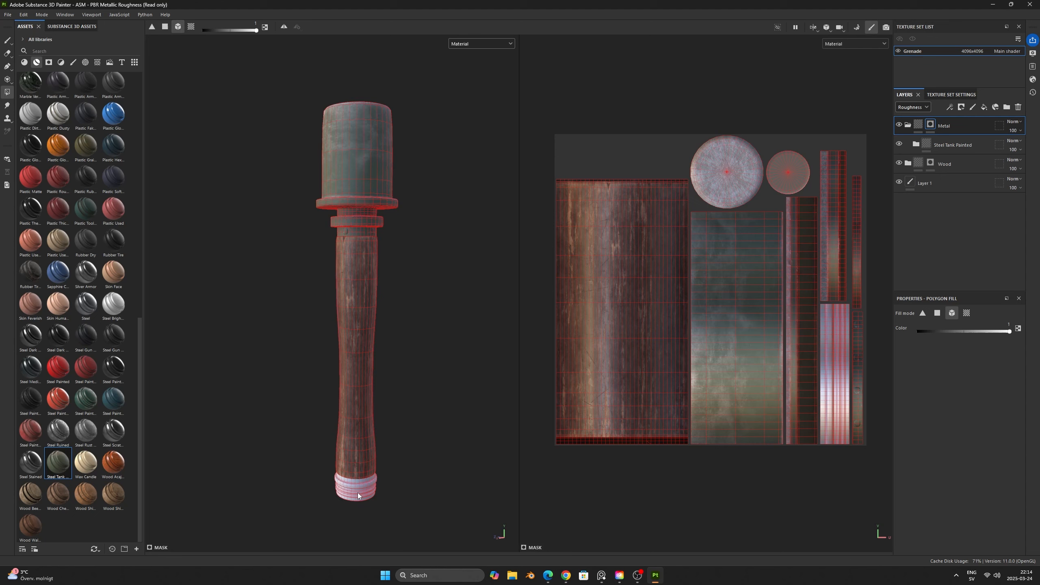
left_click_drag(347, 499, 353, 502)
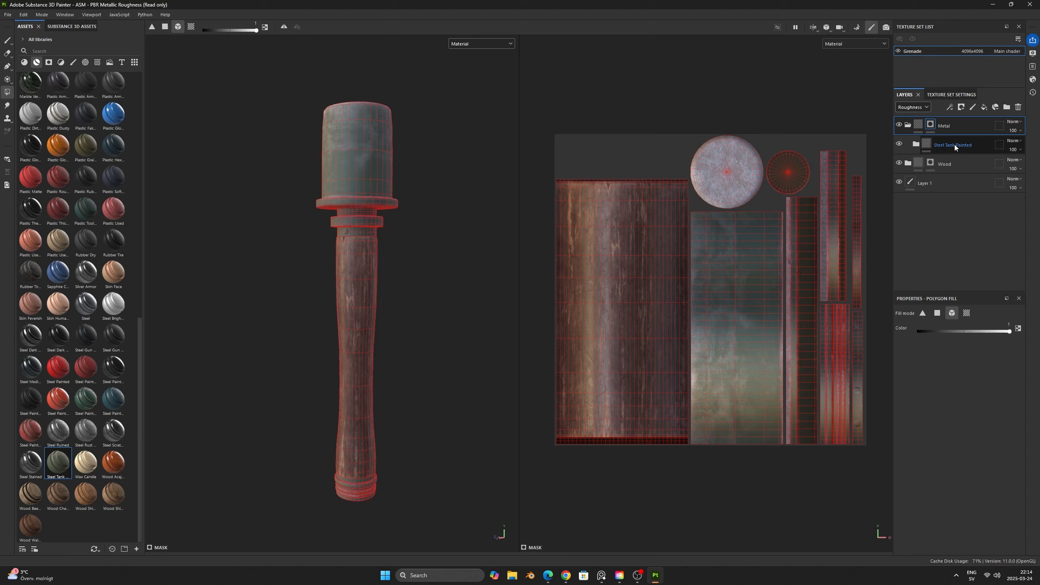
- Expand the Steel Tank Painted material and delete its Dust layer
left_click(916, 145)
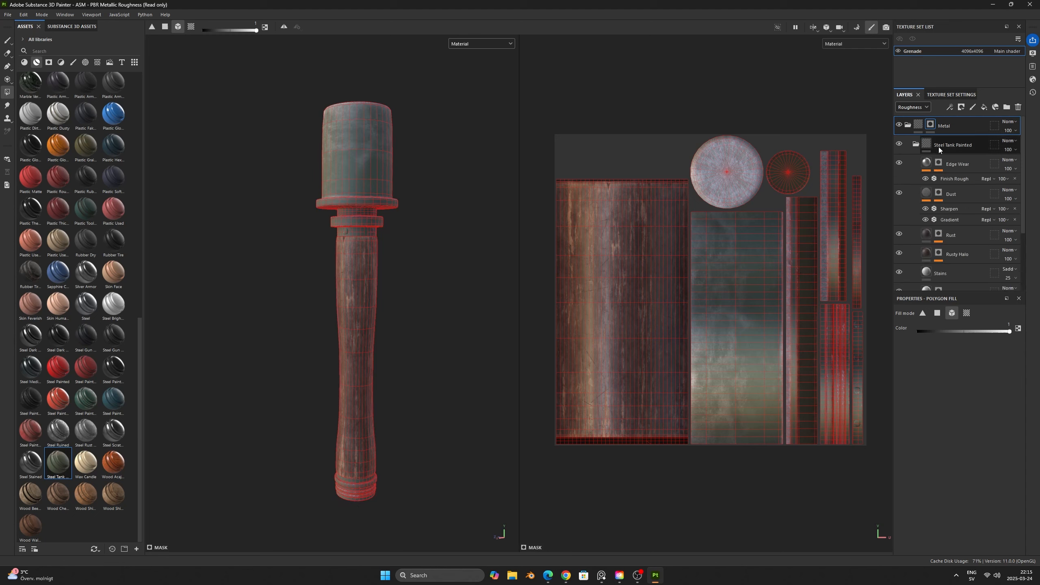
left_click(979, 140)
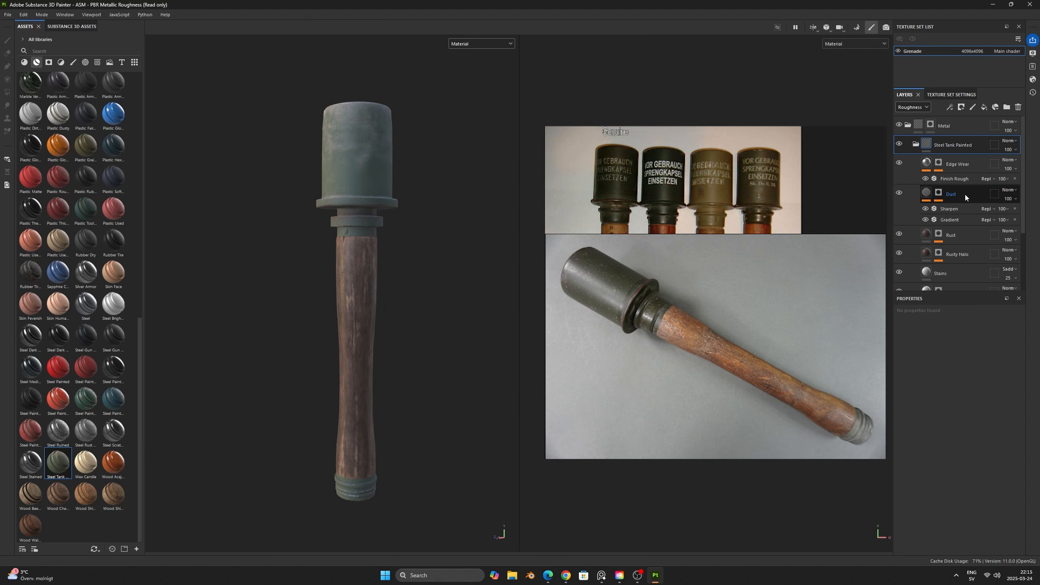
left_click(965, 194)
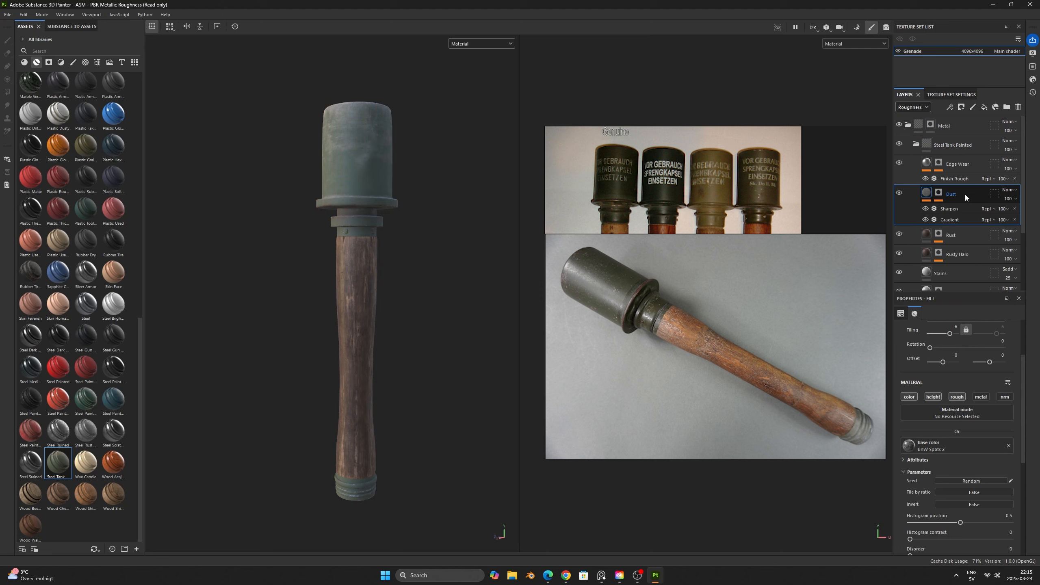
key("Delete")
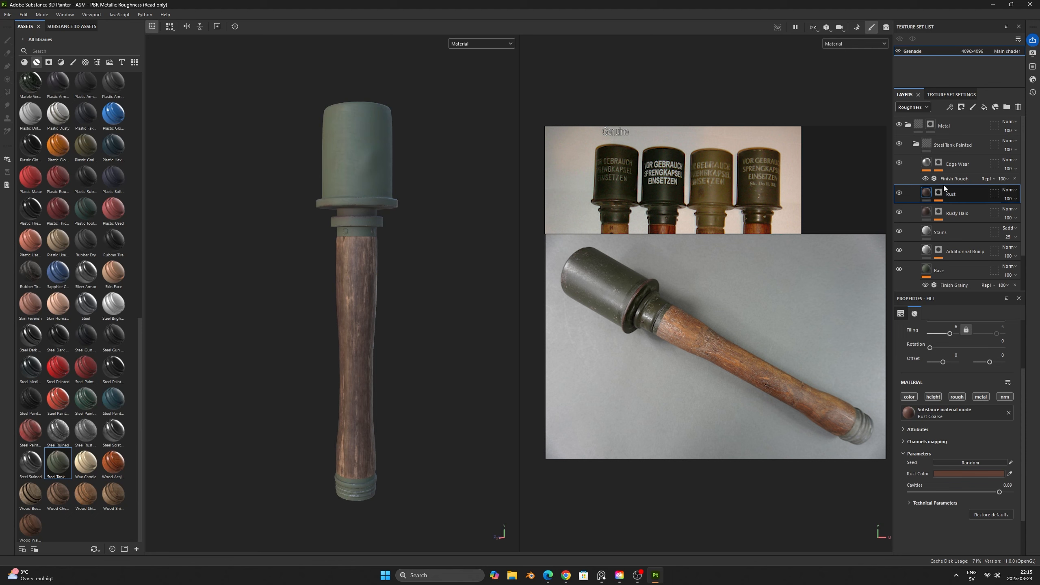
- Darken the base color of Steel Tank Painted's Base layer to hex 2A2D26
scroll(957, 202, "down", 1)
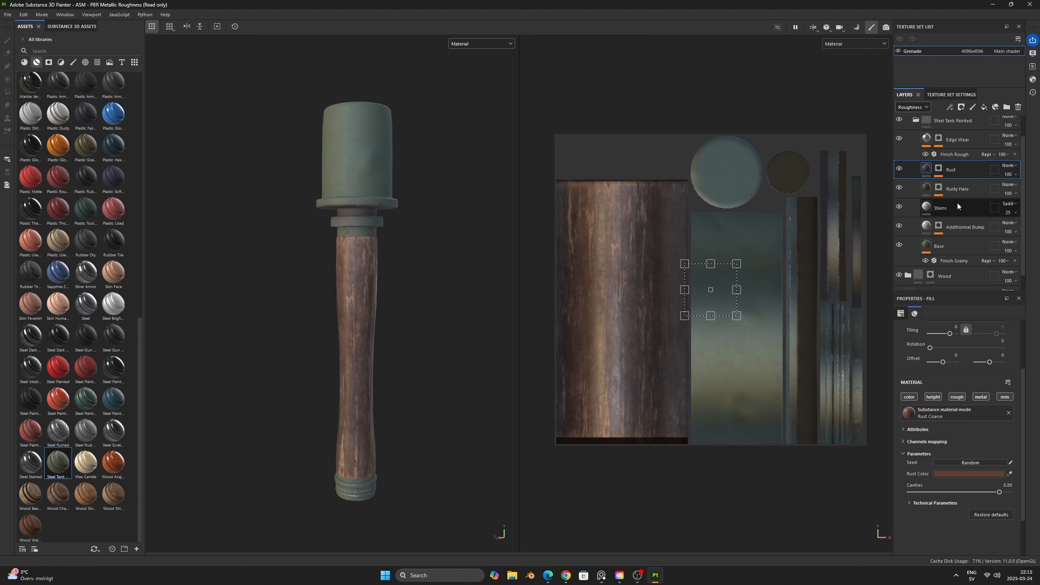
left_click(959, 250)
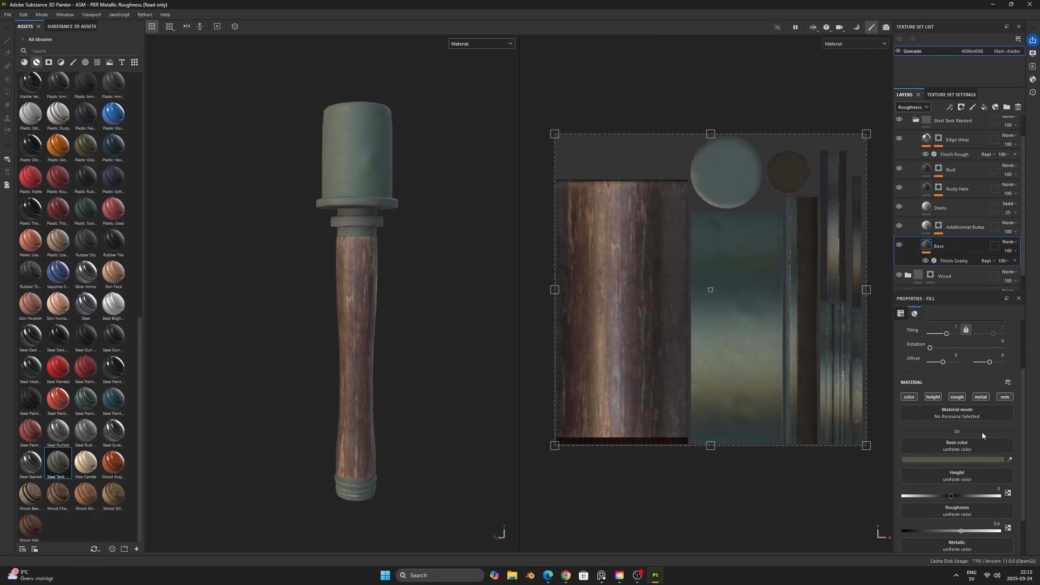
left_click(960, 459)
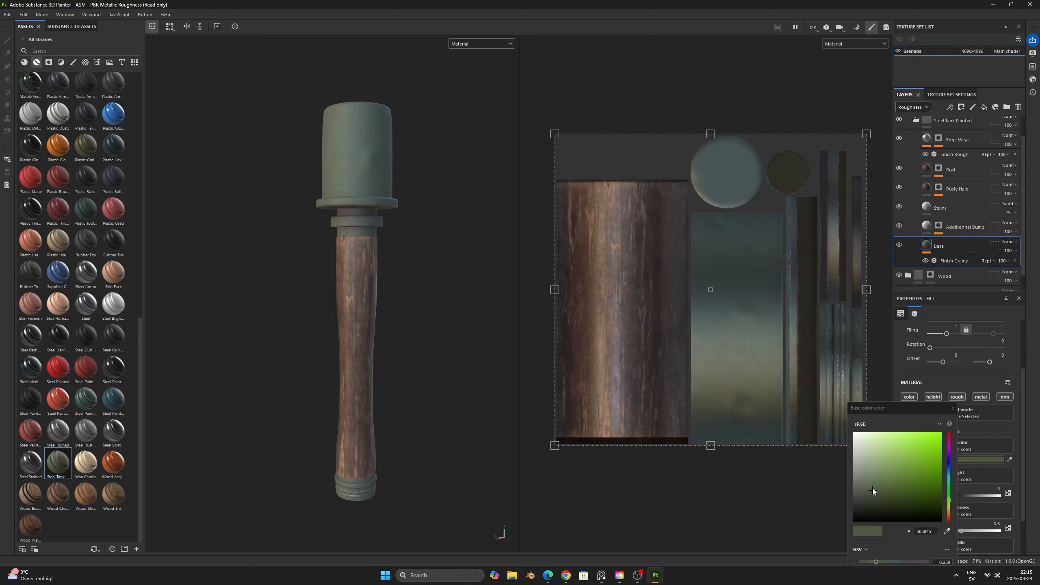
left_click_drag(873, 489, 867, 506)
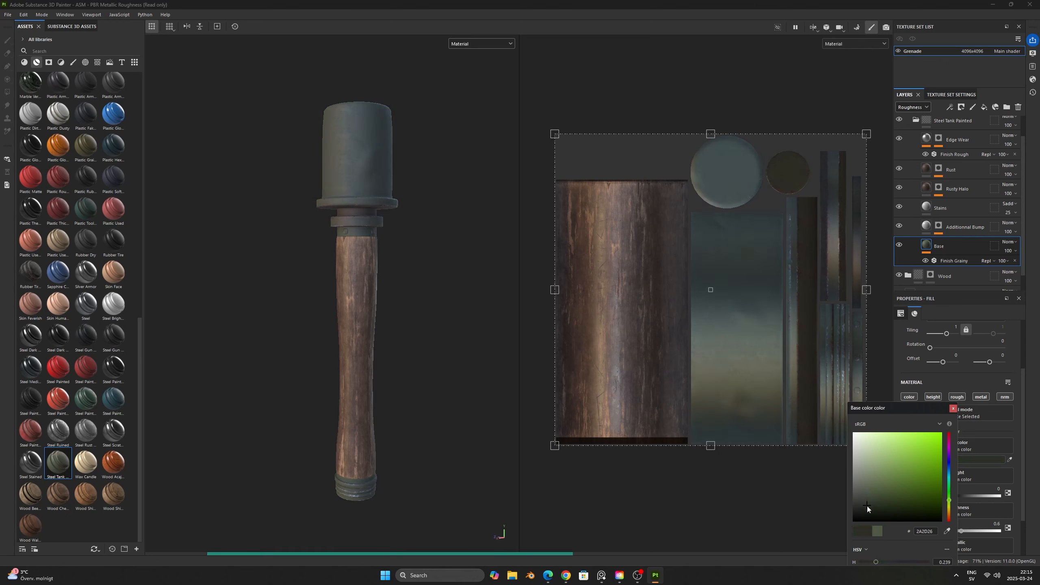
left_click(953, 408)
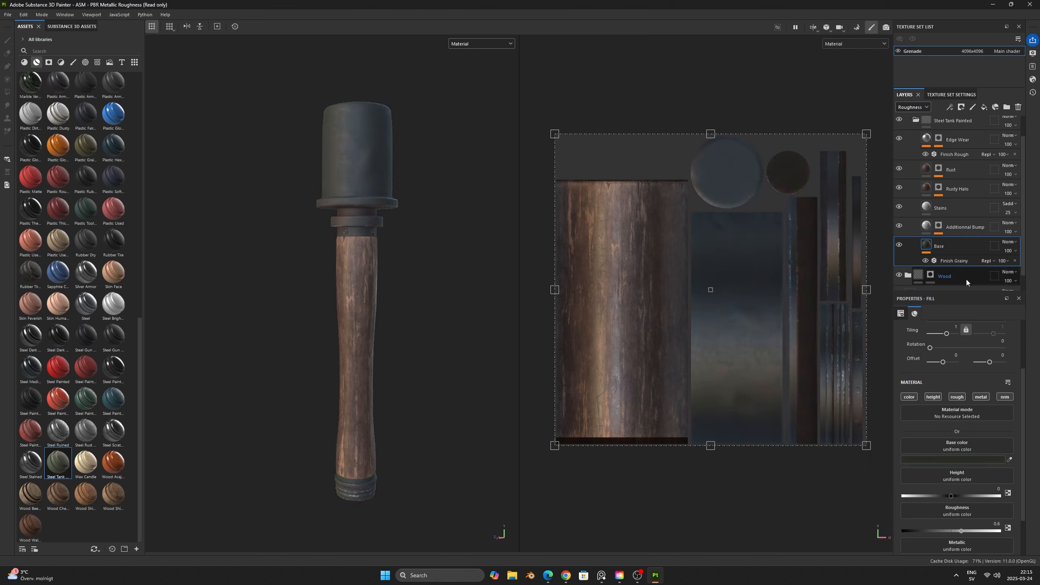
- Lower the Base layer's roughness to 0.2735 for a glossier painted metal
scroll(962, 441, "down", 2)
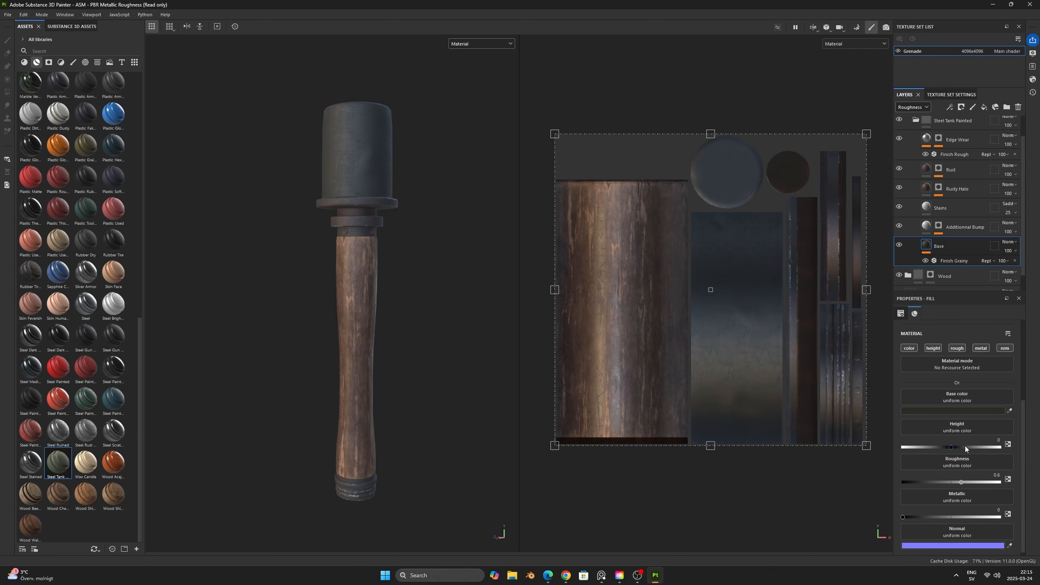
left_click_drag(949, 482, 932, 482)
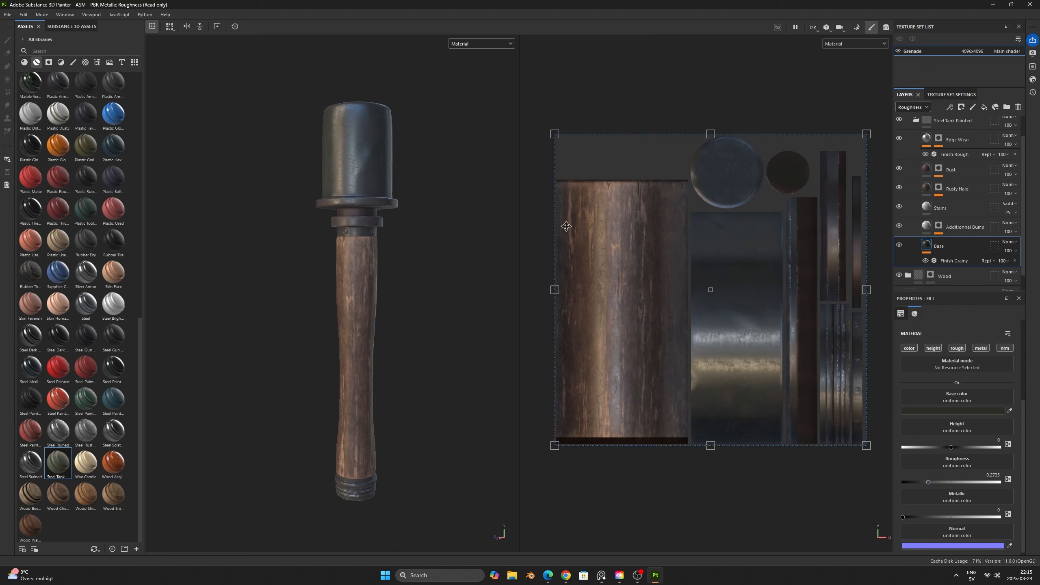
scroll(339, 120, "up", 5)
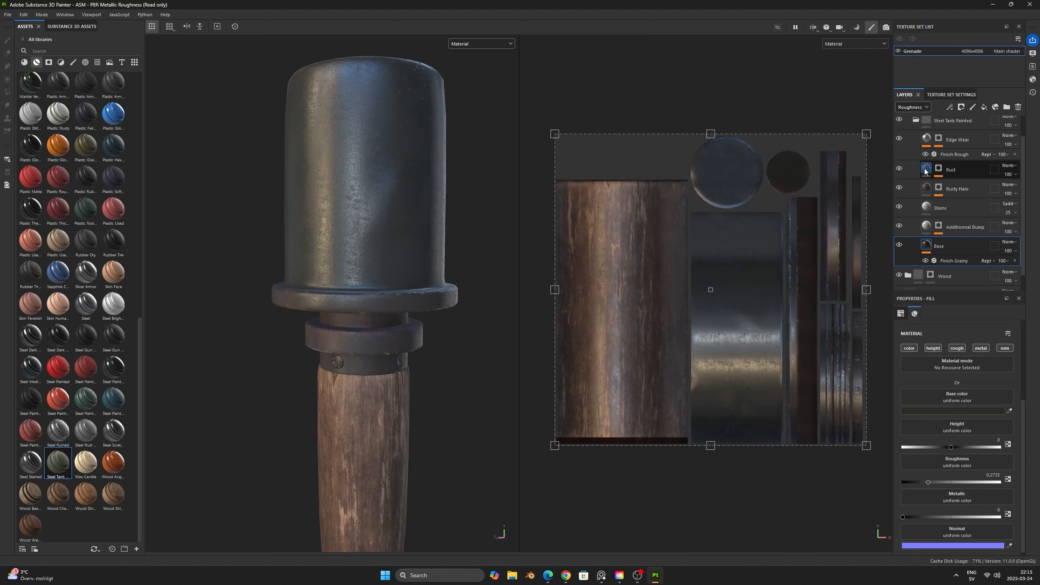
- Reduce the Base layer's opacity to 15 in the Height channel and 8 in the Normal channel
left_click(914, 108)
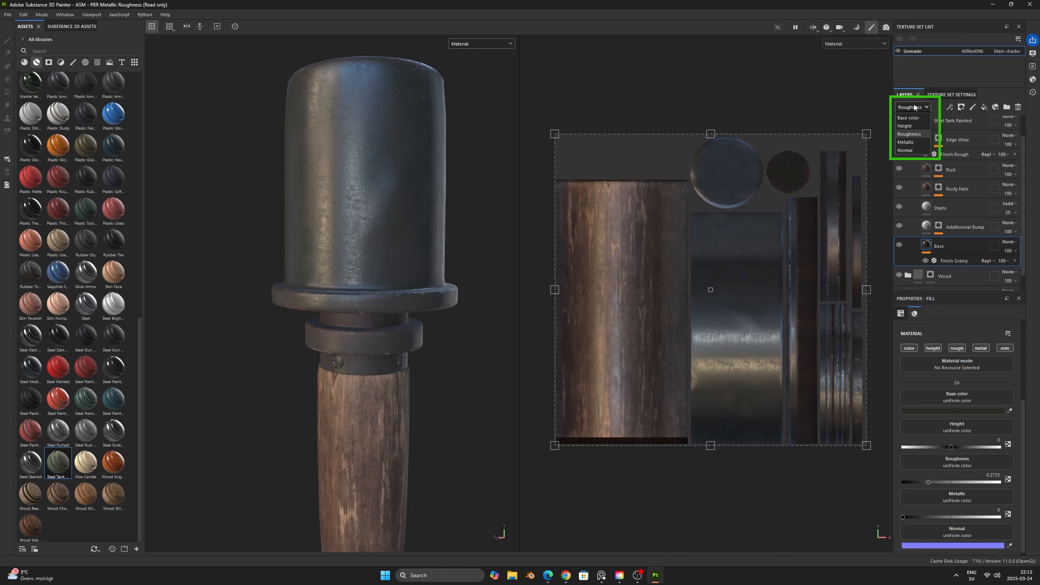
left_click(907, 126)
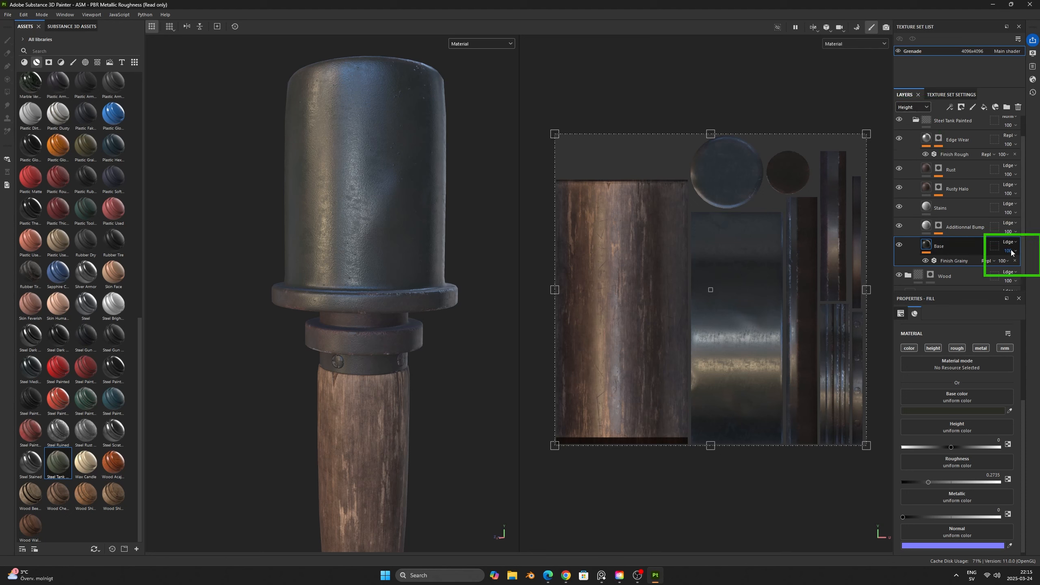
left_click_drag(1035, 271, 1007, 267)
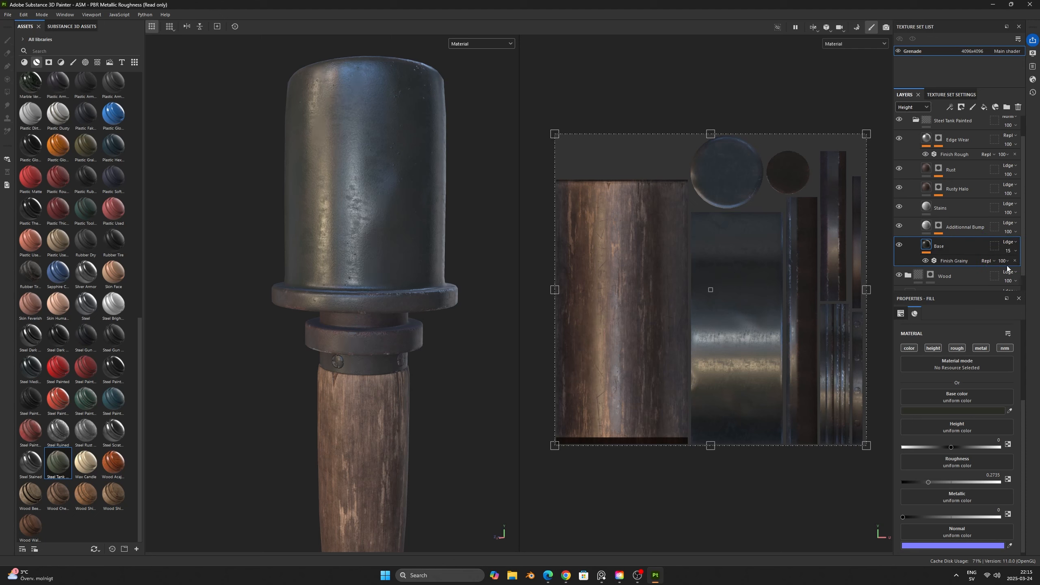
left_click(909, 107)
left_click(909, 150)
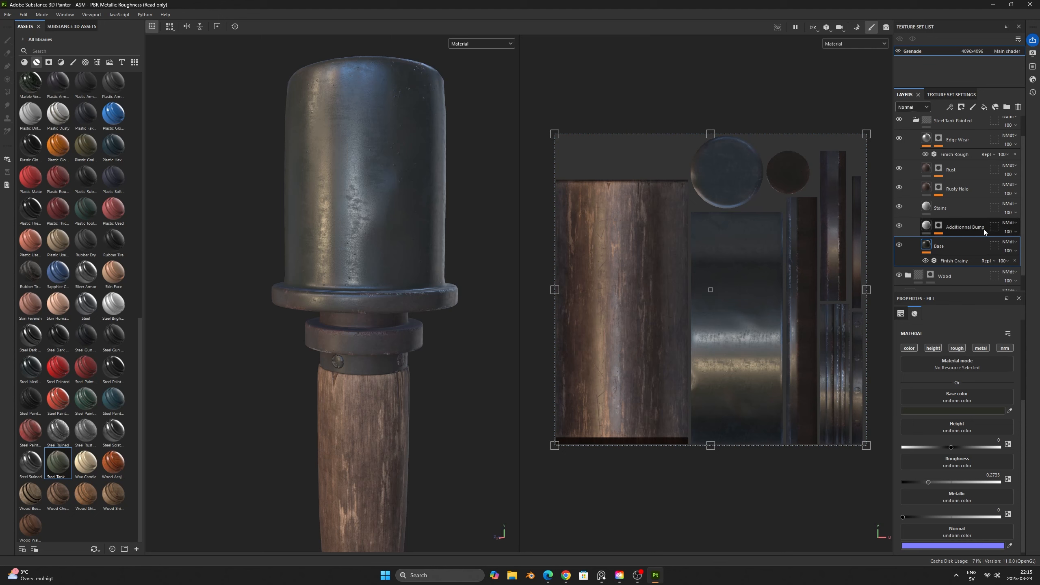
left_click_drag(1032, 265, 1003, 265)
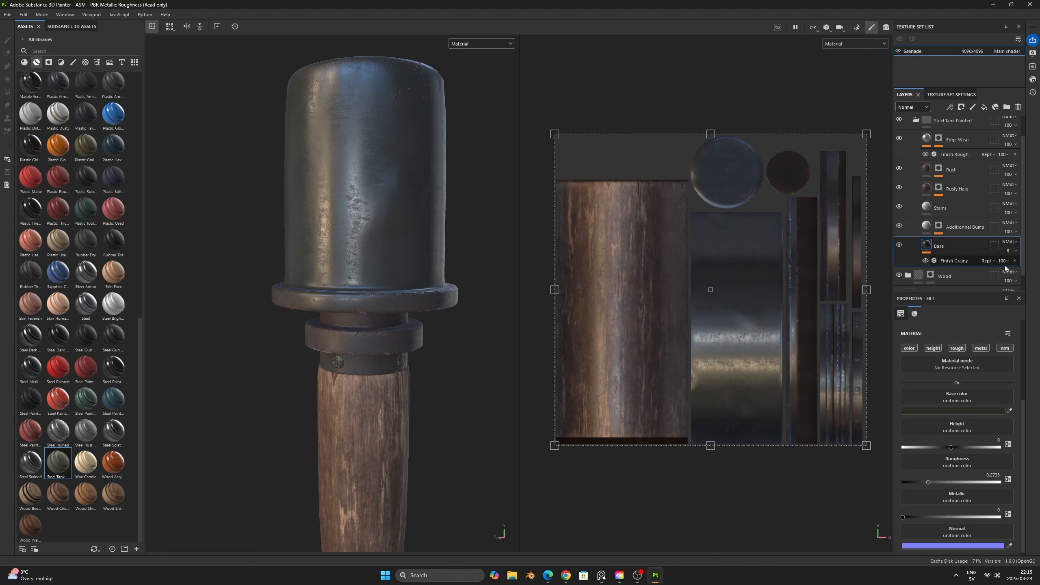
- Set the layer stack back to Base color and examine the metal head in the roughness channel and the full material view
left_click(917, 107)
left_click(929, 159)
right_click_drag(402, 236, 414, 227, "shift")
key("c")
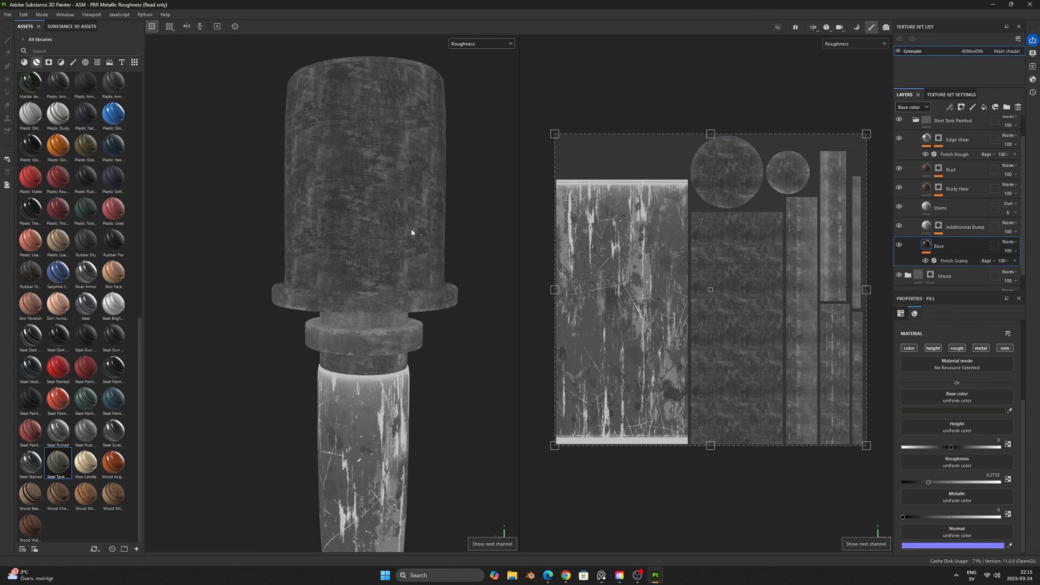
key("m")
scroll(407, 246, "down", 3)
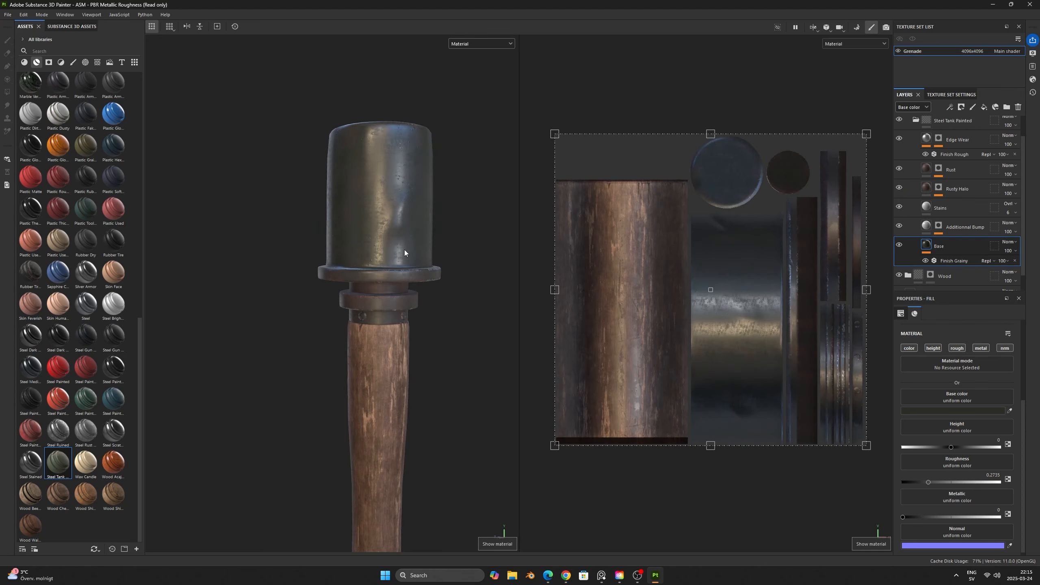
scroll(901, 207, "up", 1)
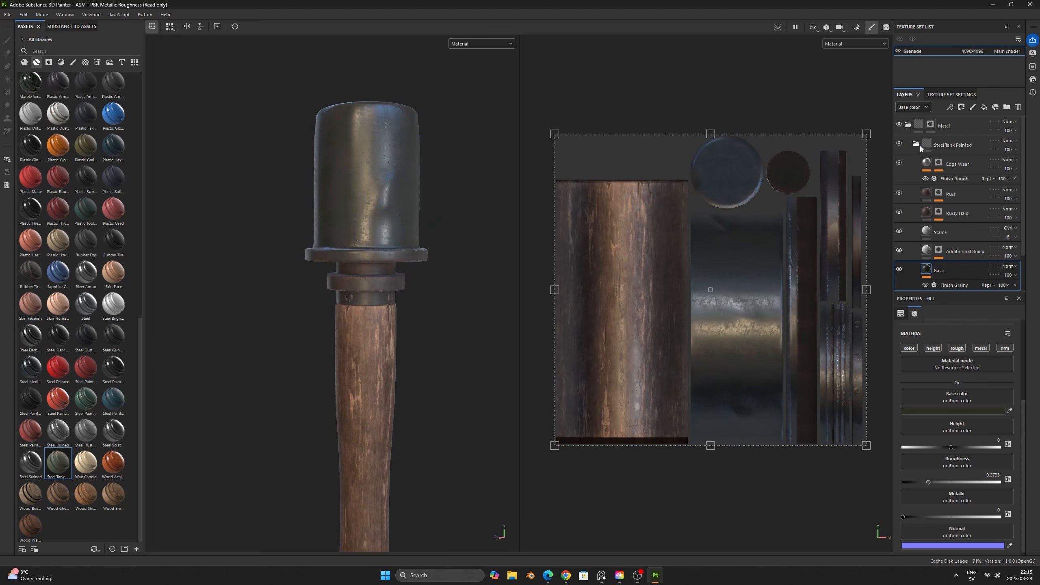
- Collapse Steel Tank Painted and create a folder named Roughness above it inside the Metal folder
left_click(917, 144)
left_click(976, 145)
left_click(1006, 108)
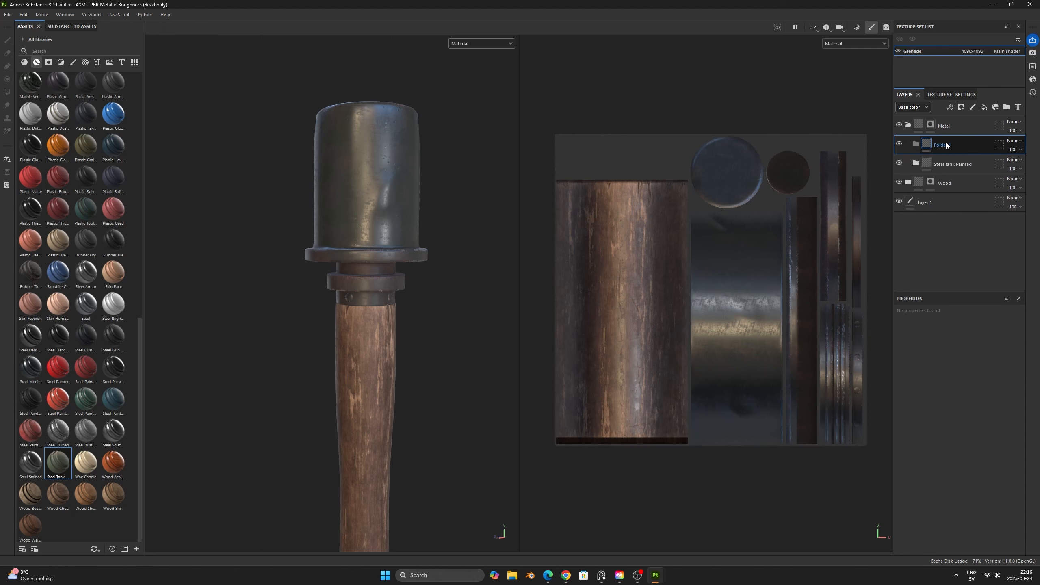
double_click(945, 145)
type("Roughness")
key("Return")
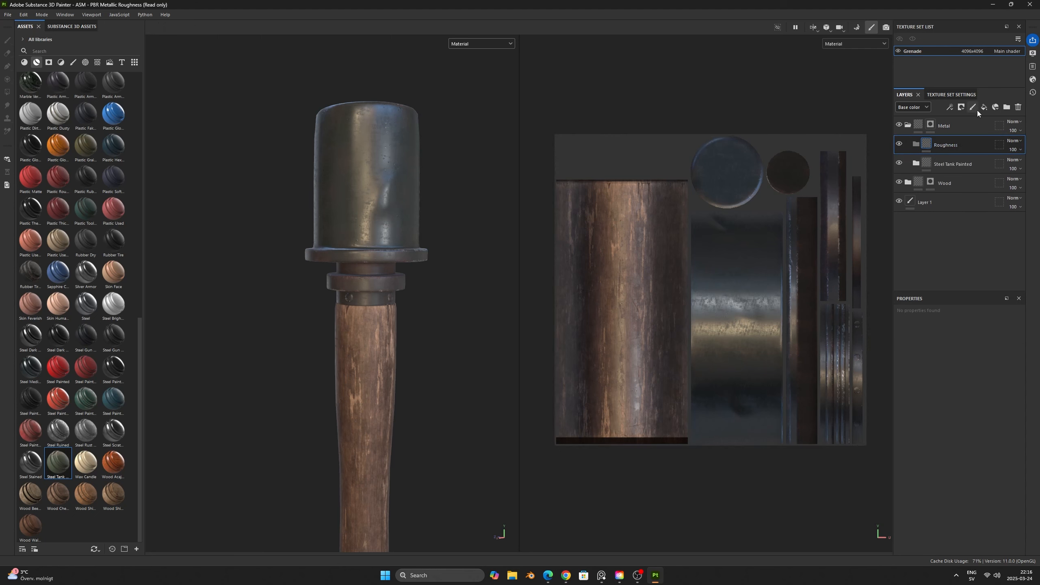
- Add a fill layer named High in the Roughness folder, with a black mask containing a fill effect
left_click(983, 107)
double_click(950, 164)
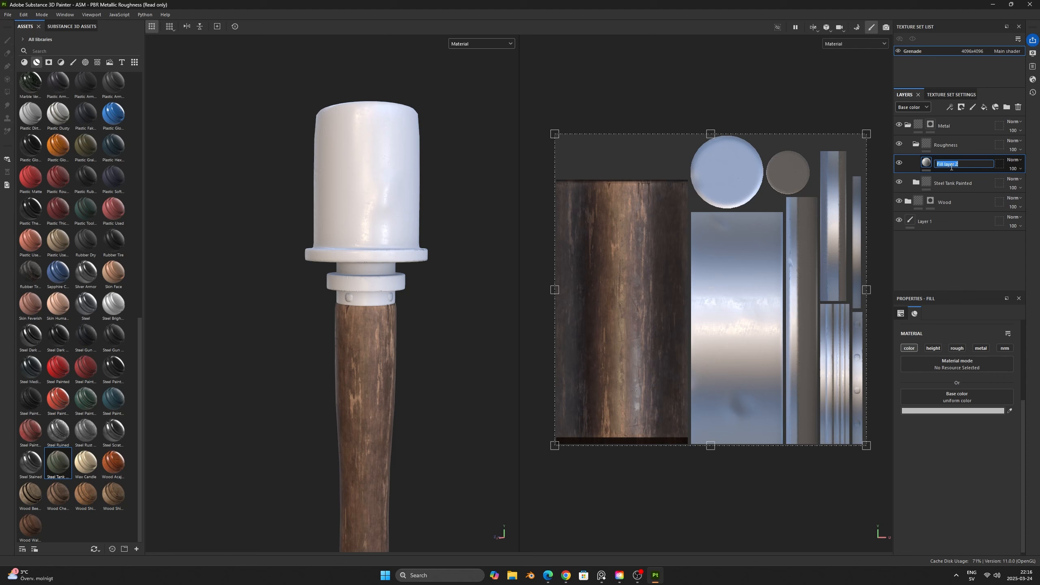
type("High")
key("Return")
right_click(951, 166)
left_click(957, 181)
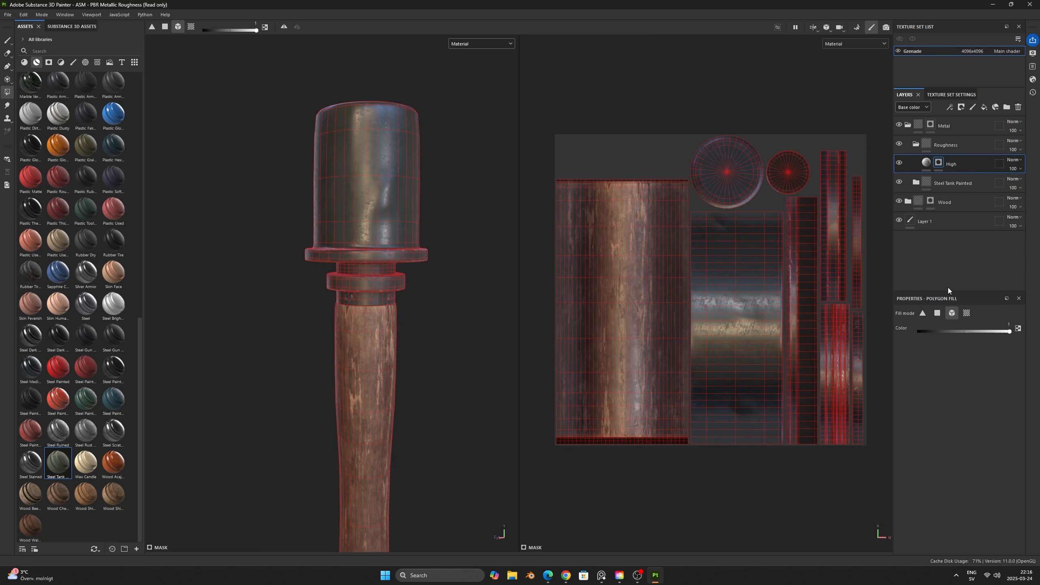
right_click(938, 163)
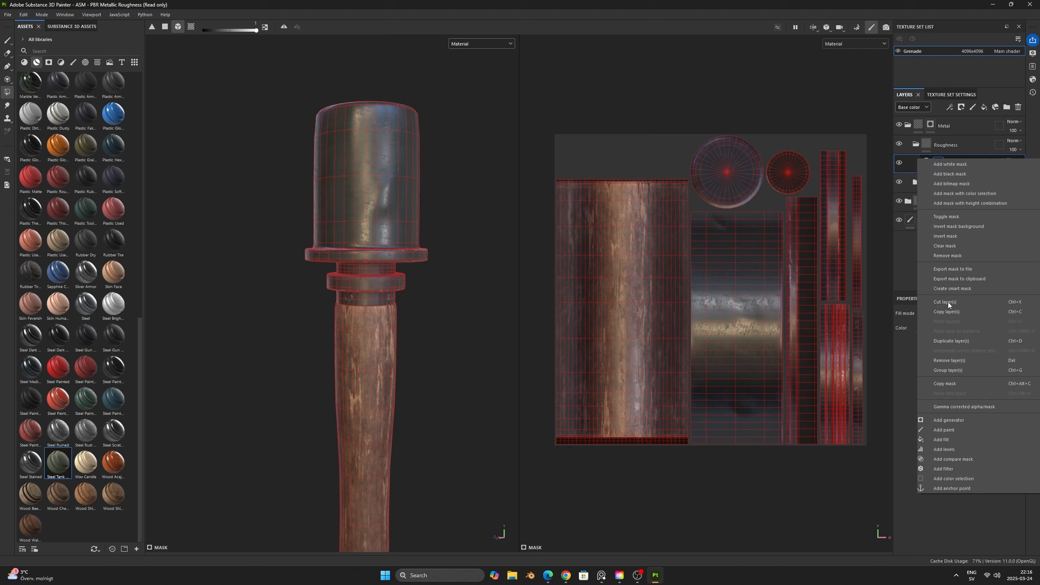
left_click(959, 433)
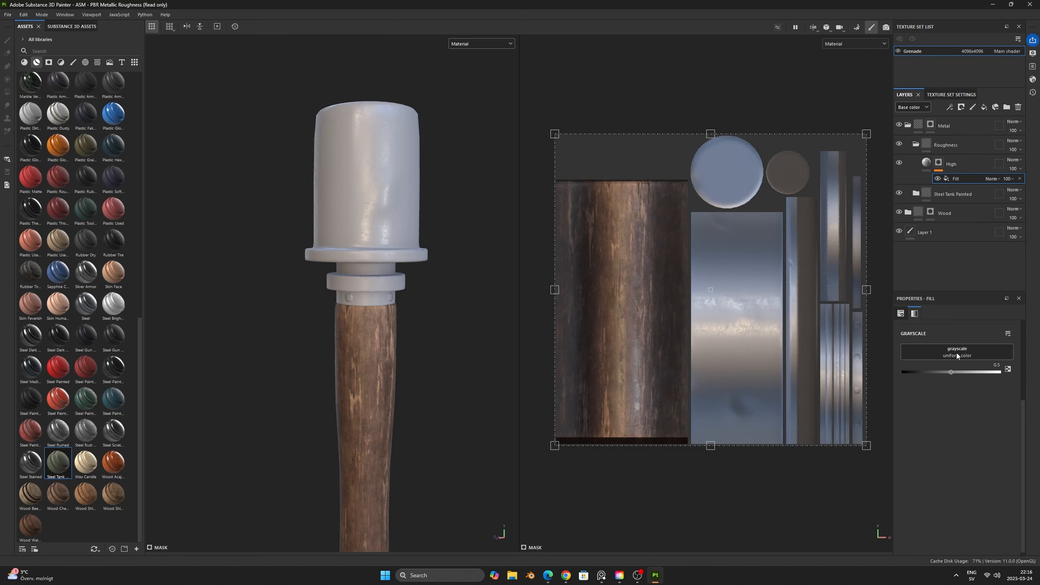
- Set the High layer's roughness to 0.7265 and leave roughness as its only active channel
left_click(926, 163)
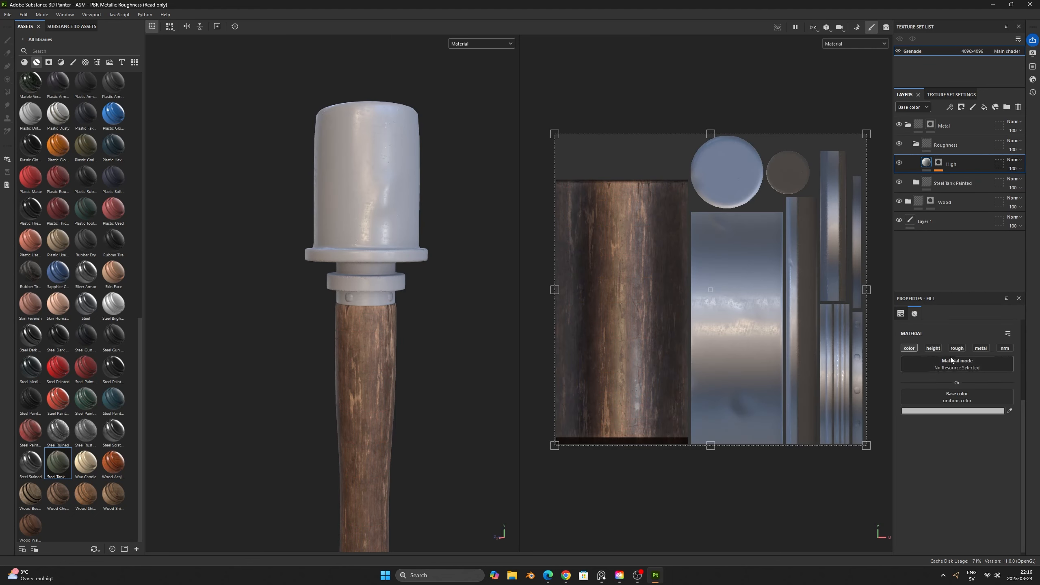
left_click(955, 348)
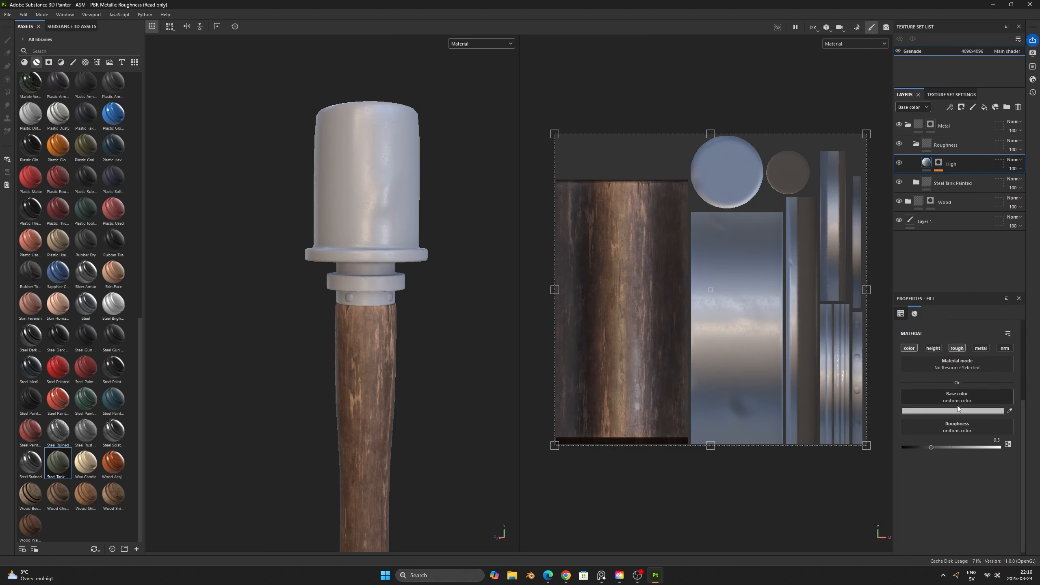
left_click(974, 447)
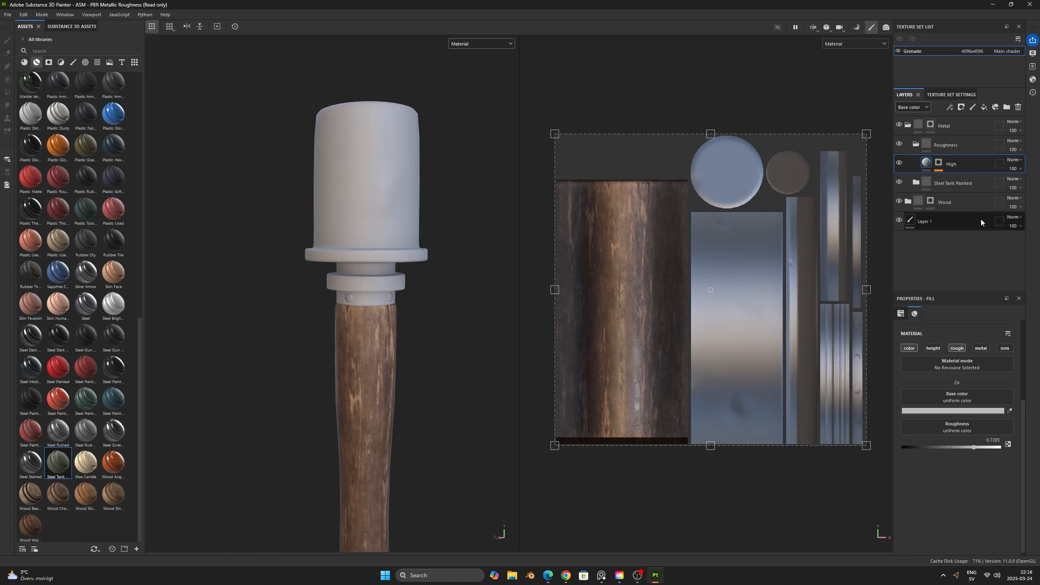
left_click(906, 348)
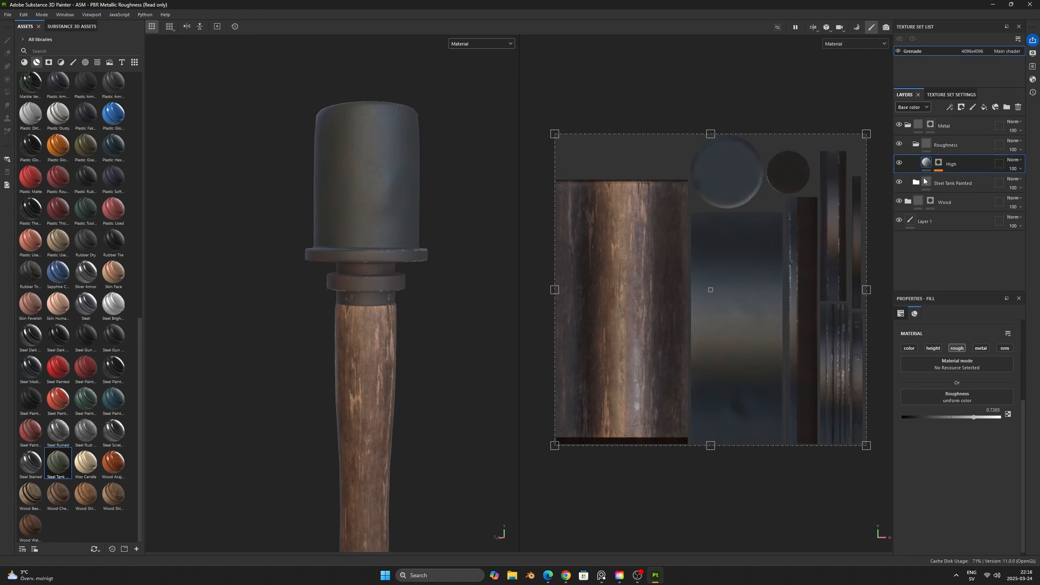
- Select the fill effect in High's mask and display the mask channel in the viewports
key("4")
key("c")
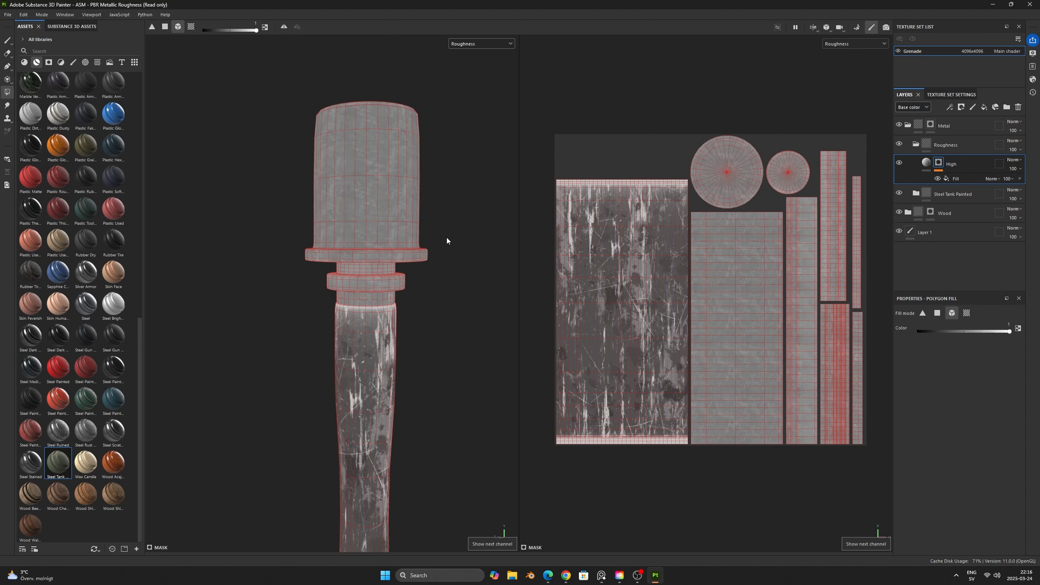
left_click(951, 179)
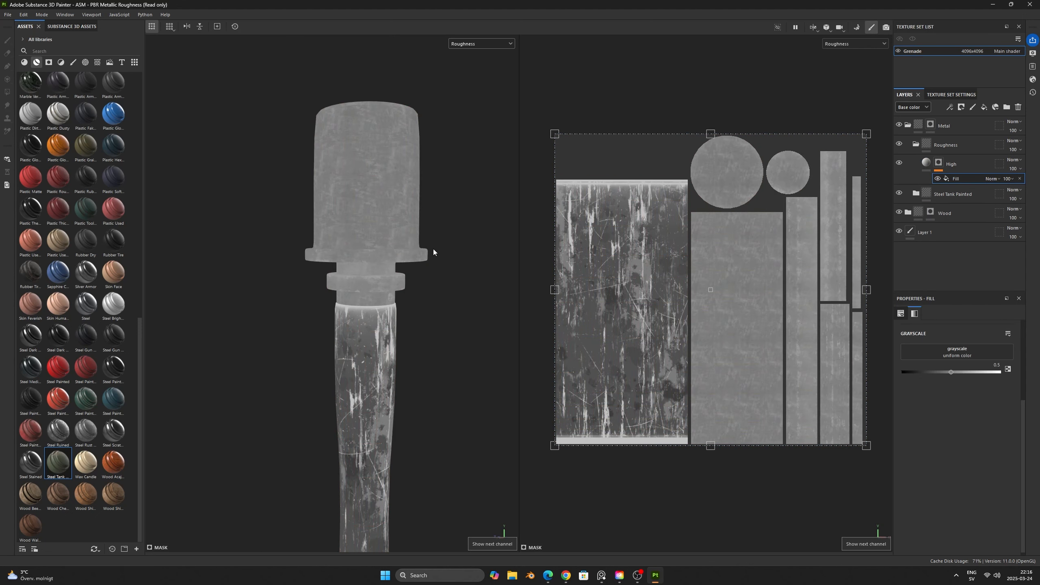
key("c")
key("c")
key("c")
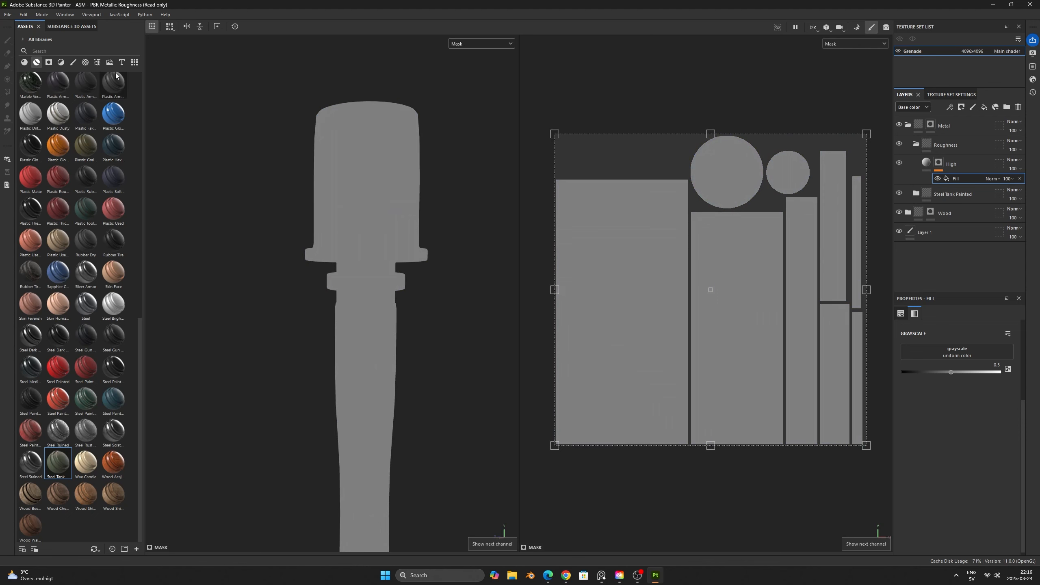
- Search the texture assets for "grunge" and examine the previews for a pattern suited to the High layer's mask fill
left_click(97, 62)
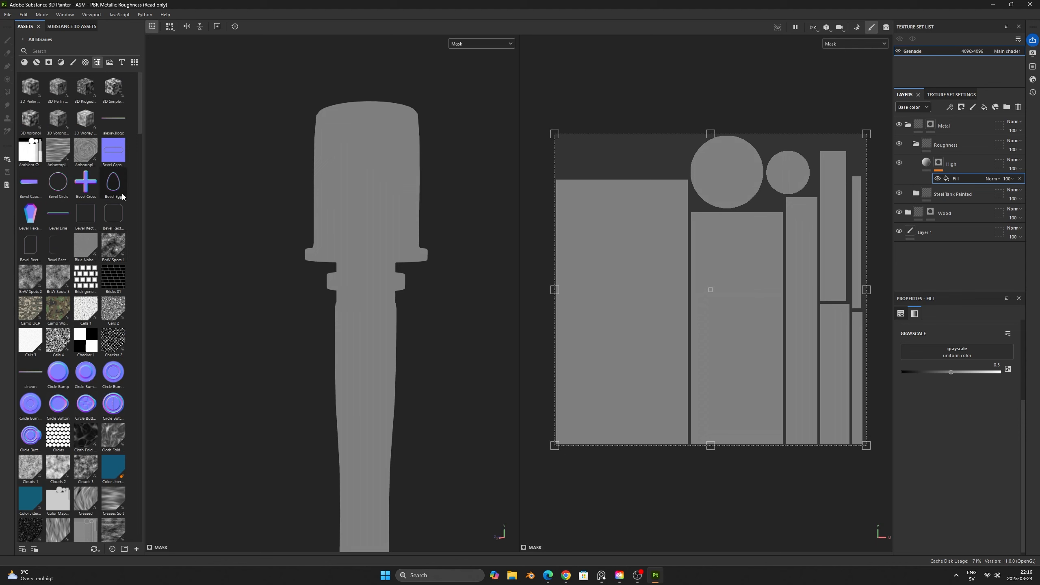
left_click_drag(141, 128, 142, 151)
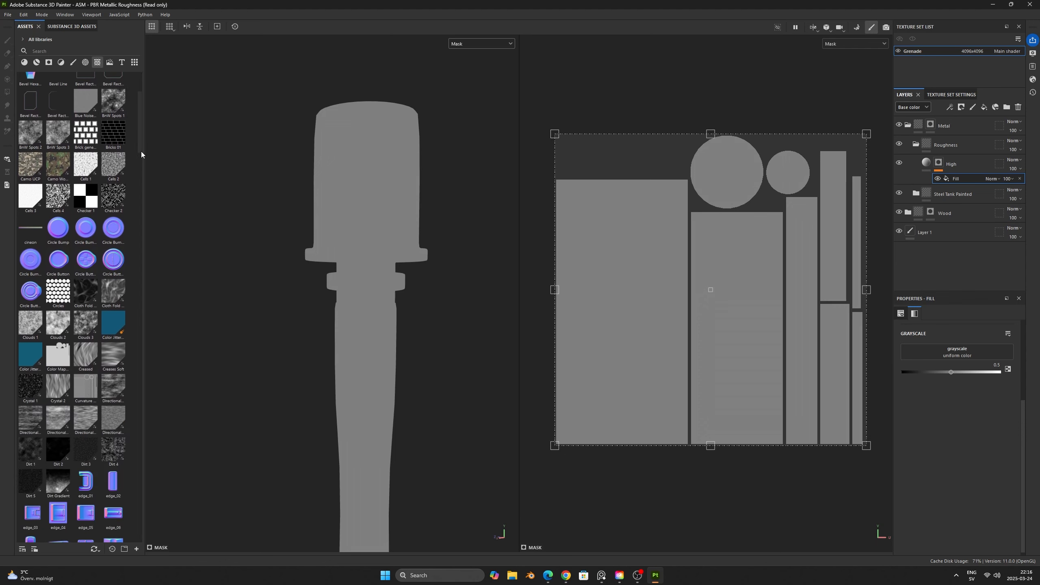
left_click(87, 48)
type("grunge")
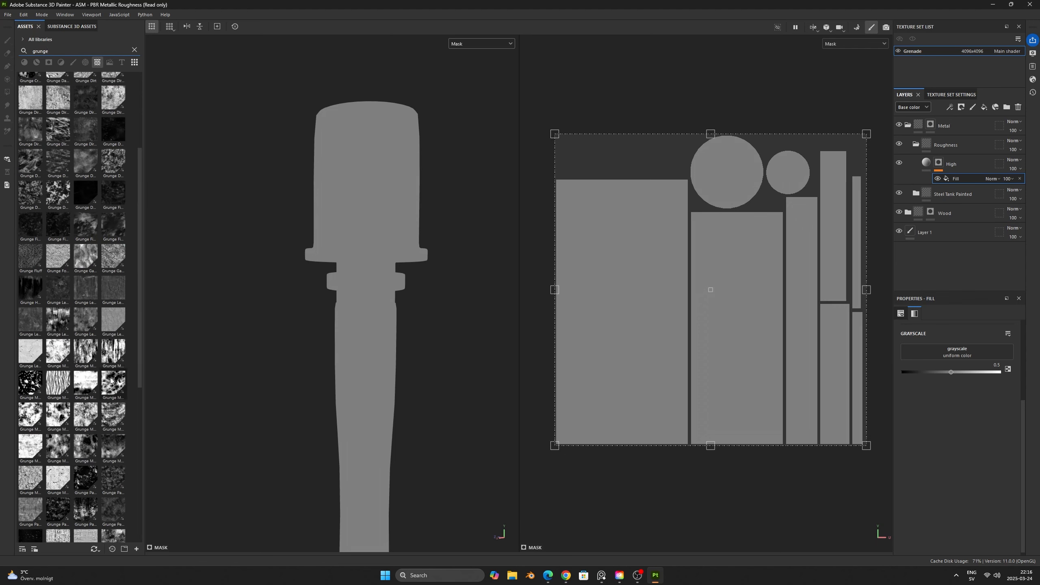
mouse_move(110, 380)
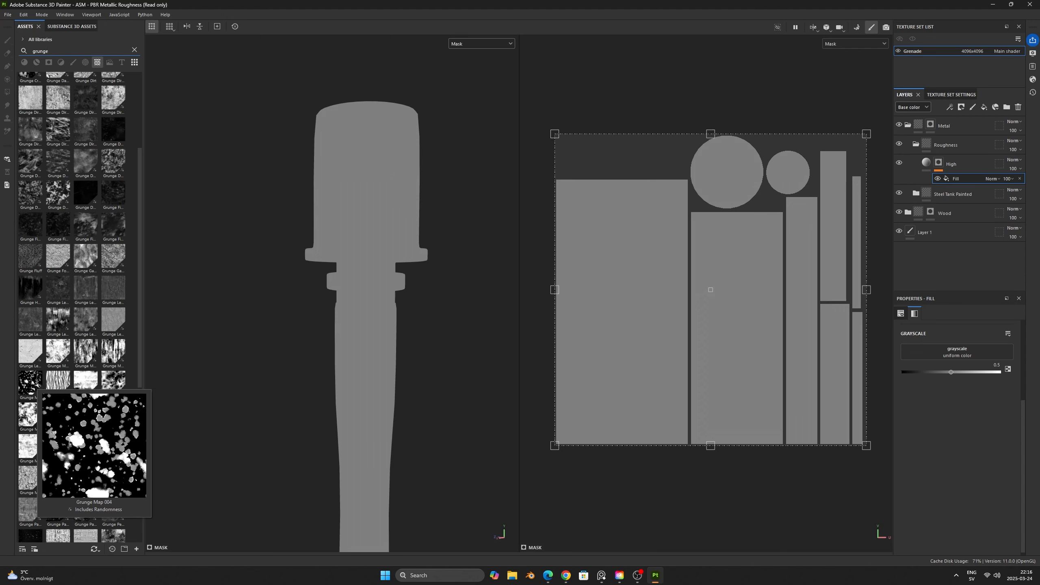
mouse_move(61, 417)
mouse_move(106, 412)
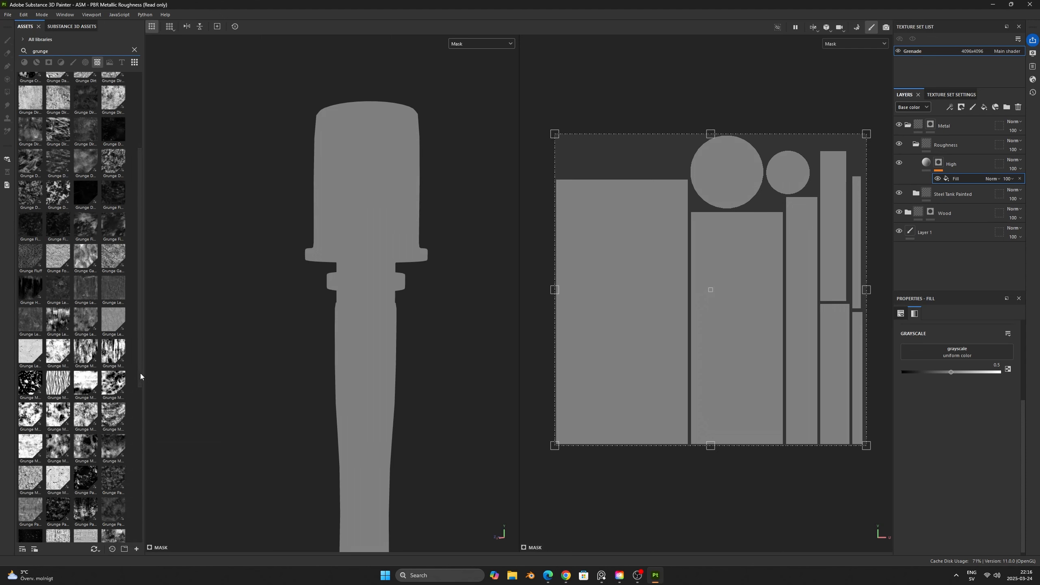
left_click_drag(140, 374, 133, 426)
mouse_move(33, 469)
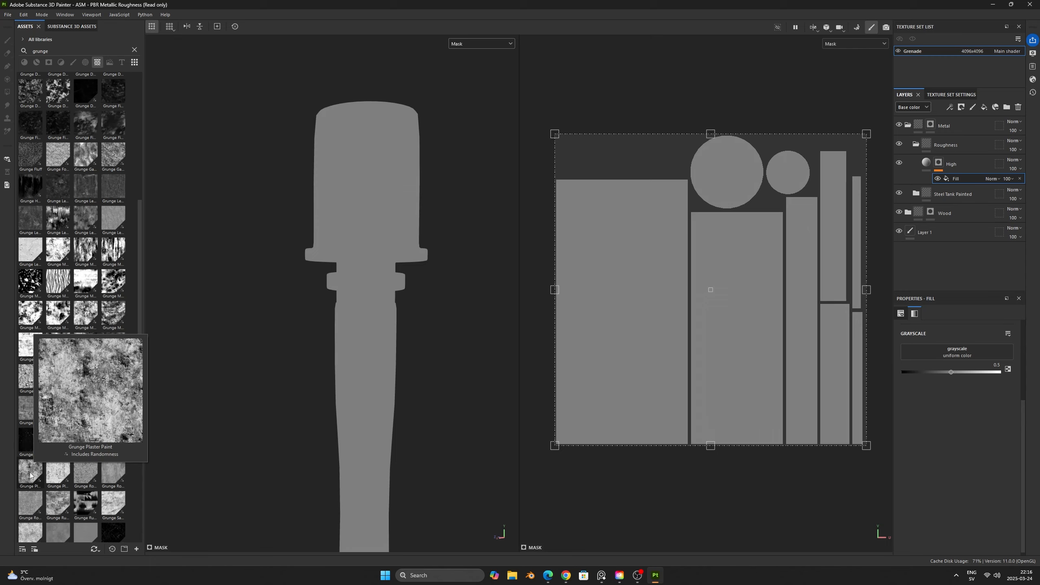
- Apply Grunge Plaster Paint to the High mask's fill effect, set its balance to 0.12 and display the full material
mouse_move(30, 474)
left_mouse_down()
mouse_move(246, 468)
mouse_move(841, 400)
mouse_move(959, 368)
mouse_move(950, 364)
left_mouse_up()
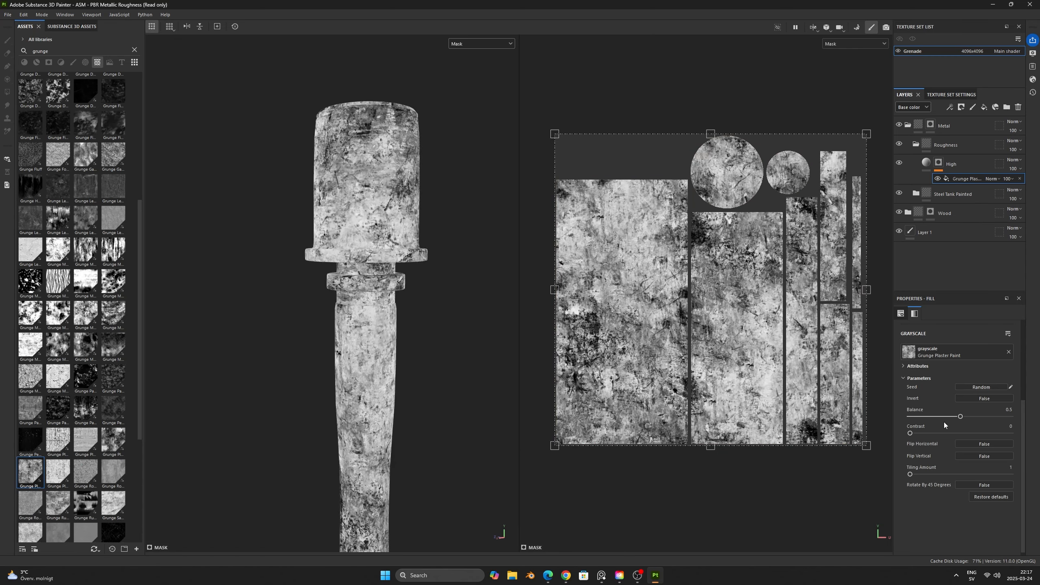
left_click_drag(960, 417, 922, 417)
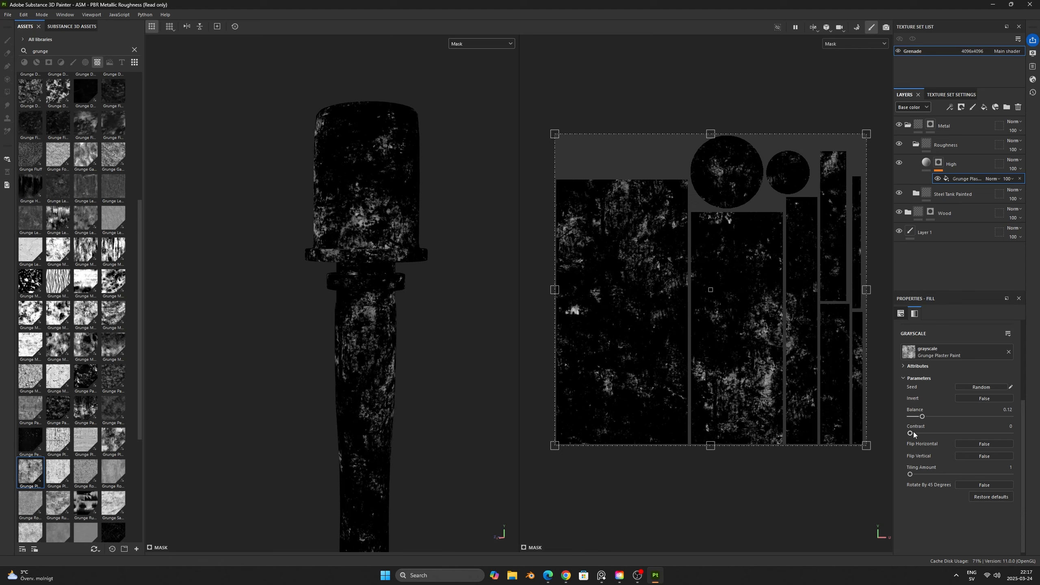
mouse_move(318, 326)
left_mouse_down("alt")
mouse_move(524, 346)
mouse_move(330, 334)
left_mouse_up("alt")
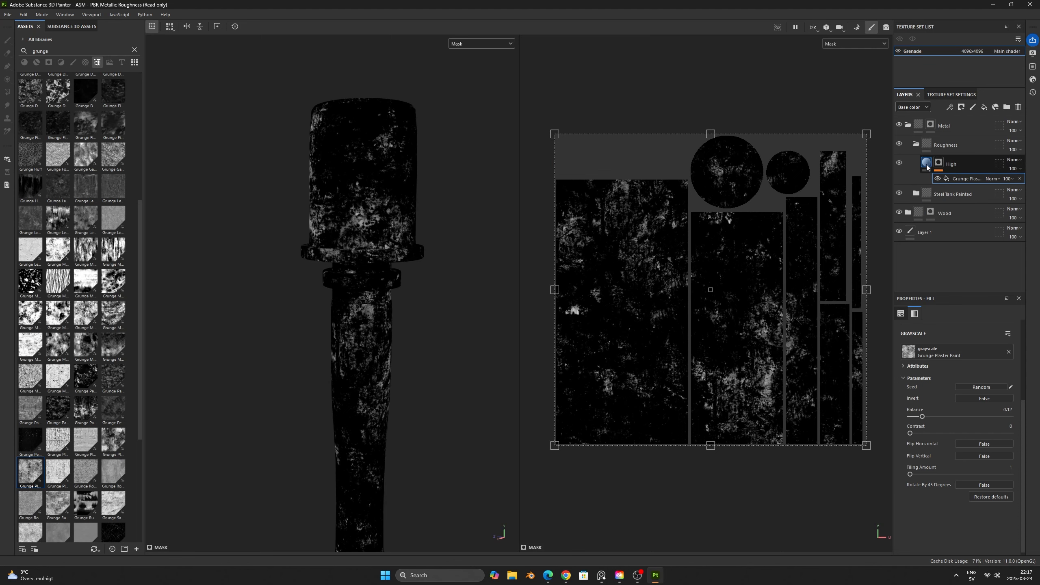
key("c")
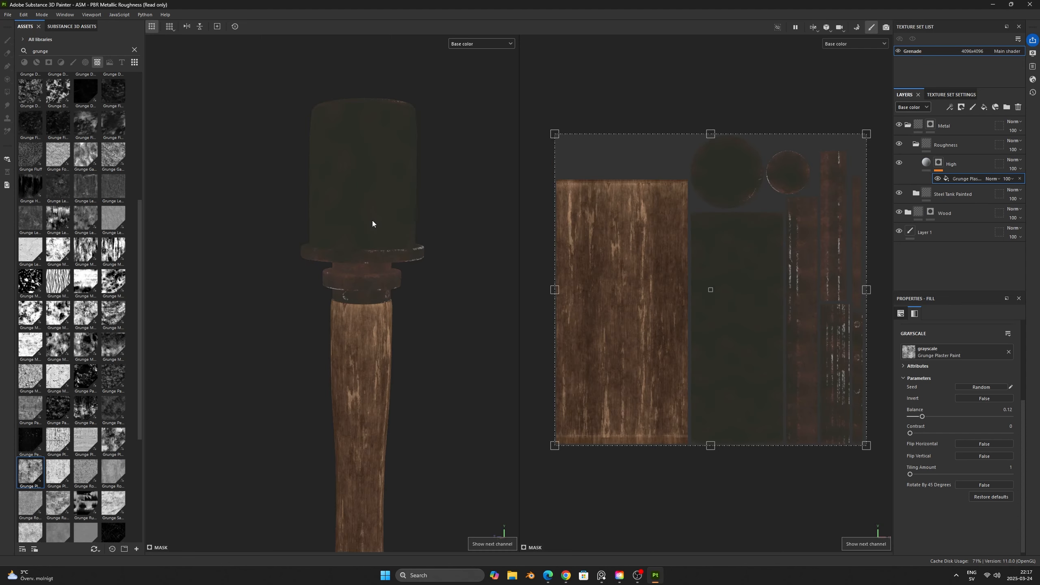
key("c")
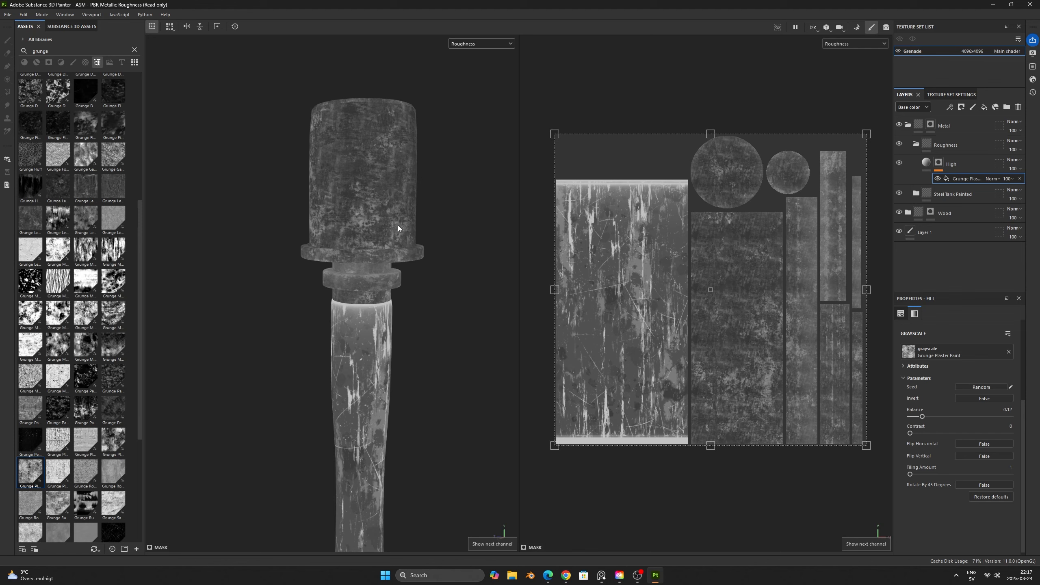
key("m")
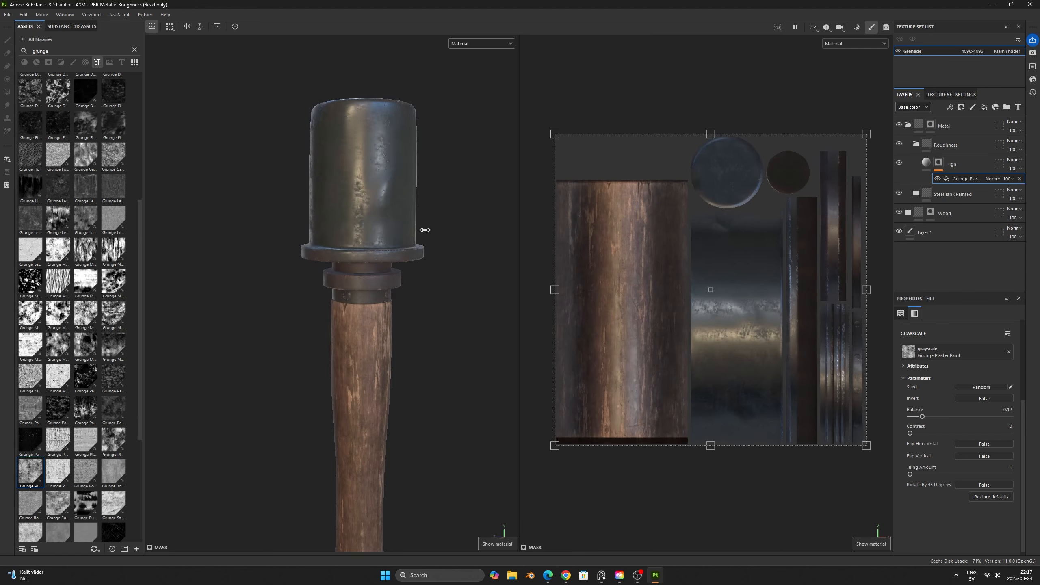
right_click_drag(424, 230, 403, 246, "shift")
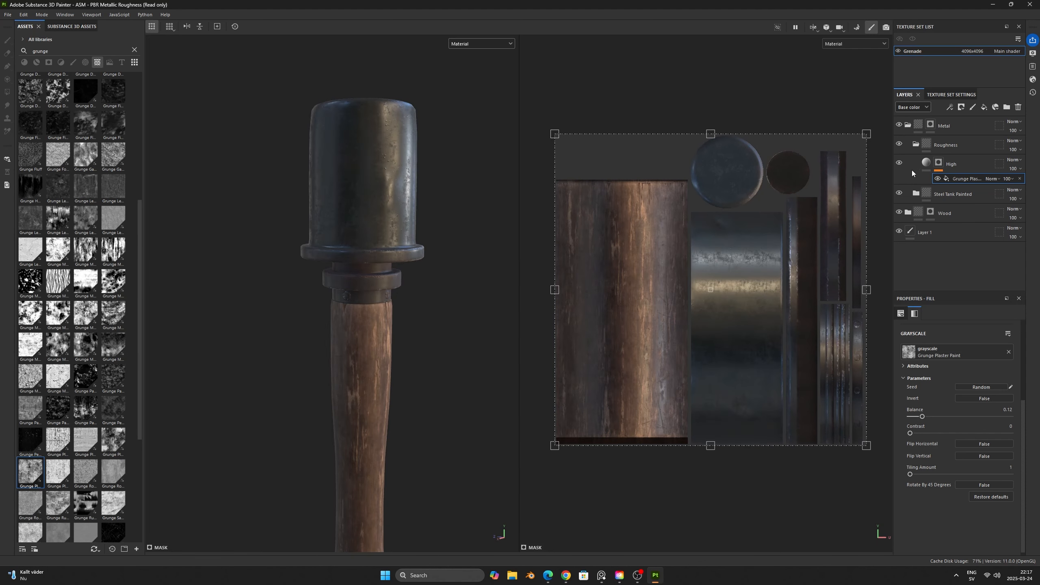
- Compare the material with and without the High layer, and set its roughness to 0.6408 while displaying the roughness channel
left_click(899, 163)
left_click(899, 164)
left_click(942, 164)
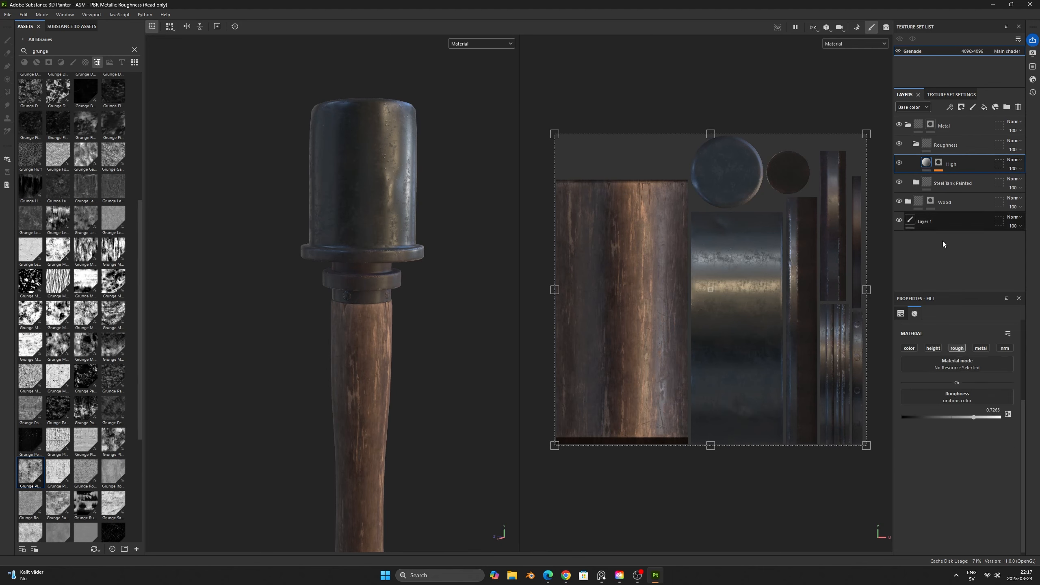
key("c")
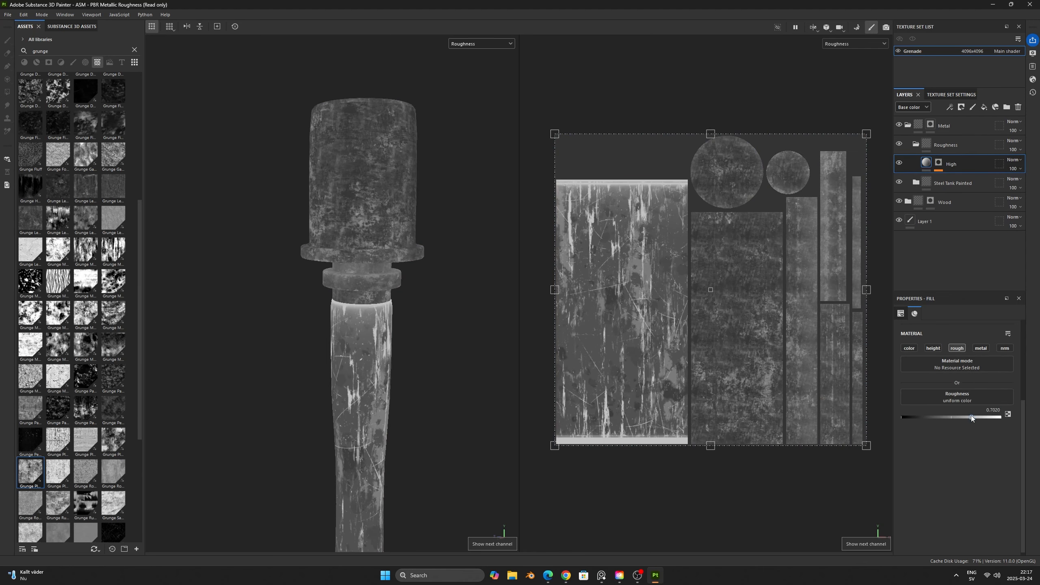
mouse_move(971, 418)
left_mouse_down()
mouse_move(944, 417)
mouse_move(965, 416)
left_mouse_up()
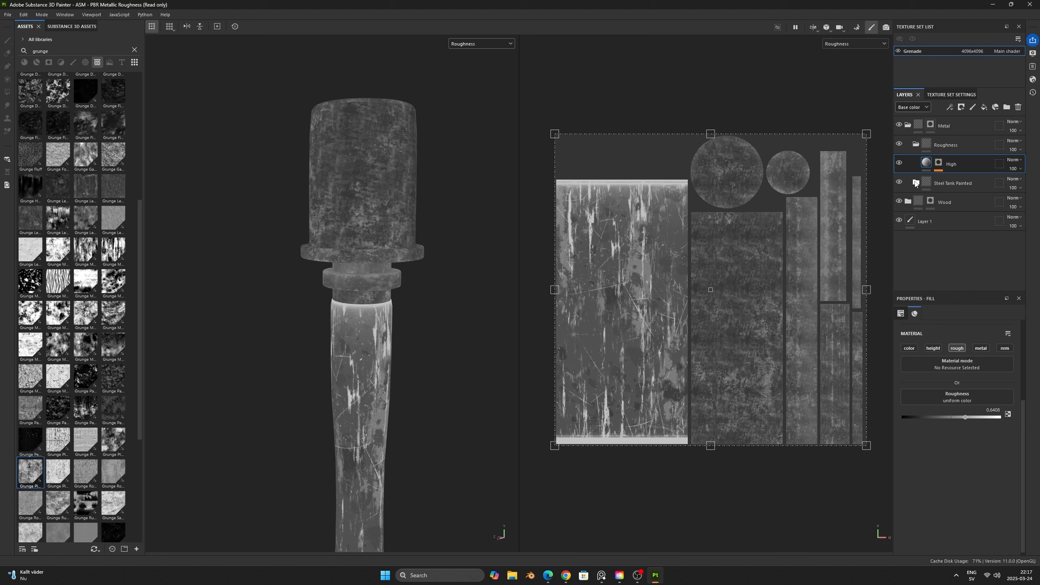
- Hide the Stains layer in the Steel Tank Painted folder and check the grenade head in material view
left_click(915, 183)
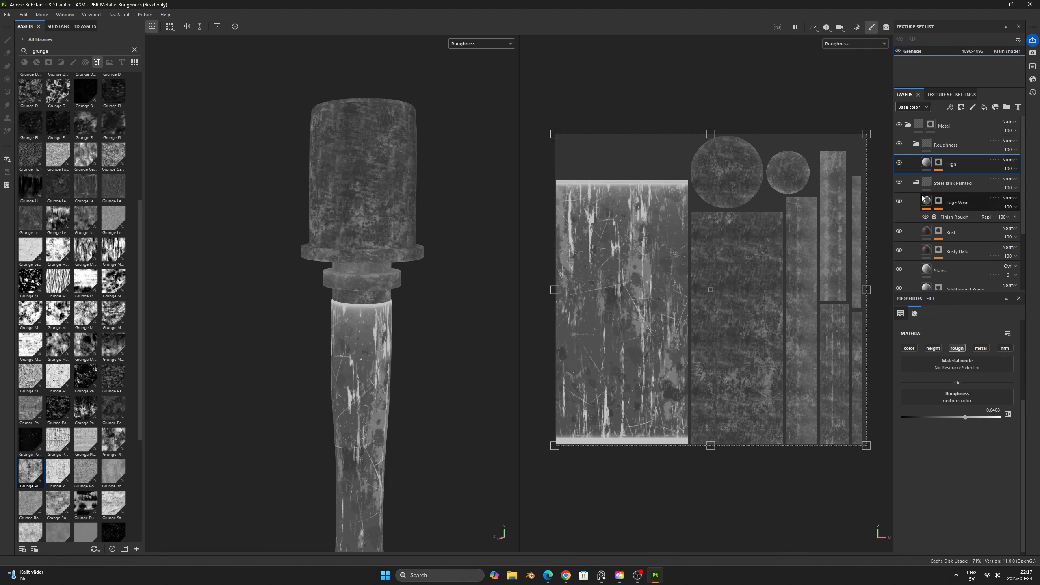
left_click(899, 270)
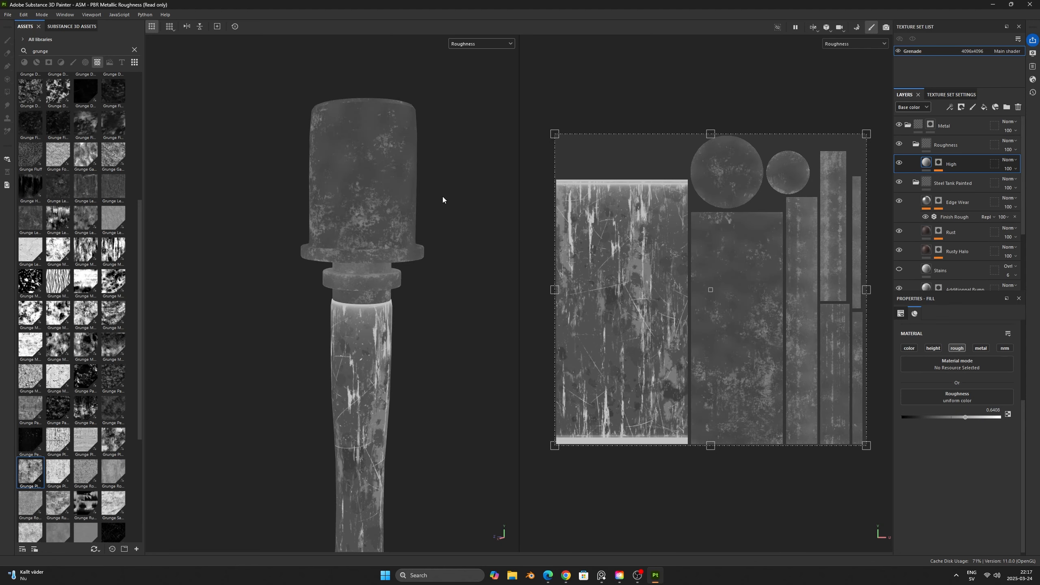
key("m")
mouse_move(467, 215)
right_mouse_down("shift")
mouse_move(446, 212)
mouse_move(455, 213)
right_mouse_up("shift")
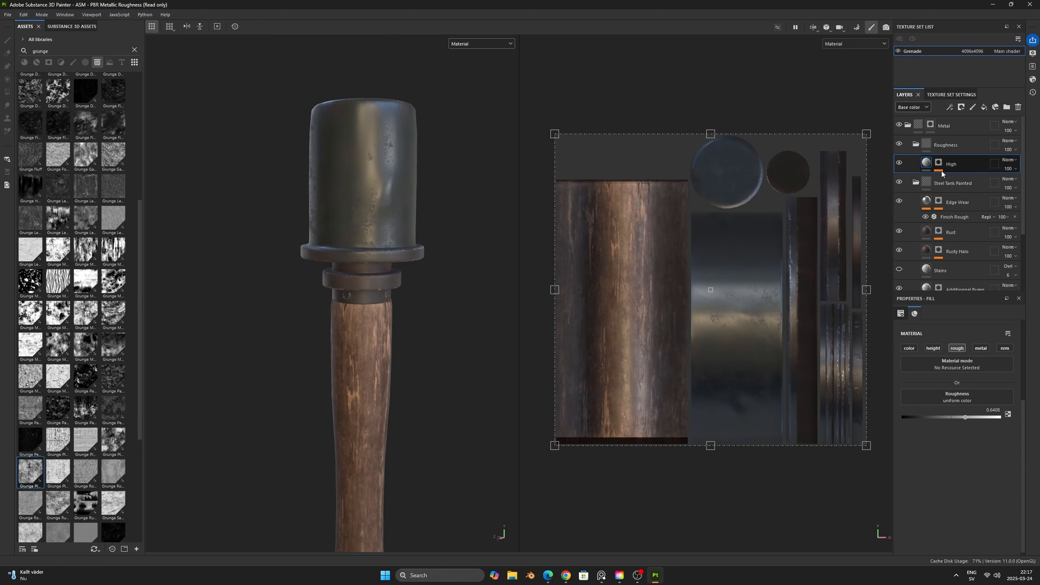
- Add a fill layer named Low above High, set its roughness to 0.1796 and display the roughness channel
left_click(983, 107)
double_click(946, 164)
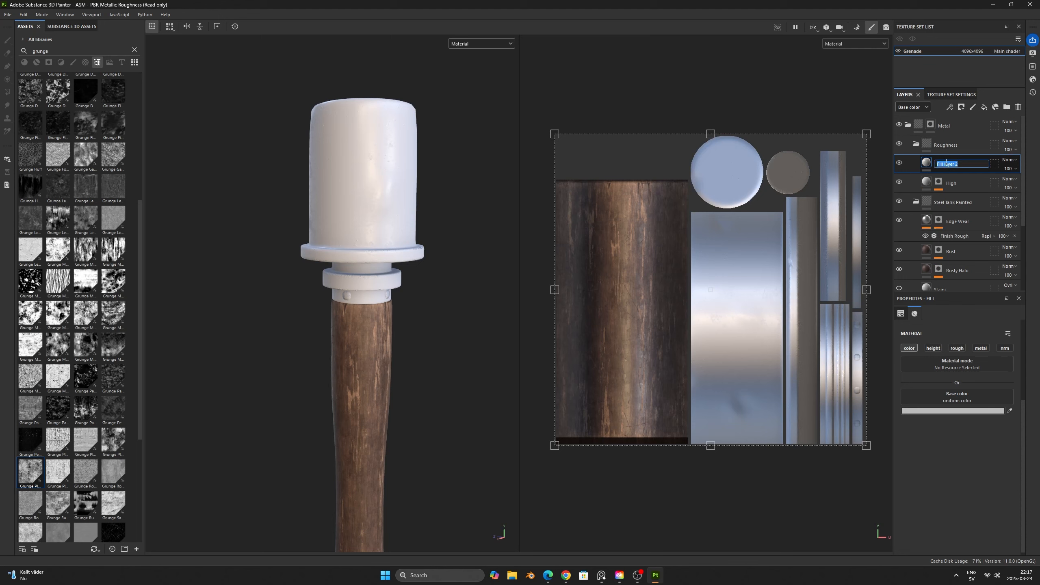
type("Low")
key("Return")
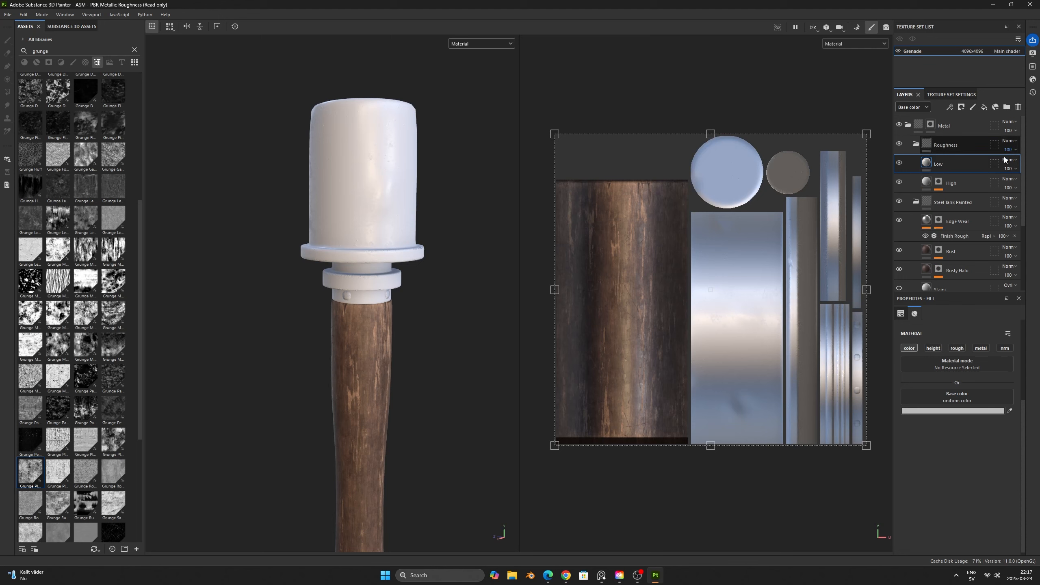
left_click(957, 349)
left_click(923, 447)
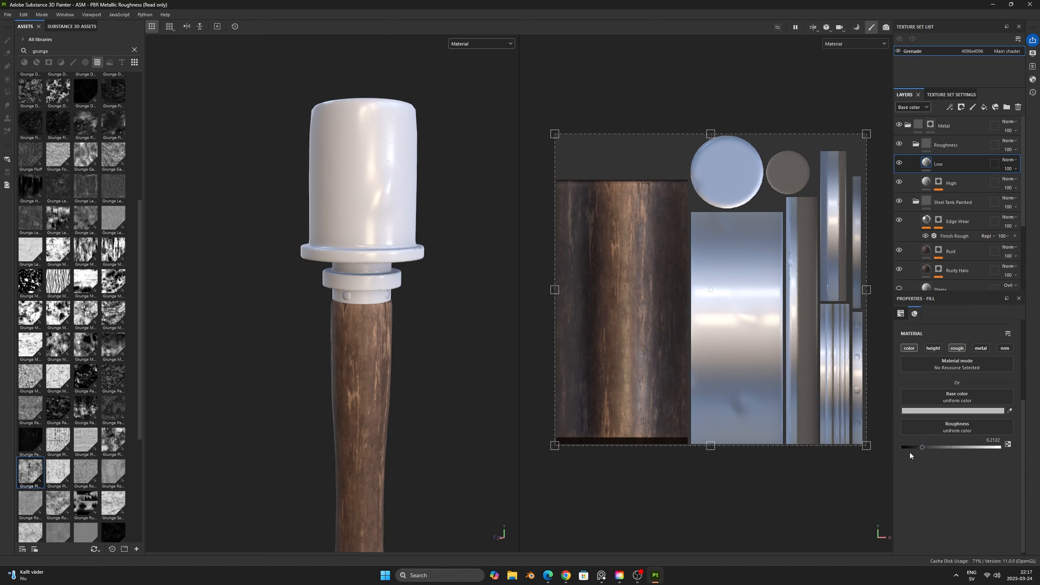
key("c")
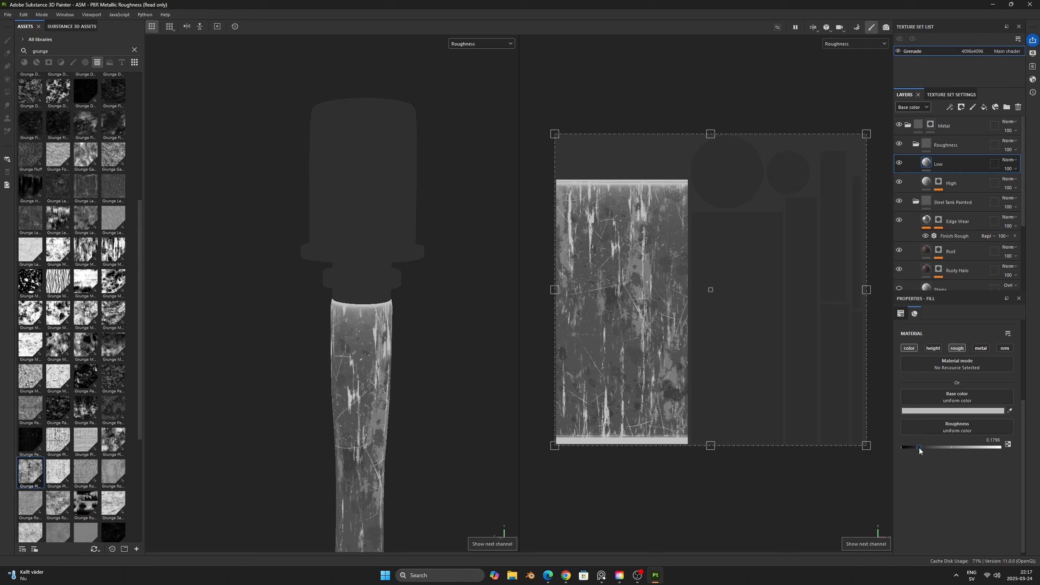
- Give the Low layer a black mask containing a fill effect
right_click(955, 167)
left_click(942, 180)
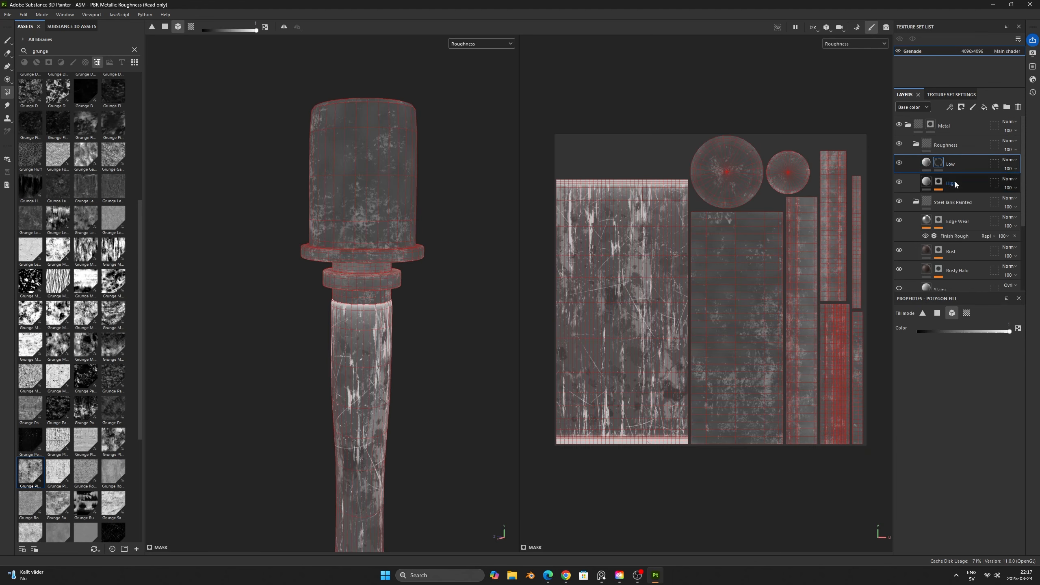
right_click(942, 165)
left_click(954, 442)
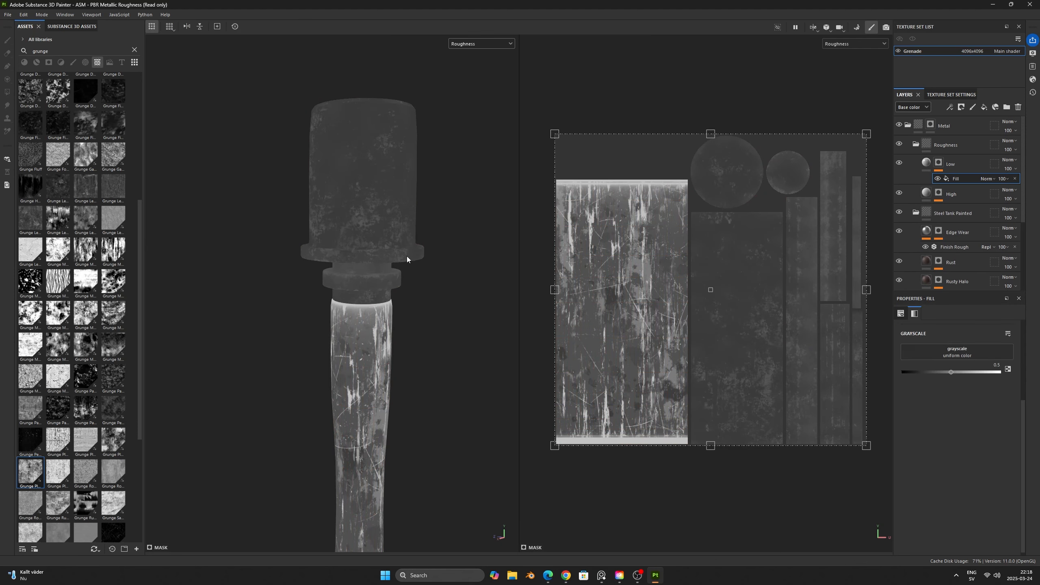
- Try Grunge Map 004 in the Low mask's fill with balance 0.45 and contrast 0.04, testing the inverted pattern
left_click_drag(30, 283, 928, 355)
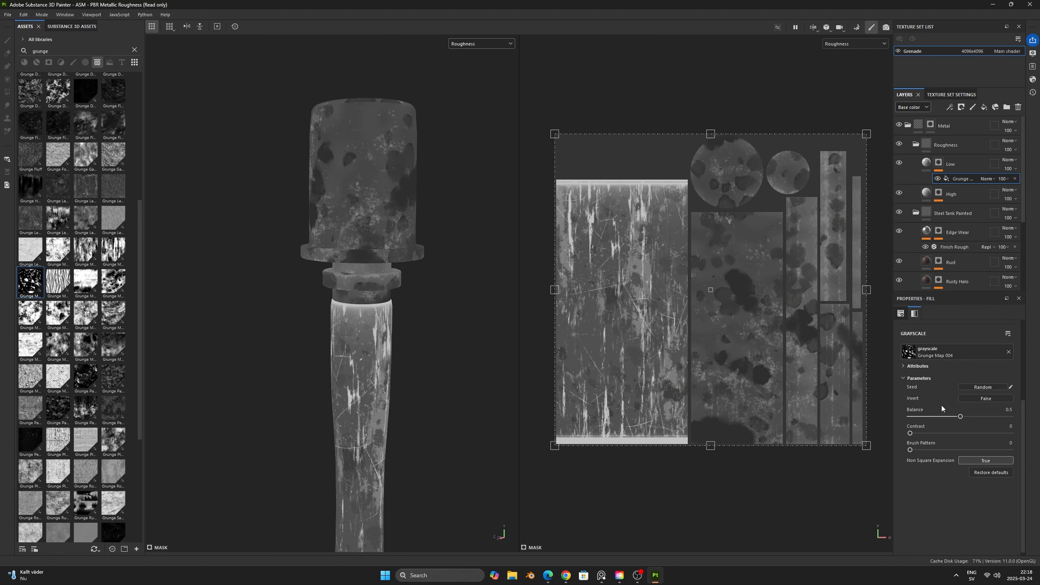
left_click_drag(960, 416, 914, 433)
left_click(980, 399)
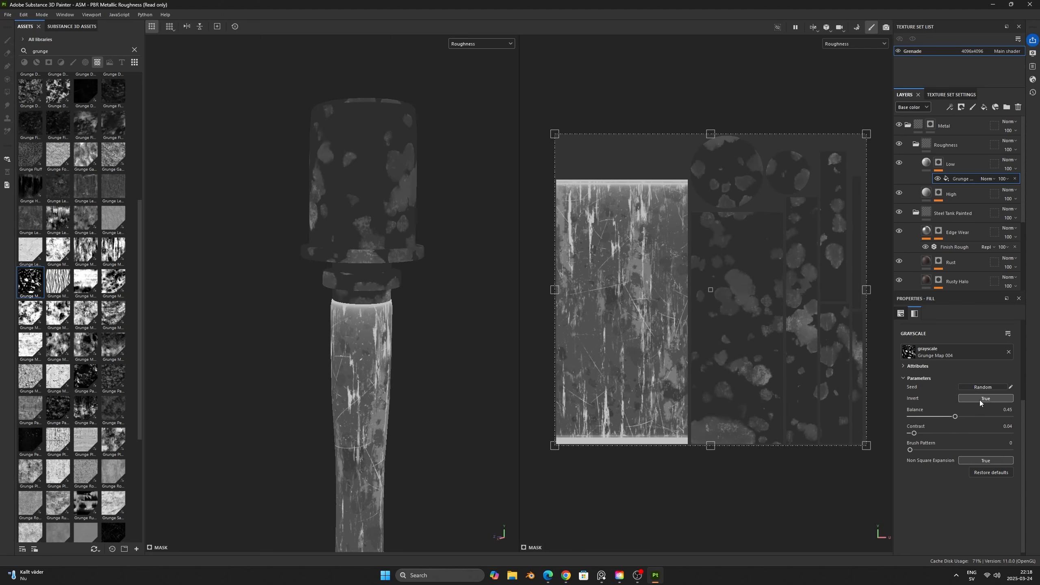
left_click(980, 399)
- Randomize the seed of Grunge Map 004, set its balance to 0.26 and view the result on the material
left_click(982, 388)
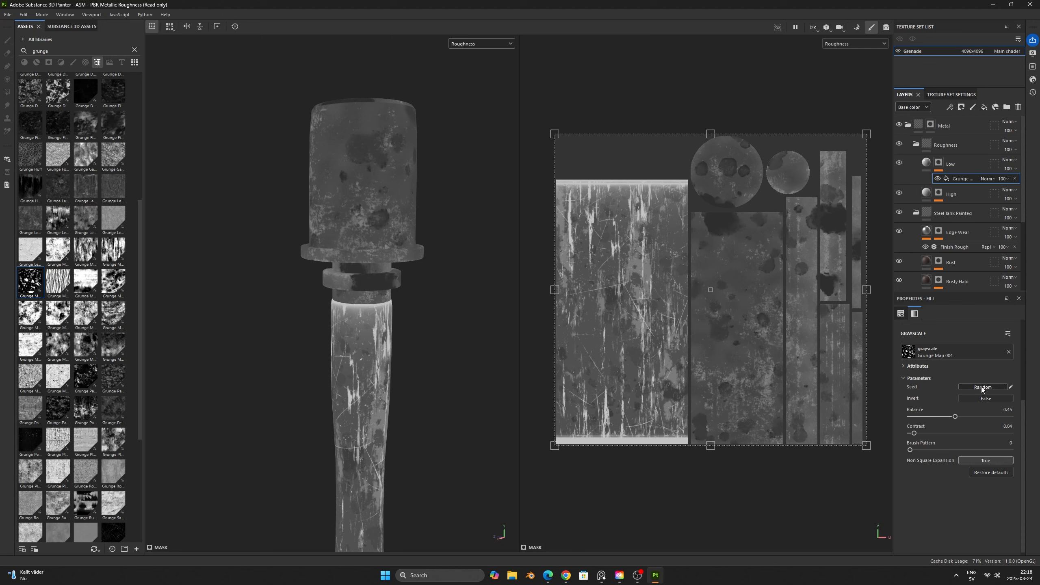
left_click(982, 387)
left_click(981, 388)
left_click(982, 387)
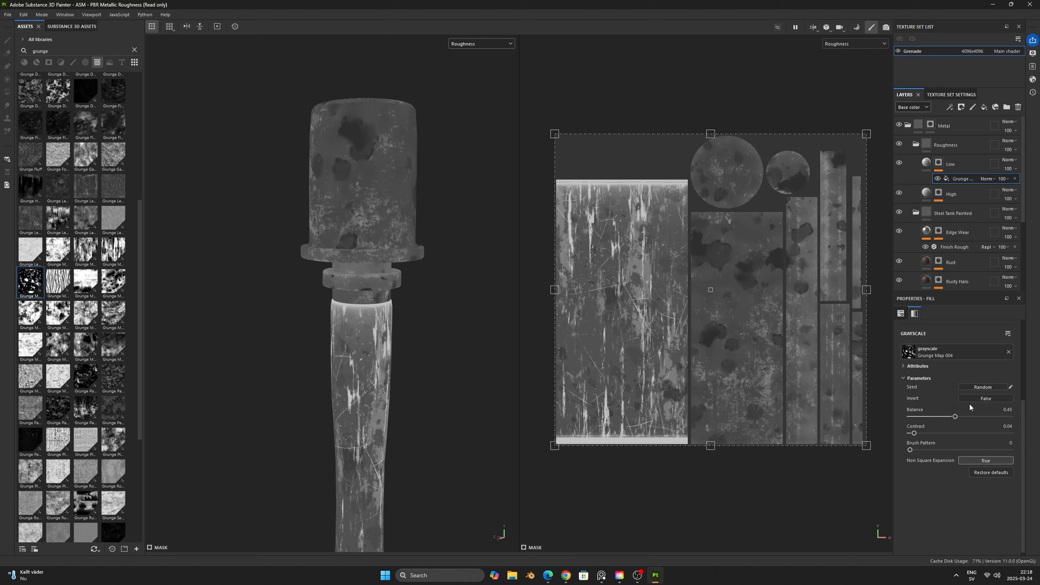
left_click_drag(955, 416, 935, 416)
key("m")
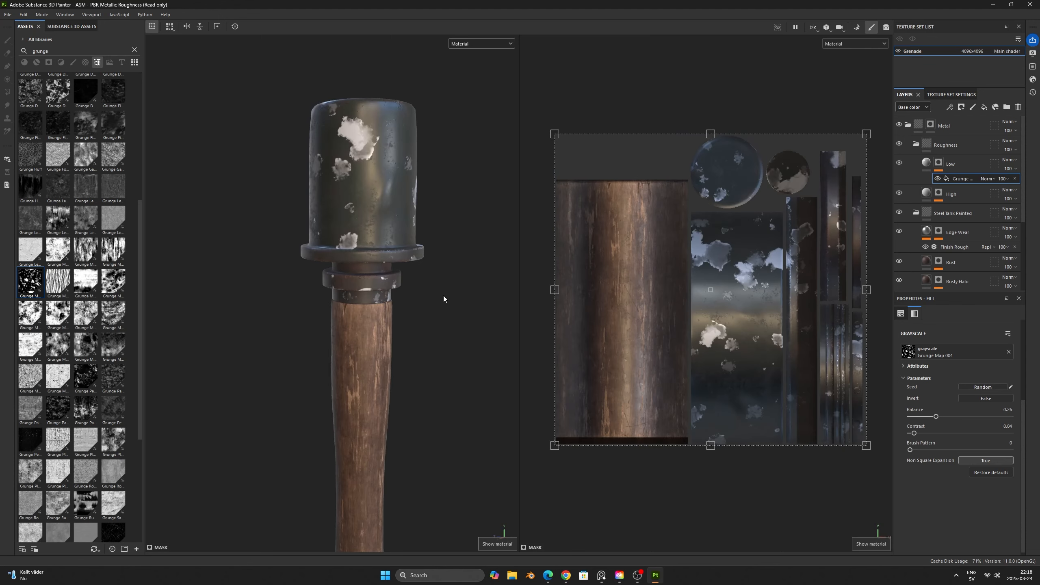
- Disable the Low layer's color channel so only roughness stays active, and check the surface under rotated lighting
left_click(954, 163)
left_click(909, 348)
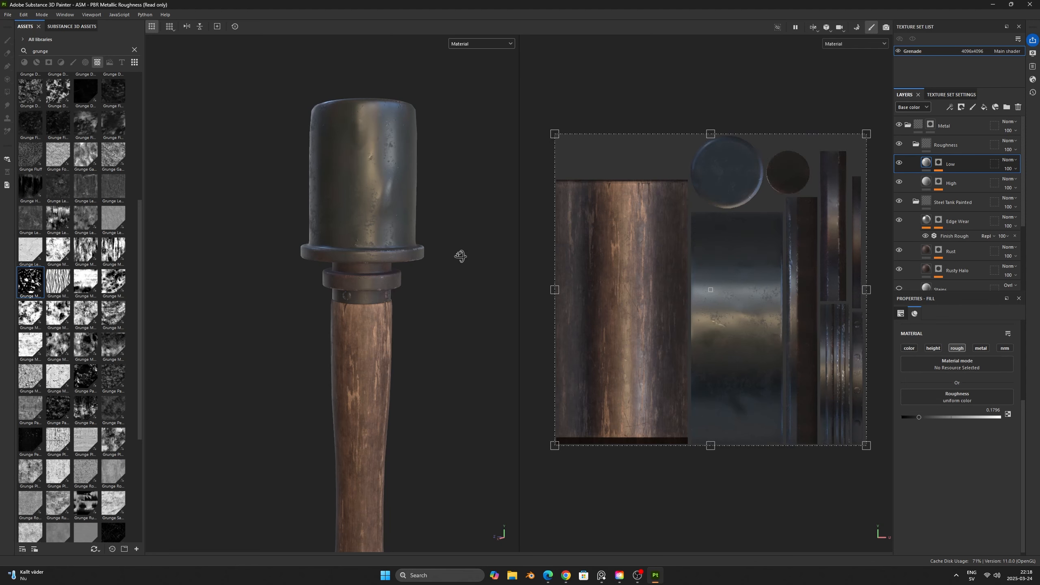
right_click_drag(461, 256, 373, 262, "shift")
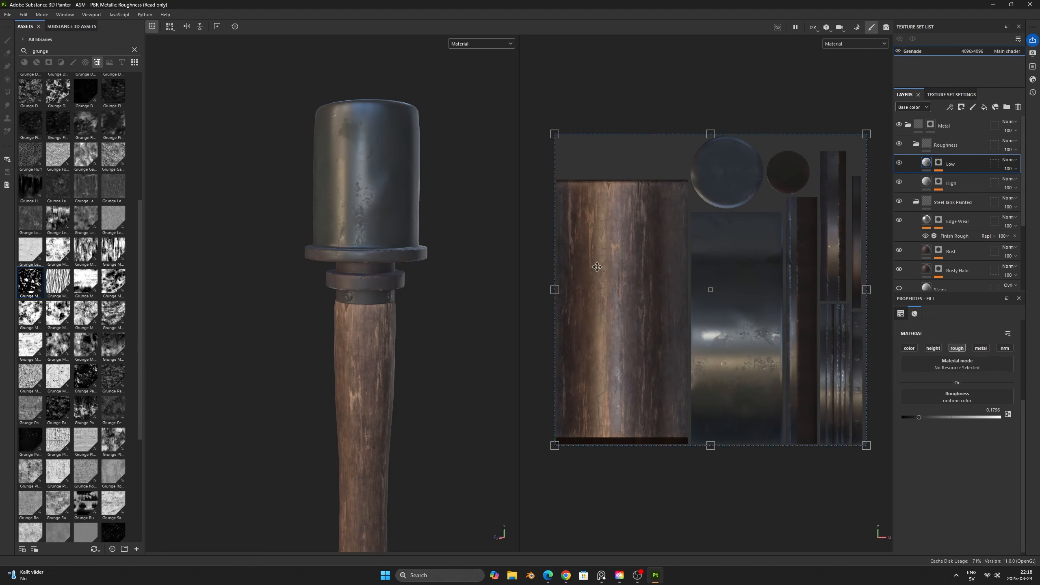
- Replace the Low mask's fill pattern with Grunge Humidity at balance 0.87 and check the result on the lit material
left_click(939, 163)
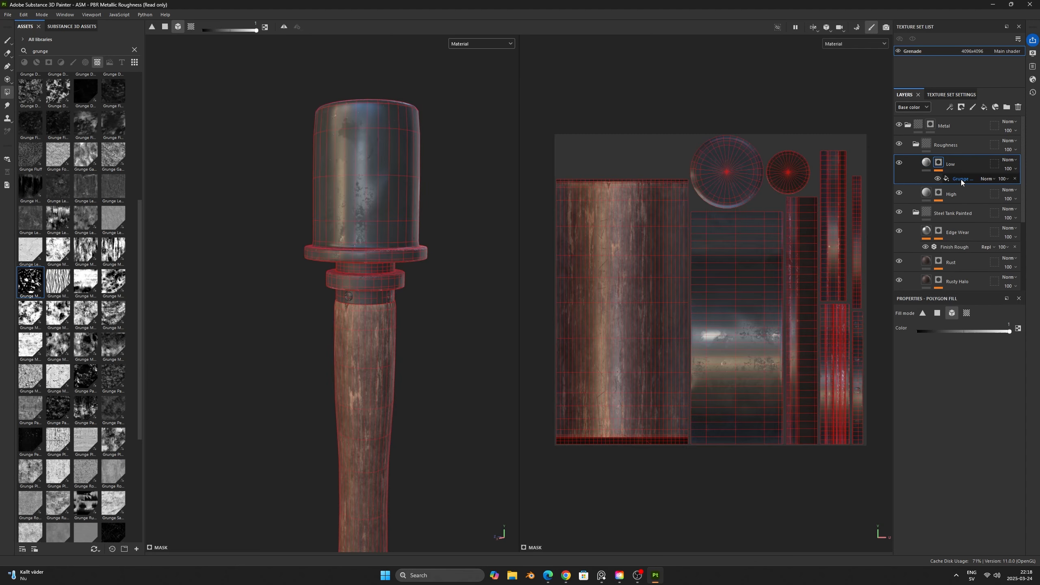
left_click(962, 179)
mouse_move(60, 224)
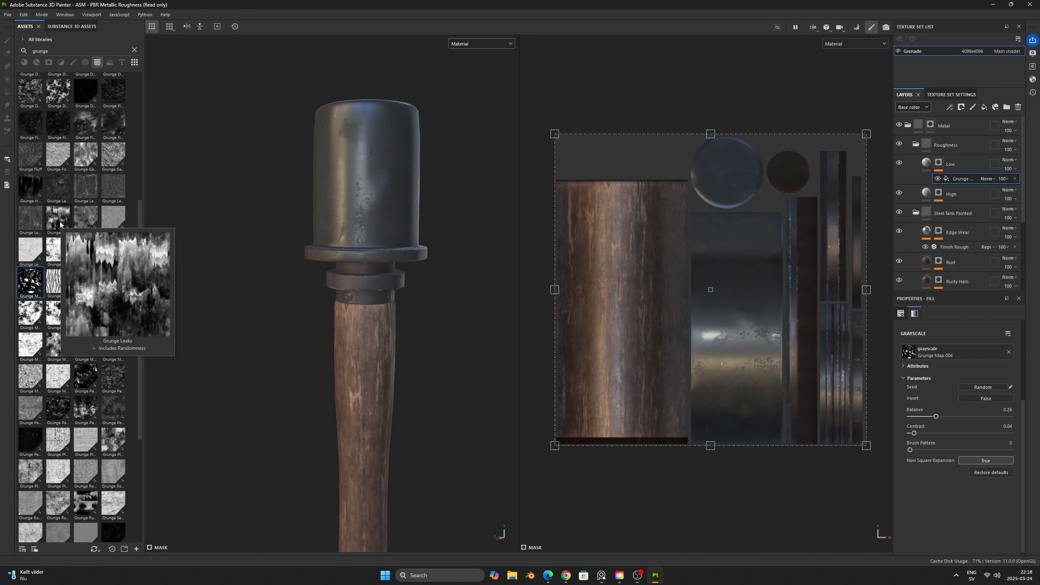
left_click_drag(30, 187, 993, 354)
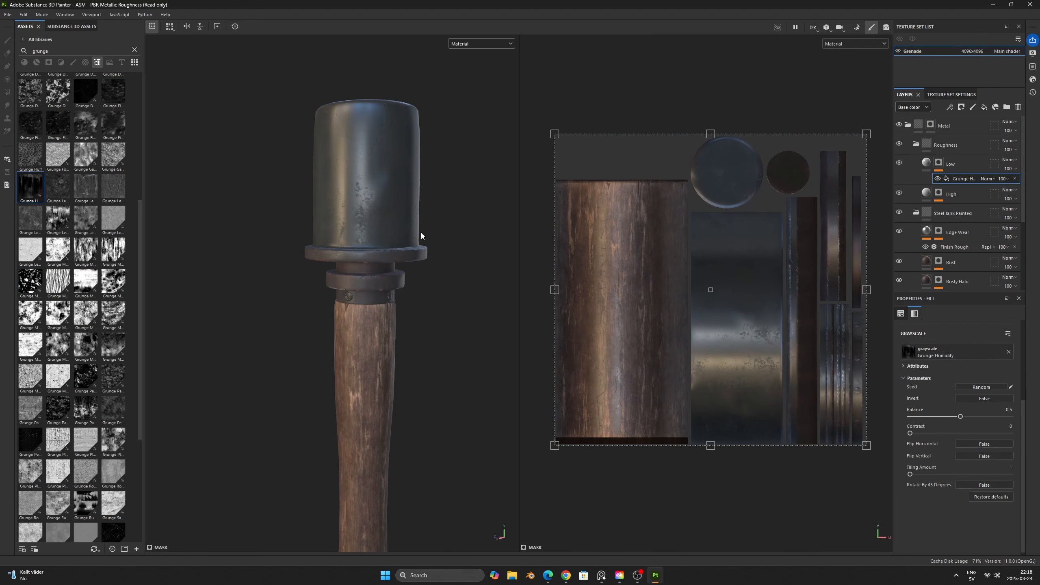
key("c")
left_click_drag(960, 417, 998, 421)
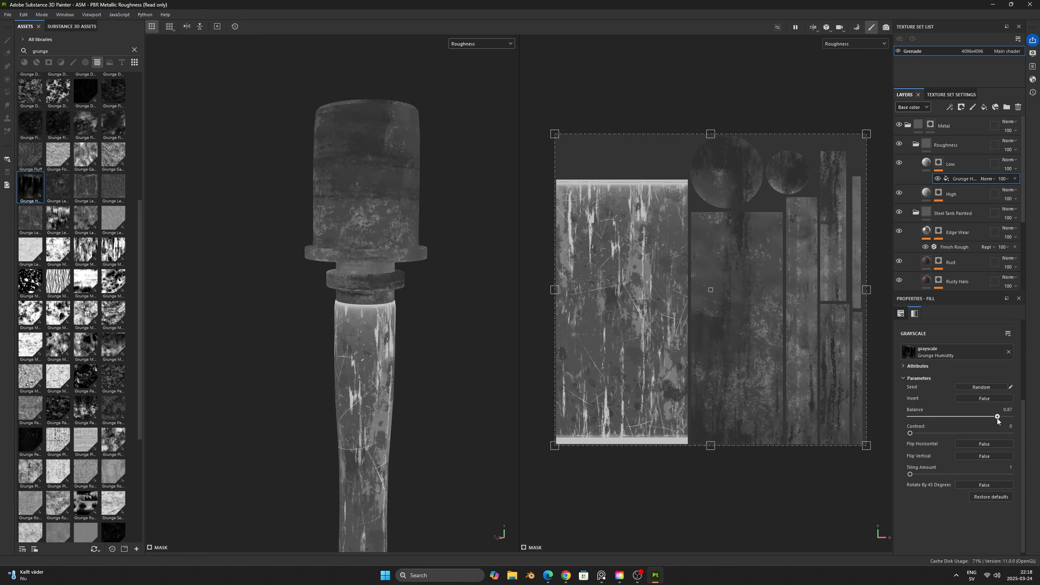
key("m")
mouse_move(462, 291)
right_mouse_down("shift")
mouse_move(453, 289)
mouse_move(471, 289)
right_mouse_up("shift")
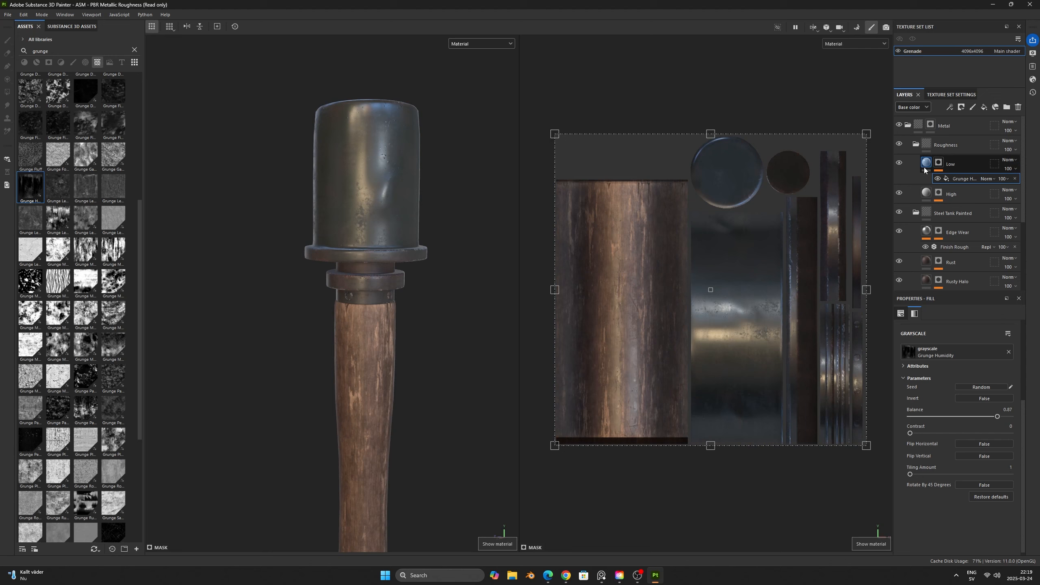
left_click(925, 165)
key("c")
key("m")
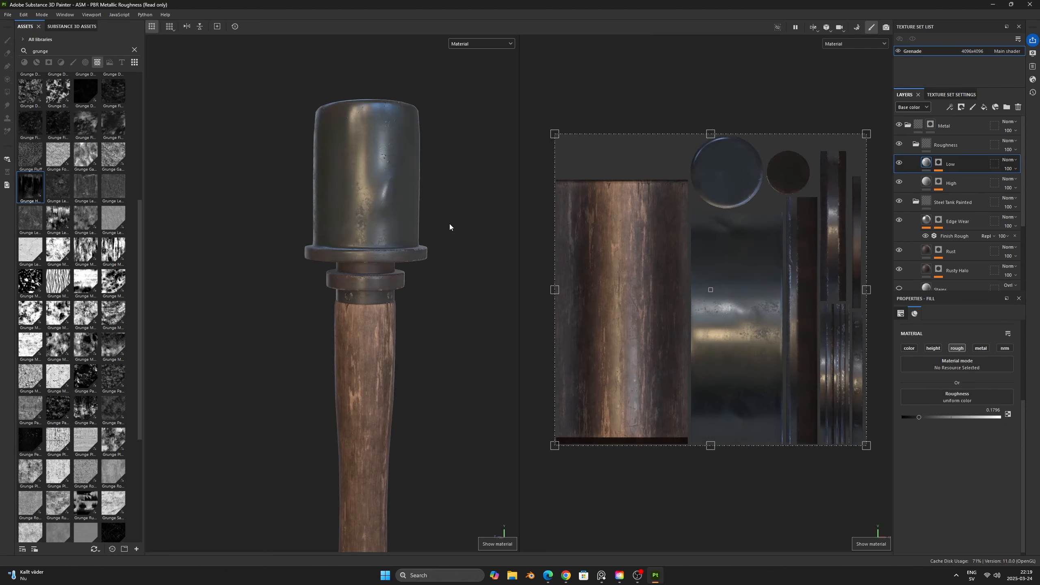
right_click_drag(450, 225, 430, 249, "shift")
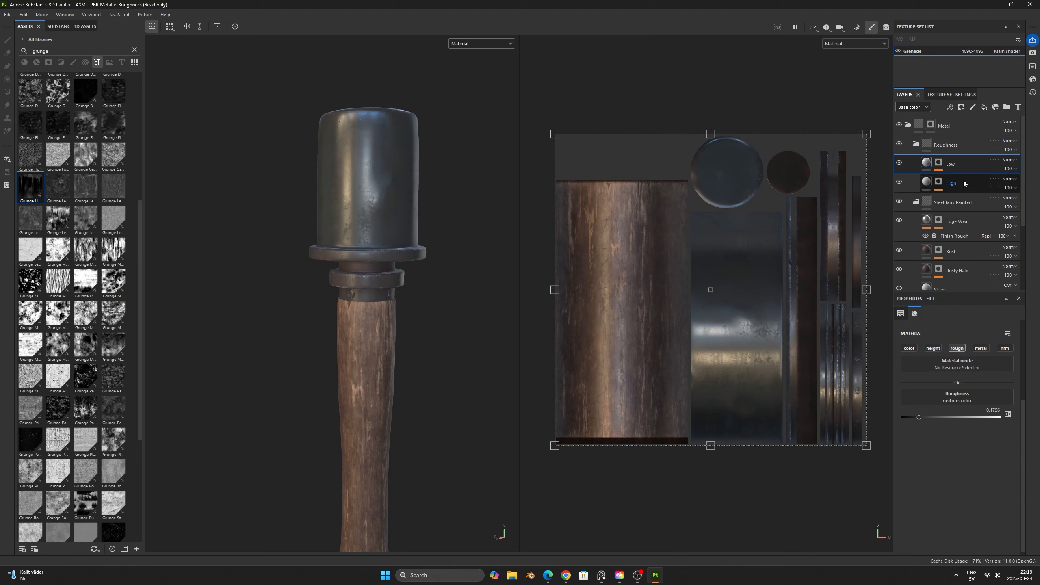
- Add a fill layer named Scratch at the top of the Roughness folder
left_click(984, 108)
double_click(944, 164)
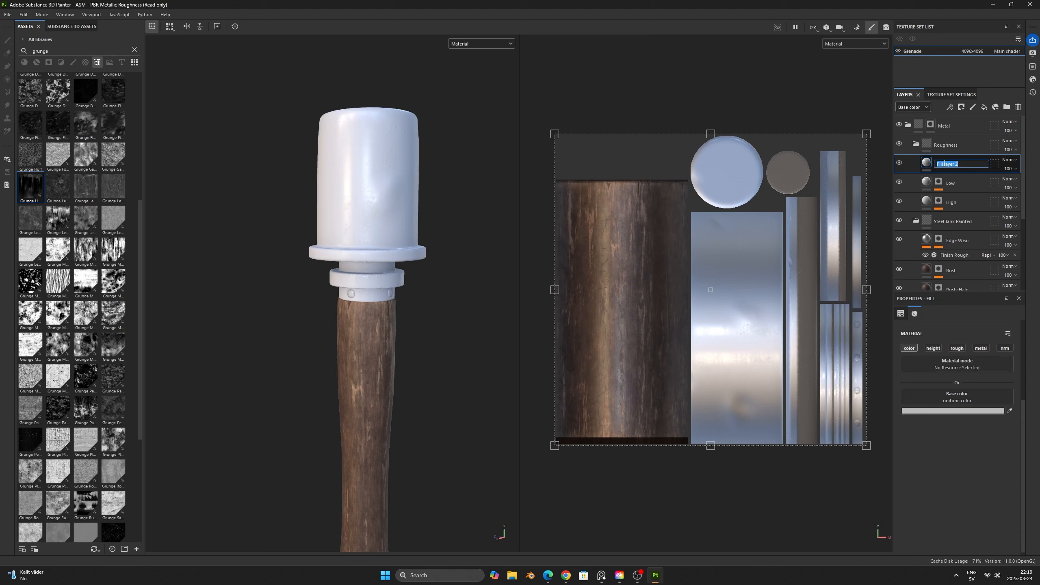
type("Scratch")
key("Return")
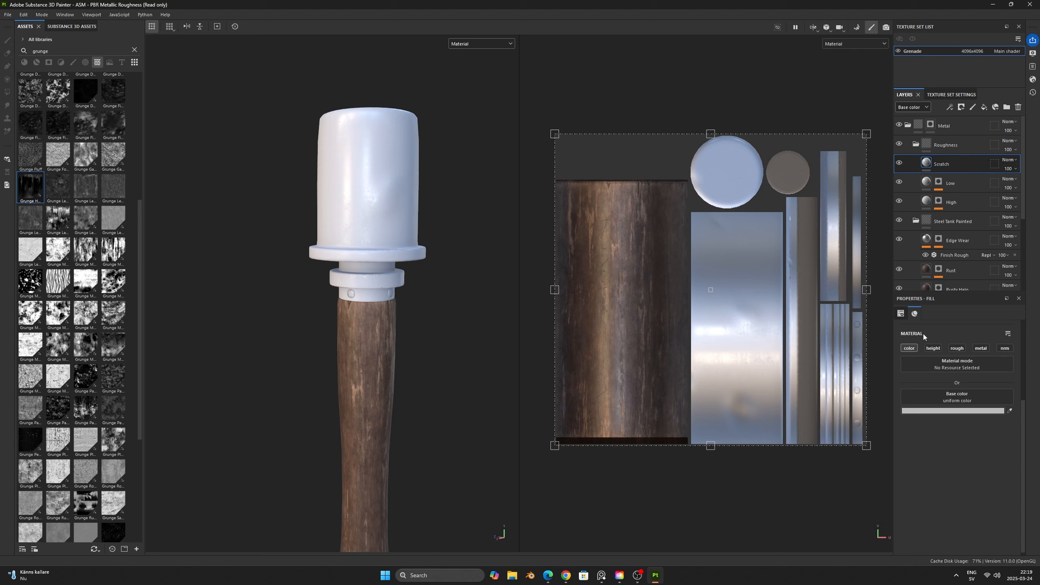
- Restrict the Scratch layer to the roughness channel, set its roughness to about 0.71, and give it a black mask
left_click(911, 348)
left_click(957, 347)
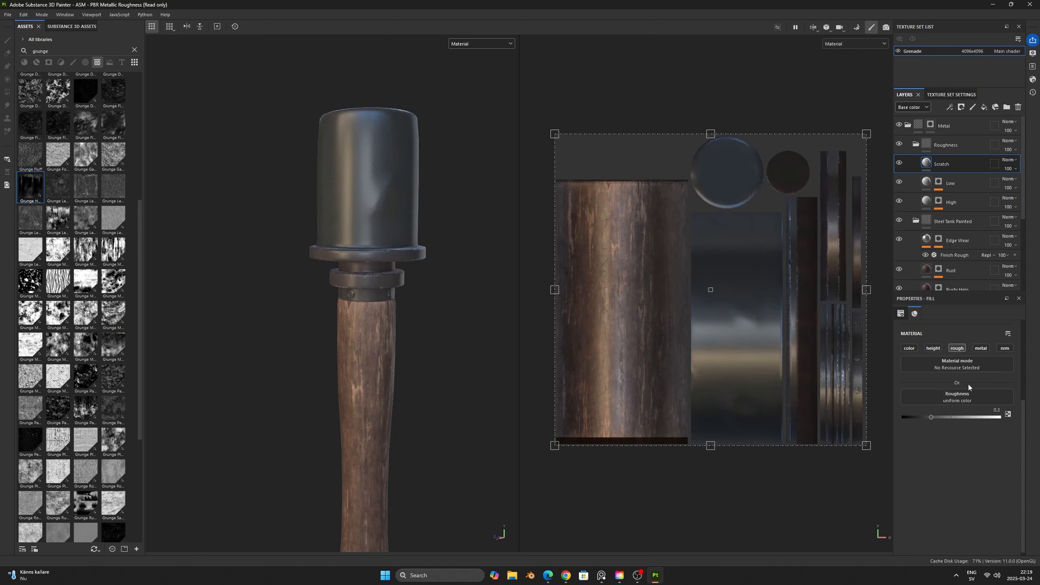
left_click(973, 418)
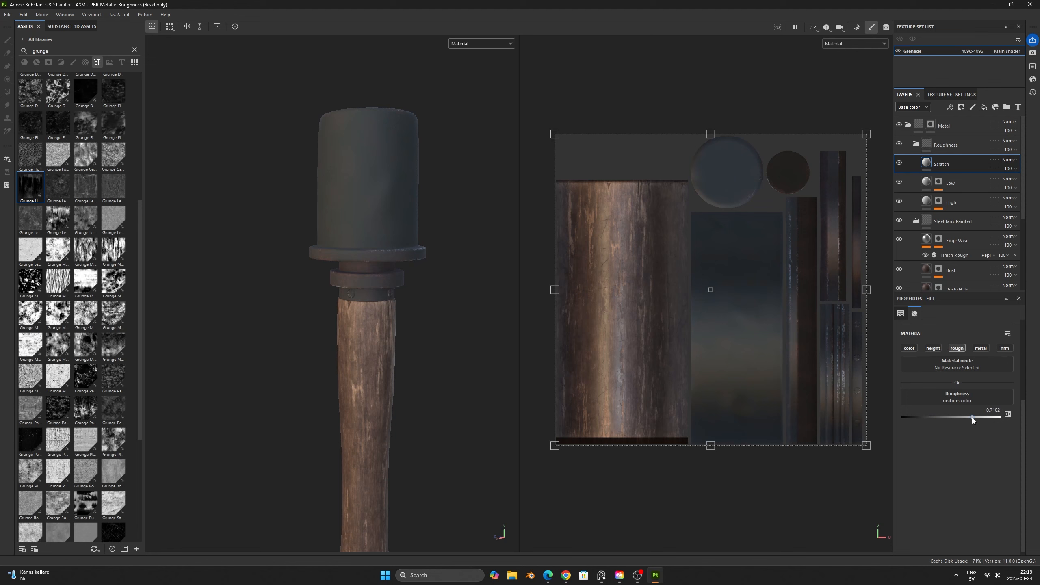
right_click(946, 164)
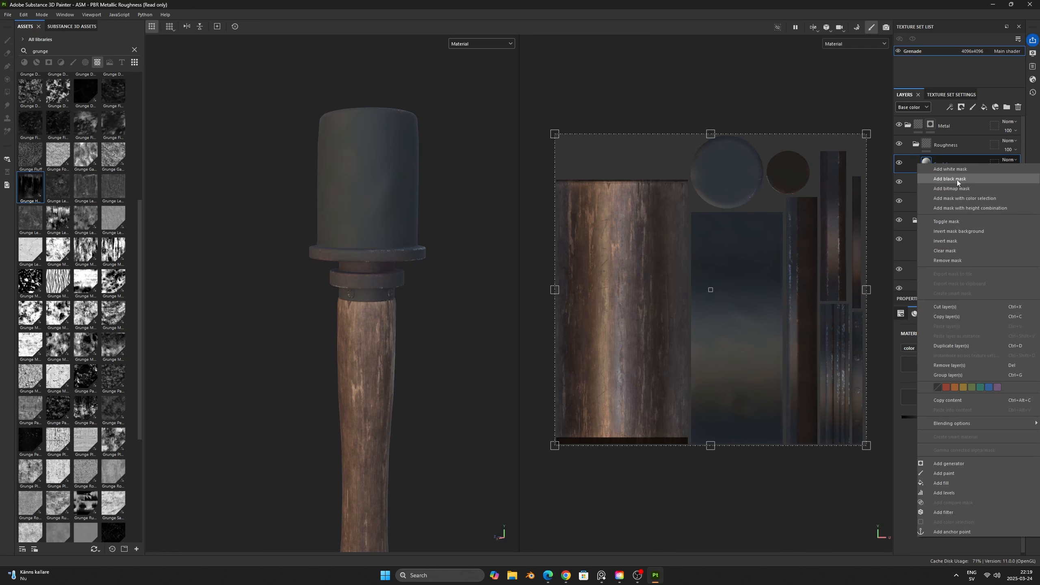
left_click(956, 183)
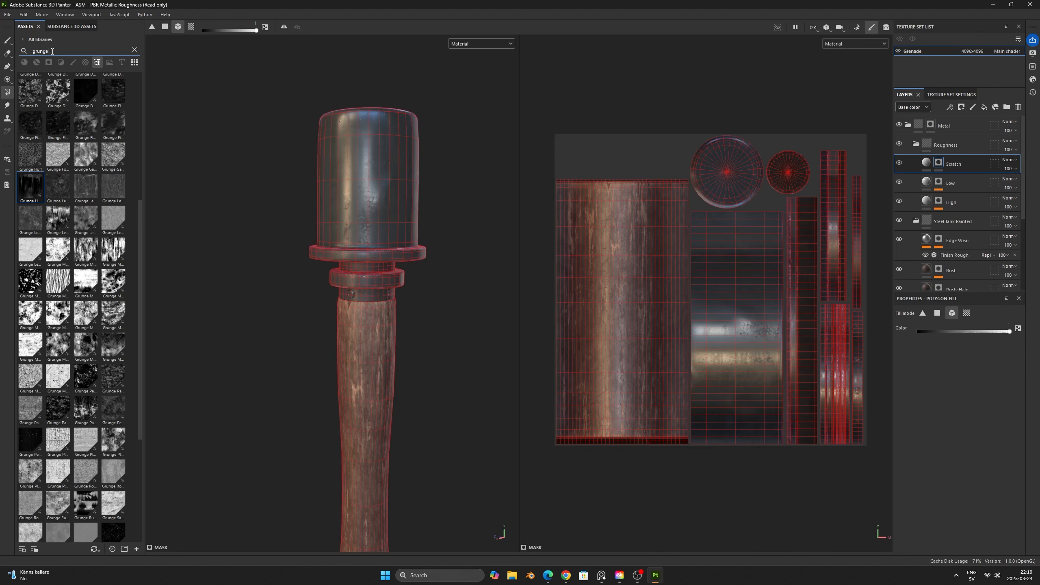
- Find Grunge Scratches Rough among the textures, apply it as a fill on the Scratch mask, and display the mask channel
left_click(26, 51)
type("scrat")
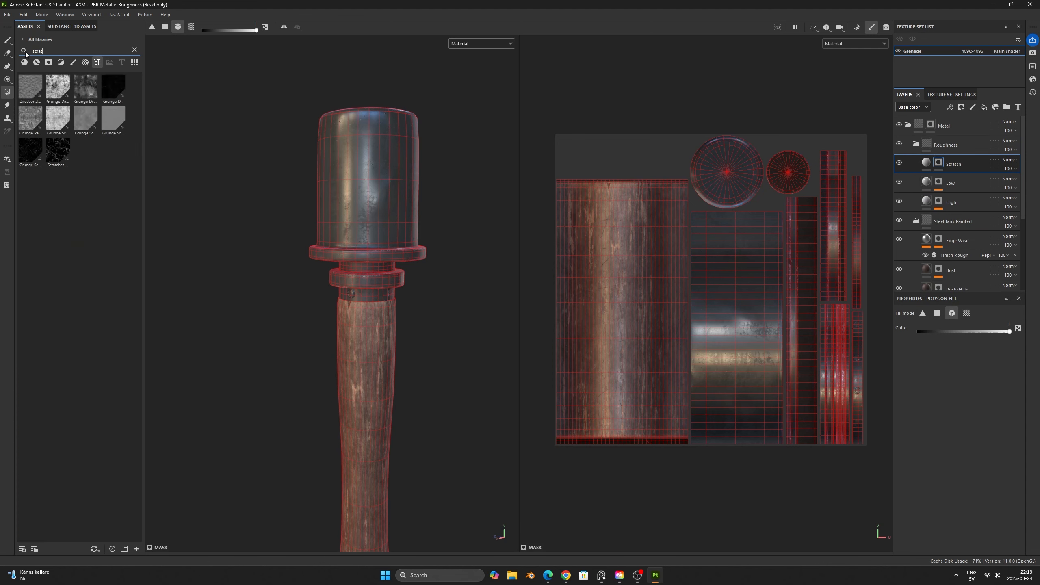
left_click_drag(27, 147, 939, 163)
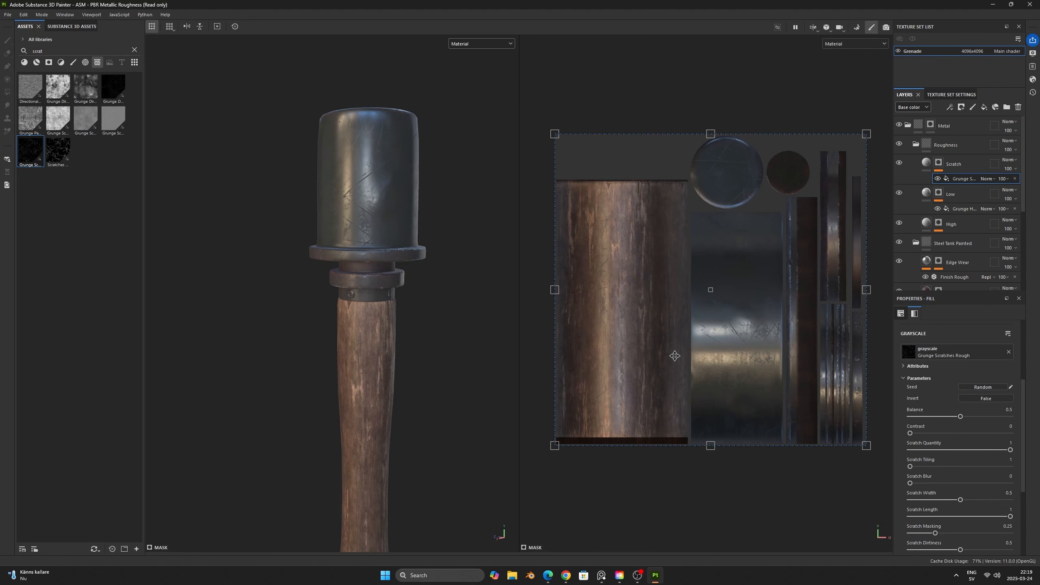
key("c")
key("c")
key("c")
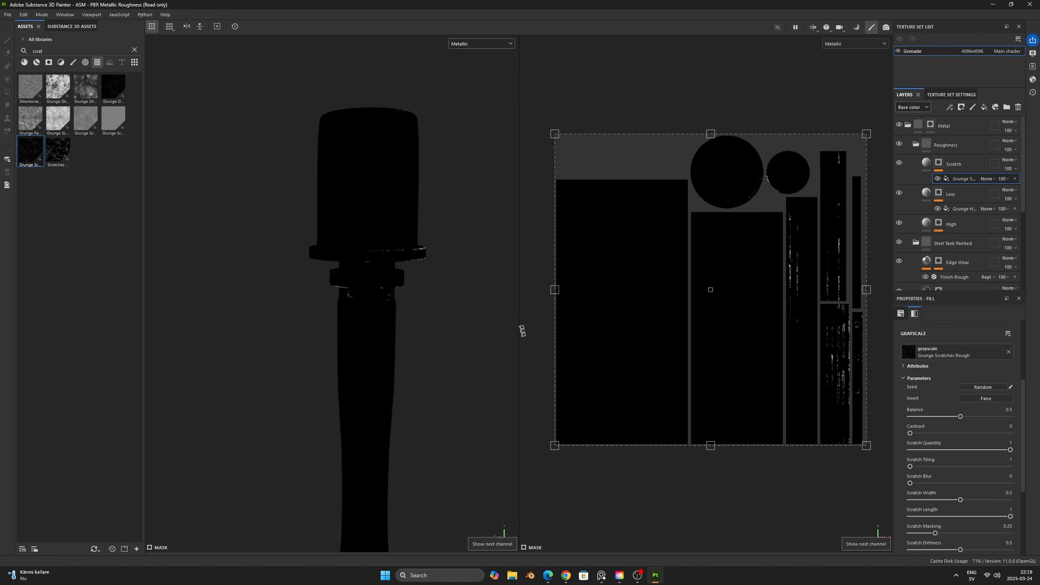
key("c")
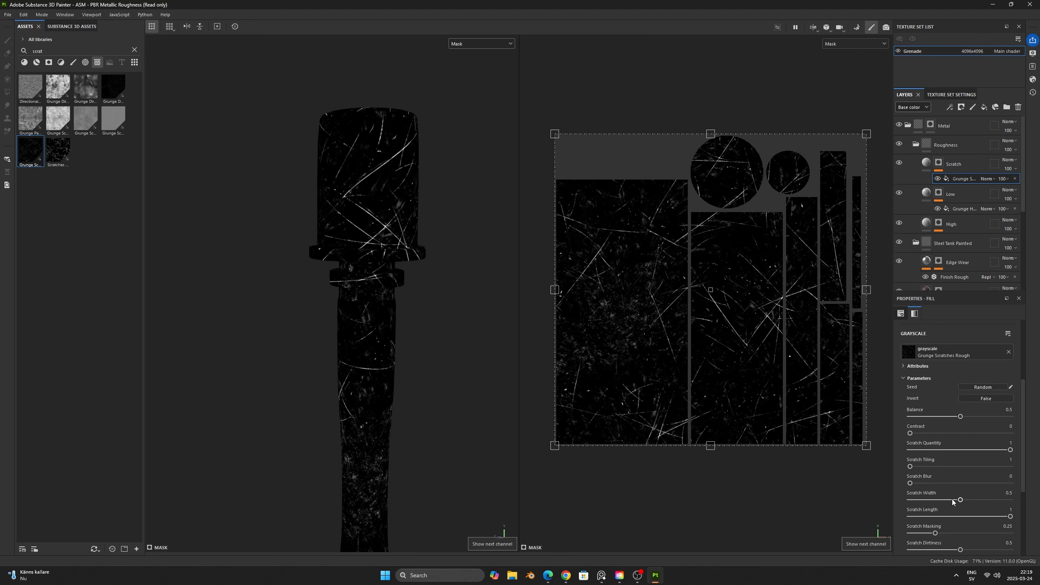
- Set the balance of the scratch mask fill to 0.34 and its tiling to 1.56
scroll(960, 508, "down", 5)
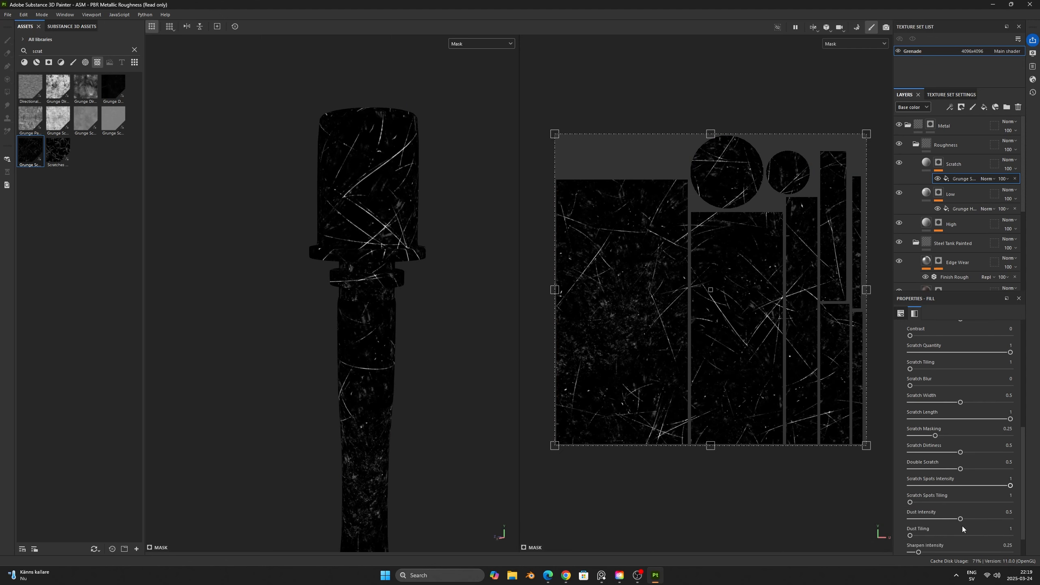
scroll(949, 500, "up", 5)
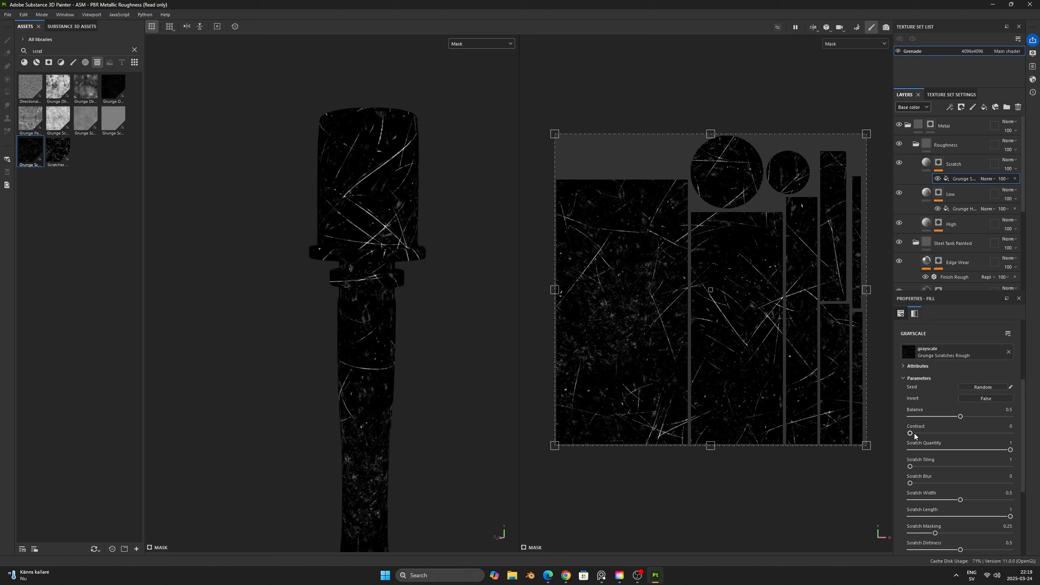
left_click_drag(959, 416, 944, 418)
scroll(947, 365, "up", 2)
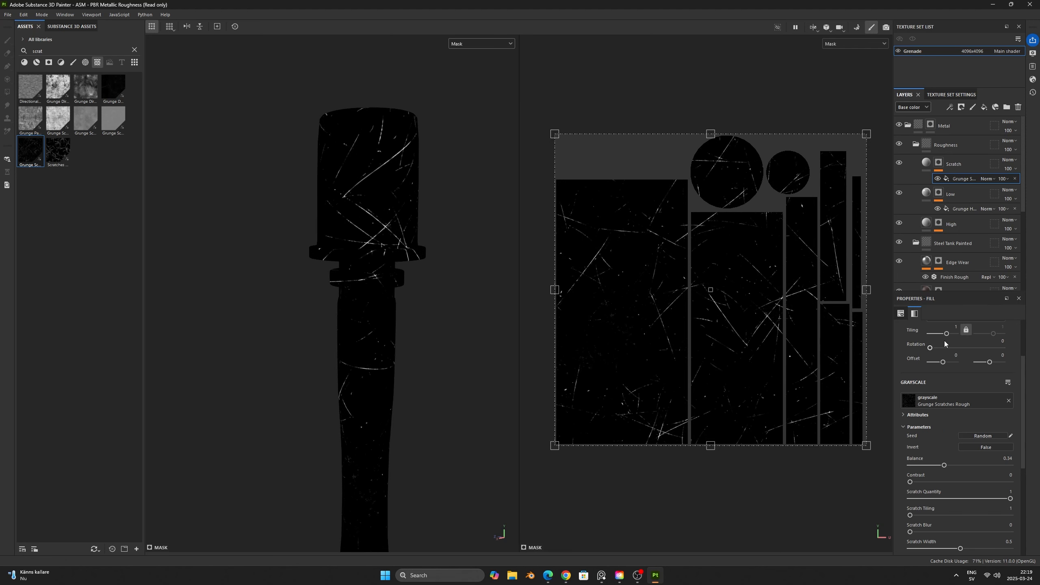
left_click_drag(940, 334, 947, 335)
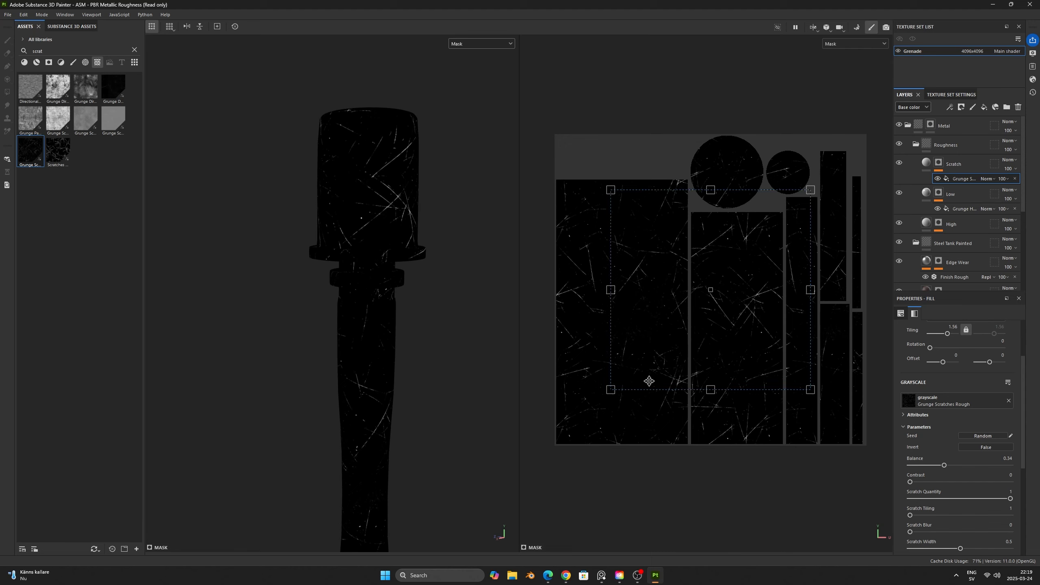
- Set the scratch mask fill's contrast to 0.18, balance to 0.2, scratch width to 0.62 and scratch length to 0.96
left_click_drag(910, 482, 929, 466)
scroll(934, 496, "down", 1)
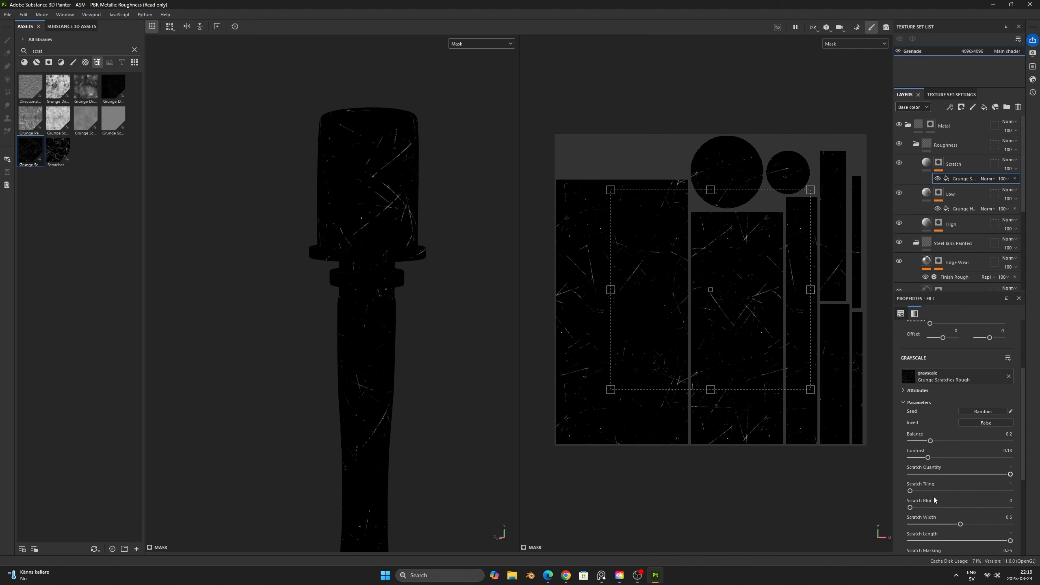
scroll(941, 504, "down", 1)
left_click_drag(939, 499, 1007, 518)
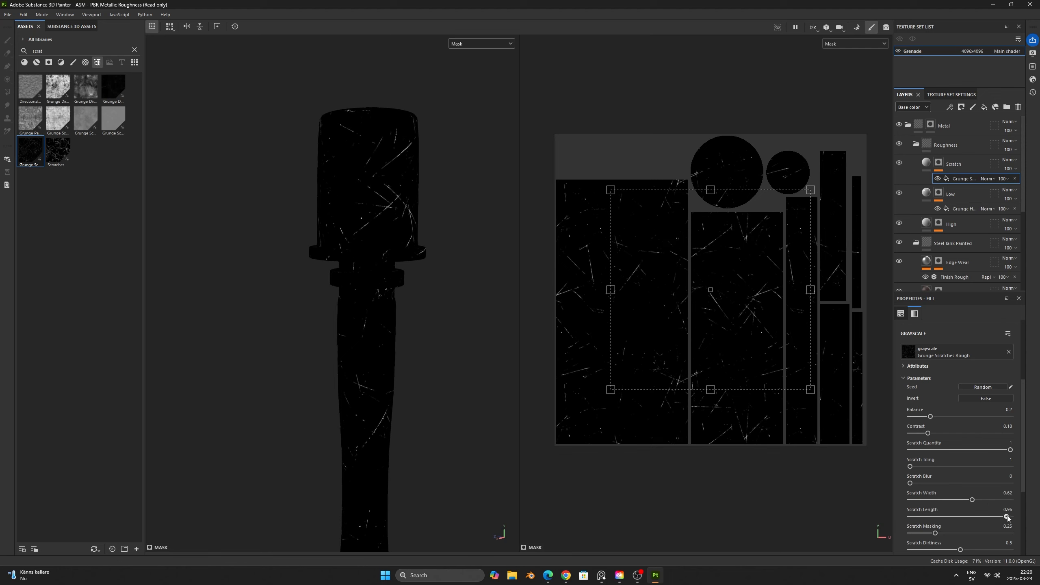
- Compare the scratches in the material and roughness views, and examine the metal head under changed lighting and distance
key("m")
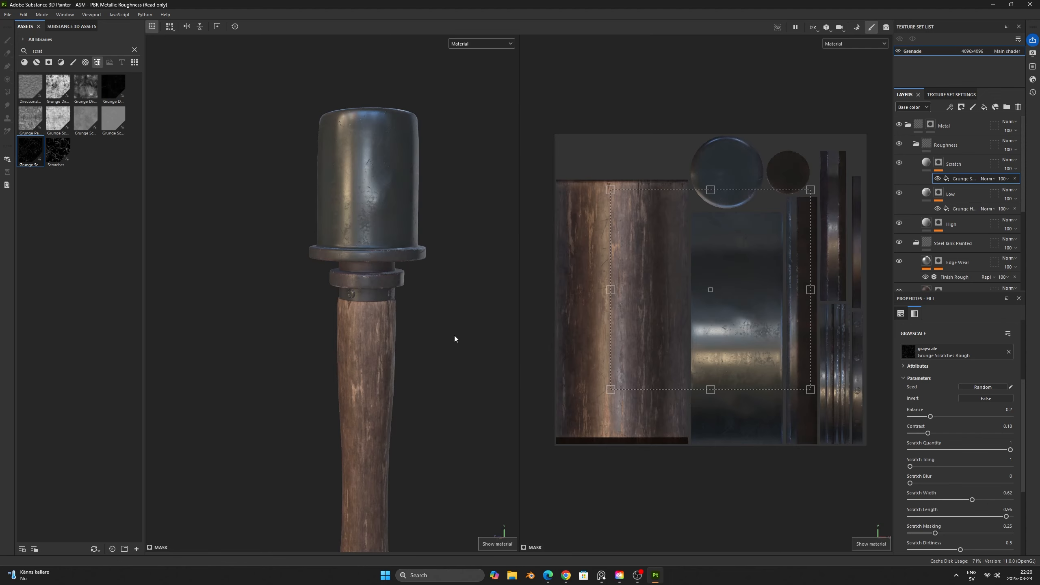
key("c")
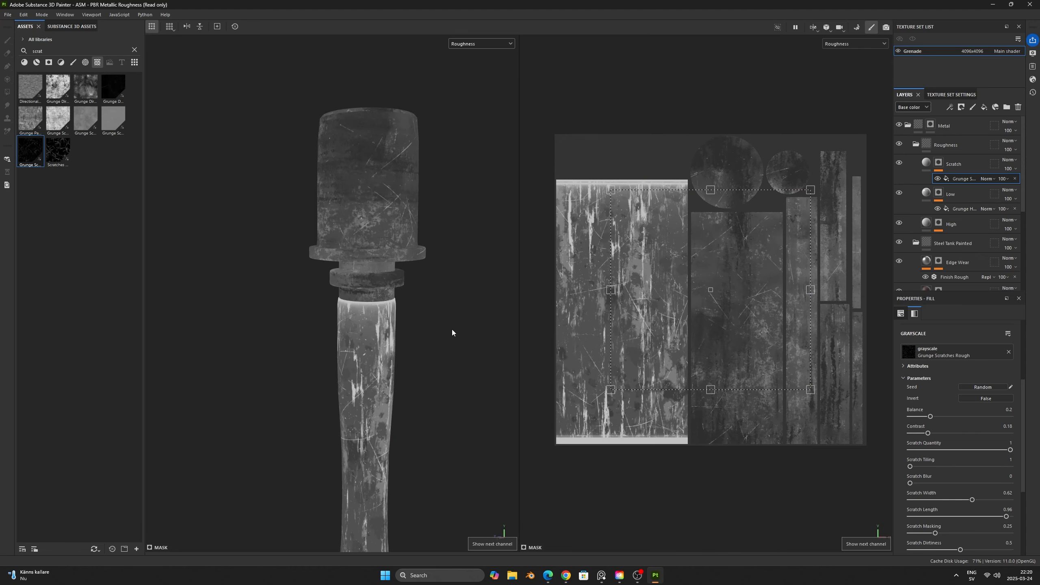
key("m")
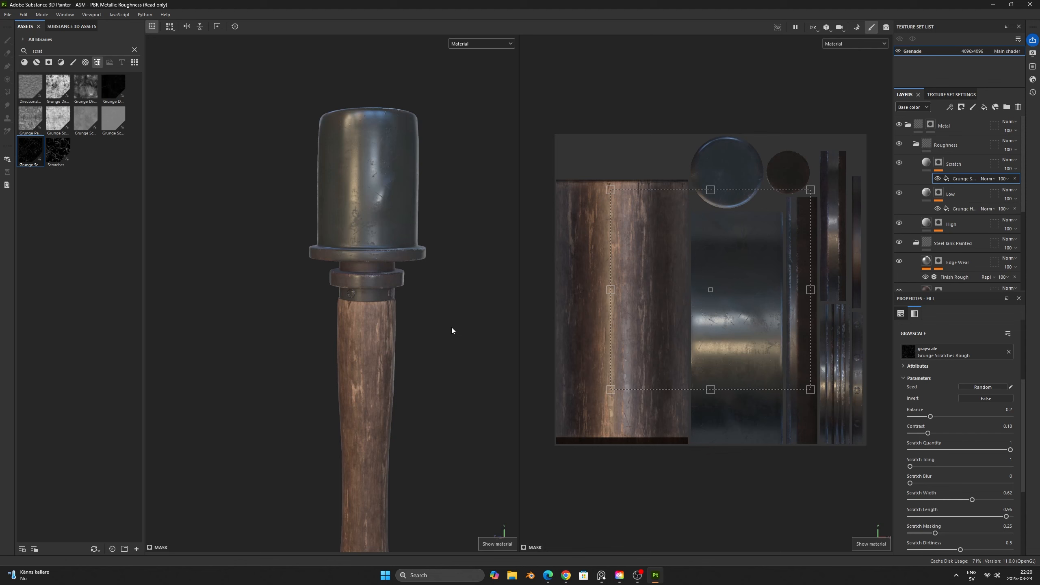
right_click_drag(453, 329, 458, 319, "shift")
scroll(458, 322, "down", 2)
mouse_move(450, 353)
left_mouse_down("alt")
mouse_move(429, 328)
mouse_move(441, 344)
left_mouse_up("alt")
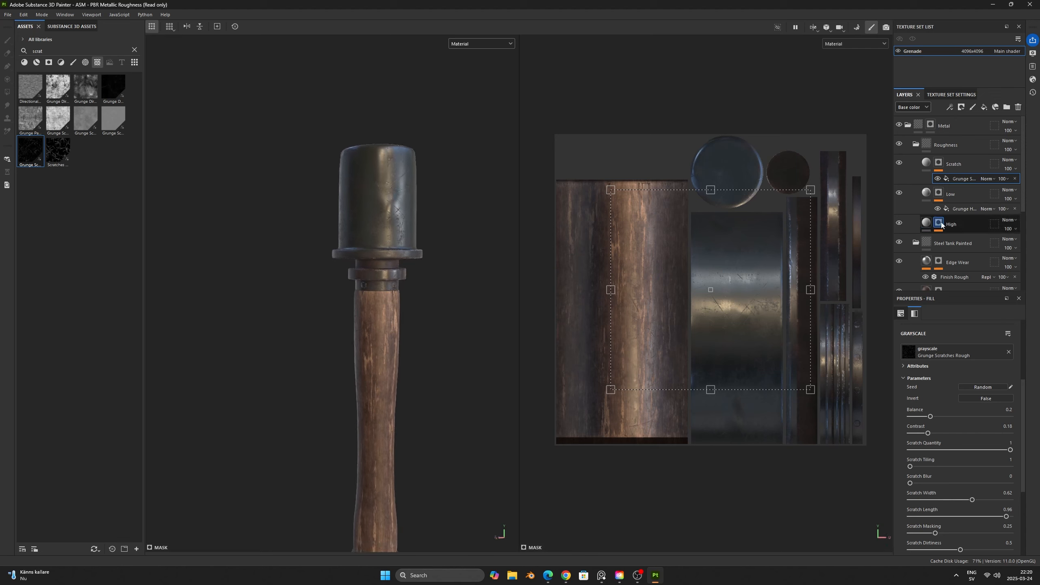
- Collapse the Roughness and Steel Tank Painted folders and create a folder named Text above Roughness inside Metal
left_click(916, 144)
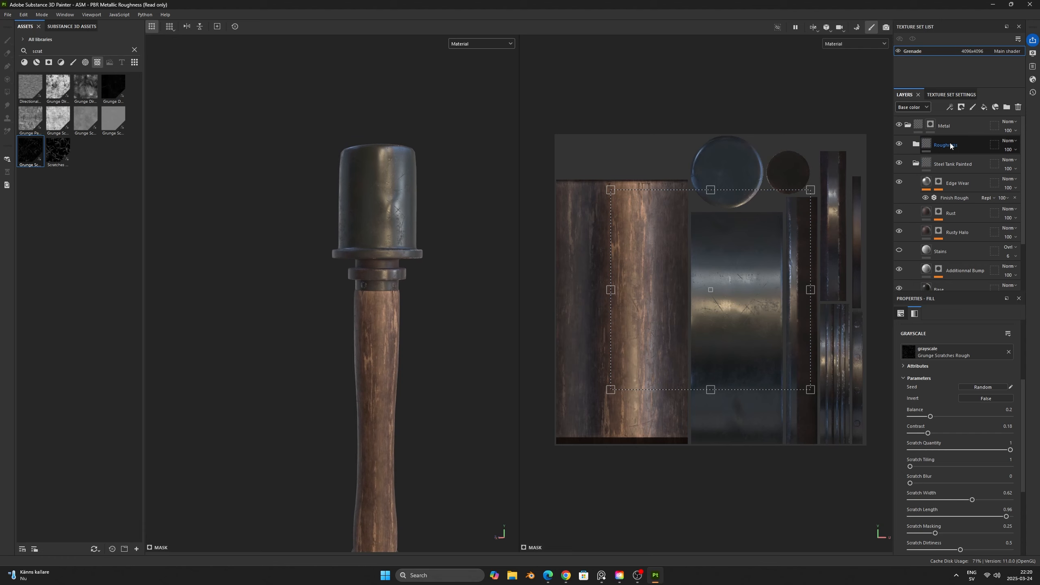
left_click(916, 164)
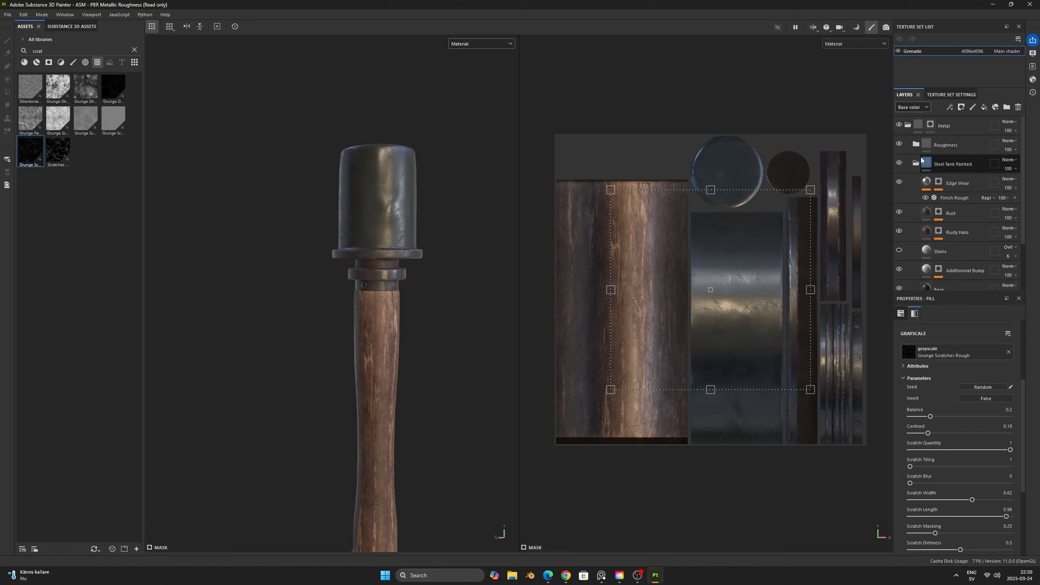
left_click(979, 144)
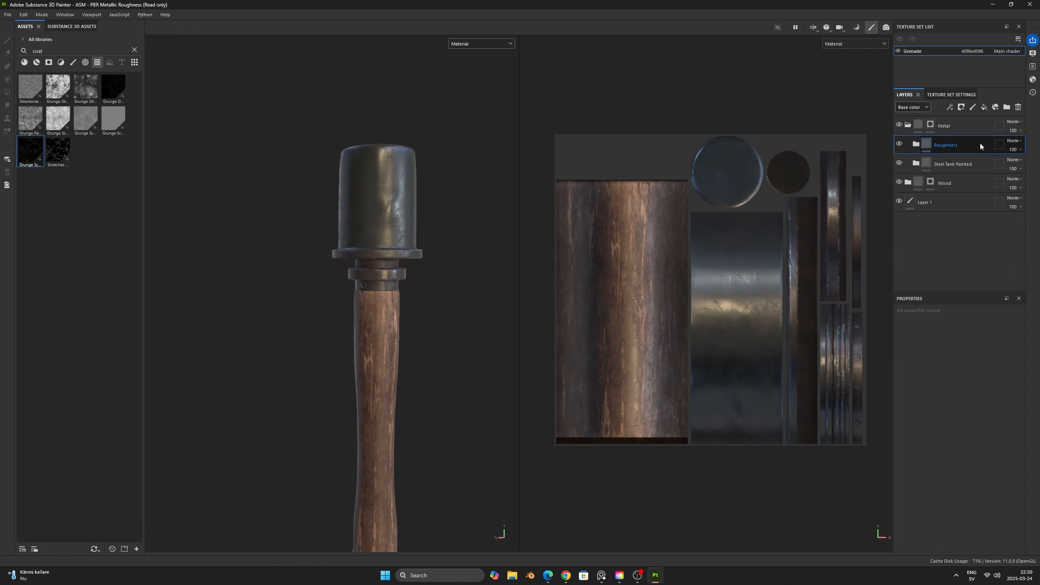
left_click(1006, 107)
double_click(942, 145)
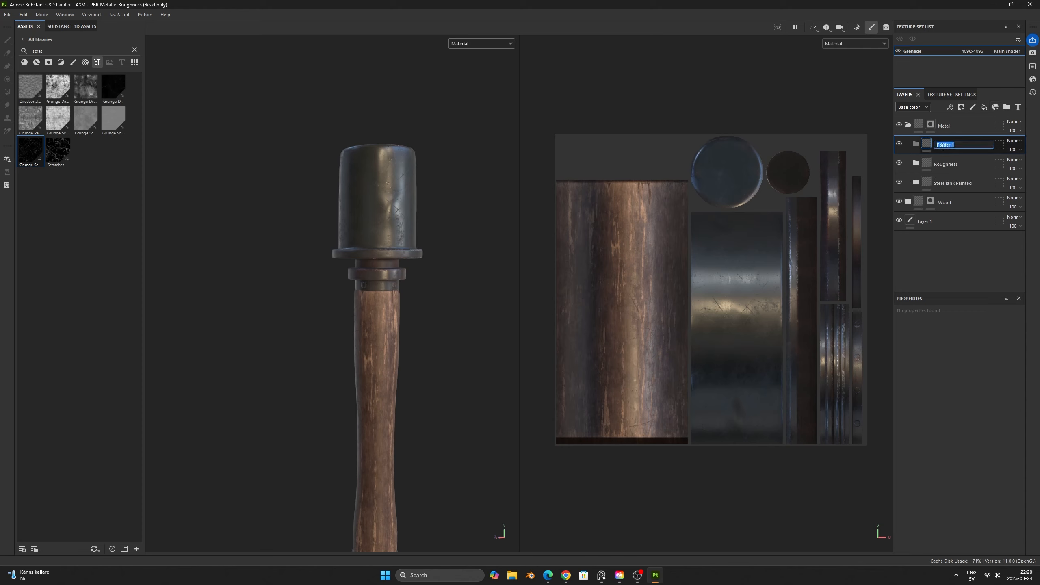
type("Text")
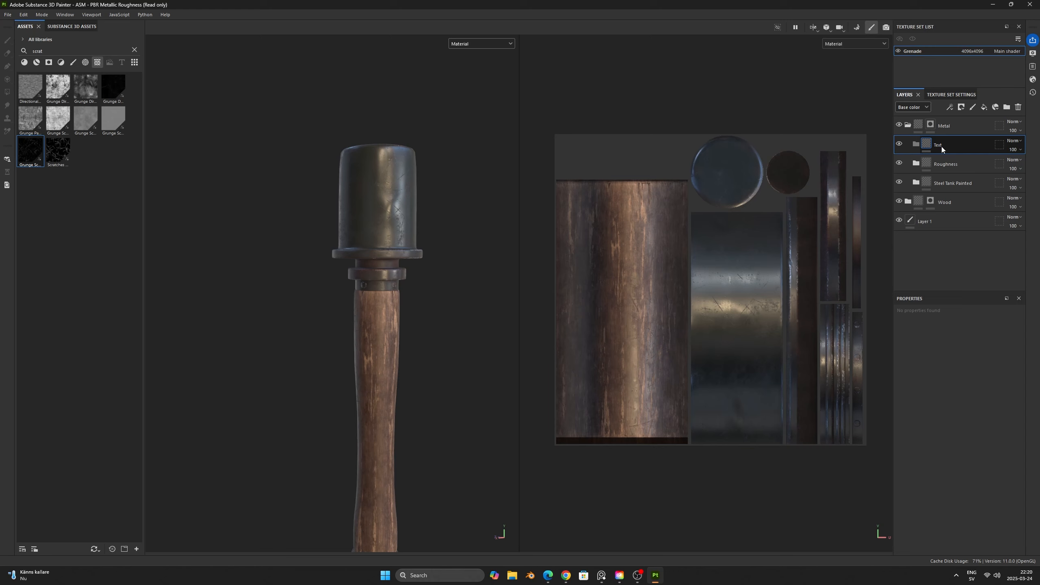
key("Return")
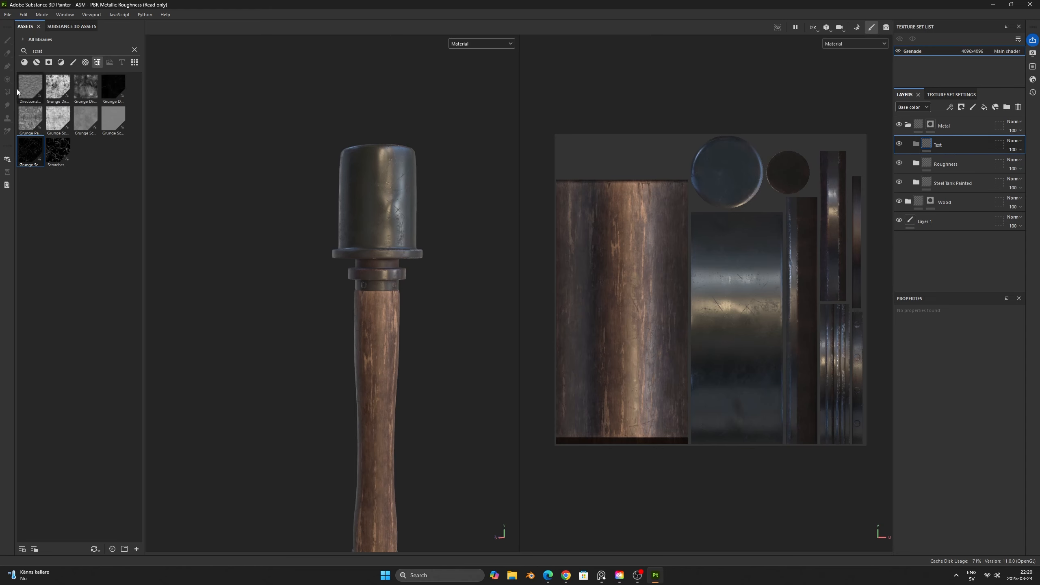
- Add the Steel Tank Painted smart material inside the Text folder
left_click(137, 49)
left_click(36, 63)
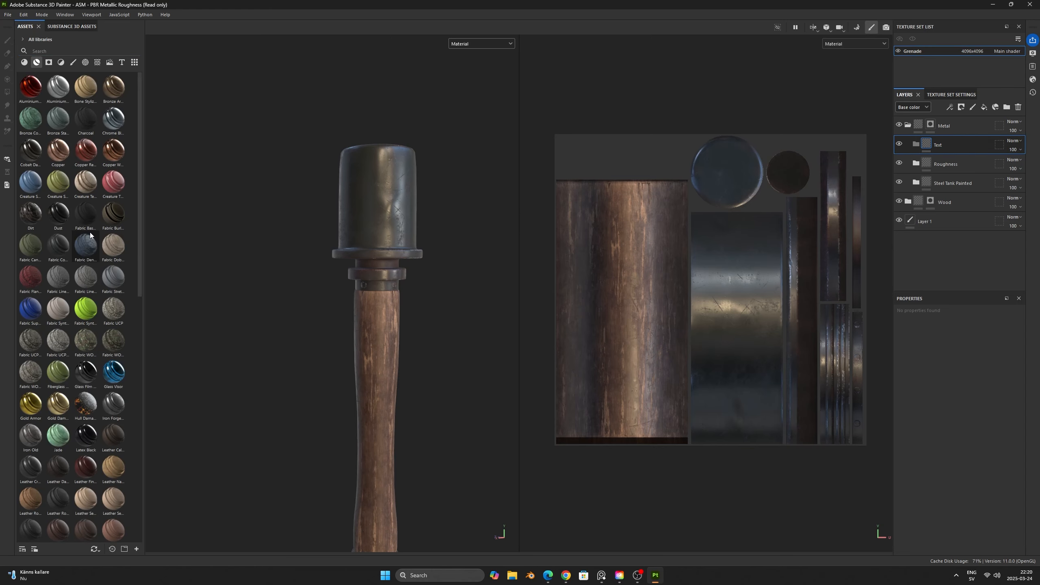
scroll(89, 233, "down", 10)
mouse_move(63, 457)
left_mouse_down()
mouse_move(369, 327)
mouse_move(967, 142)
left_mouse_up()
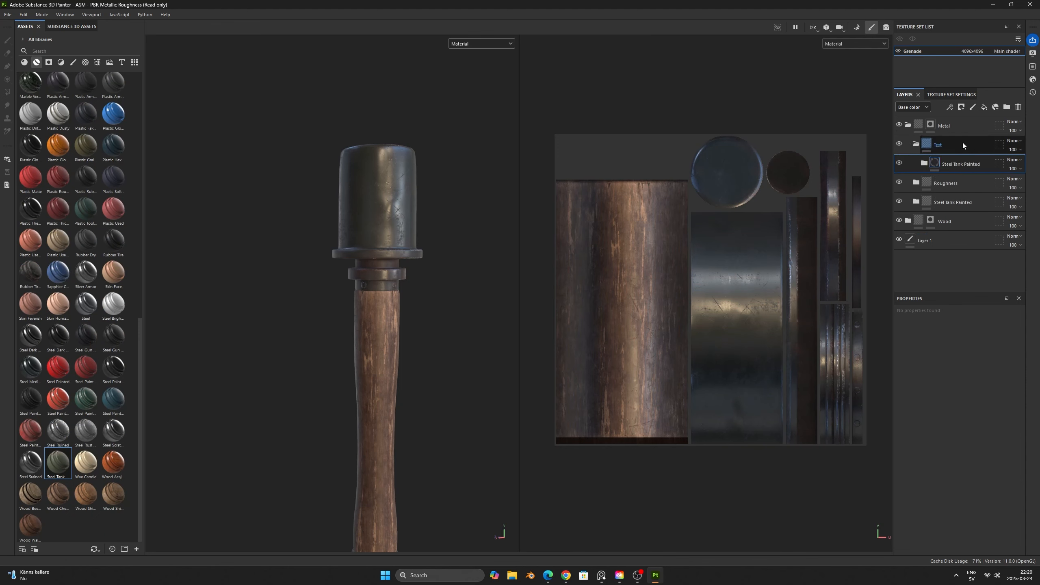
- Delete the Dust layer from the Steel Tank Painted material in the Text folder
left_click(926, 166)
left_click(967, 212)
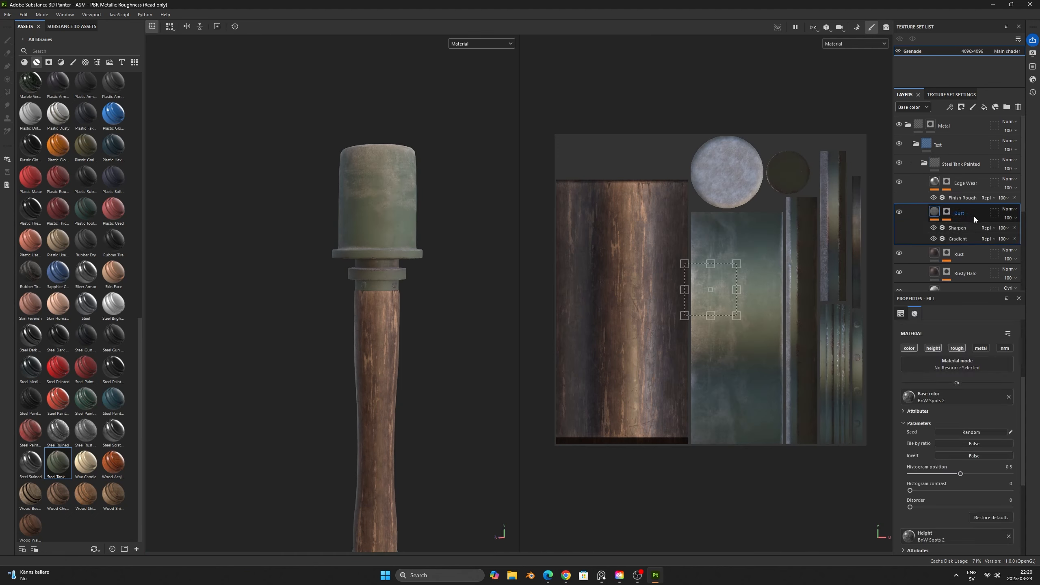
key("Delete")
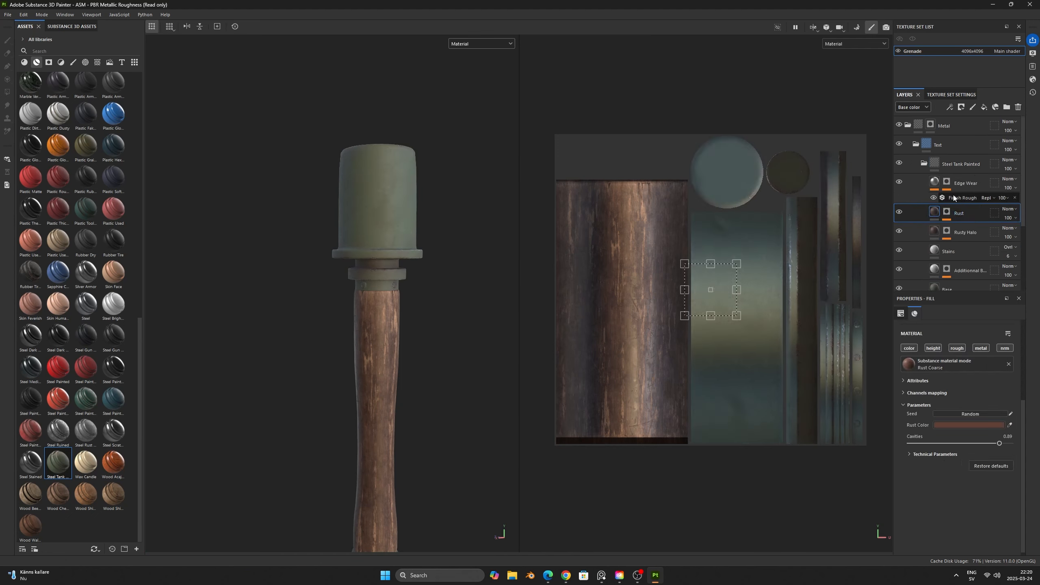
- Change the base color of the Base layer in the Text folder's Steel Tank Painted material to gray 70716E
scroll(958, 213, "down", 1)
left_click(965, 262)
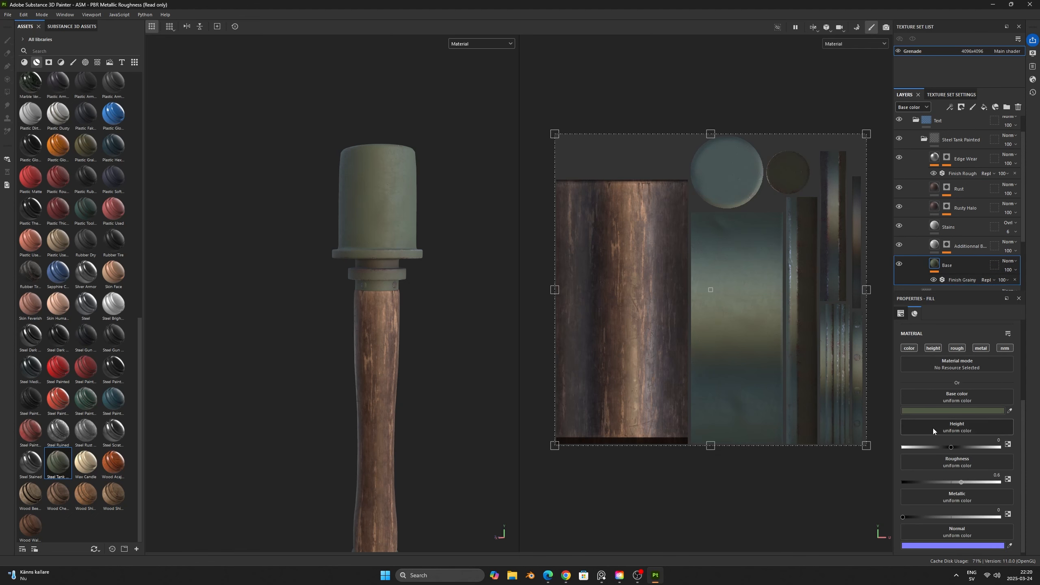
left_click(947, 411)
left_click_drag(860, 489, 854, 483)
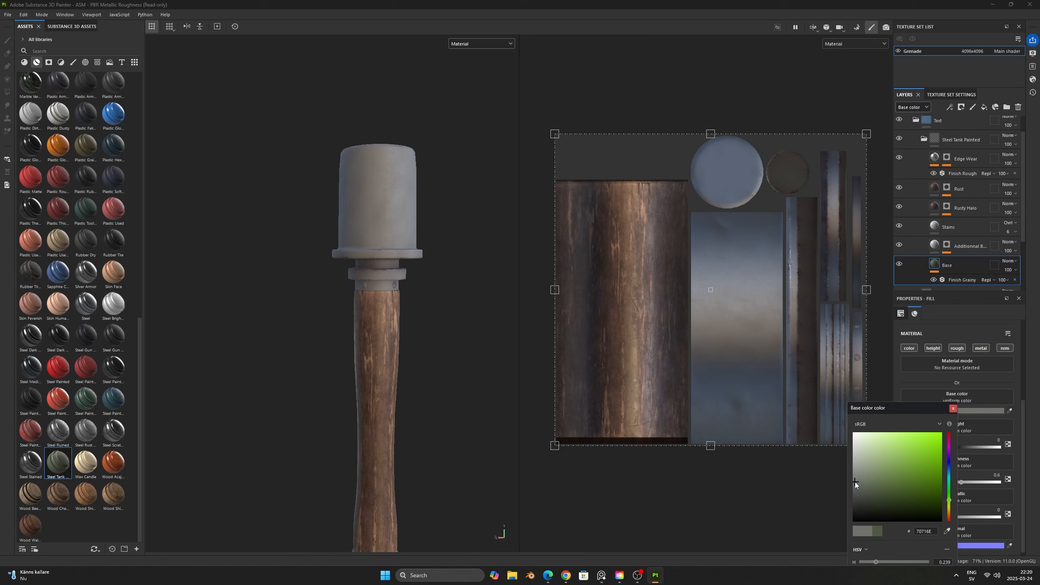
left_click(952, 408)
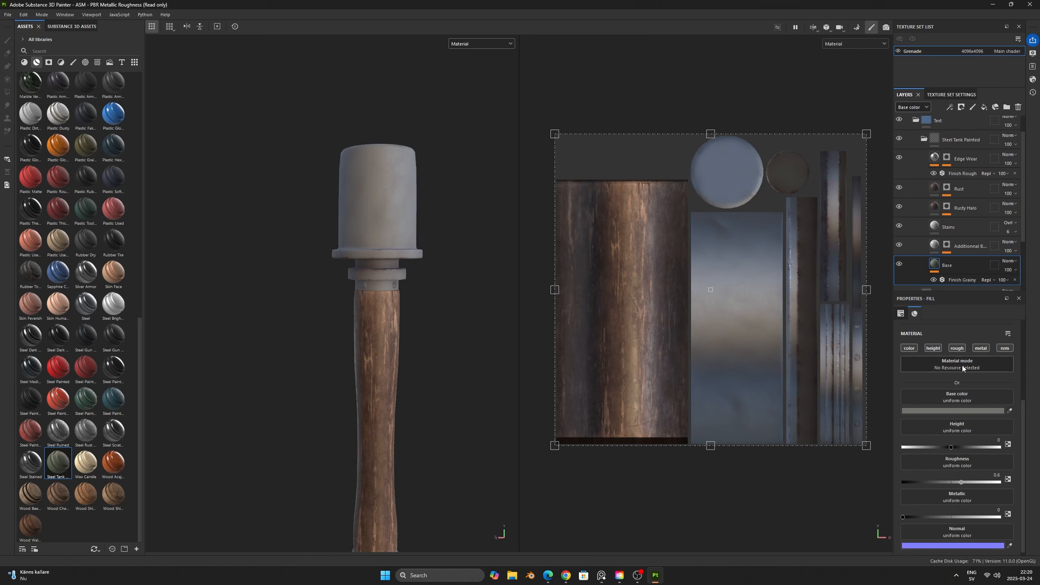
- Collapse the Text folder's Steel Tank Painted group, give it a black mask, and add a fill to that mask
left_click(924, 139)
left_click(959, 166)
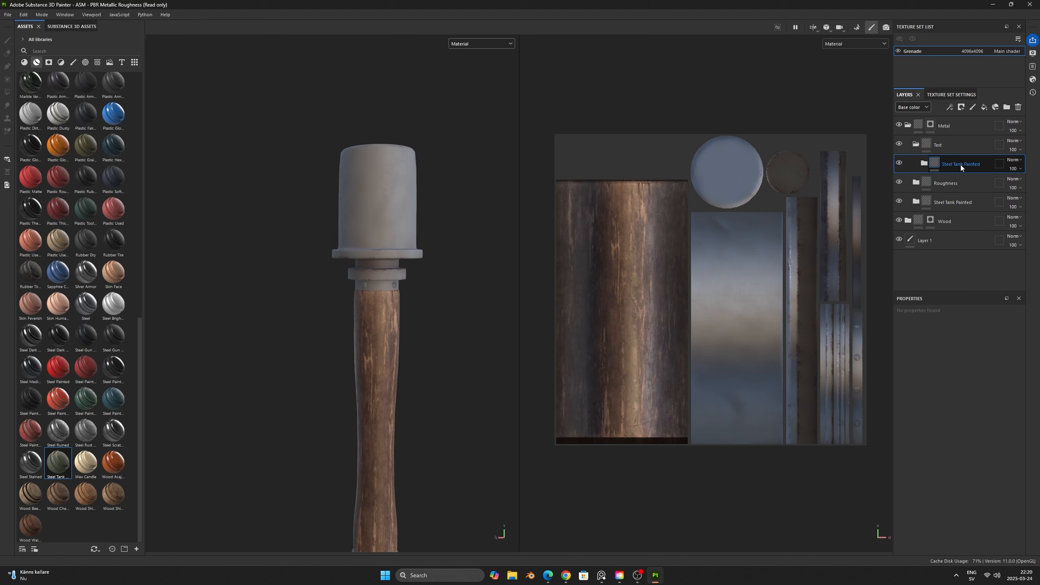
right_click(958, 161)
left_click(964, 175)
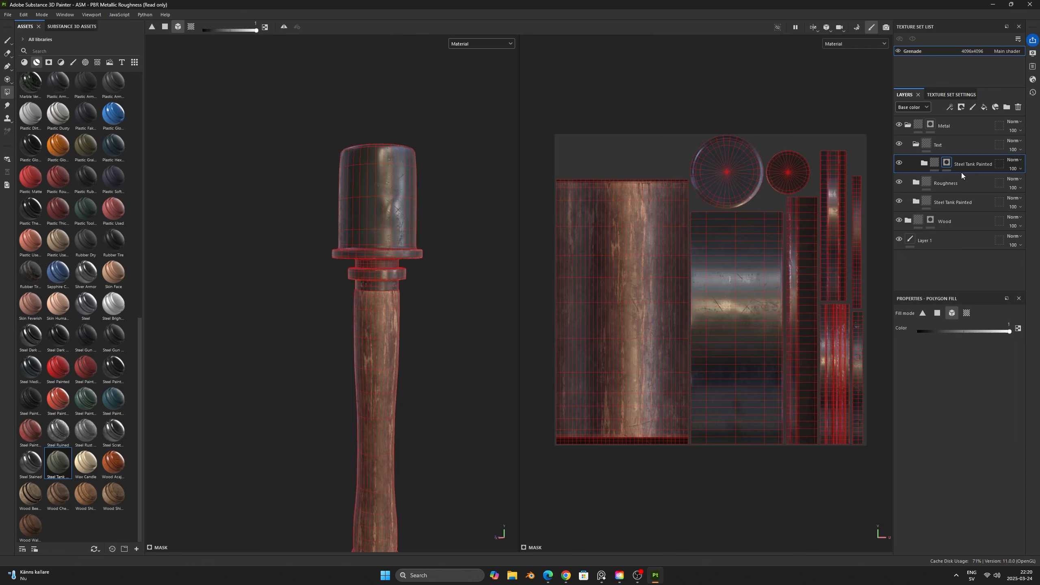
right_click(958, 162)
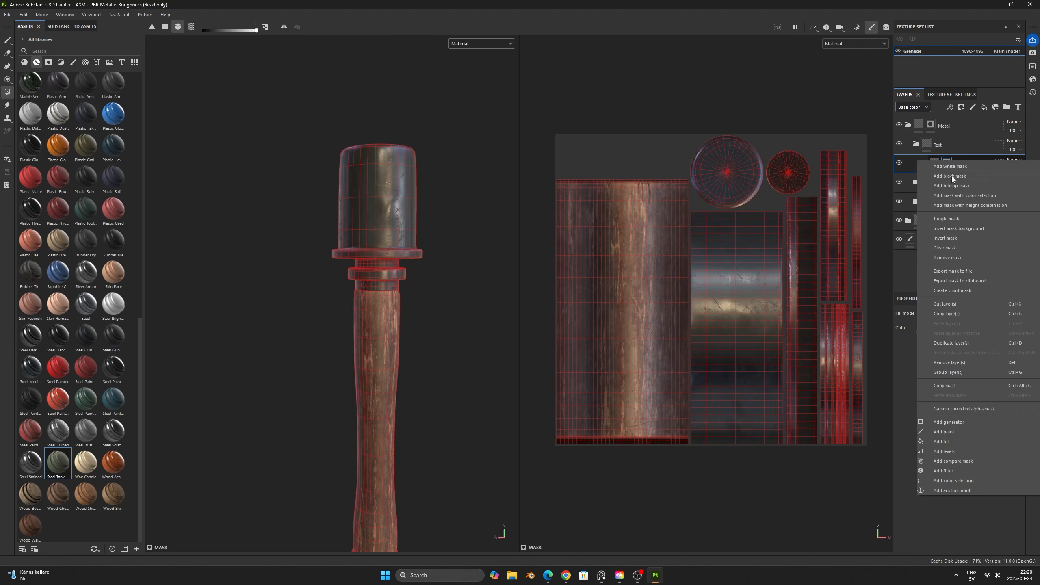
left_click(958, 442)
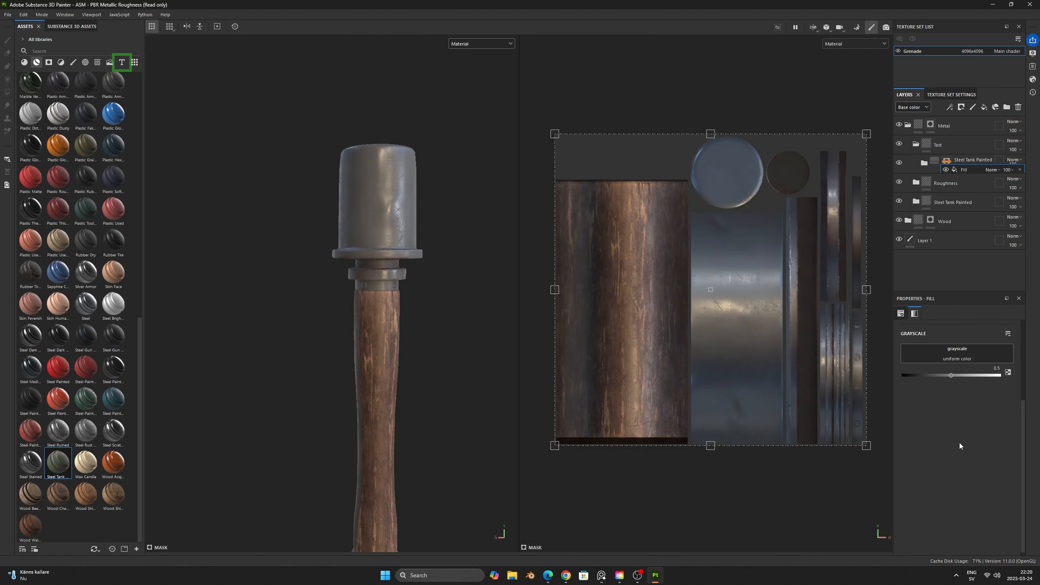
- Assign the Segoe UI Bold font resource to the grayscale slot of the fill in the Steel Tank Painted mask
left_click(122, 62)
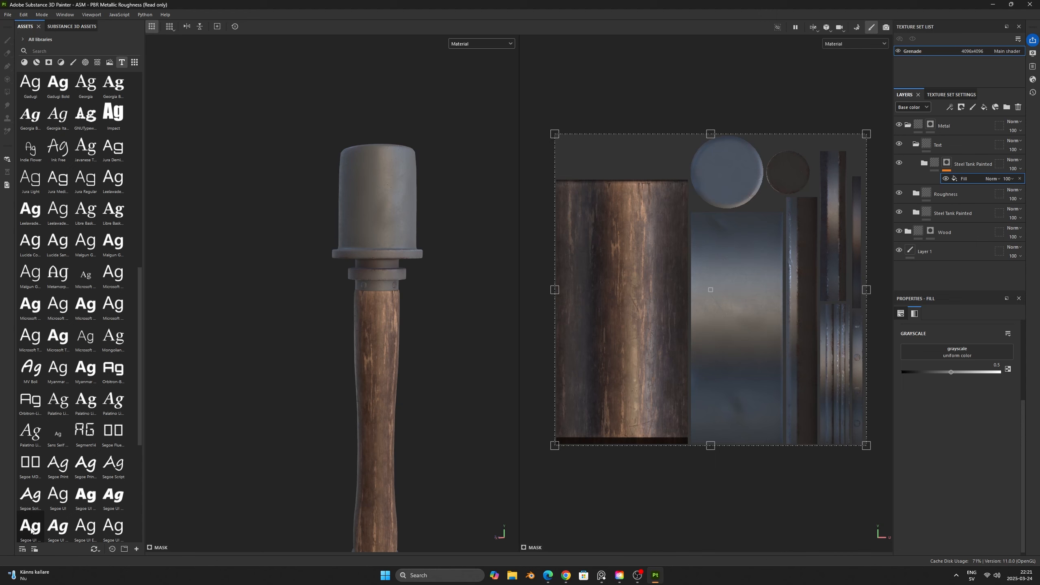
mouse_move(31, 530)
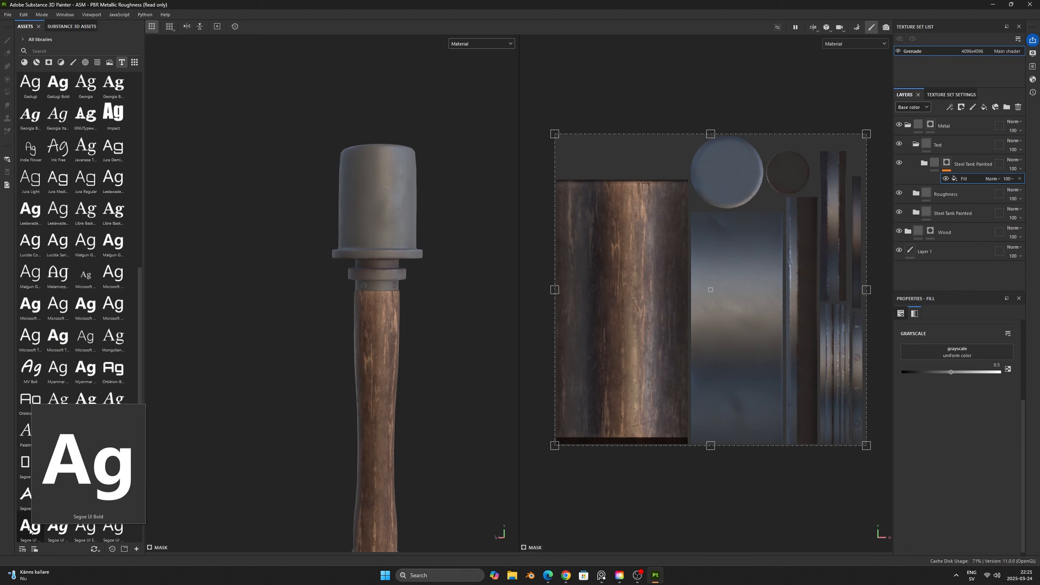
left_click_drag(30, 531, 933, 350)
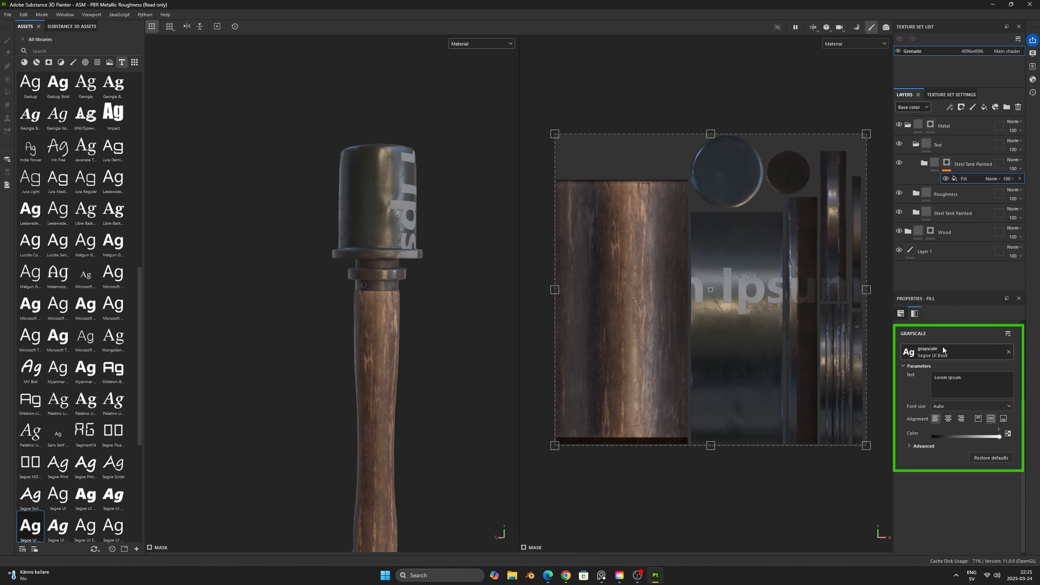
- Copy the text VOR GEBRAUCH SPRENGKAPSEL EINSETZEN from the note on the reference board and return to Substance 3D Painter
left_click(602, 574)
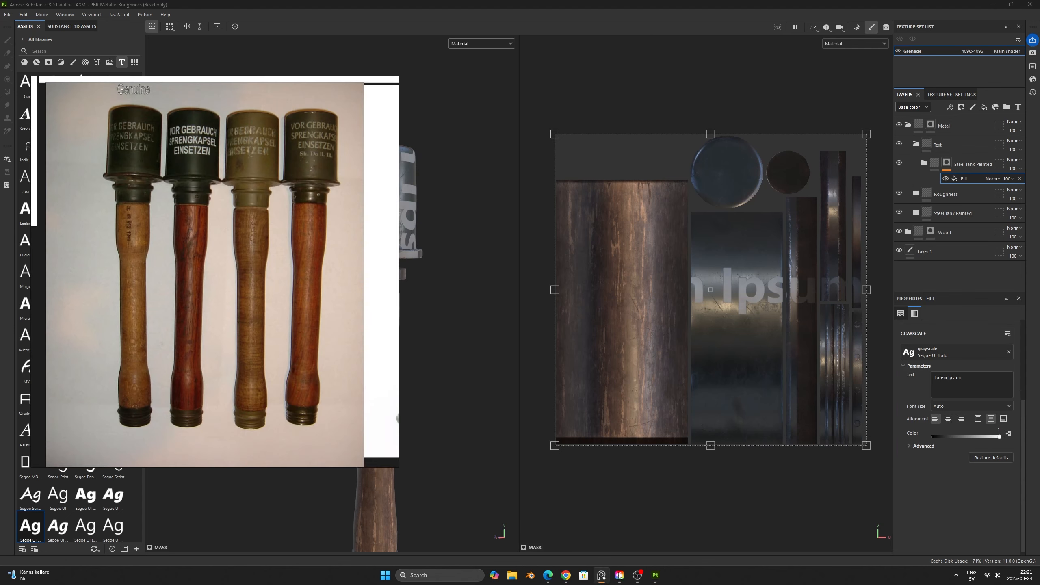
scroll(237, 183, "down", 5)
middle_click_drag(247, 161, 254, 392)
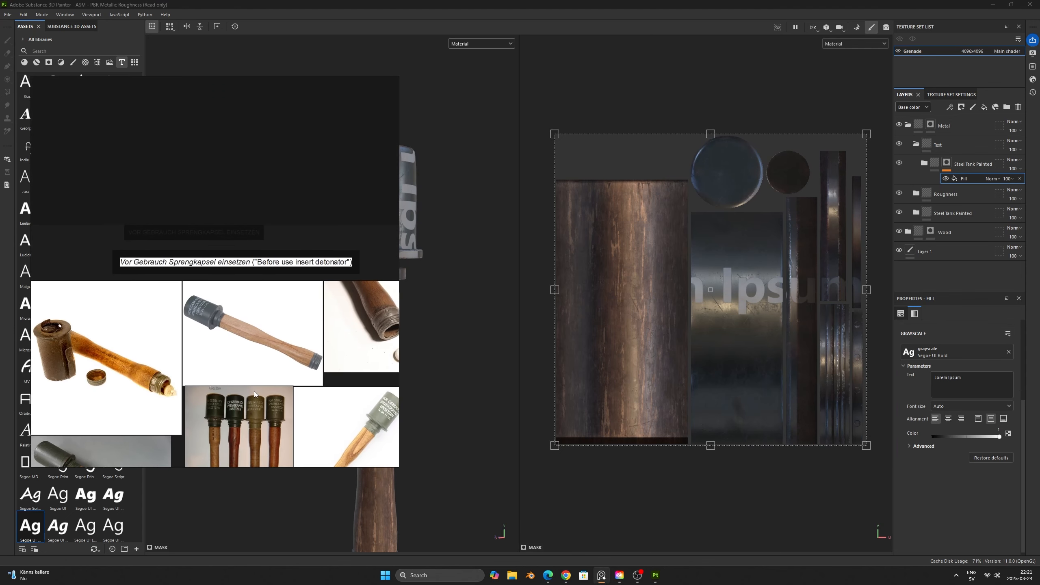
scroll(214, 231, "up", 2)
double_click(212, 232)
key("ctrl+a")
key("ctrl+c")
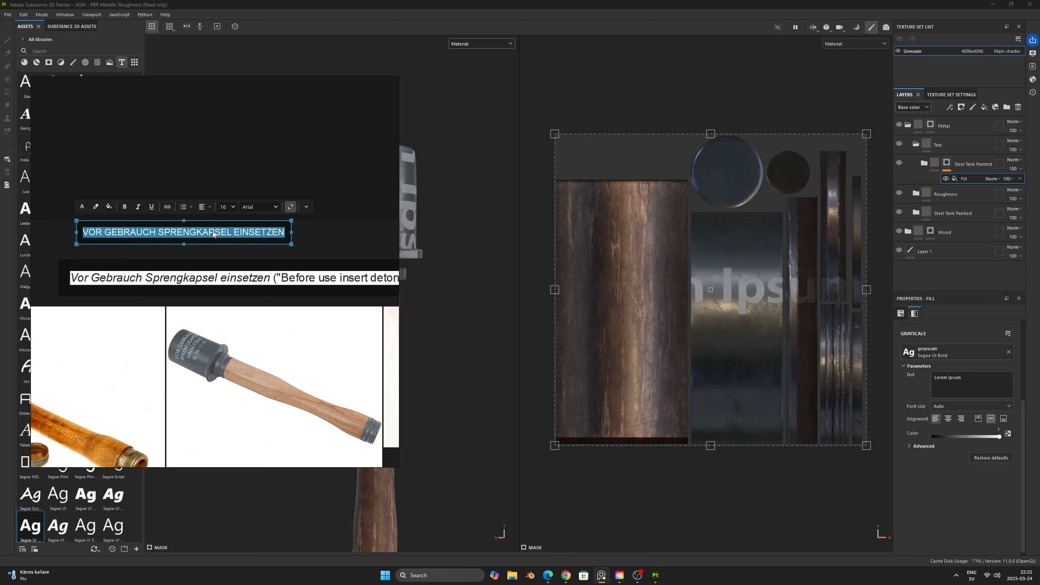
left_click(280, 155)
left_click(374, 32)
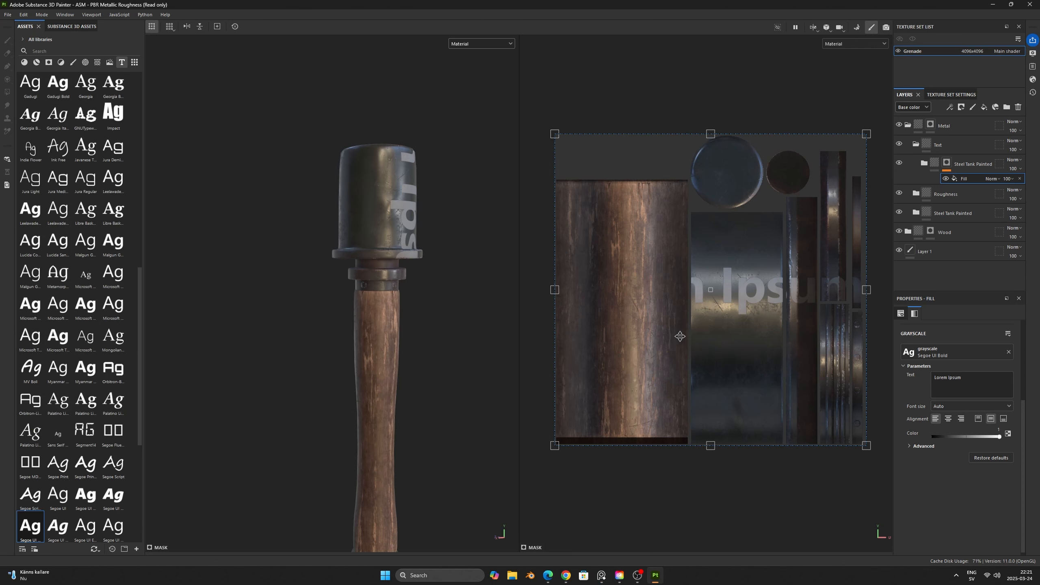
- Replace the placeholder text with VOR GEBRAUCH / SPRENGKAPSEL / EINSETZEN on three lines and center it horizontally
left_click_drag(975, 379, 923, 377)
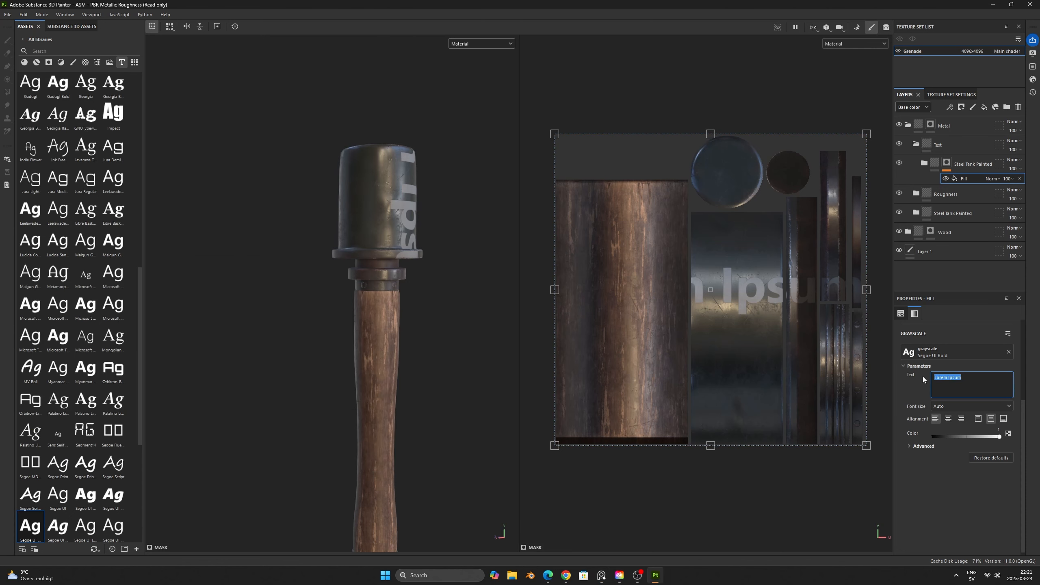
key("BackSpace")
key("ctrl+v")
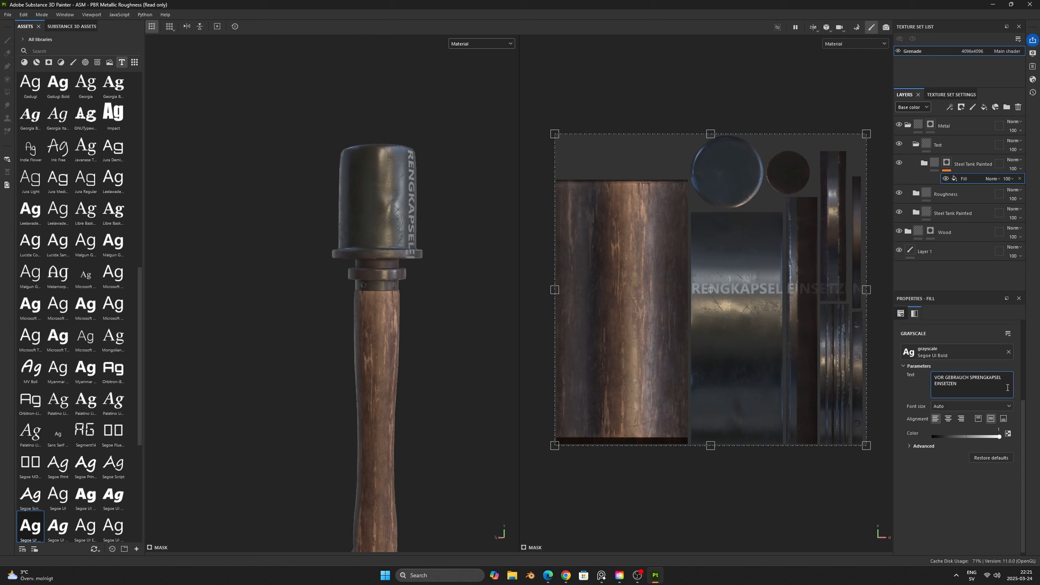
key("Return")
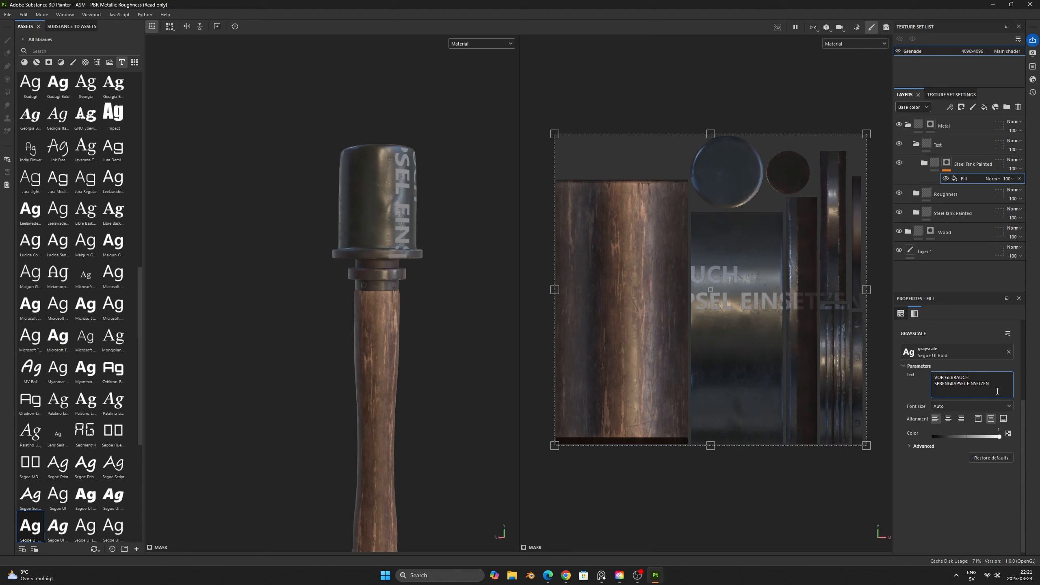
left_click(965, 384)
key("Return")
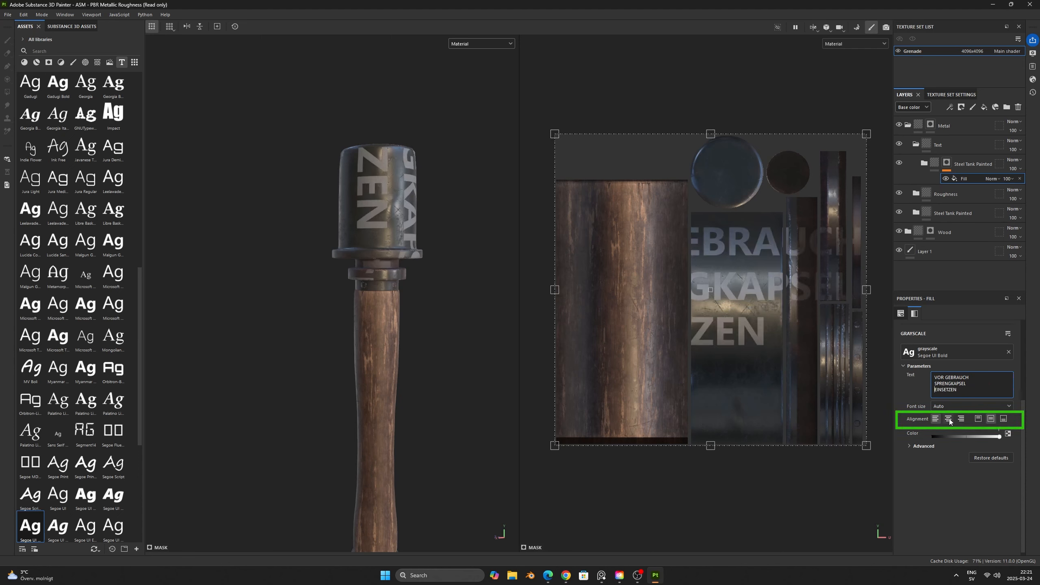
left_click(948, 419)
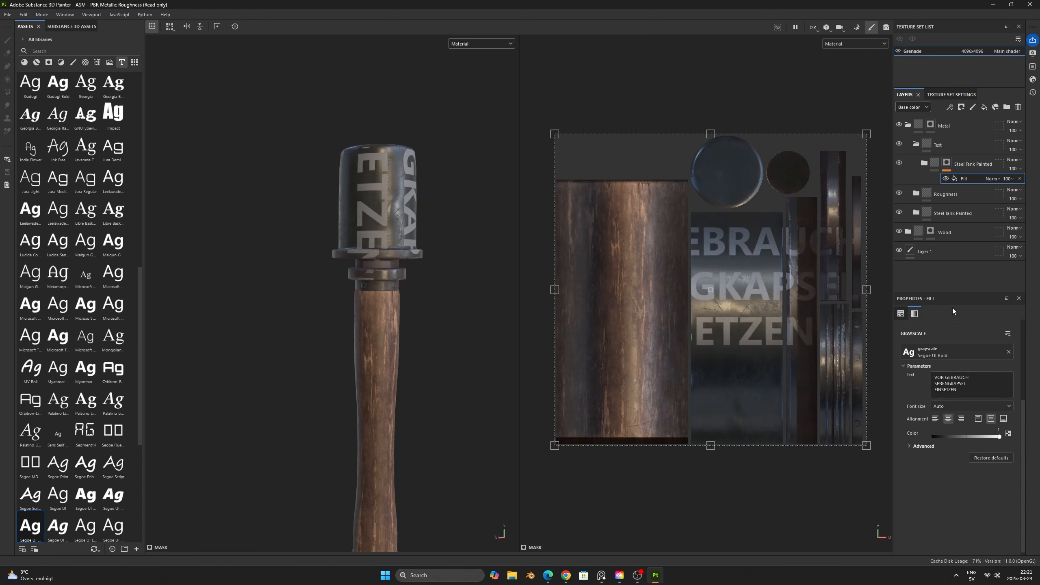
- Set the text fill's UV Wrap to None
scroll(959, 351, "up", 4)
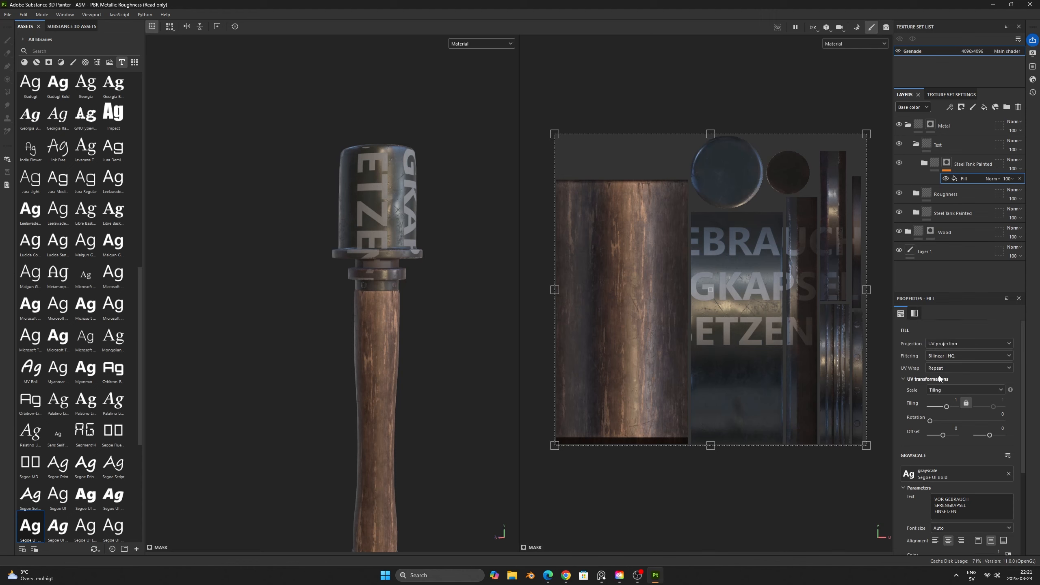
left_click(962, 369)
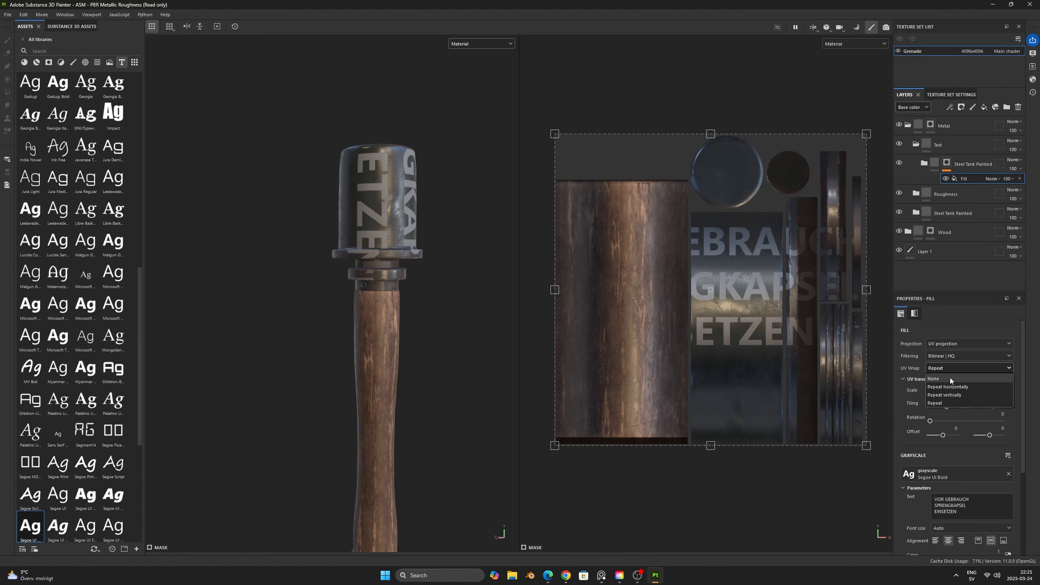
left_click(950, 377)
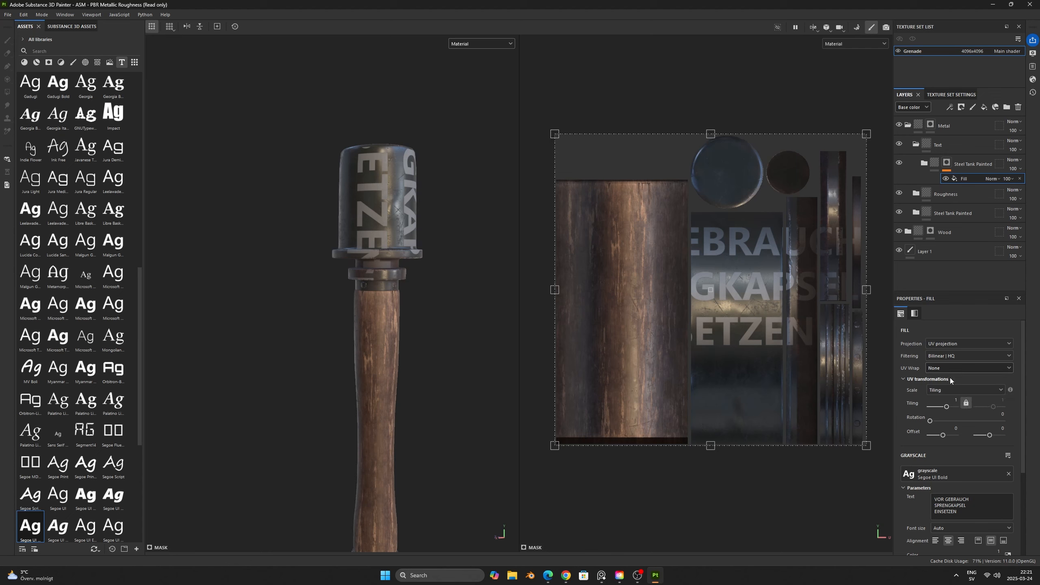
- Rotate the text by 90 degrees and scale it down to sit centered on the grenade head's UV island
left_click(1002, 414)
type("90")
key("Return")
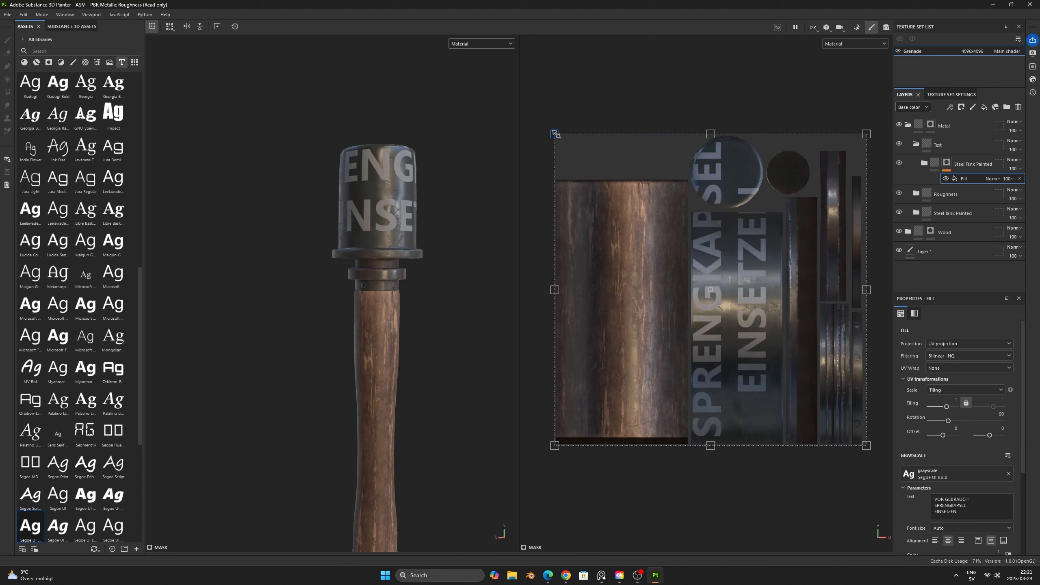
left_click_drag(555, 135, 725, 307)
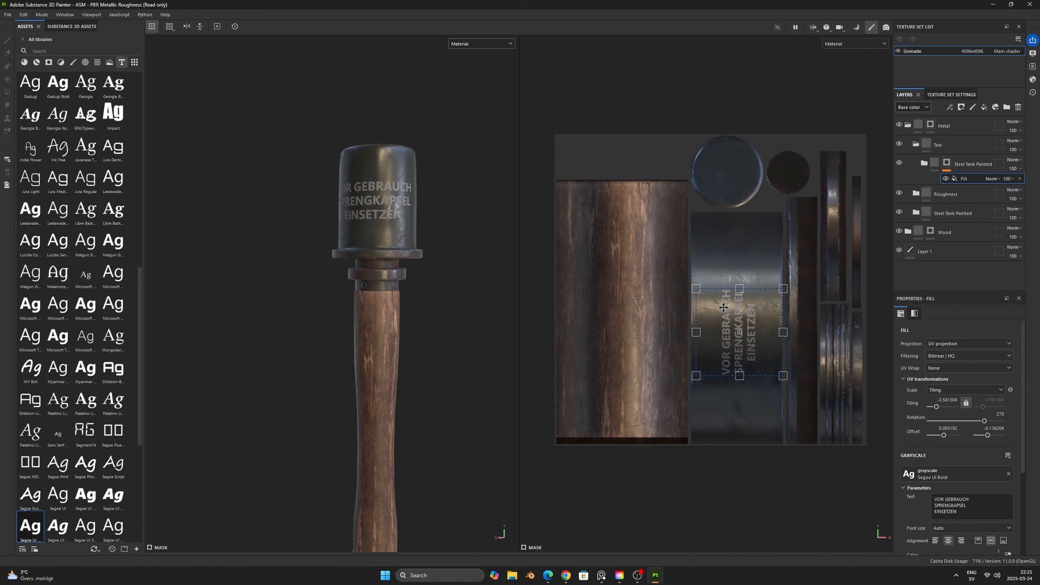
left_click_drag(723, 307, 725, 306)
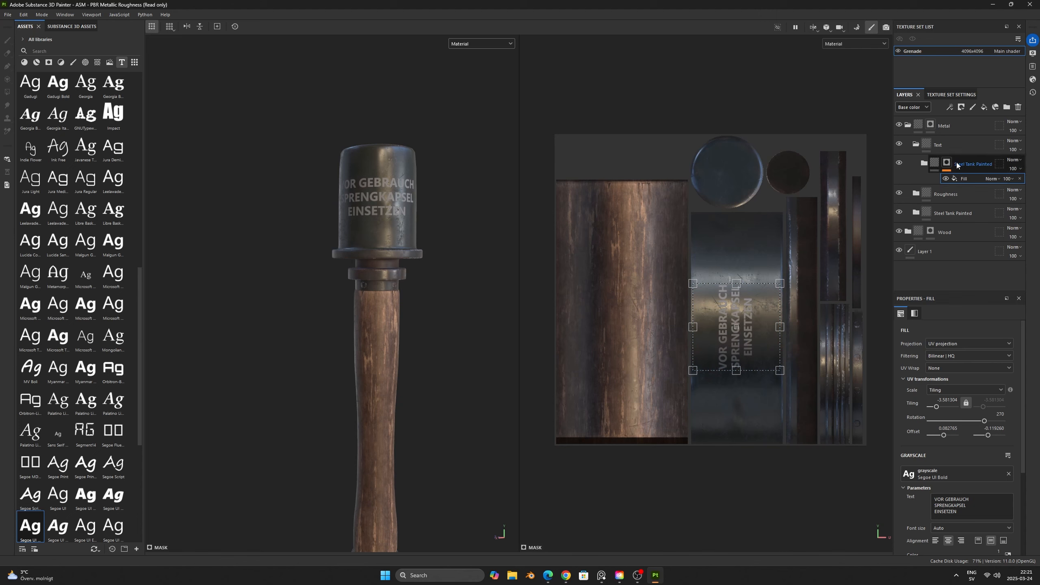
- Lighten the base color of the Base layer in the Text folder's Steel Tank Painted material to gray 91938F
left_click(924, 163)
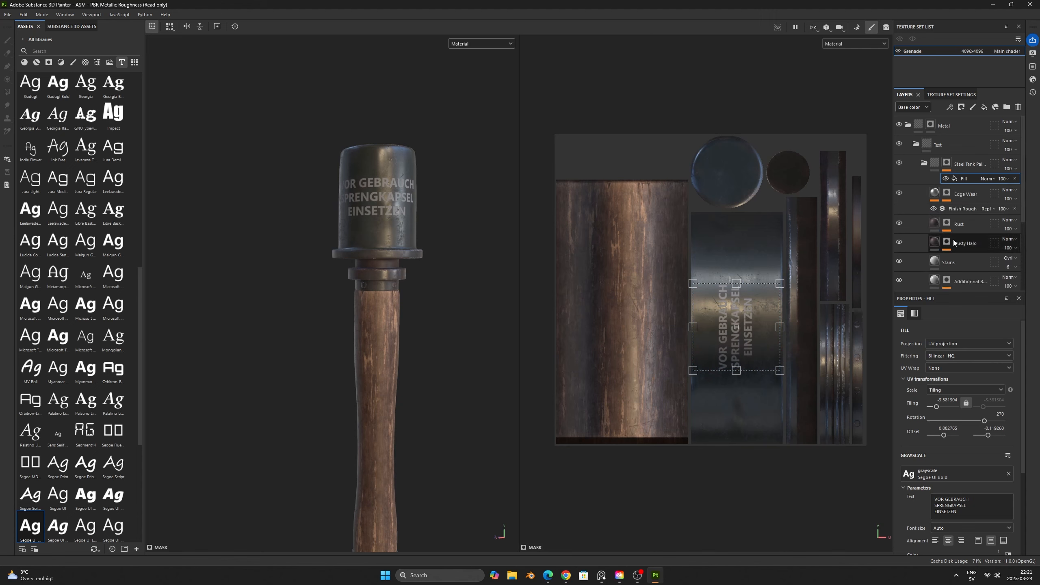
scroll(950, 230, "down", 1)
left_click(956, 276)
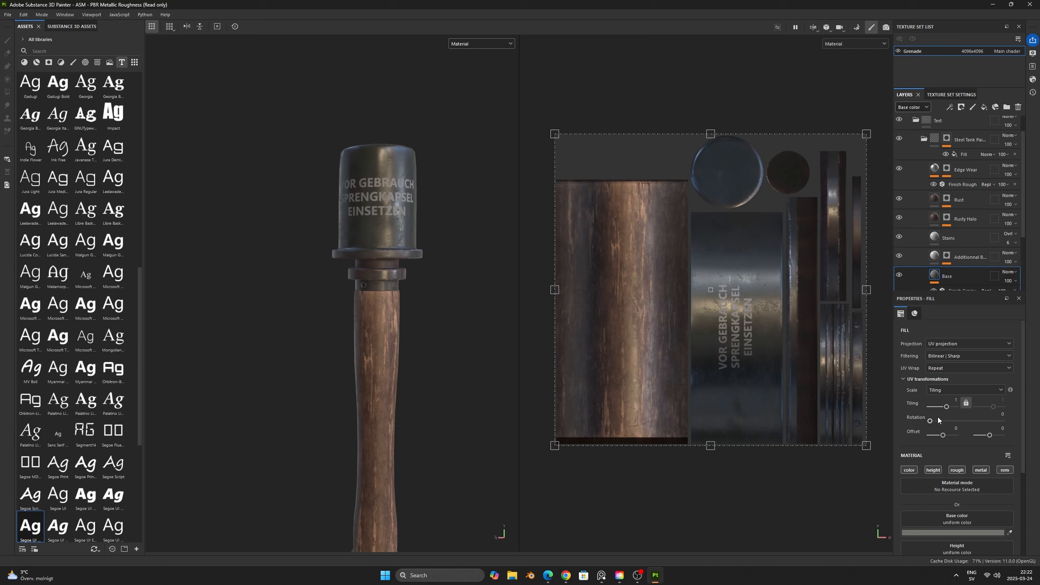
left_click(953, 532)
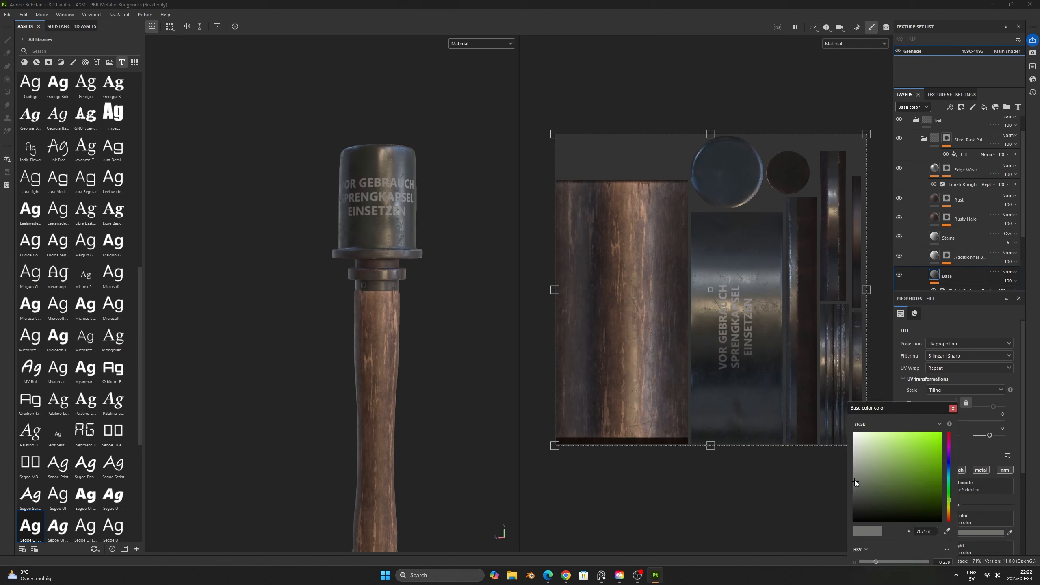
left_click_drag(855, 480, 855, 470)
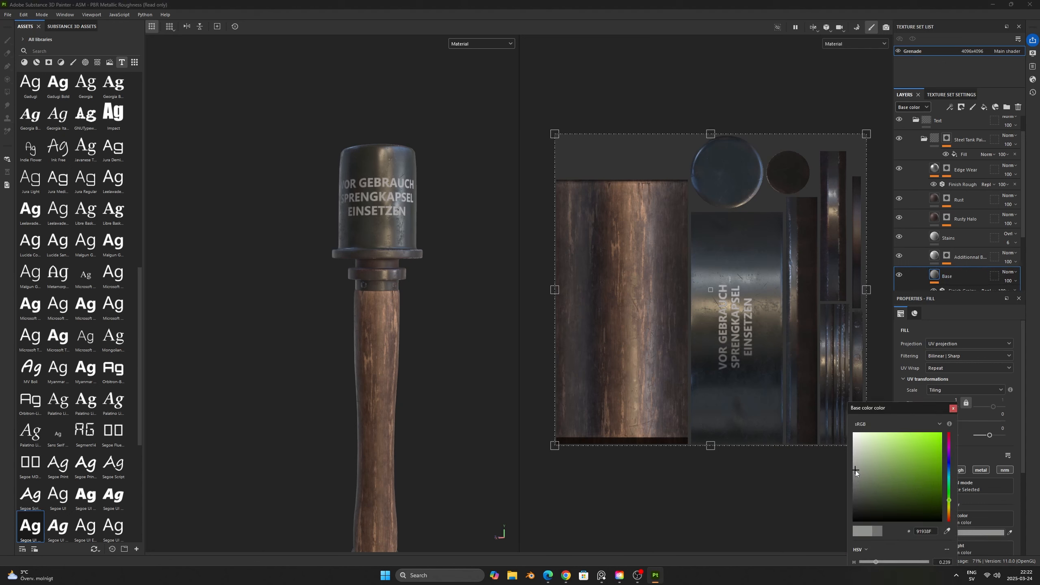
left_click(952, 408)
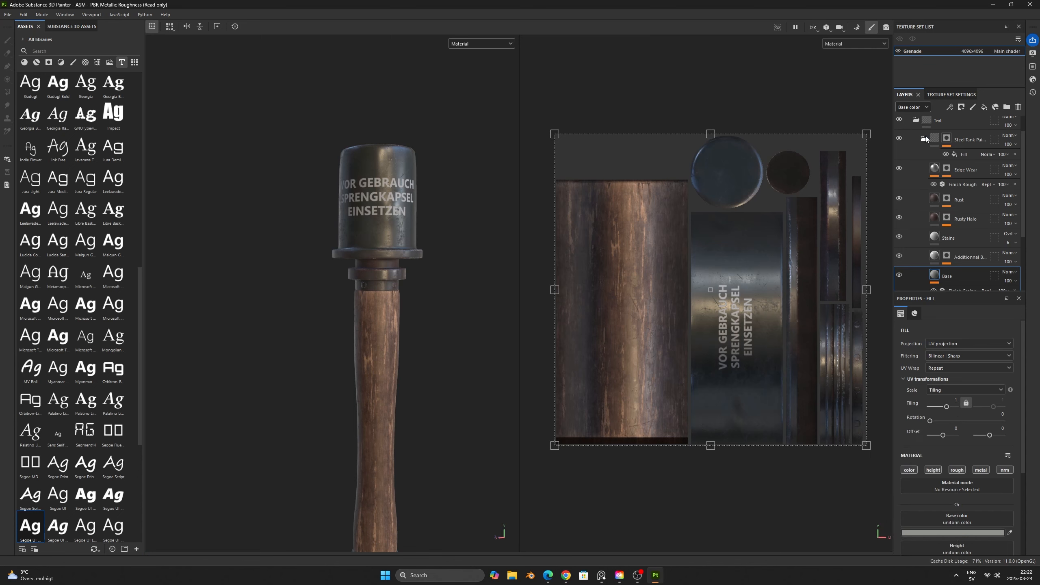
- Collapse the Steel Tank Painted group, give the Text folder a black mask, and add a fill to that mask
scroll(923, 141, "up", 2)
left_click(954, 143)
right_click(953, 143)
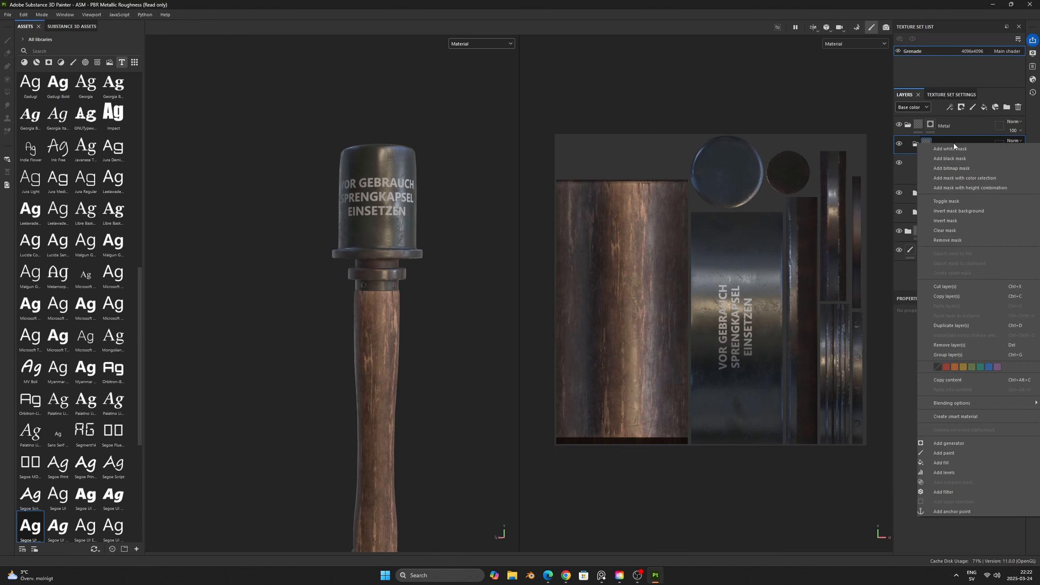
left_click(950, 158)
right_click(938, 143)
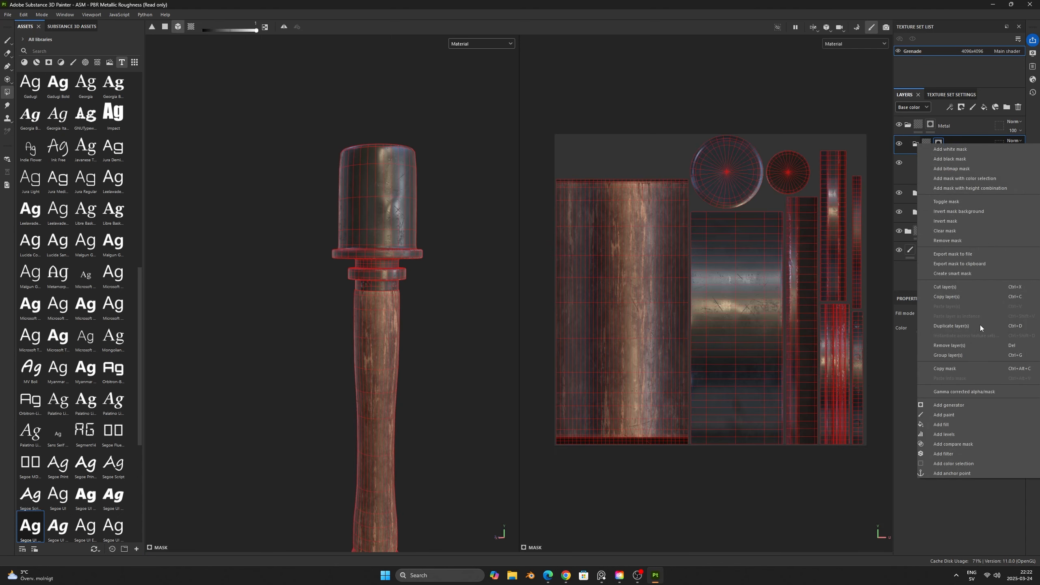
left_click(958, 423)
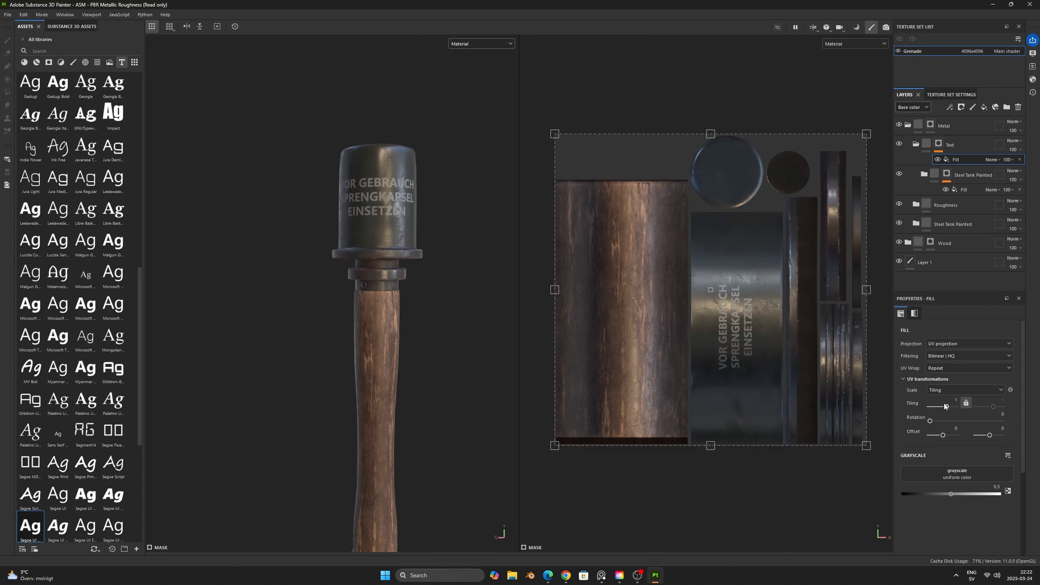
- Search the textures for "peel" and assign Grunge Paint Peeled to the grayscale slot of the Text folder's mask fill
left_click(97, 62)
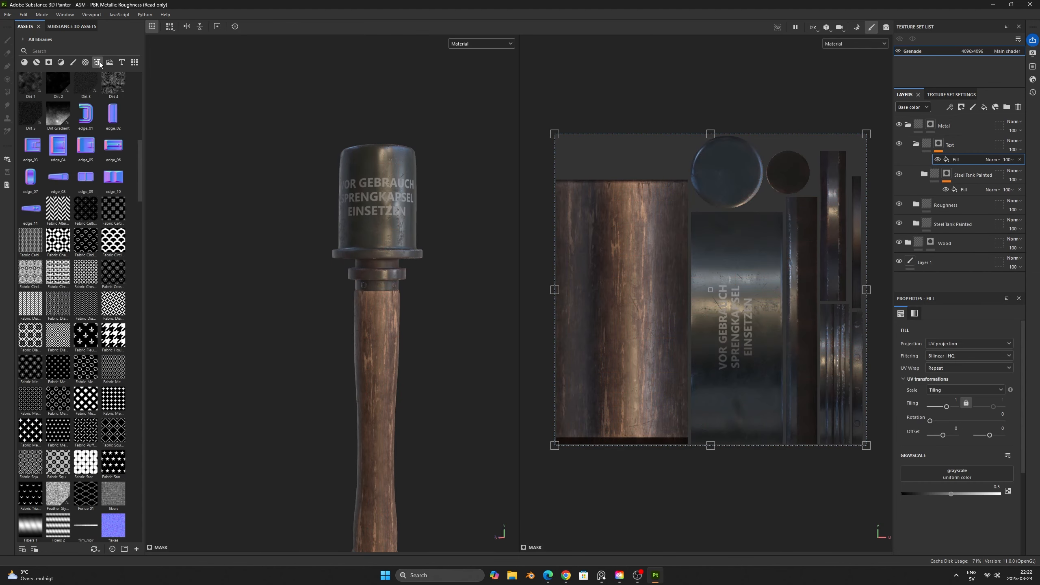
left_click(106, 52)
type("peel")
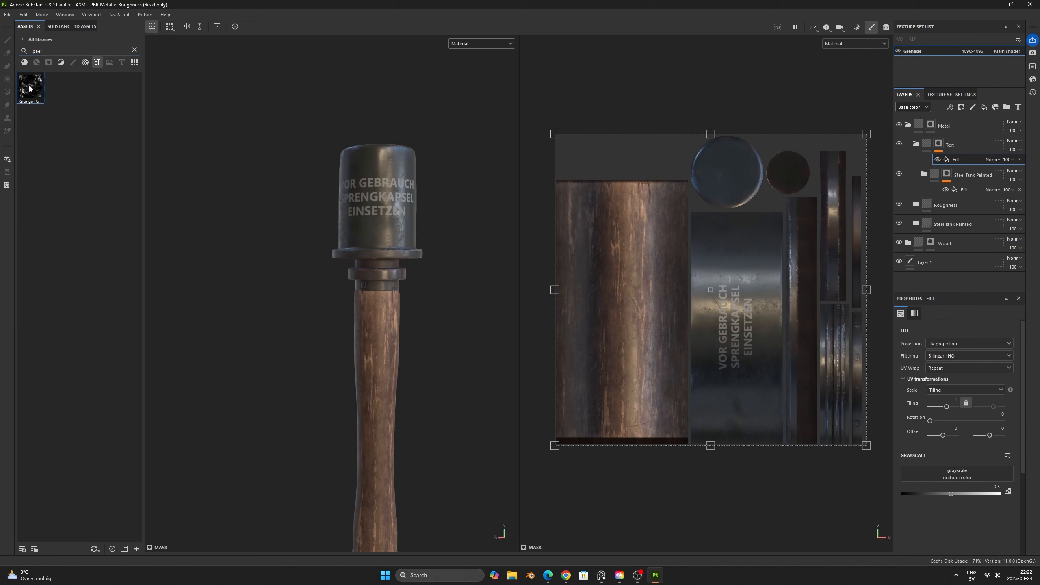
mouse_move(29, 88)
left_mouse_down()
mouse_move(536, 236)
mouse_move(884, 475)
mouse_move(956, 474)
left_mouse_up()
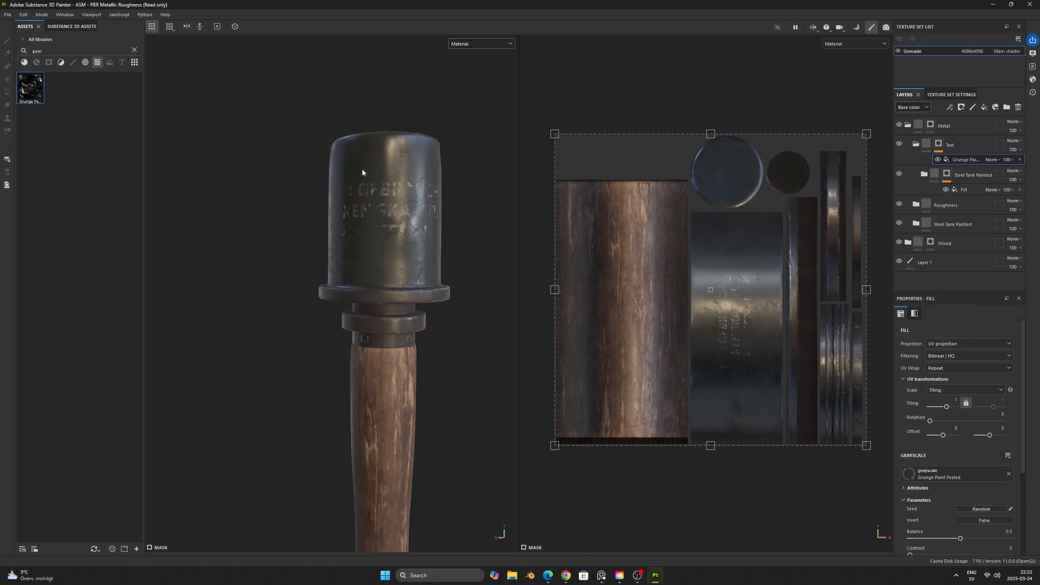
- Set the Grunge Paint Peeled mask's Balance to 0.98 and Contrast to 1
scroll(375, 175, "up", 3)
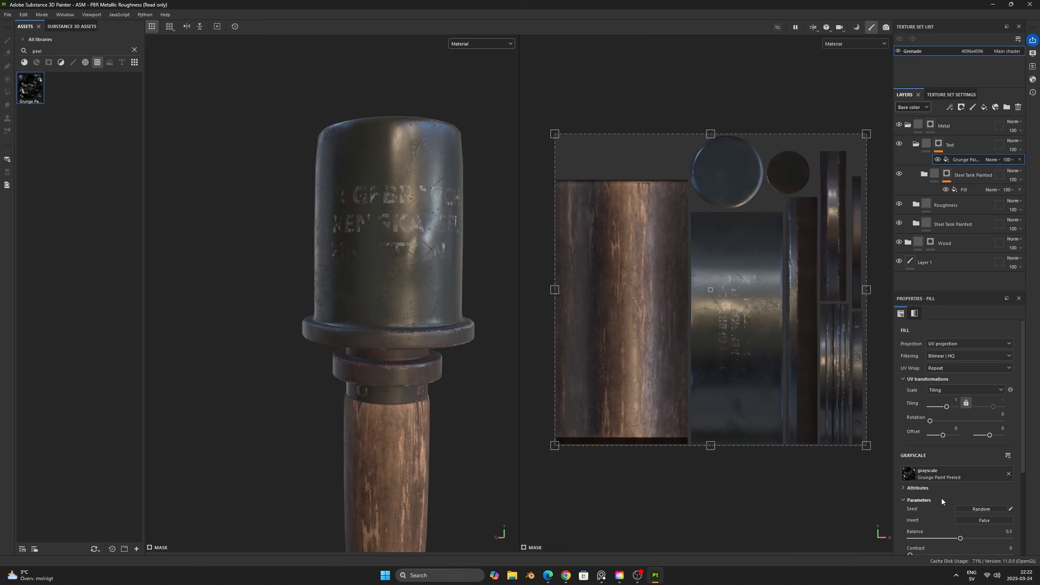
scroll(942, 499, "down", 1)
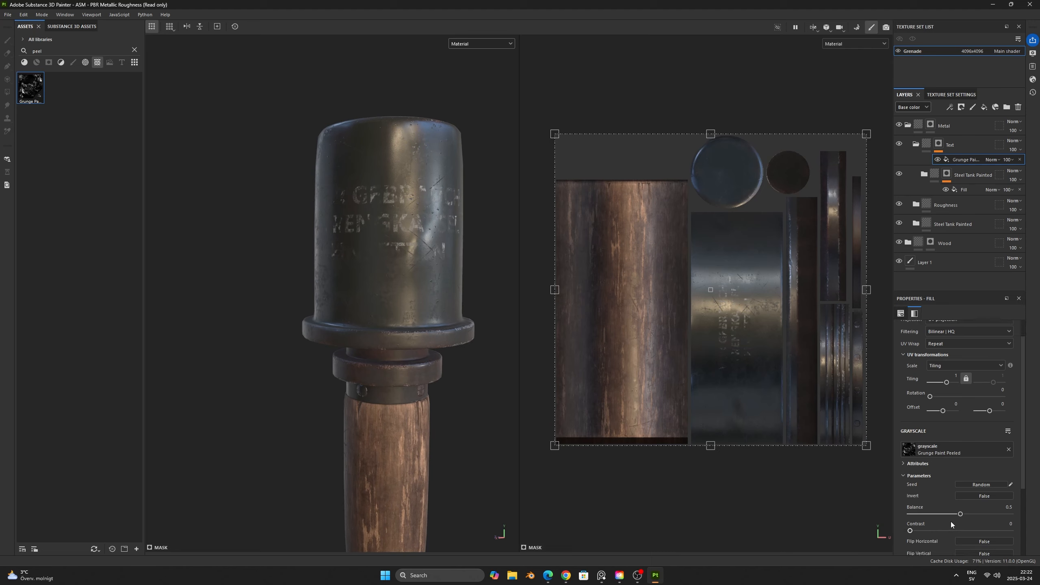
left_click_drag(917, 530, 1008, 514)
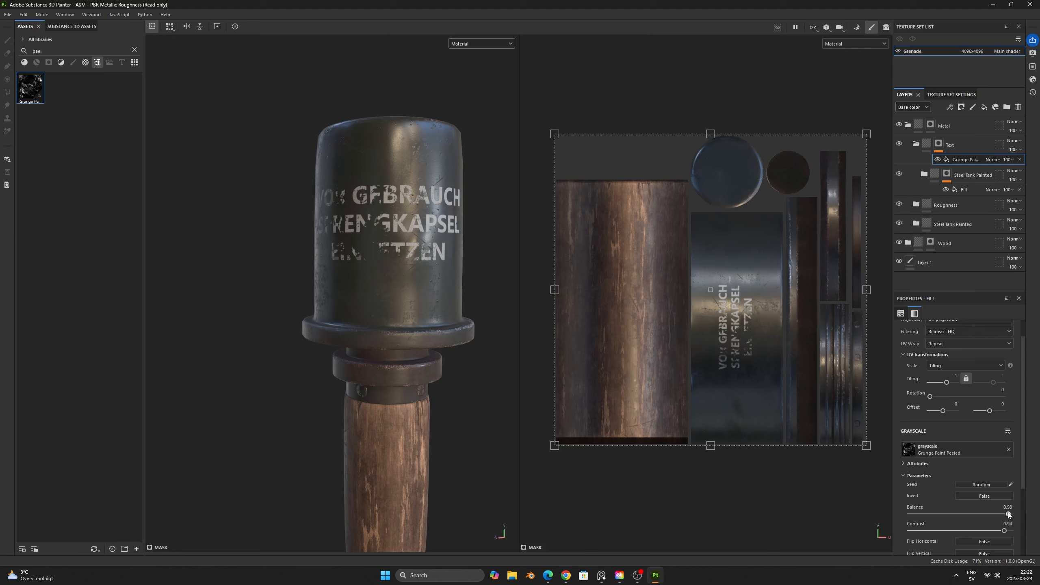
left_click_drag(1004, 531, 1011, 531)
- Frame the whole grenade, switch to Iray rendering, and rotate the environment so the grenade stands against the dark background
scroll(470, 423, "down", 6)
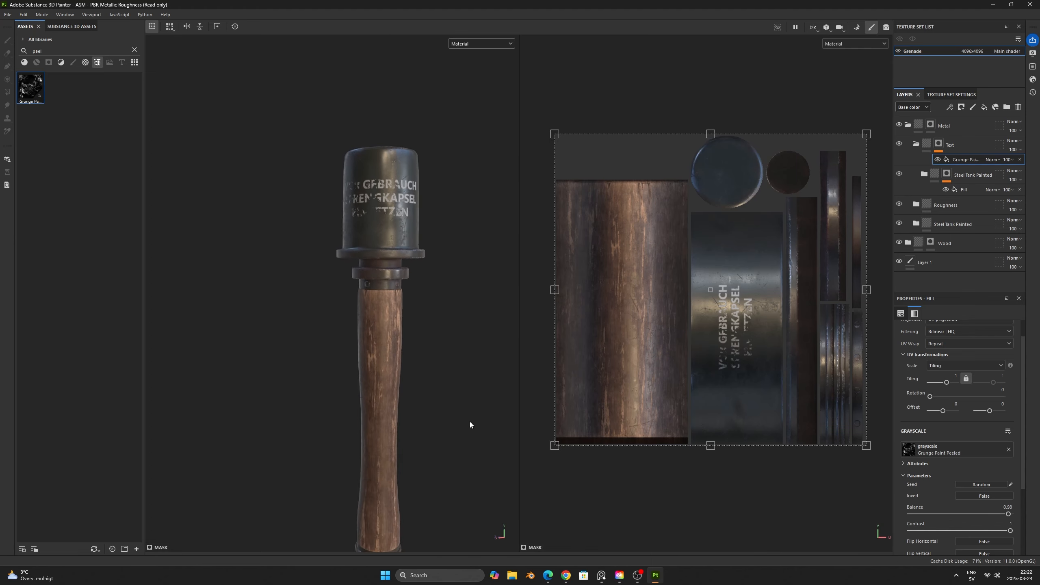
middle_click_drag(466, 399, 462, 390)
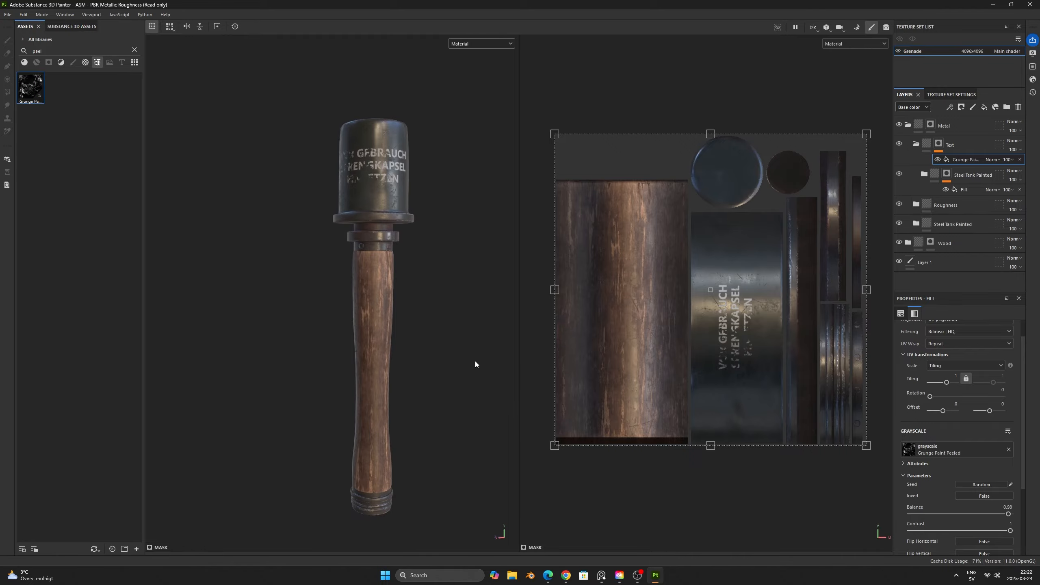
left_click(886, 27)
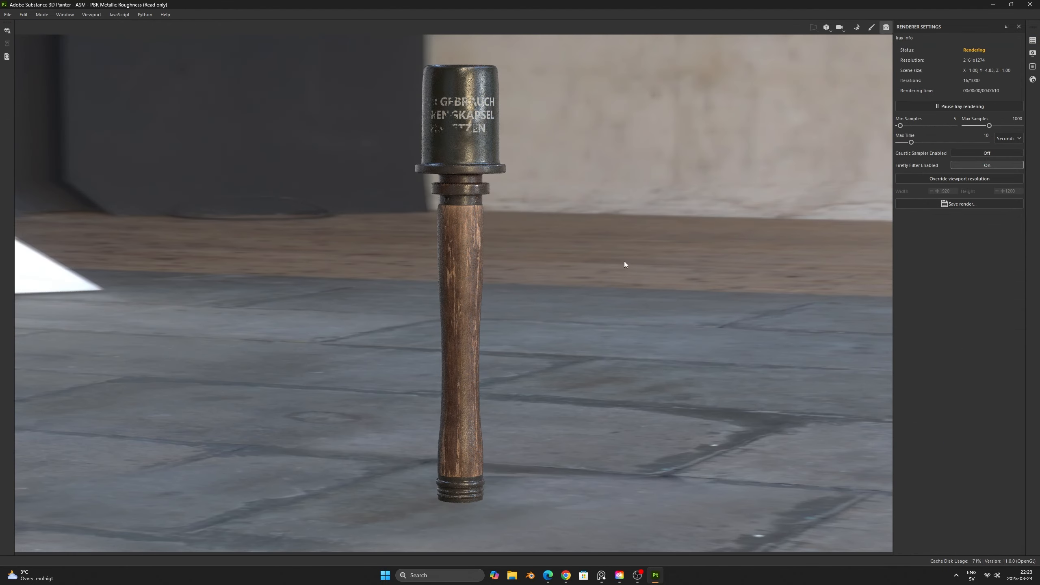
right_click_drag(624, 264, 604, 259, "shift")
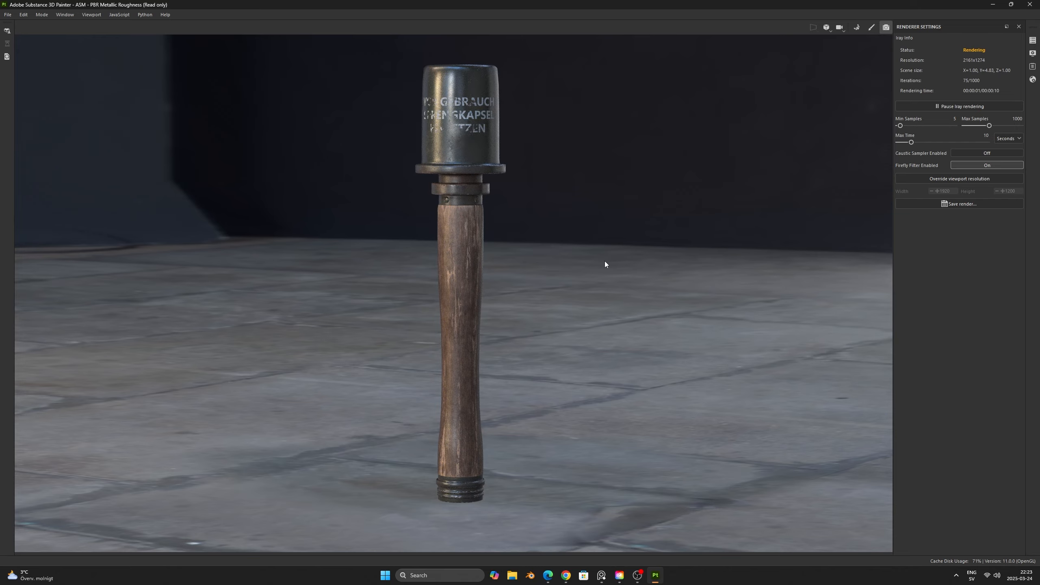
mouse_move(605, 260)
right_mouse_down("shift")
mouse_move(574, 257)
mouse_move(594, 258)
mouse_move(584, 259)
right_mouse_up("shift")
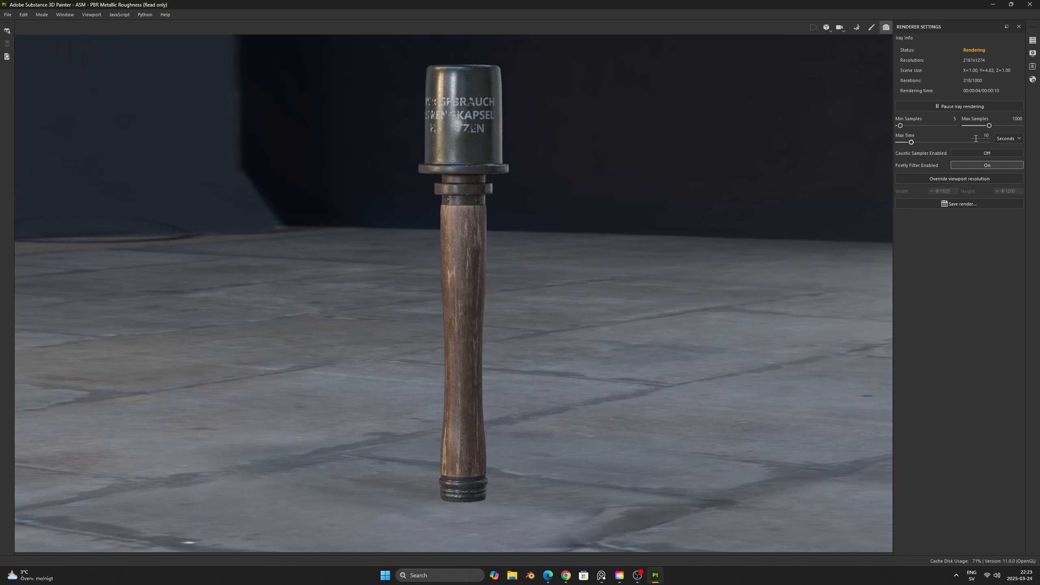
- Set the Iray Max Time to 60 seconds and Max Samples to 2000
left_click_drag(976, 139, 993, 140)
type("60")
key("Return")
double_click(1015, 117)
type("200")
key("Return")
double_click(1026, 119)
type("2000")
key("Return")
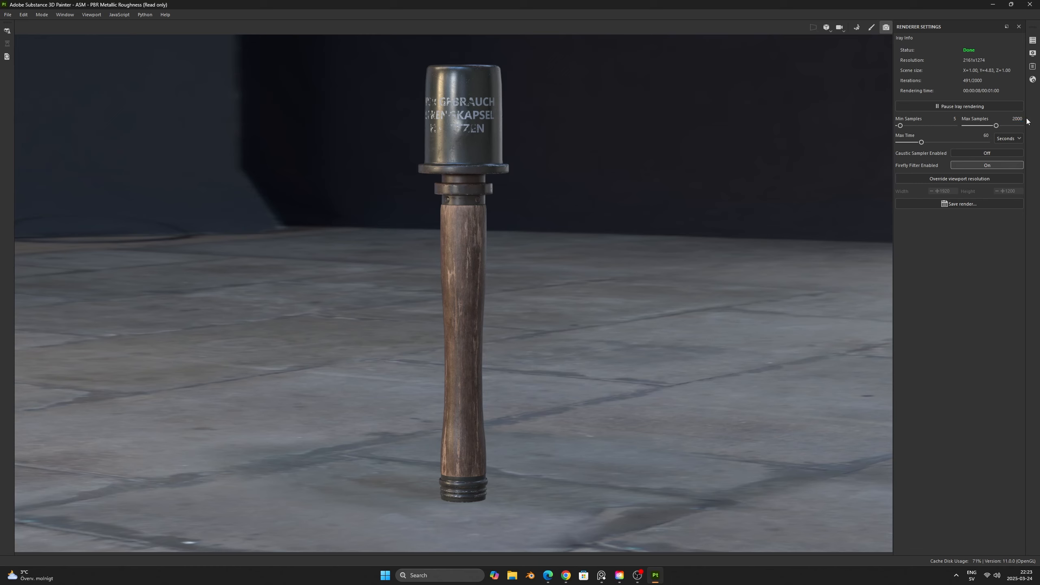